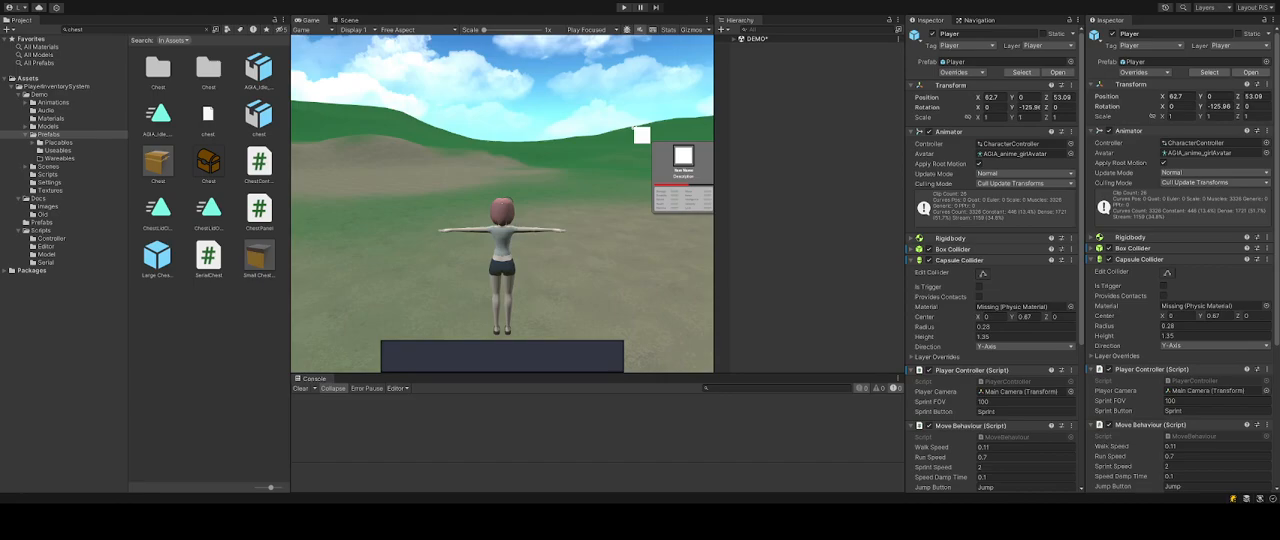
Open the PlayerInventorySystem folder and inspect the ItemCatalog_v2 asset.
{"action": "left_click", "coordinate": [44, 87]}
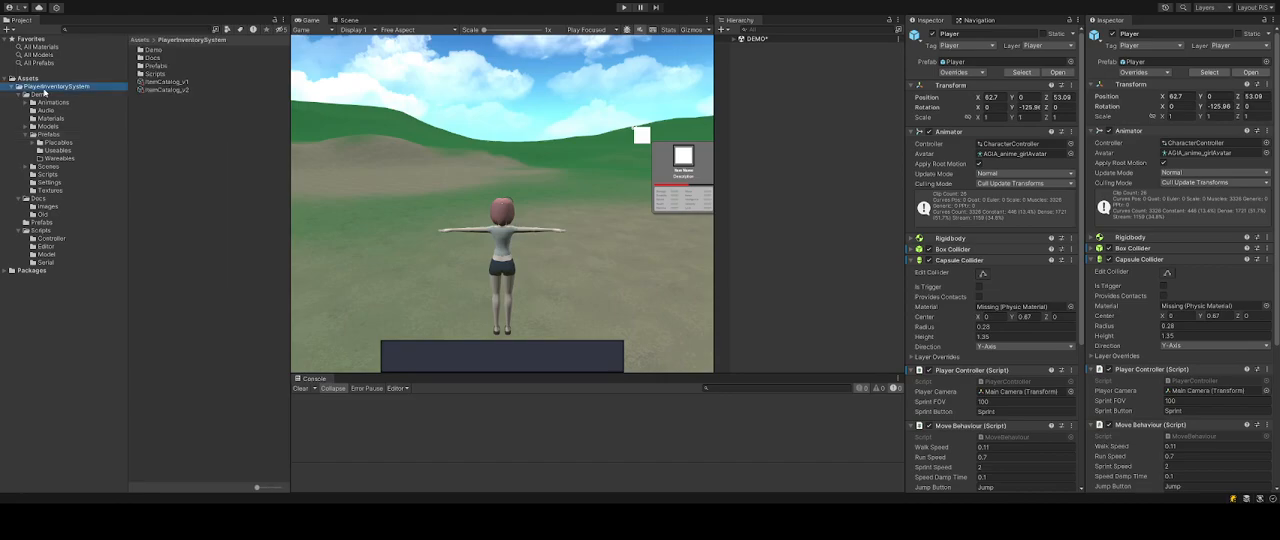
{"action": "left_click", "coordinate": [166, 89]}
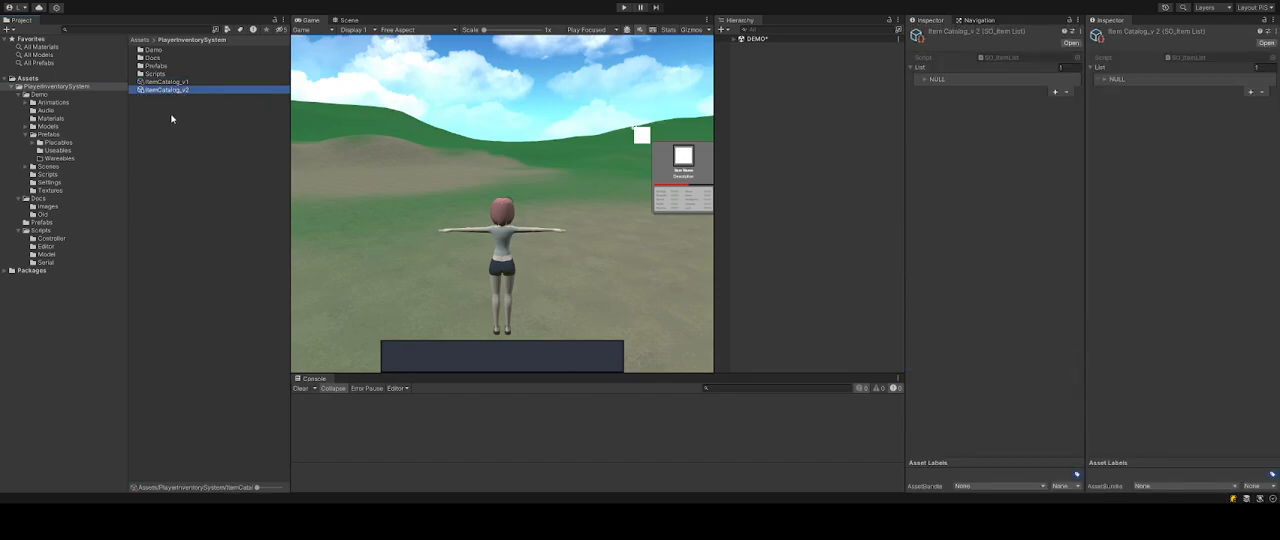
{"action": "left_click", "coordinate": [173, 117]}
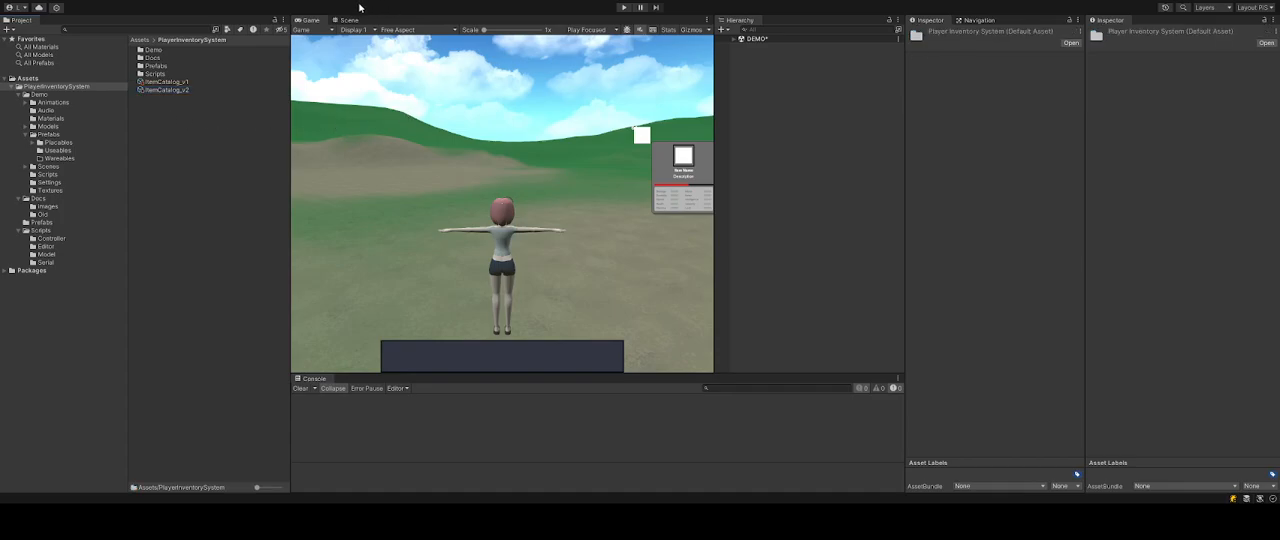
{"action": "left_click", "coordinate": [155, 104]}
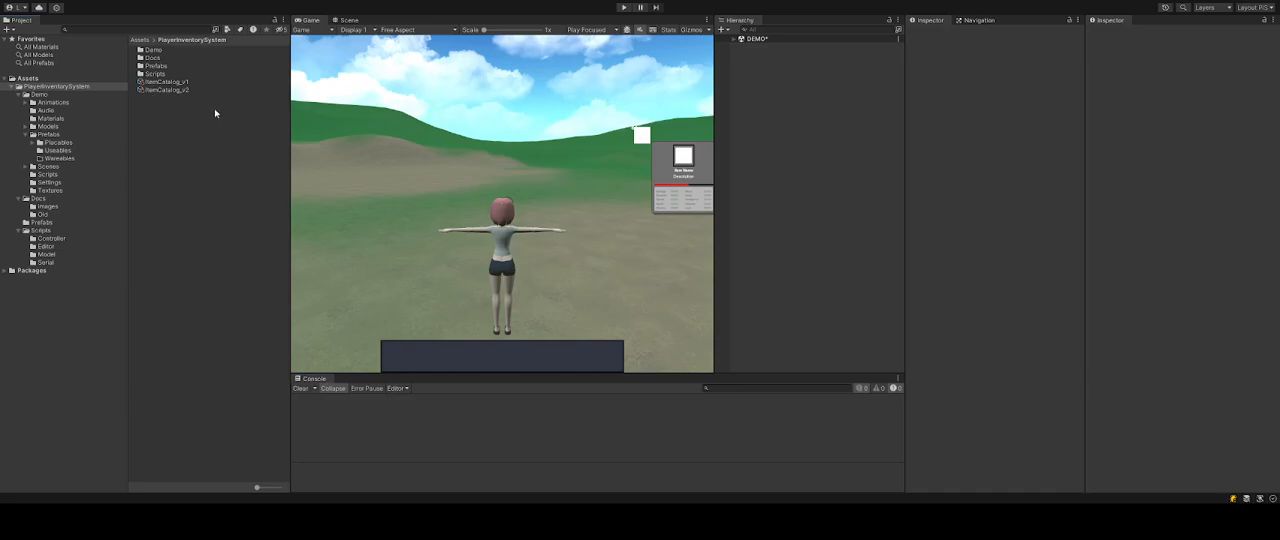
Assign ItemCatalog_v2 to the Item Catalog field of the InventorySystem object's Inventory Controller.
{"action": "left_click", "coordinate": [736, 40]}
{"action": "left_click", "coordinate": [741, 48]}
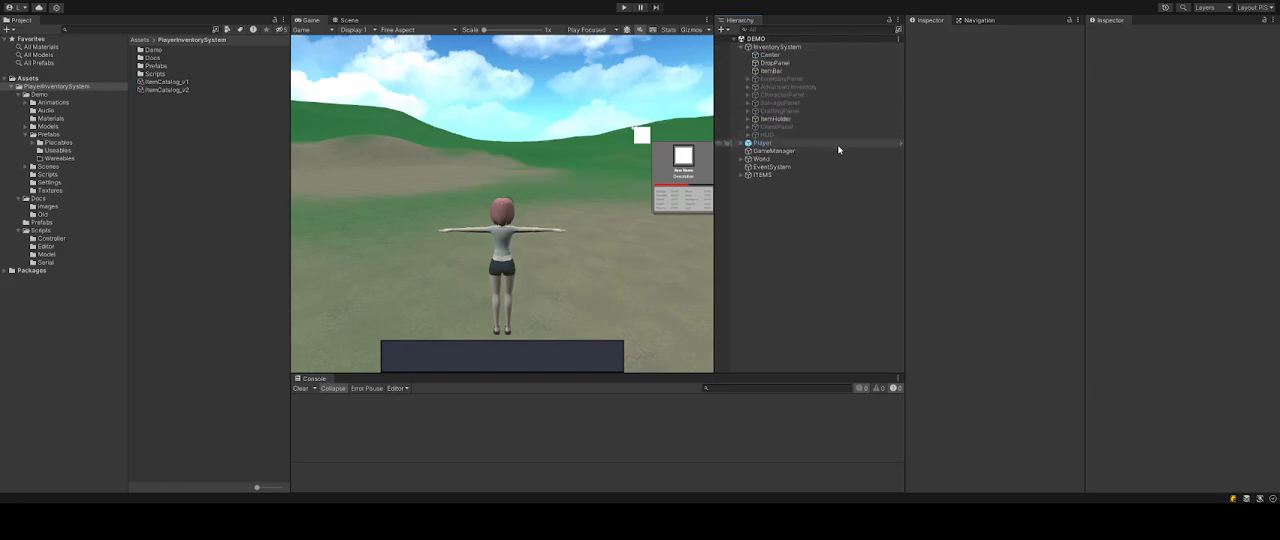
{"action": "left_click", "coordinate": [772, 49]}
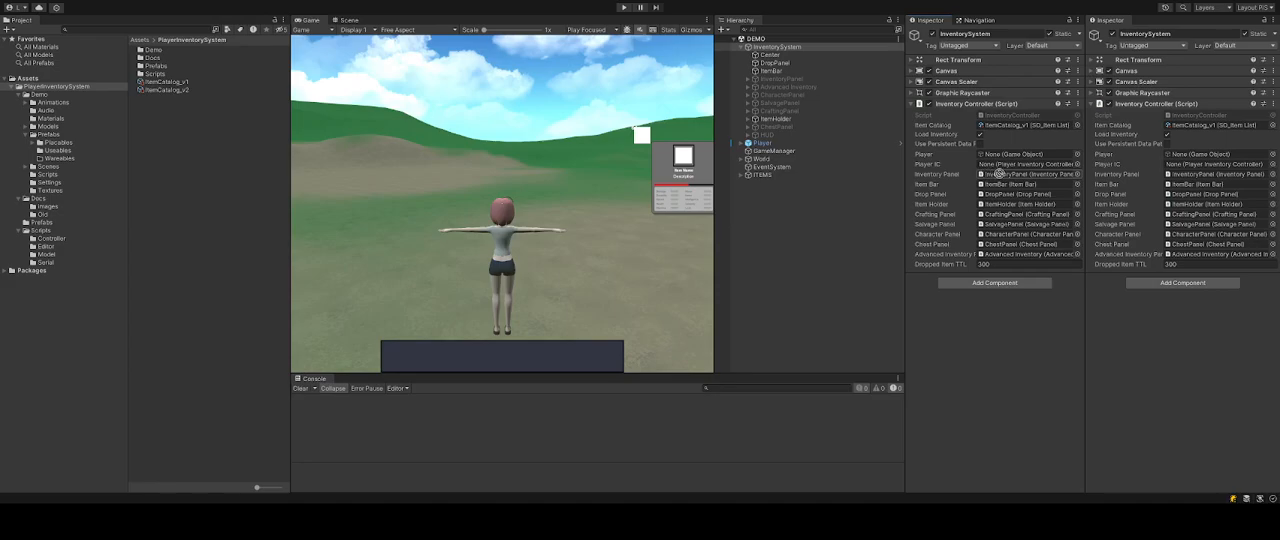
{"action": "left_click", "coordinate": [1006, 128]}
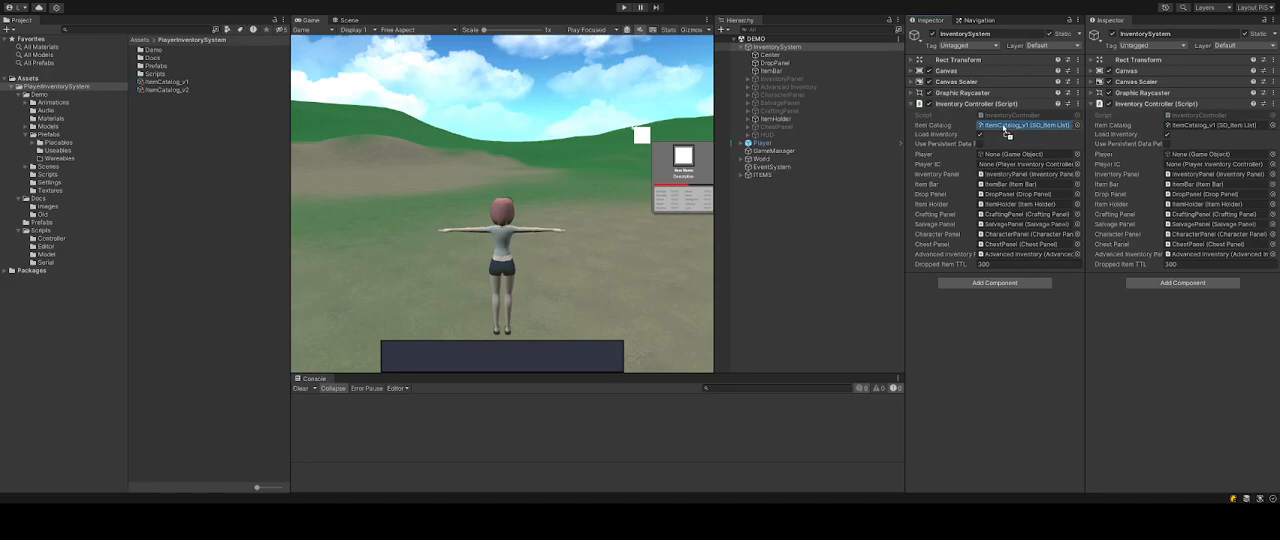
{"action": "left_click_drag", "start_coordinate": [1005, 128], "coordinate": [1004, 127]}
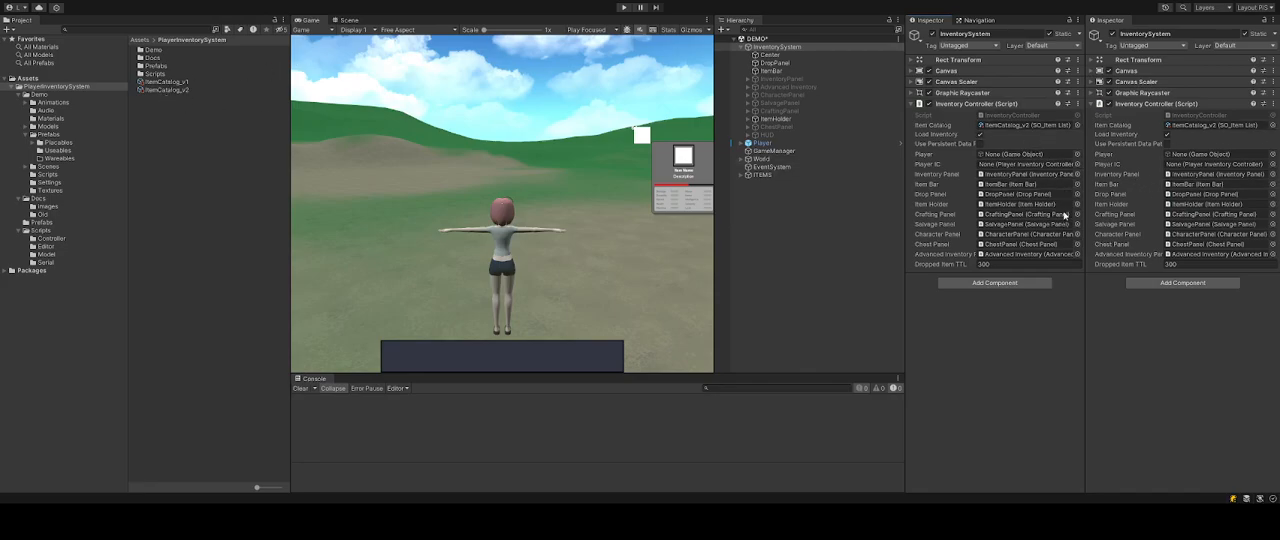
Select the ItemCatalog_v2 asset and lock the second Inspector on it.
{"action": "left_click", "coordinate": [172, 91]}
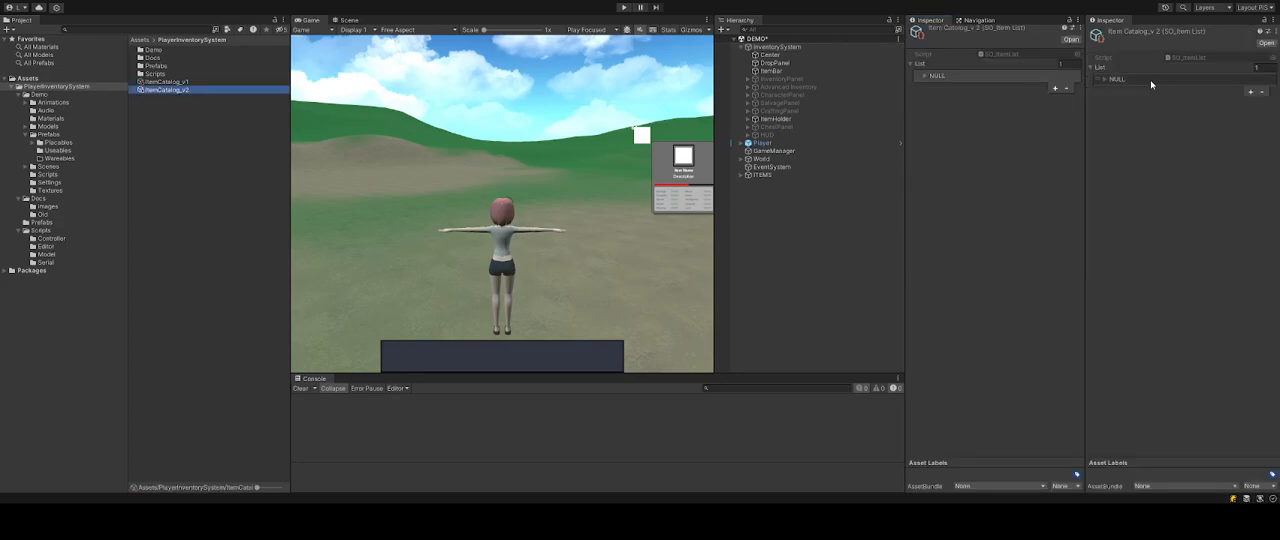
{"action": "left_click", "coordinate": [1263, 20]}
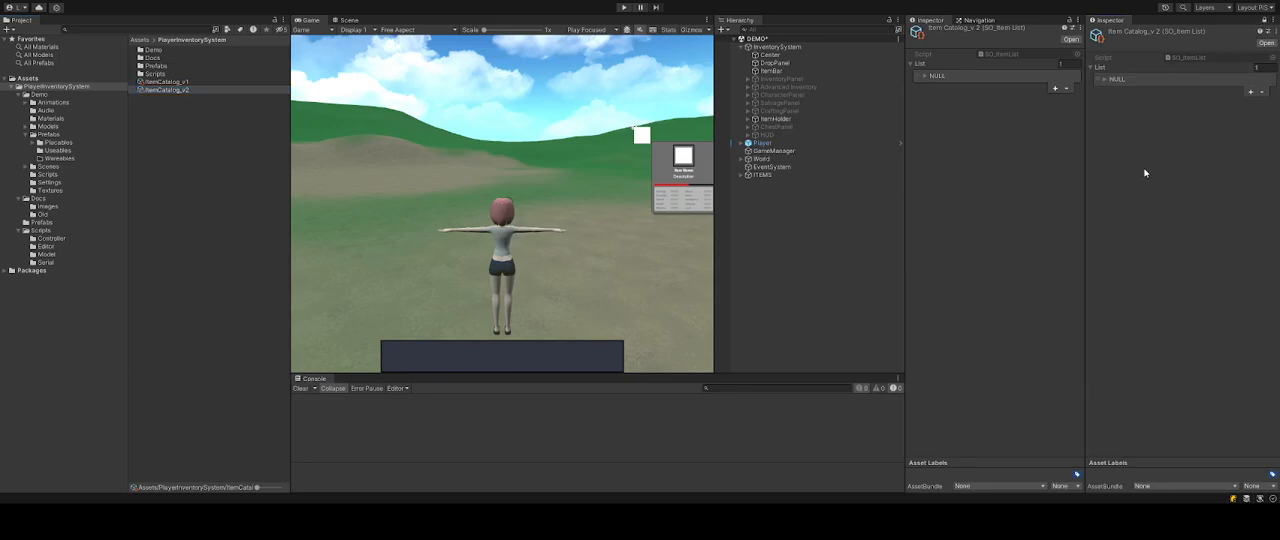
Inspect the CraftingPanel and SalvagePanel objects, returning to the InventorySystem object.
{"action": "left_click", "coordinate": [780, 111]}
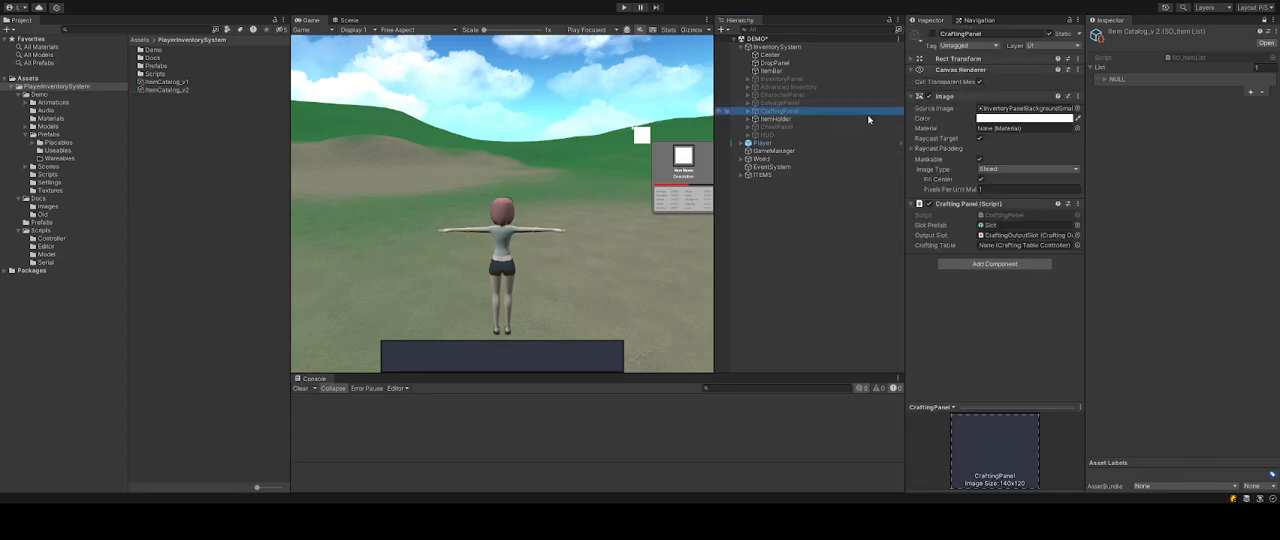
{"action": "left_click", "coordinate": [785, 72]}
{"action": "left_click", "coordinate": [780, 103]}
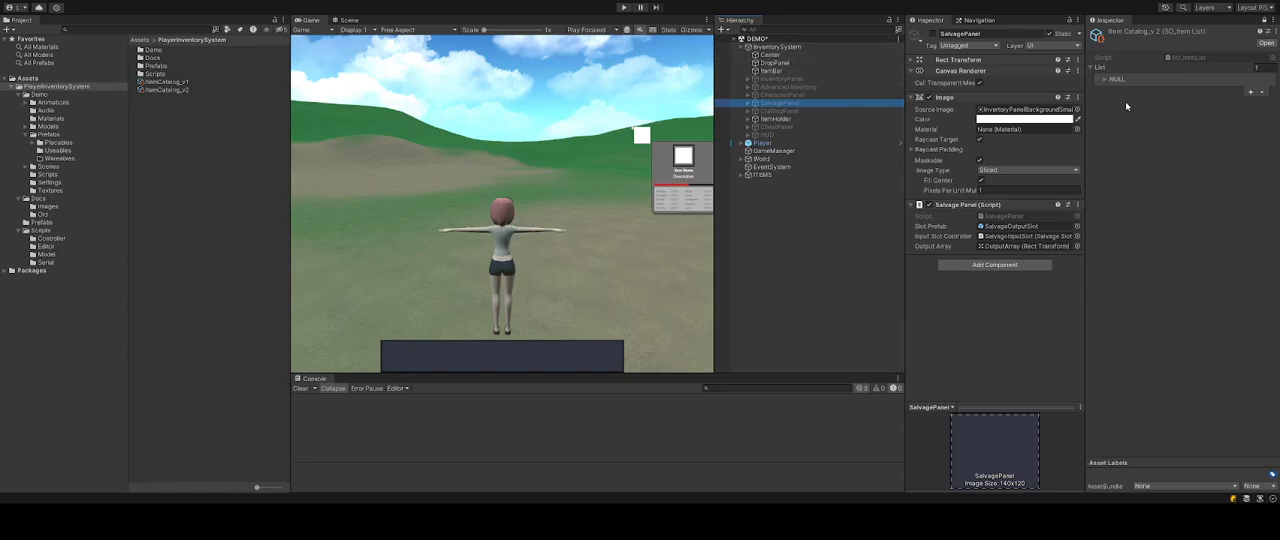
{"action": "left_click", "coordinate": [780, 47]}
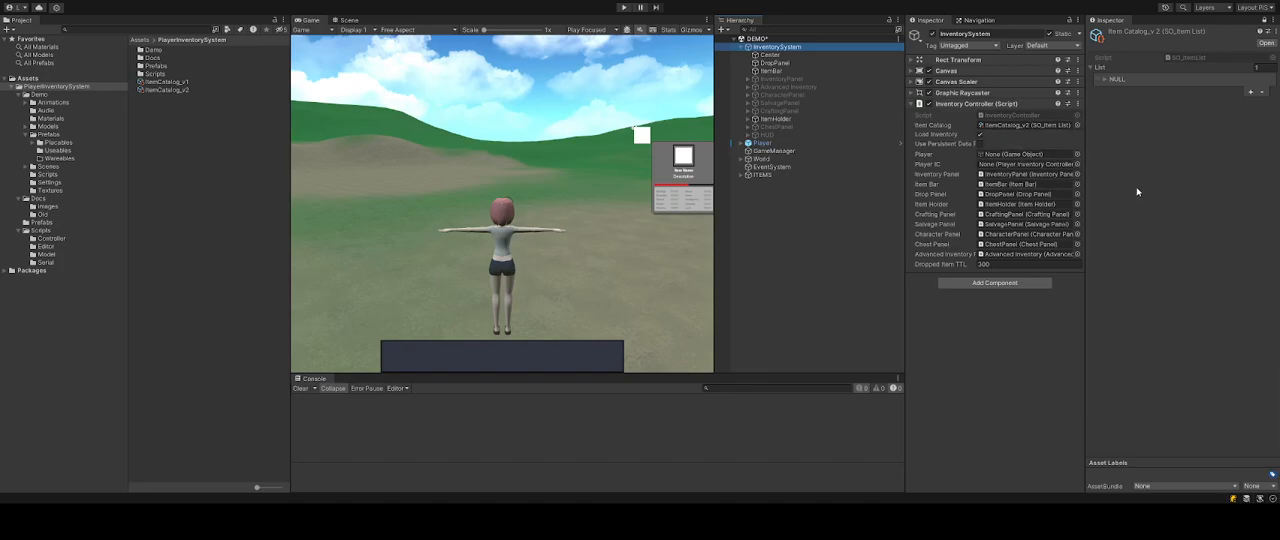
Expand the catalog list's first element and examine its item fields.
{"action": "left_click", "coordinate": [1104, 80]}
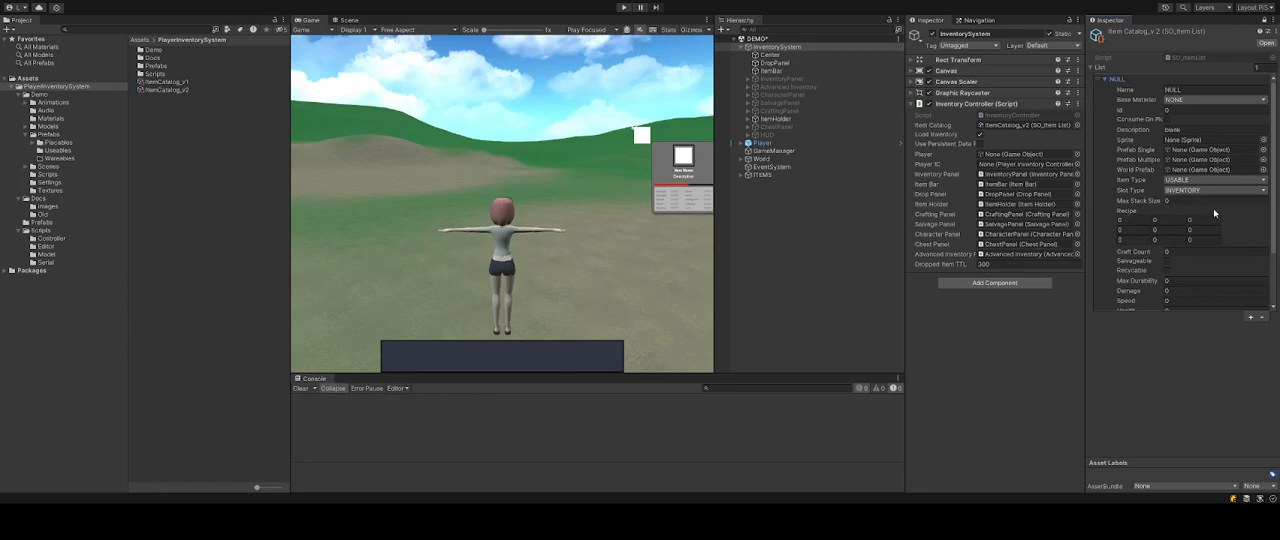
{"action": "left_click", "coordinate": [1130, 222]}
{"action": "left_click", "coordinate": [1164, 394]}
{"action": "left_click", "coordinate": [1120, 214]}
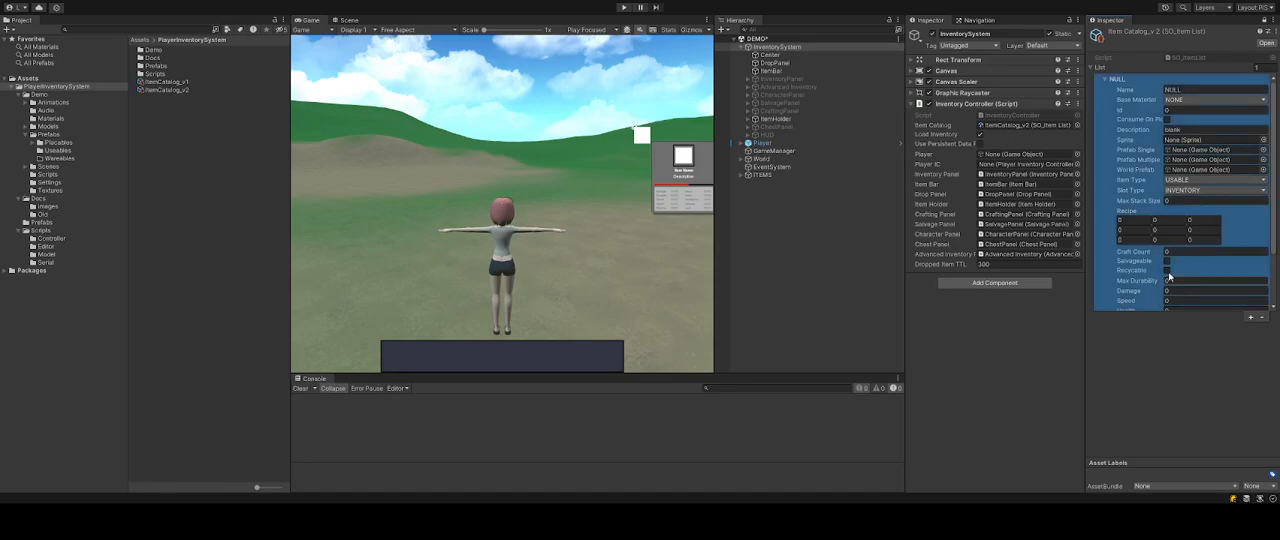
{"action": "left_click", "coordinate": [1155, 382]}
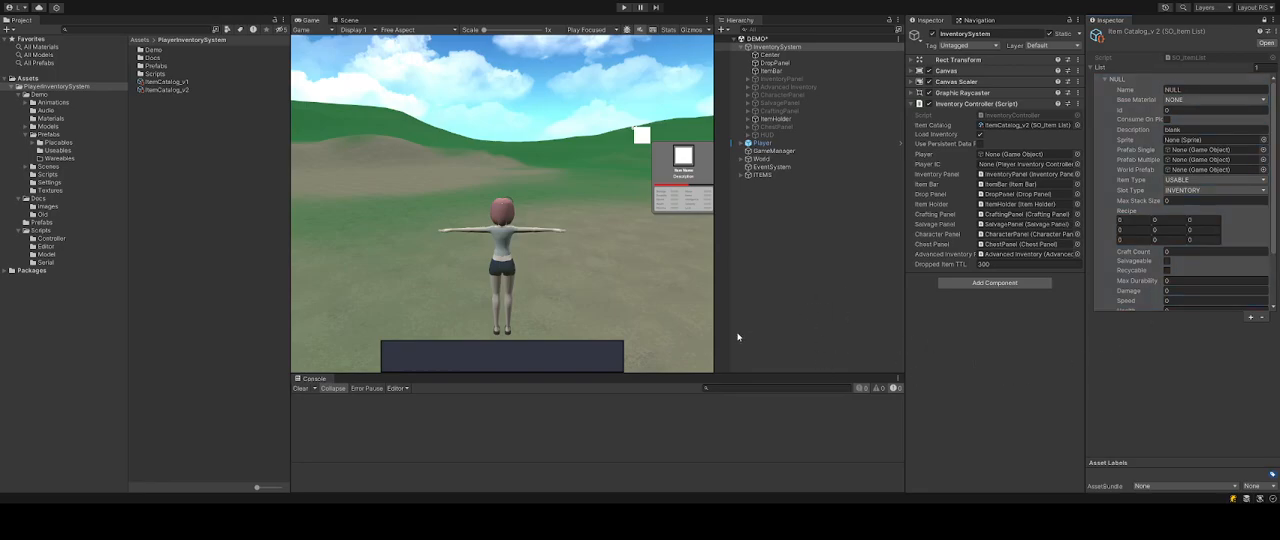
{"action": "left_click", "coordinate": [1187, 208]}
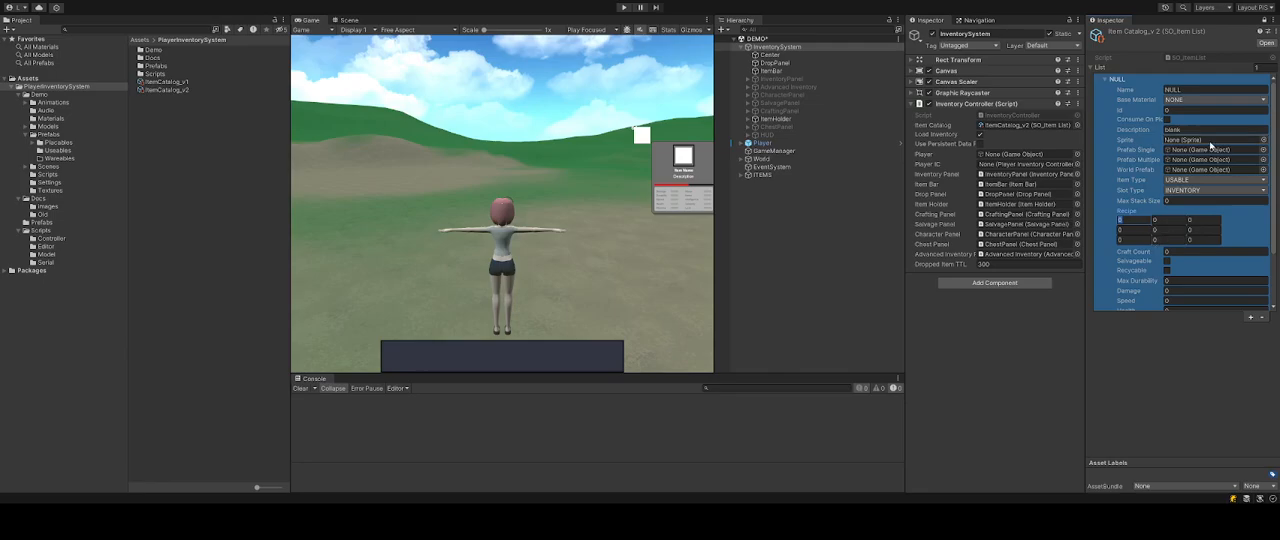
{"action": "left_click", "coordinate": [1229, 366]}
{"action": "left_click", "coordinate": [1171, 291]}
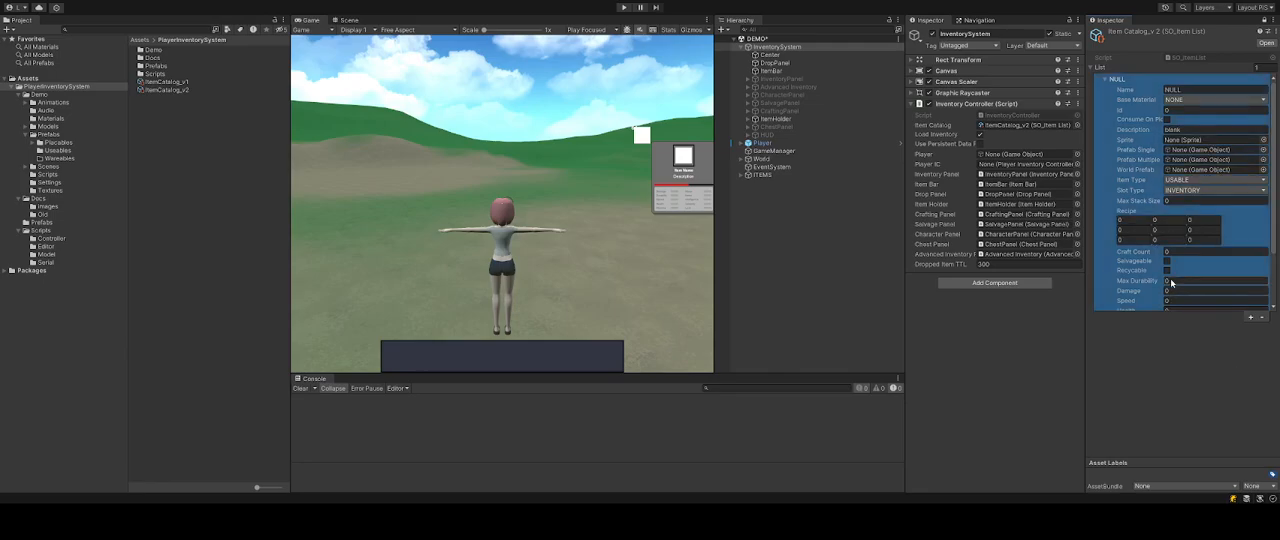
Widen the catalog Inspector and select the Wood prefab in the Usables prefab folder.
{"action": "left_click", "coordinate": [1089, 156]}
{"action": "left_click_drag", "start_coordinate": [1089, 156], "coordinate": [1040, 153]}
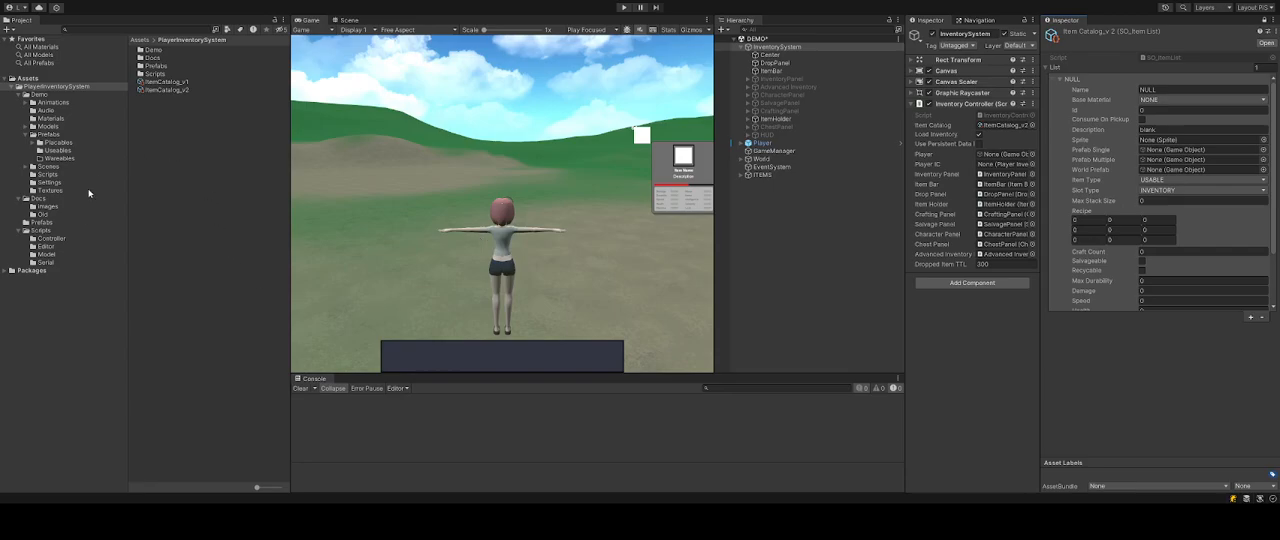
{"action": "left_click", "coordinate": [50, 150]}
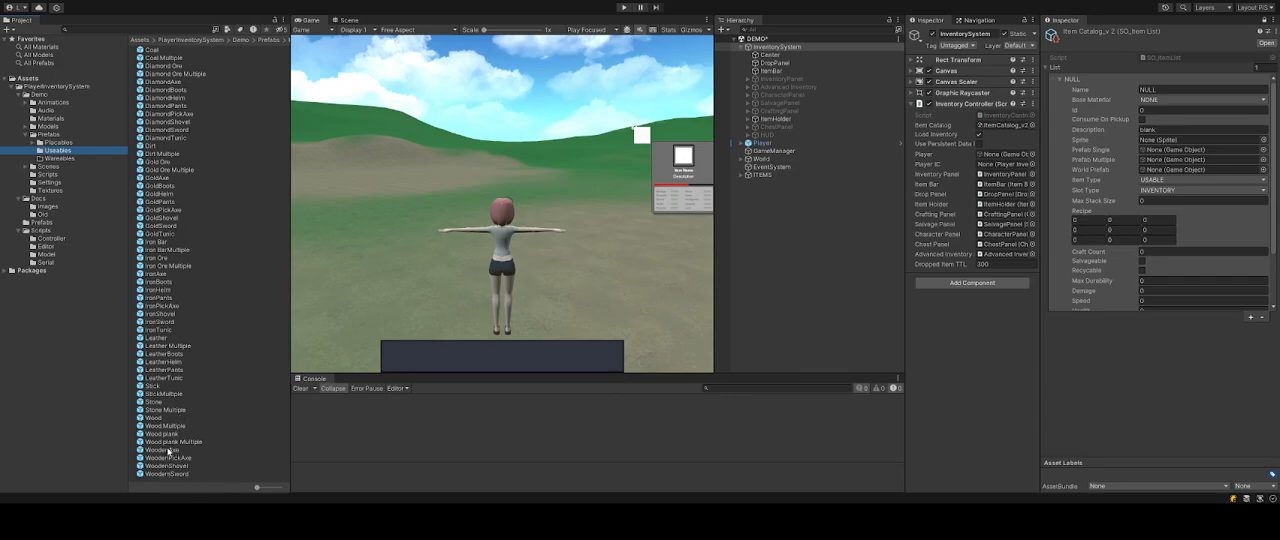
{"action": "left_click", "coordinate": [152, 419]}
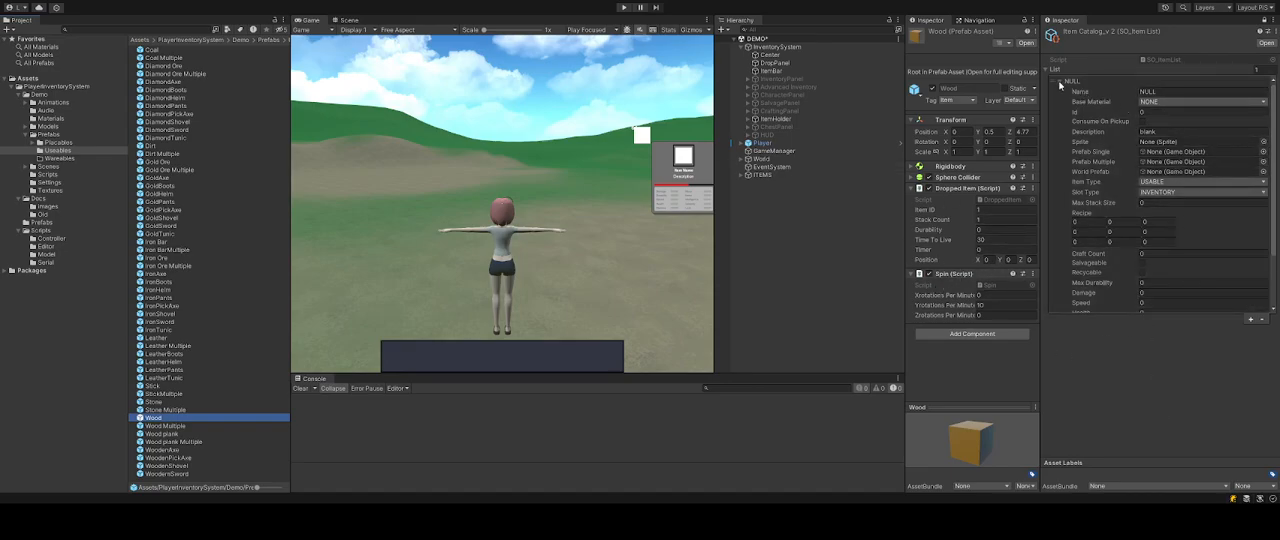
Add a second element to the item catalog list and expand it.
{"action": "left_click", "coordinate": [1061, 82]}
{"action": "left_click", "coordinate": [1250, 94]}
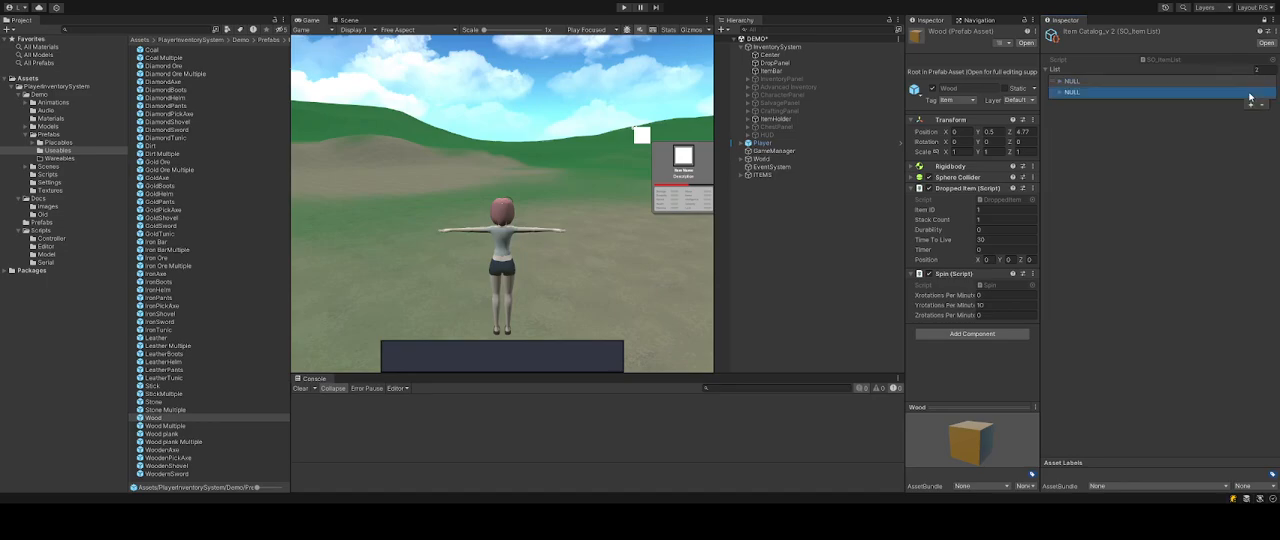
{"action": "left_click", "coordinate": [1061, 92]}
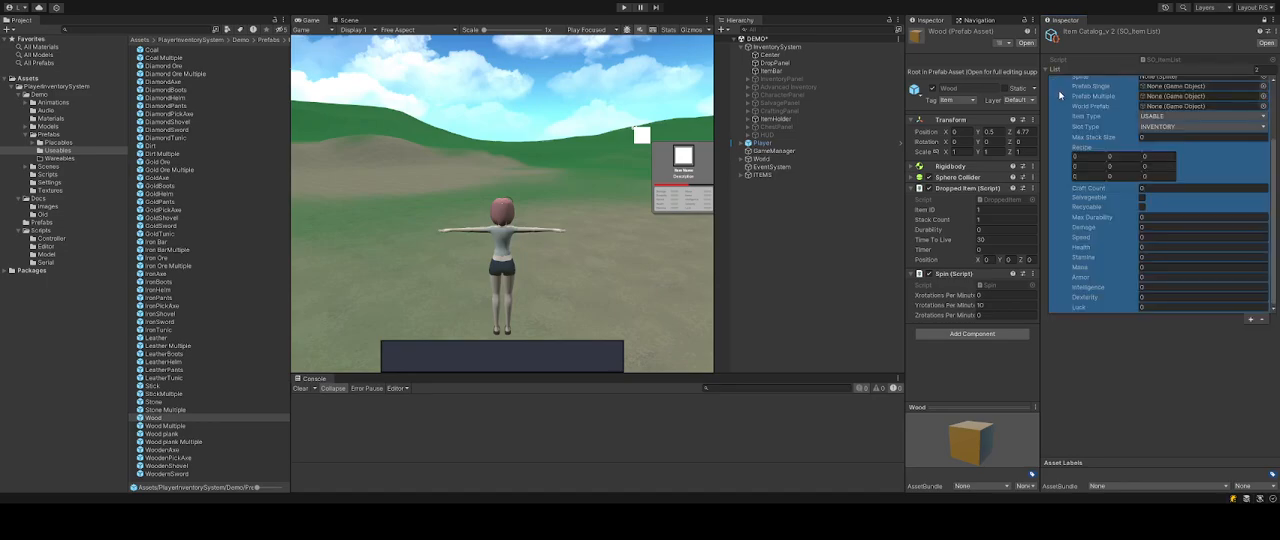
{"action": "scroll", "coordinate": [1134, 193], "scroll_direction": "up", "scroll_amount": 2}
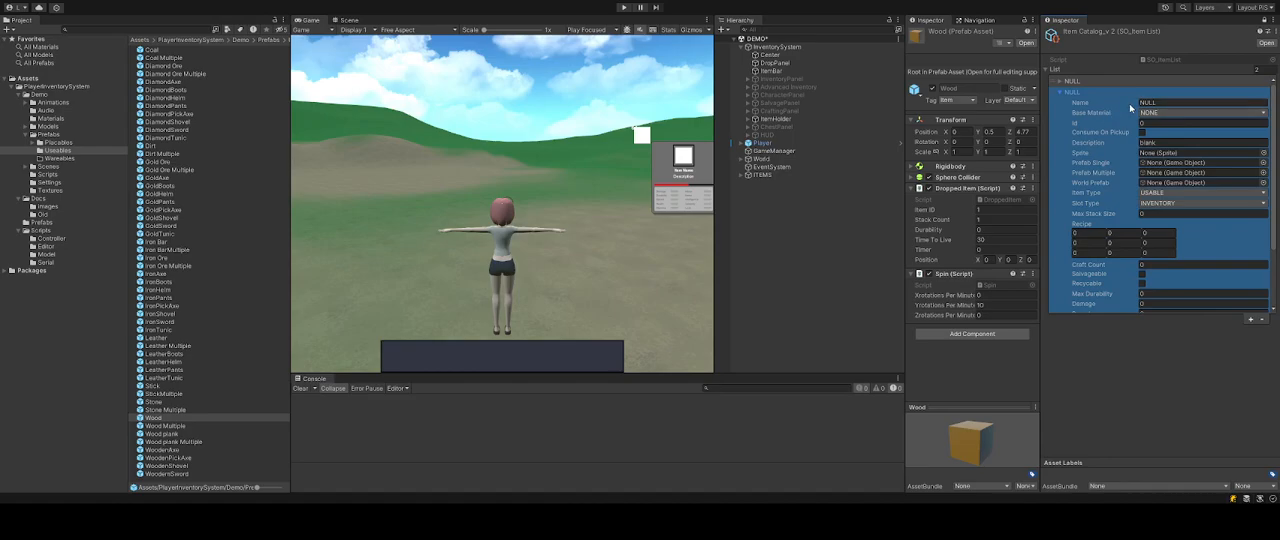
Name the new catalog item Wood Block.
{"action": "left_click", "coordinate": [1176, 105]}
{"action": "type", "text": "Wood Block"}
{"action": "key", "text": "Return"}
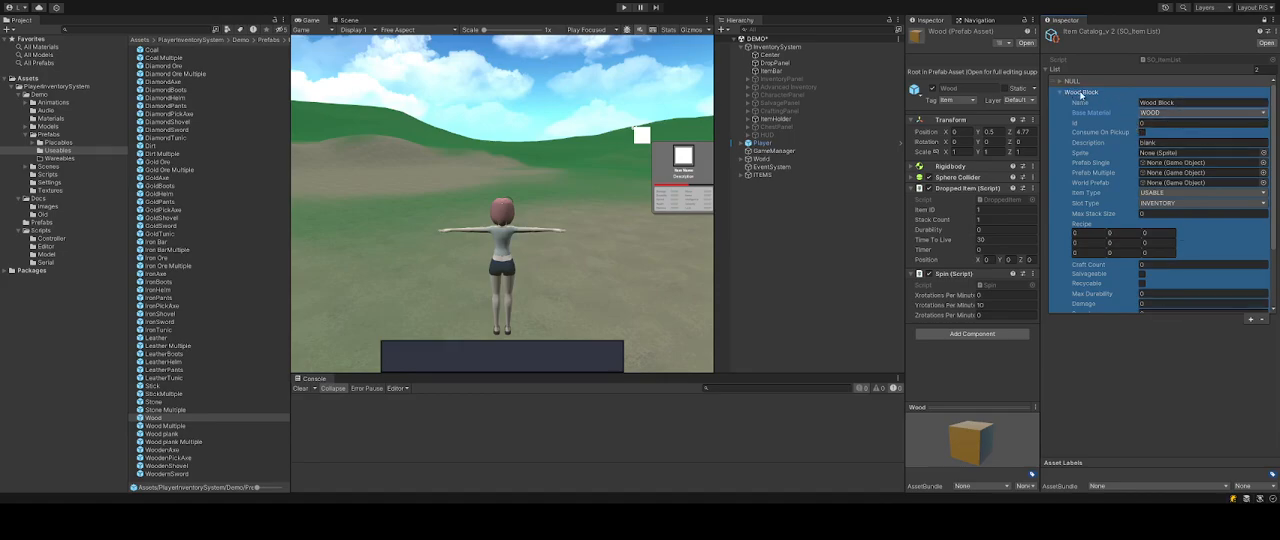
Set the item's ID to 1 and rename it Wood Block (1).
{"action": "left_click", "coordinate": [1147, 124]}
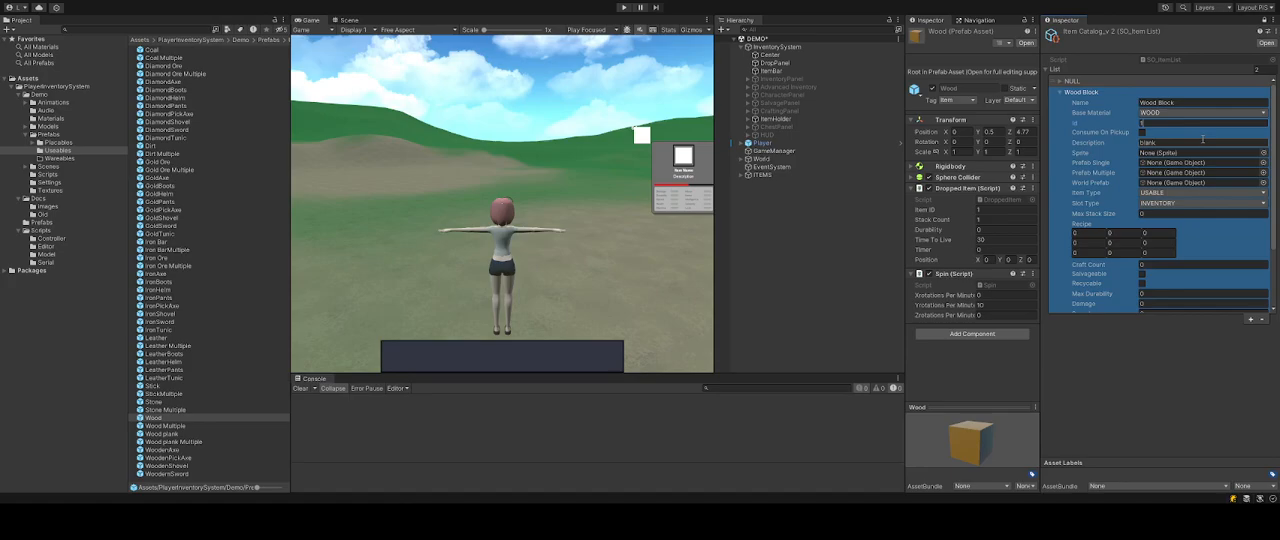
{"action": "left_click", "coordinate": [1186, 103]}
{"action": "double_click", "coordinate": [1186, 104]}
{"action": "left_click", "coordinate": [1187, 106]}
{"action": "type", "text": "(1"}
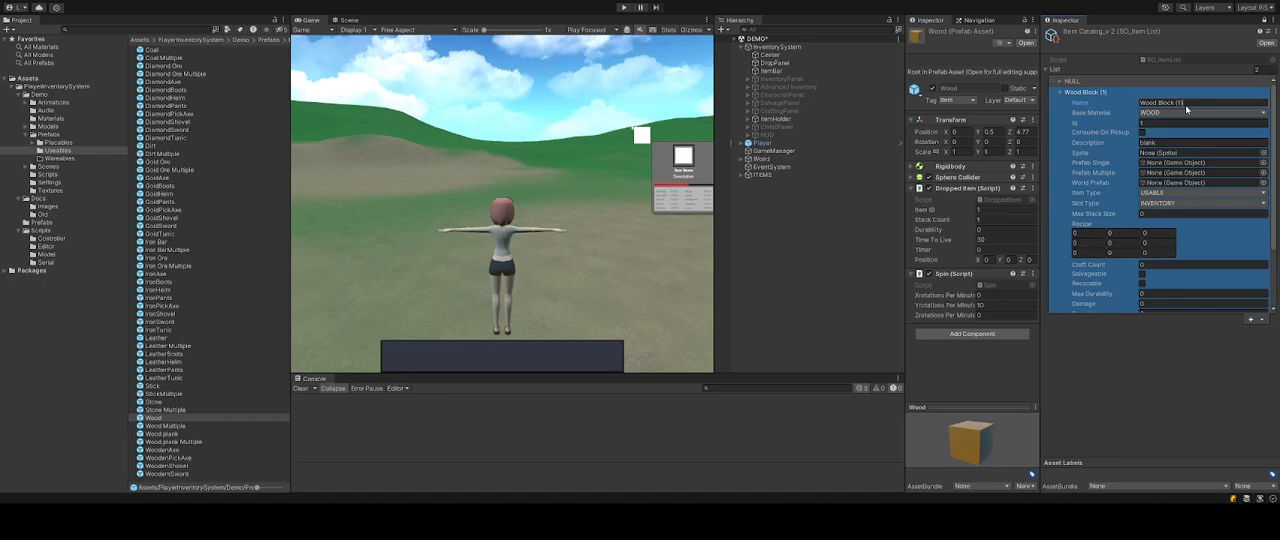
{"action": "left_click", "coordinate": [1205, 381]}
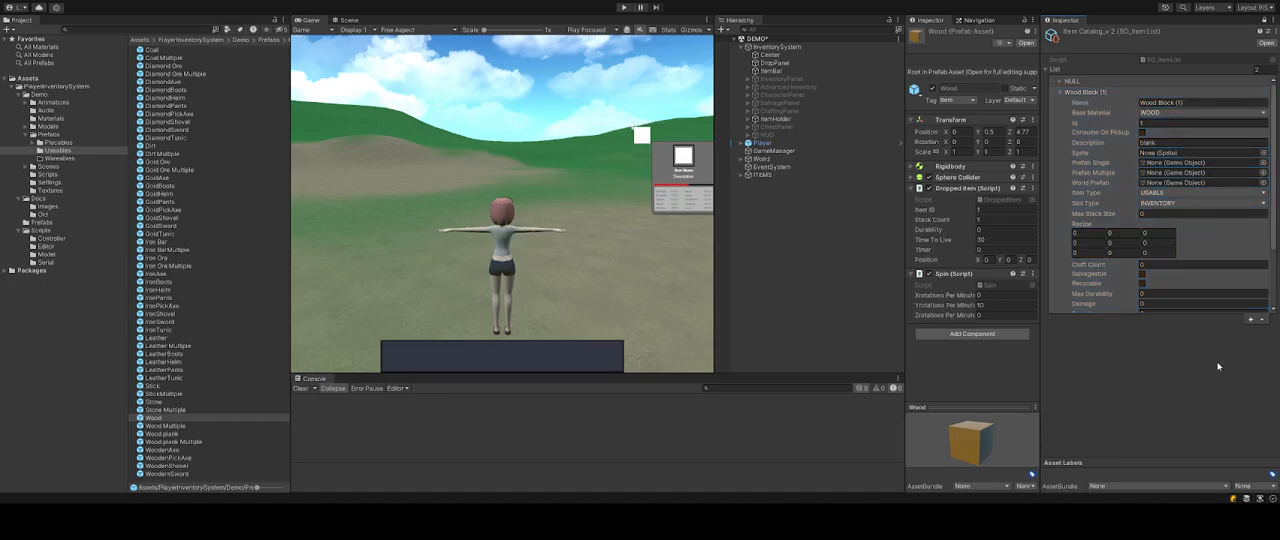
{"action": "left_click", "coordinate": [1136, 303]}
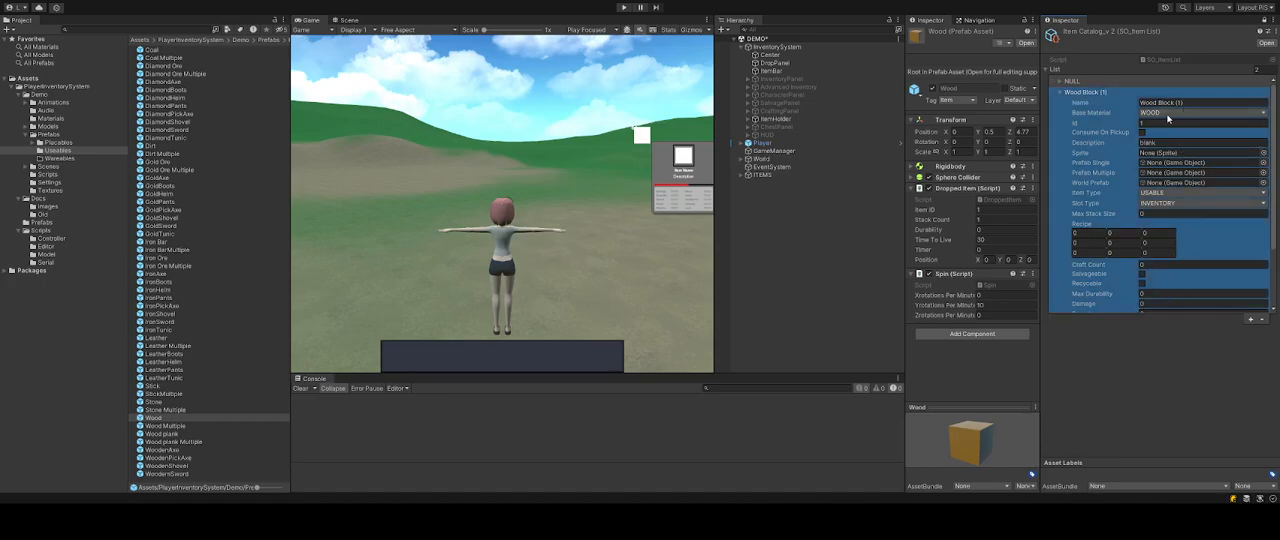
{"action": "left_click", "coordinate": [1061, 93]}
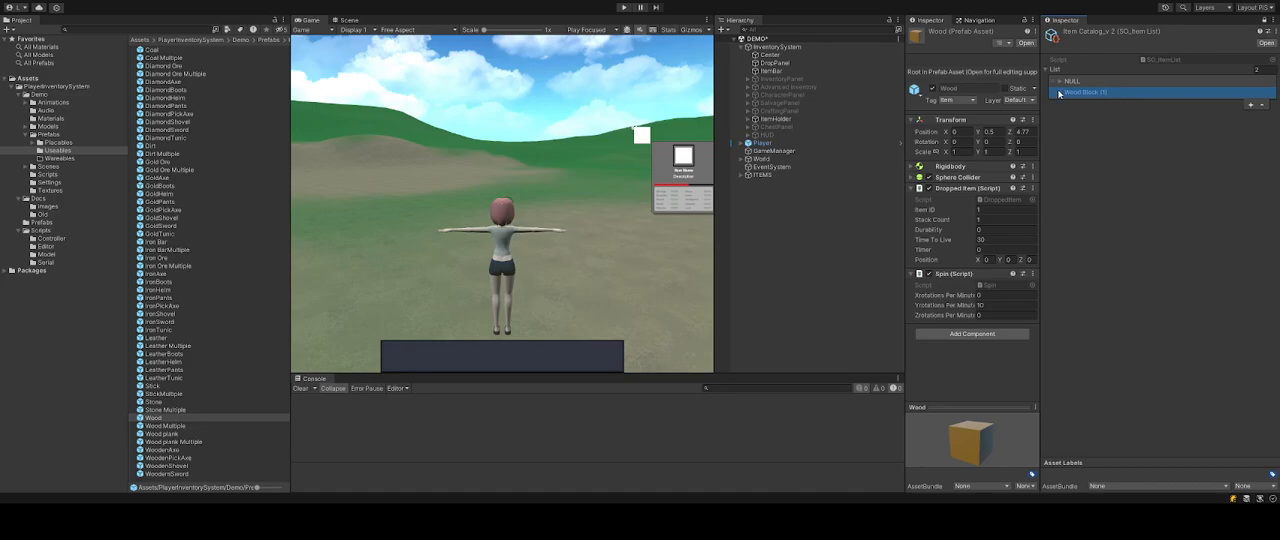
{"action": "left_click", "coordinate": [1060, 92]}
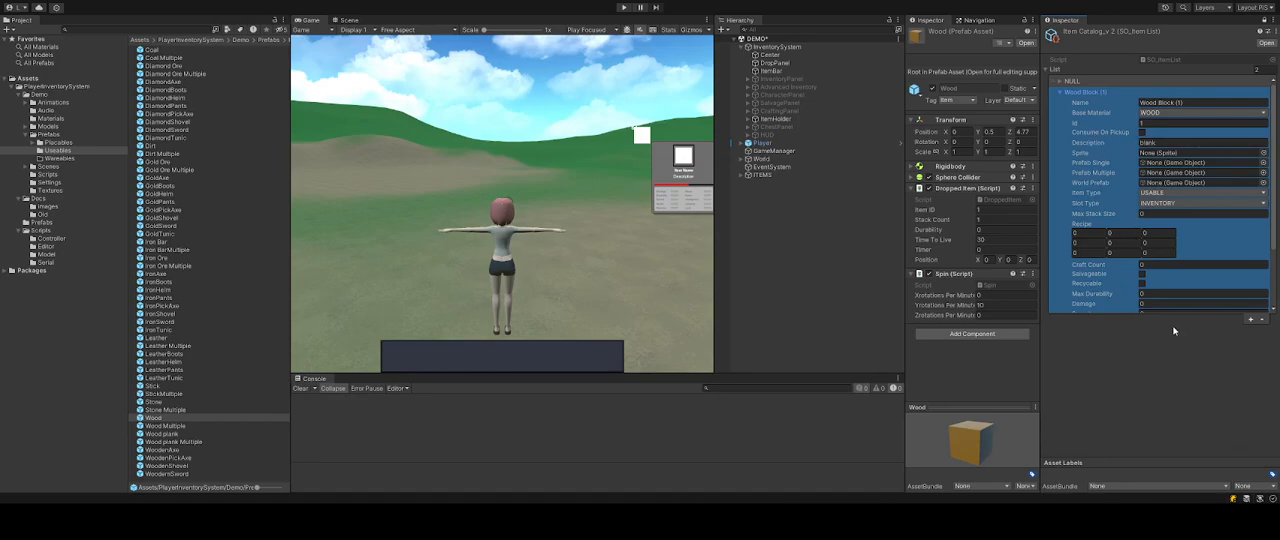
Set the item's description to Block Of Wood.
{"action": "left_click", "coordinate": [1157, 144]}
{"action": "type", "text": "Block Of Wood."}
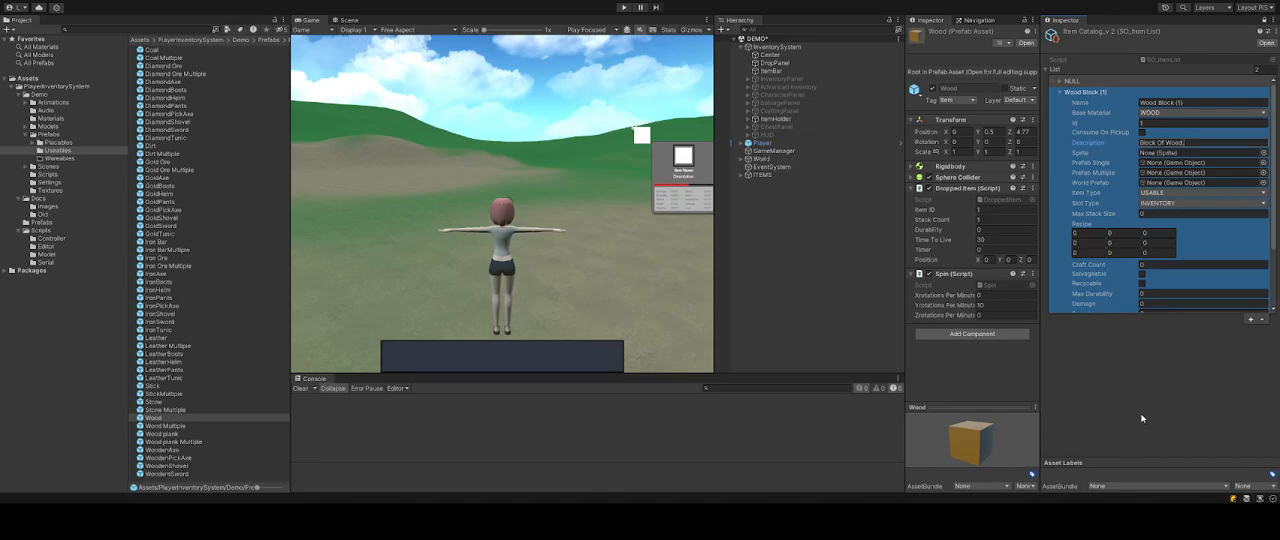
{"action": "key", "text": "Return"}
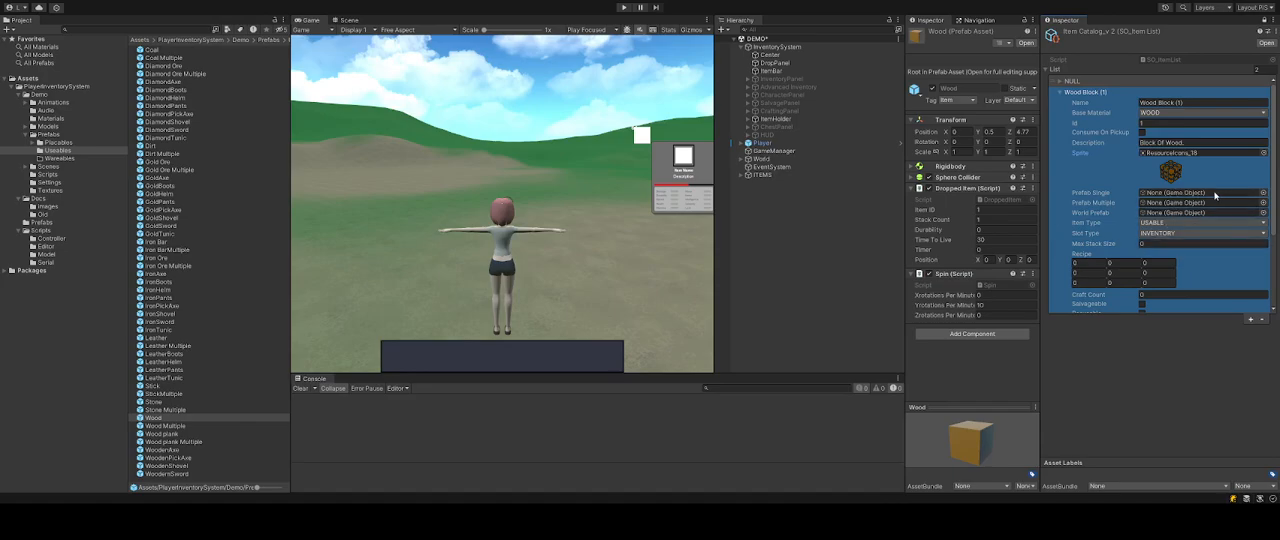
Select the Wood and Wood Multiple prefabs together and examine their previews.
{"action": "left_click", "coordinate": [1166, 396]}
{"action": "left_click", "coordinate": [1114, 257]}
{"action": "left_click", "coordinate": [307, 316]}
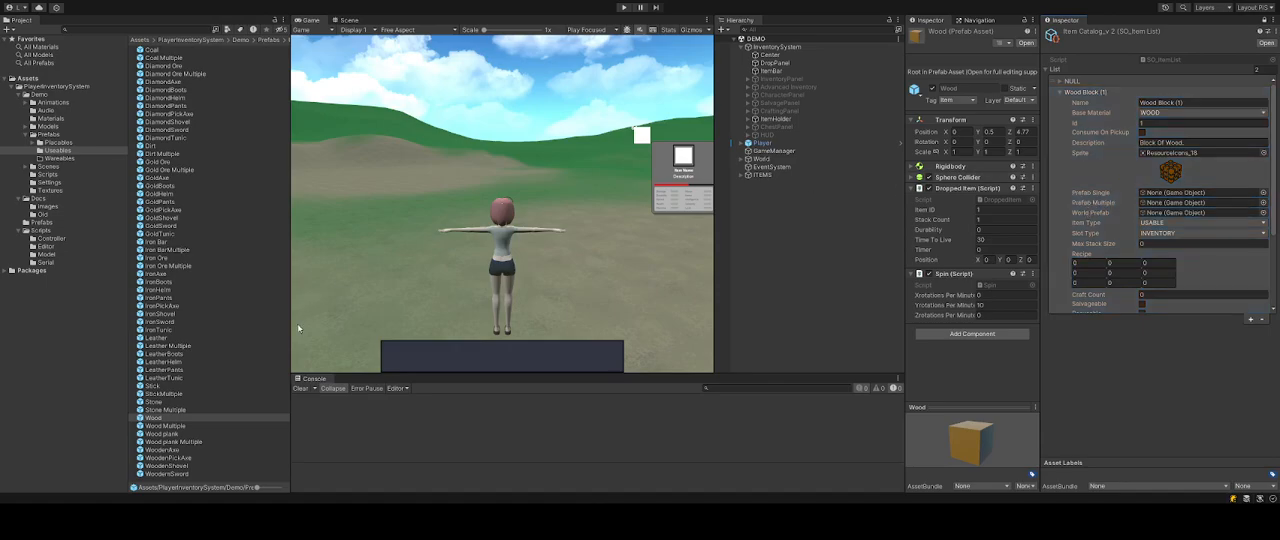
{"action": "left_click", "coordinate": [176, 426]}
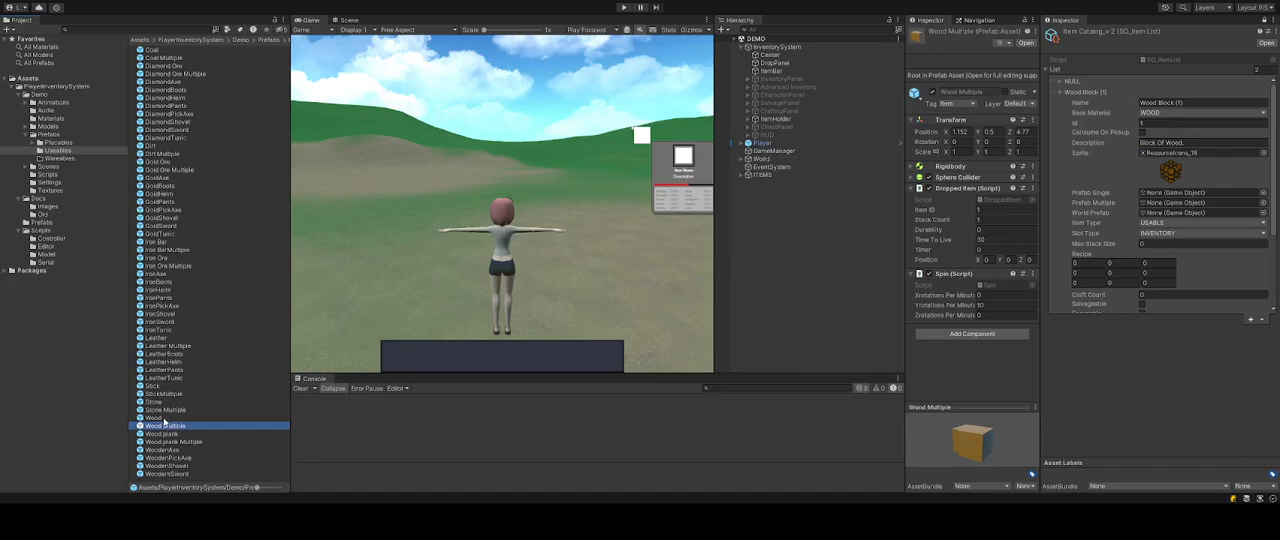
{"action": "left_click", "coordinate": [160, 418], "text": "ctrl"}
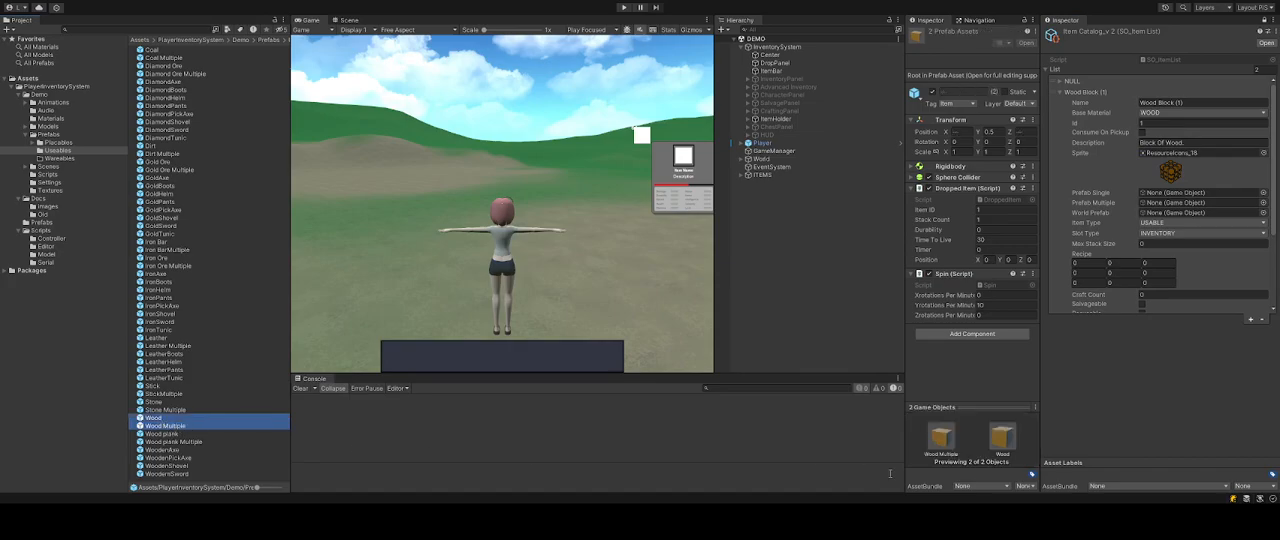
{"action": "left_click_drag", "start_coordinate": [975, 407], "coordinate": [957, 196]}
{"action": "left_click_drag", "start_coordinate": [974, 252], "coordinate": [950, 383]}
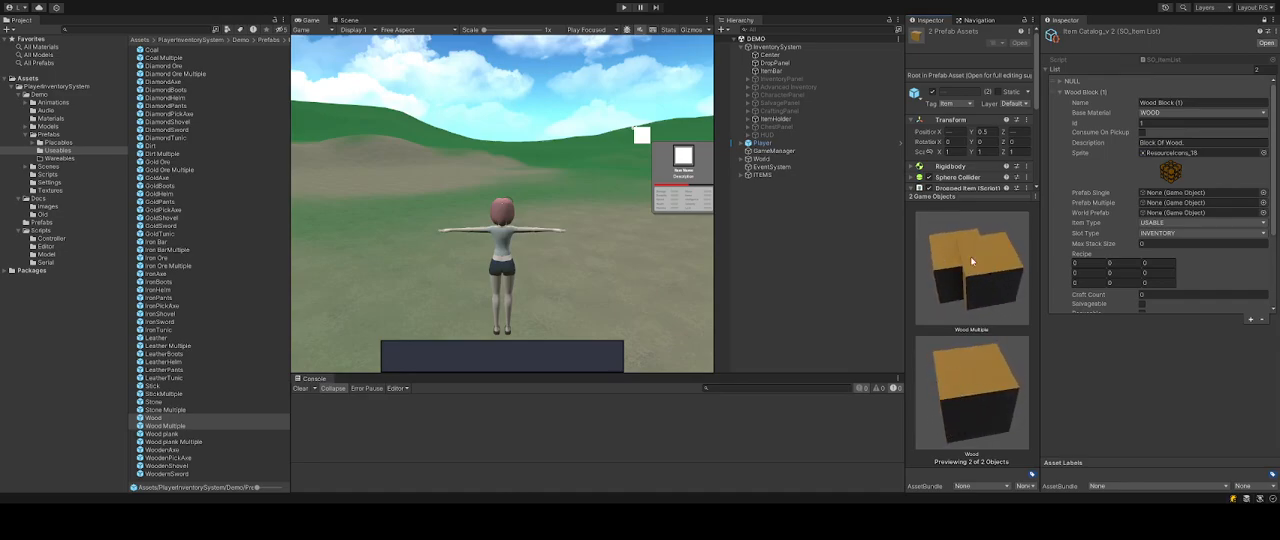
{"action": "left_click_drag", "start_coordinate": [982, 199], "coordinate": [1008, 374]}
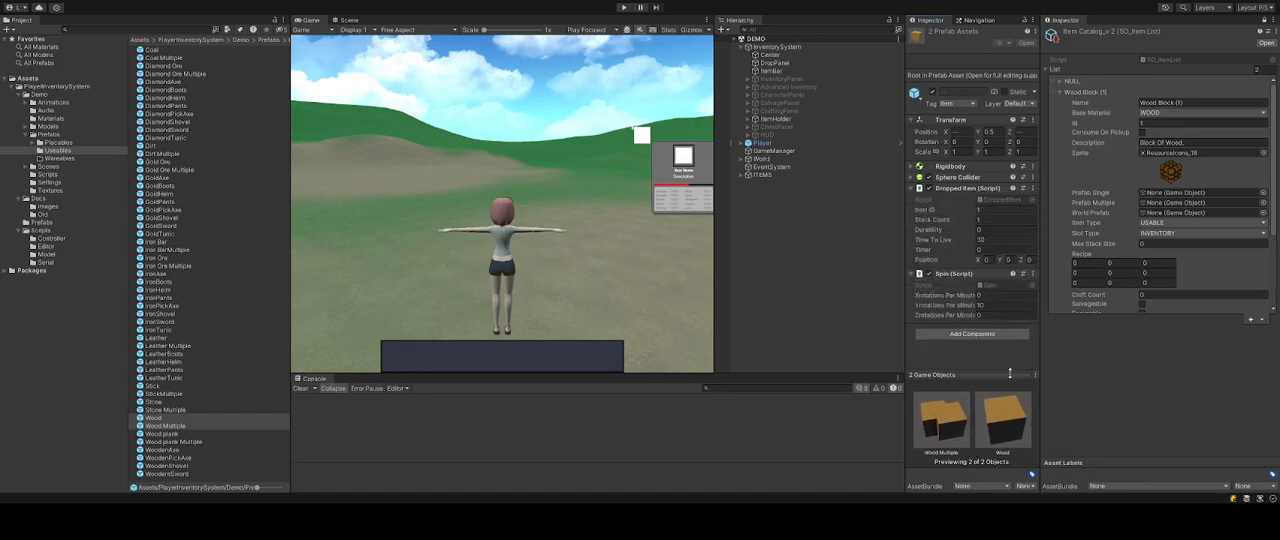
Assign the Wood prefab as Prefab Single and the Wood Multiple prefab as Prefab Multiple for the Wood Block item.
{"action": "left_click", "coordinate": [158, 419]}
{"action": "left_click_drag", "start_coordinate": [158, 419], "coordinate": [1166, 200]}
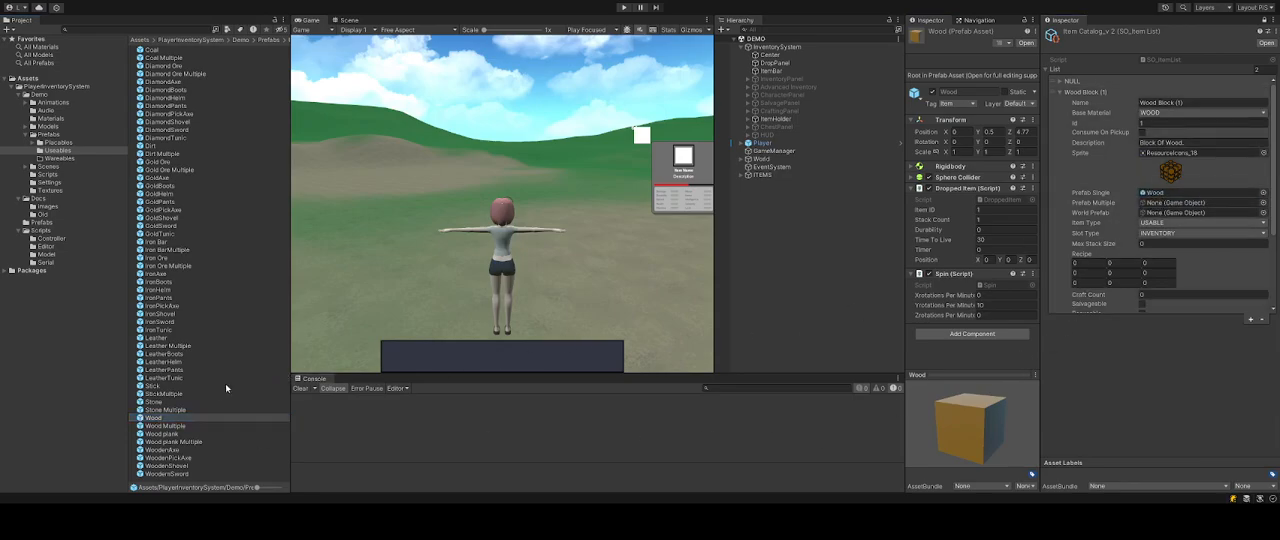
{"action": "left_click_drag", "start_coordinate": [152, 428], "coordinate": [1163, 207]}
{"action": "left_click", "coordinate": [1162, 213]}
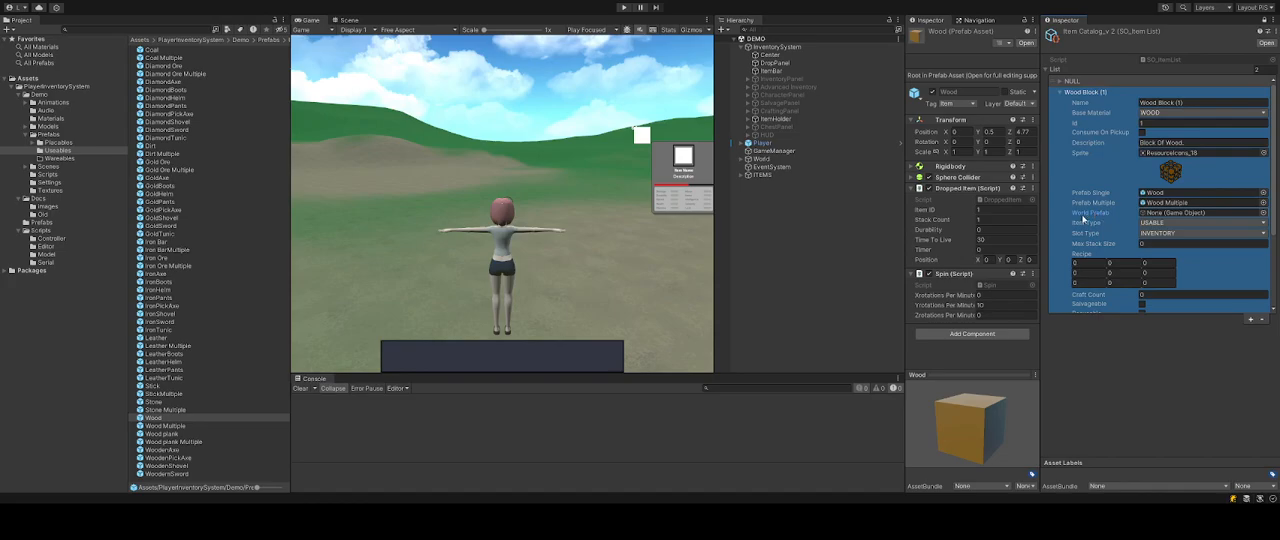
Browse the Coal, Chest and Small Chest World prefabs and their previews in the Placeables and Useables folders.
{"action": "left_click", "coordinate": [151, 50]}
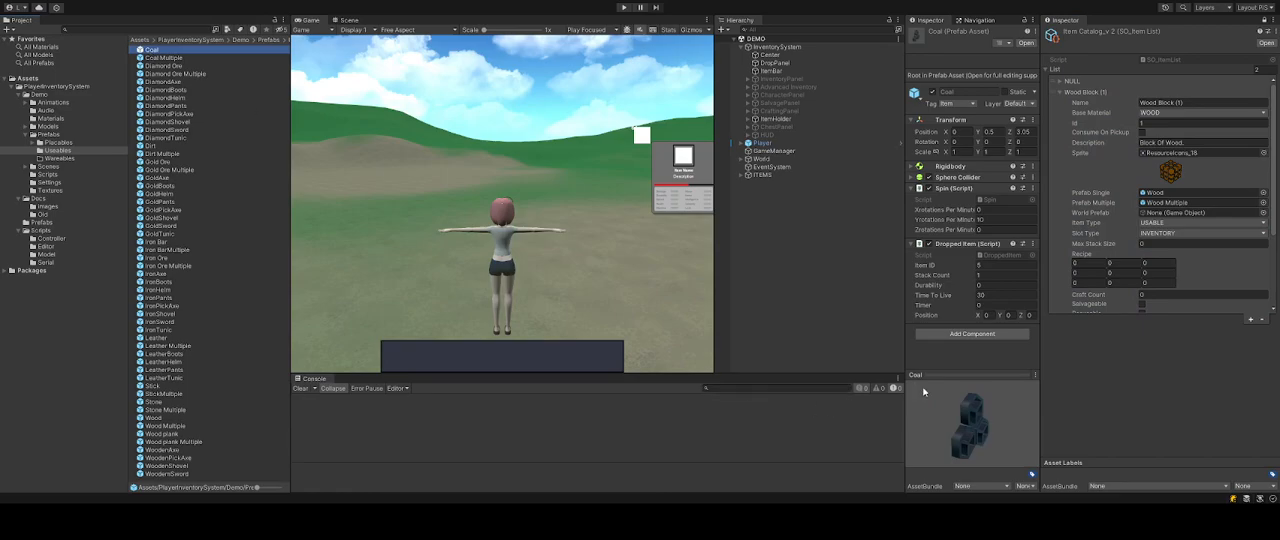
{"action": "left_click_drag", "start_coordinate": [960, 452], "coordinate": [978, 446]}
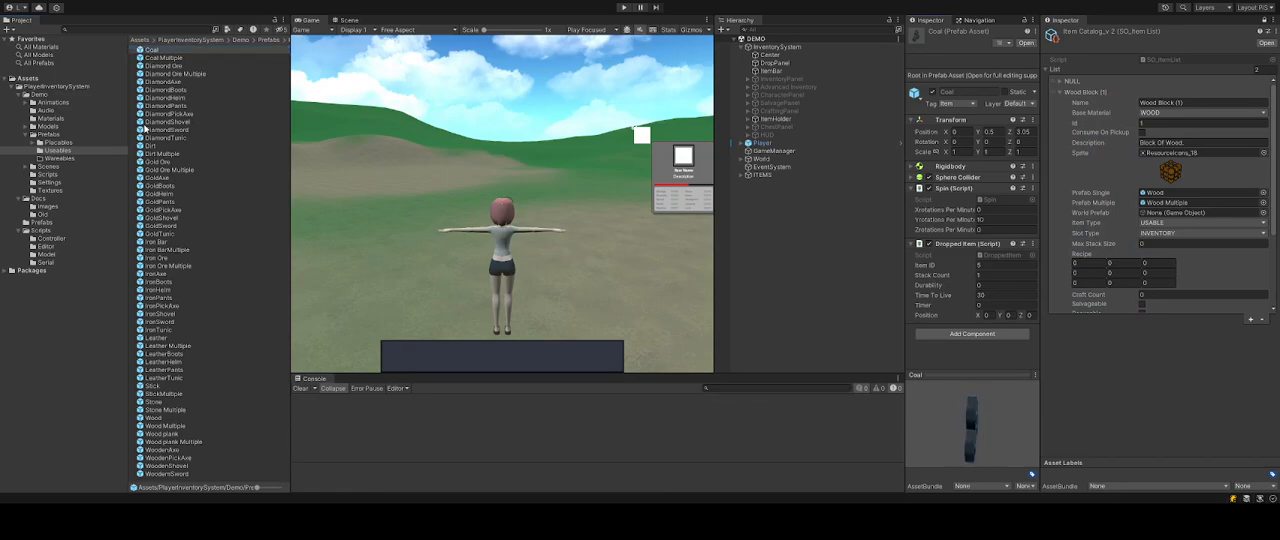
{"action": "left_click", "coordinate": [57, 143]}
{"action": "left_click", "coordinate": [153, 50]}
{"action": "double_click", "coordinate": [155, 51]}
{"action": "left_click", "coordinate": [153, 50]}
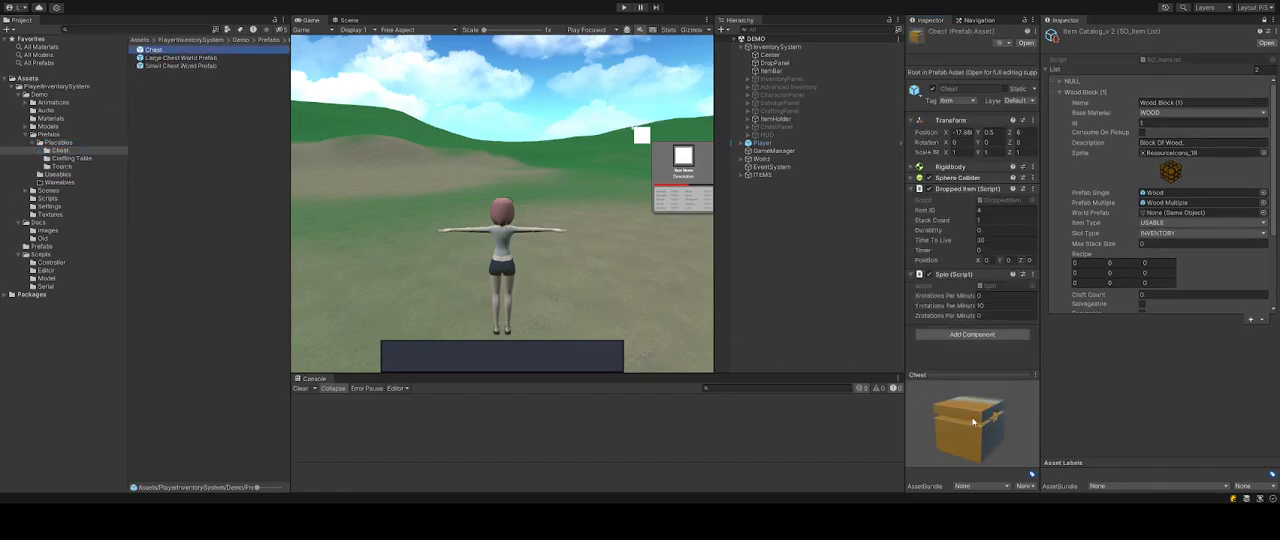
{"action": "mouse_move", "coordinate": [977, 436]}
{"action": "left_mouse_down"}
{"action": "mouse_move", "coordinate": [1009, 420]}
{"action": "mouse_move", "coordinate": [965, 419]}
{"action": "mouse_move", "coordinate": [1009, 401]}
{"action": "mouse_move", "coordinate": [958, 452]}
{"action": "mouse_move", "coordinate": [1014, 431]}
{"action": "mouse_move", "coordinate": [958, 441]}
{"action": "mouse_move", "coordinate": [923, 401]}
{"action": "mouse_move", "coordinate": [986, 399]}
{"action": "mouse_move", "coordinate": [1025, 449]}
{"action": "mouse_move", "coordinate": [948, 409]}
{"action": "mouse_move", "coordinate": [958, 398]}
{"action": "mouse_move", "coordinate": [972, 440]}
{"action": "mouse_move", "coordinate": [990, 420]}
{"action": "left_mouse_up"}
{"action": "left_click", "coordinate": [167, 66]}
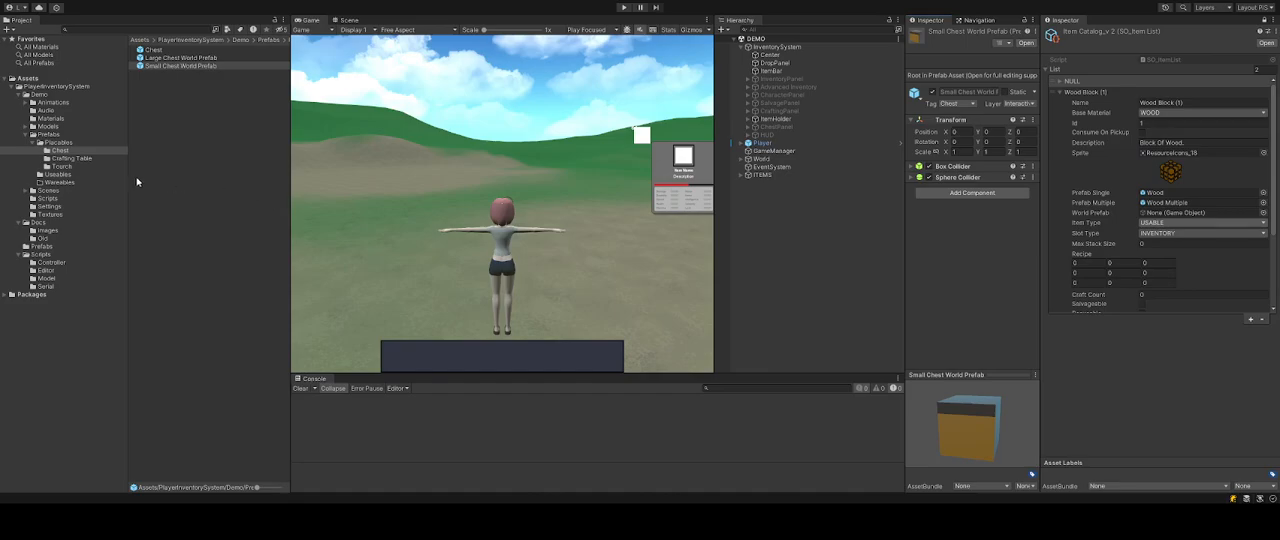
{"action": "left_click", "coordinate": [56, 175]}
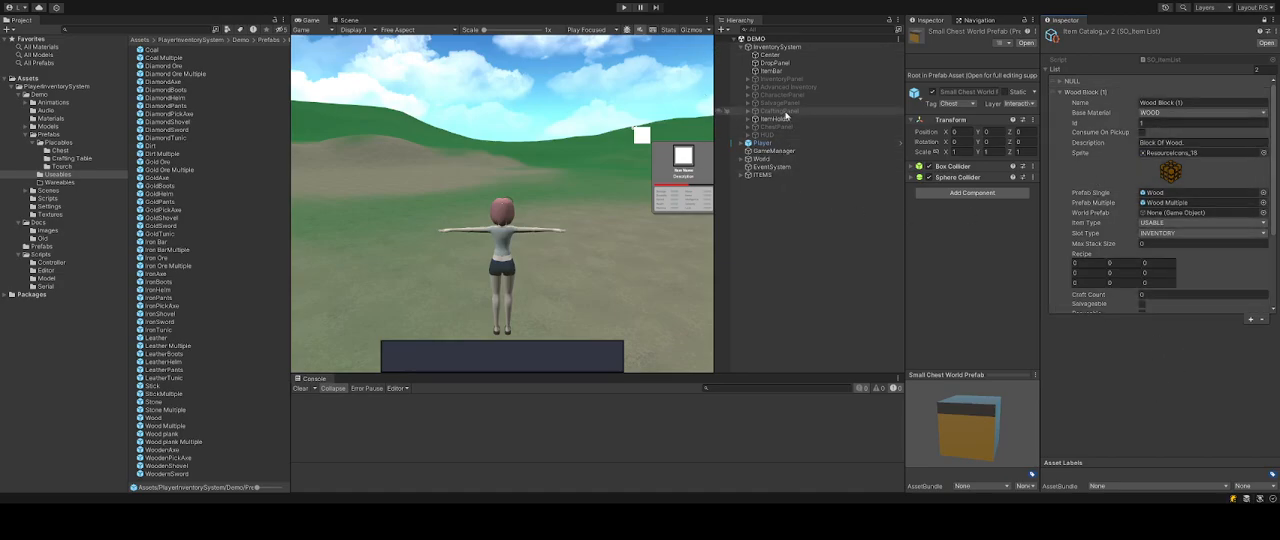
Enter Play mode and cycle through the hotbar slots to test the inventory.
{"action": "left_click", "coordinate": [623, 8]}
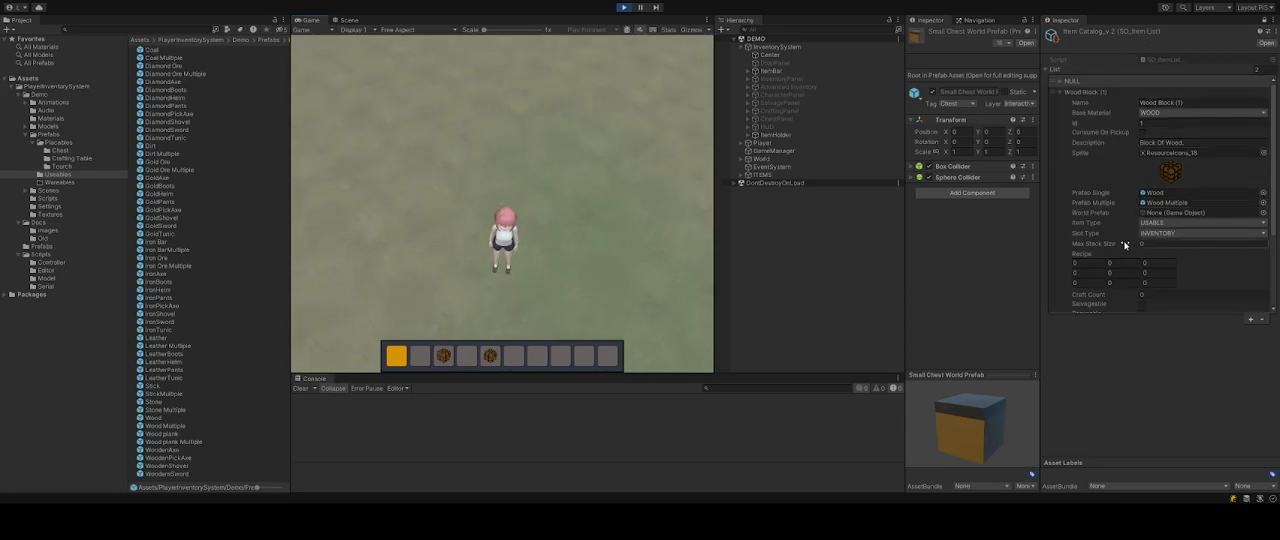
{"action": "scroll", "coordinate": [1125, 245], "scroll_direction": "down", "scroll_amount": 5}
{"action": "scroll", "coordinate": [1127, 244], "scroll_direction": "up", "scroll_amount": 2}
{"action": "scroll", "coordinate": [1127, 244], "scroll_direction": "down", "scroll_amount": 1}
{"action": "scroll", "coordinate": [1127, 244], "scroll_direction": "up", "scroll_amount": 3}
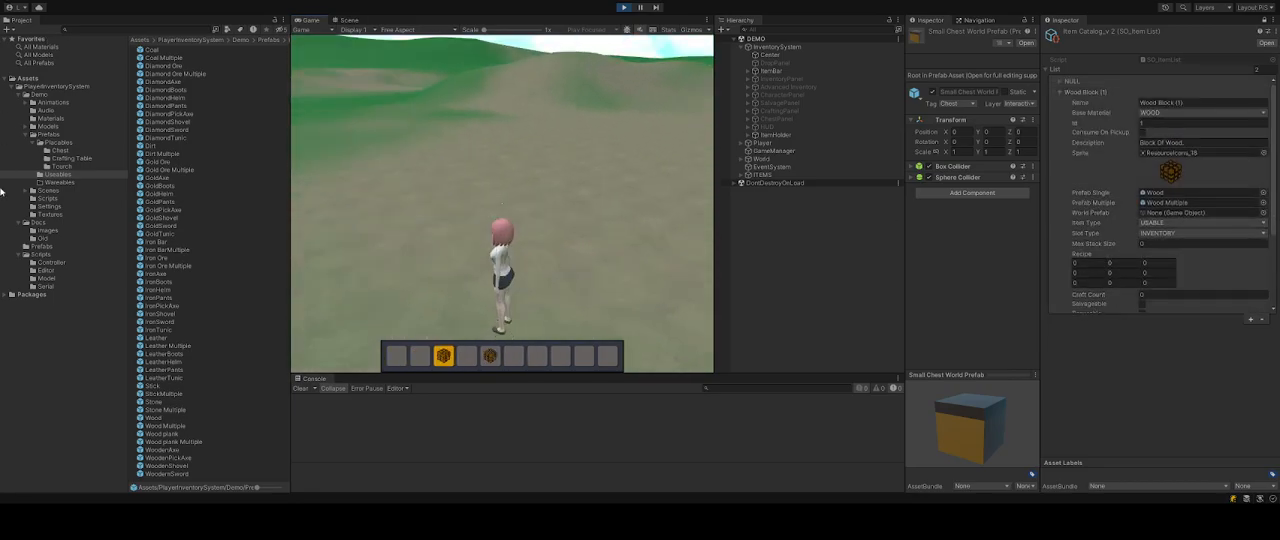
{"action": "scroll", "coordinate": [438, 340], "scroll_direction": "down", "scroll_amount": 3}
{"action": "scroll", "coordinate": [440, 348], "scroll_direction": "up", "scroll_amount": 3}
{"action": "scroll", "coordinate": [506, 358], "scroll_direction": "down", "scroll_amount": 2}
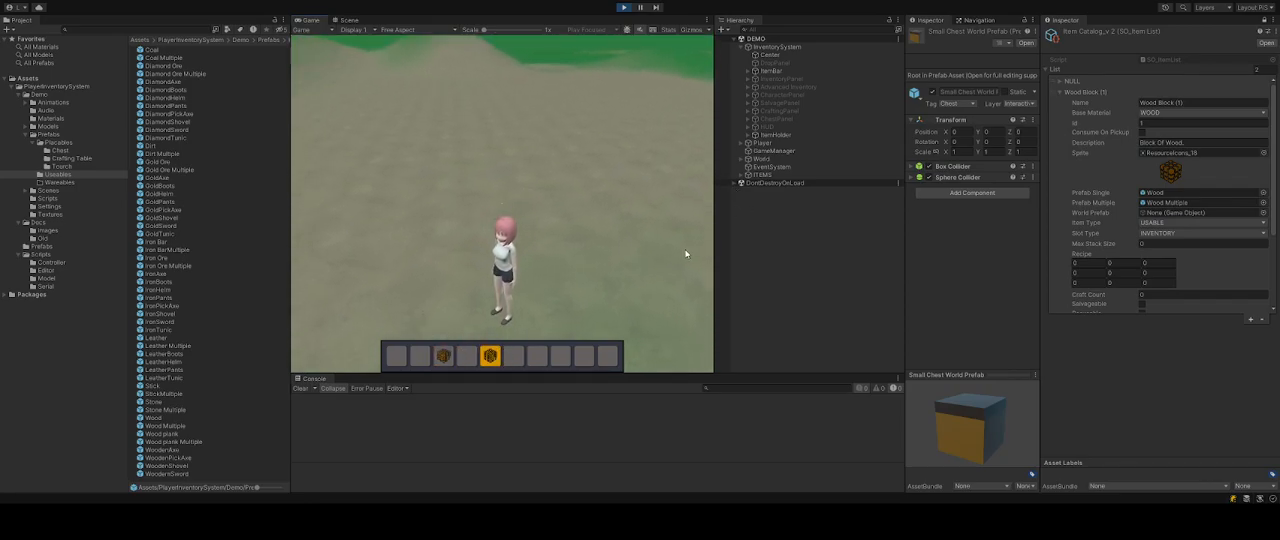
Enable the Advanced Inventory object during Play mode to display its panel.
{"action": "left_click", "coordinate": [788, 87]}
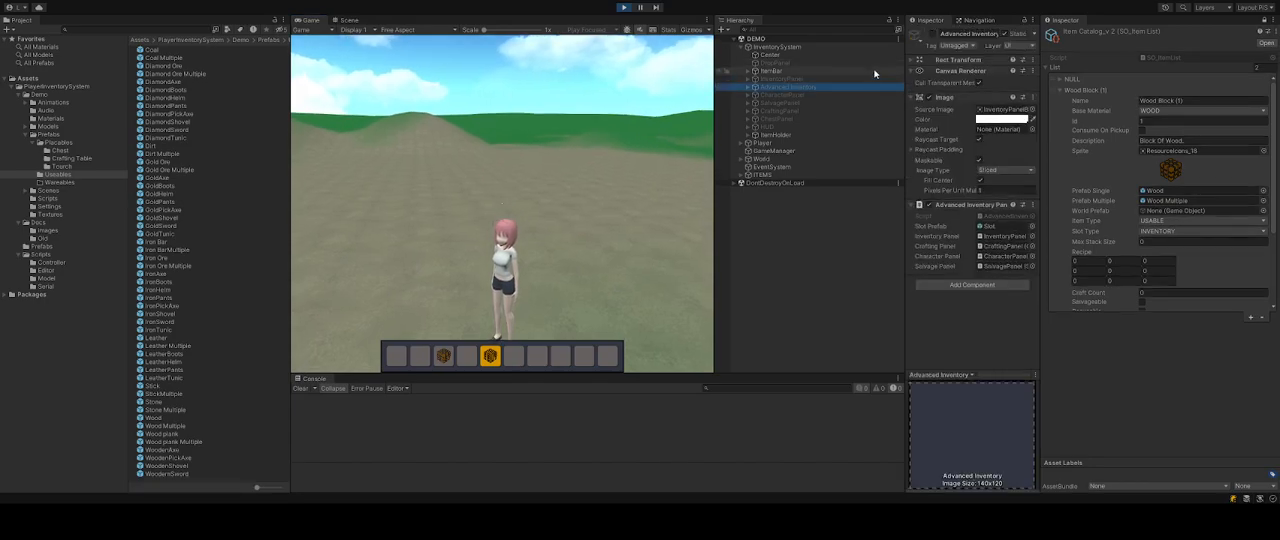
{"action": "left_click", "coordinate": [930, 35]}
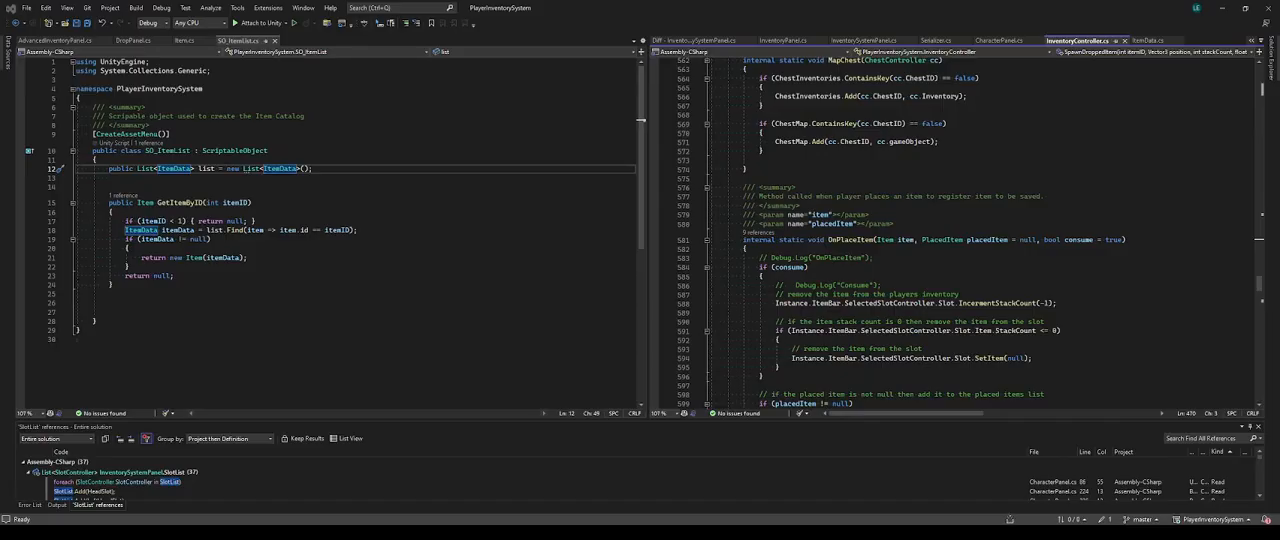
{"action": "key", "text": "alt+Tab"}
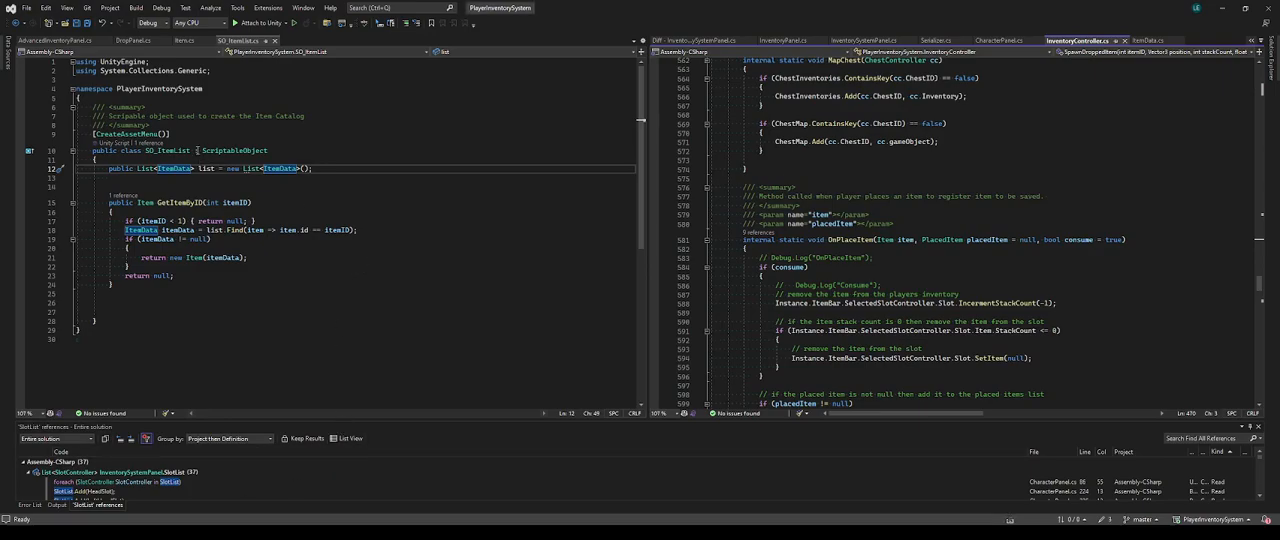
{"action": "key", "text": "alt+Tab"}
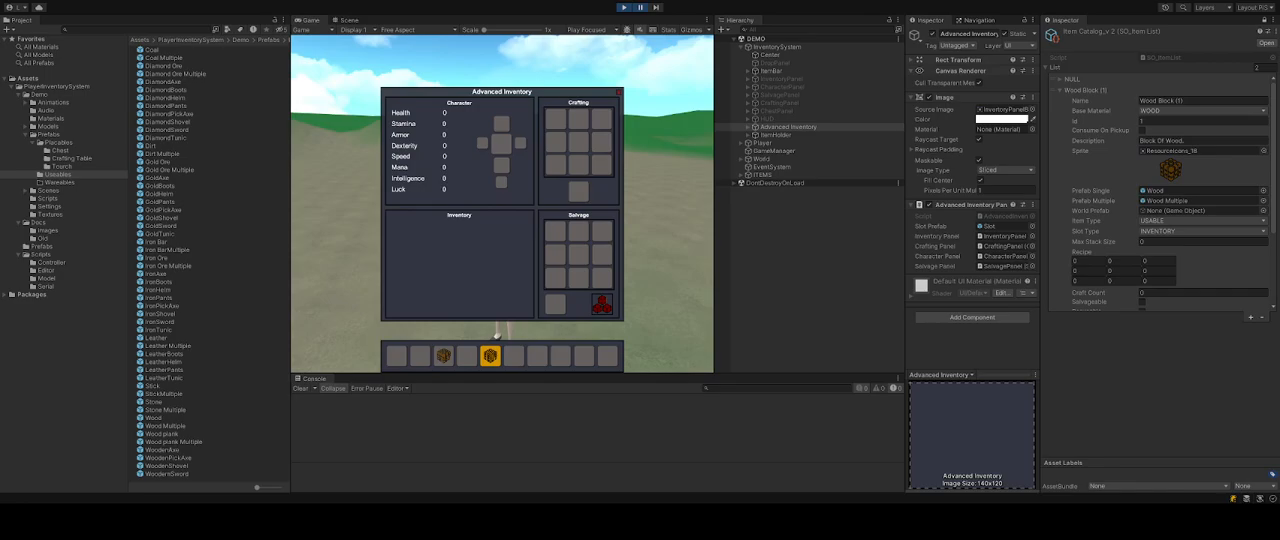
Uncomment the inventoryPanel.Build(0) line in AdvancedInventoryPanel.cs and save the script.
{"action": "key", "text": "alt+Tab"}
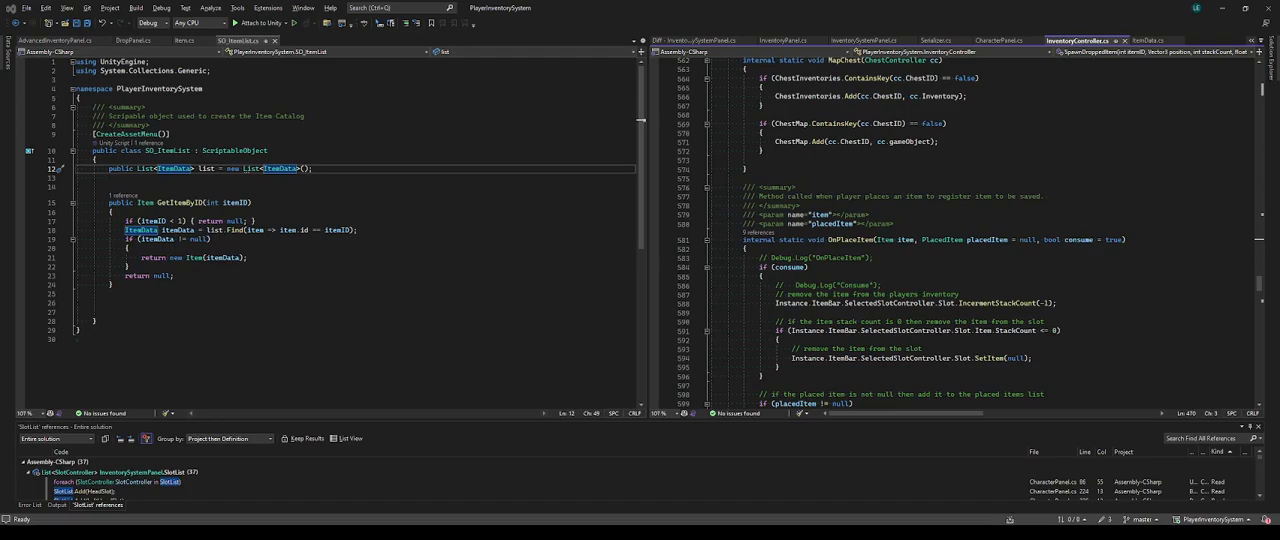
{"action": "left_click", "coordinate": [54, 40]}
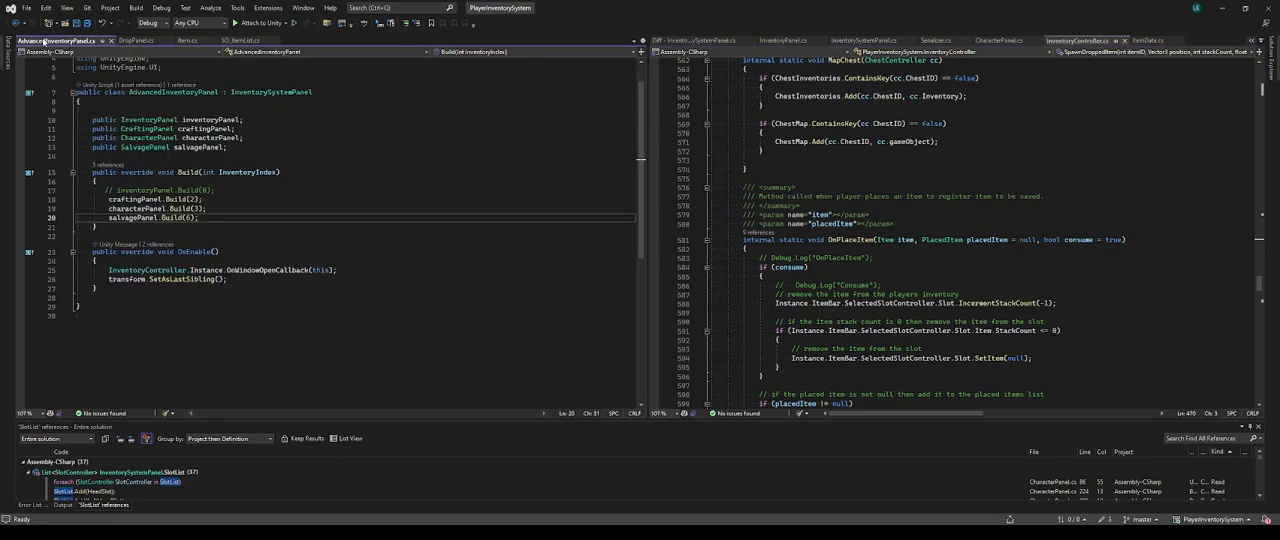
{"action": "left_click", "coordinate": [113, 190]}
{"action": "key", "text": "BackSpace"}
{"action": "key", "text": "BackSpace"}
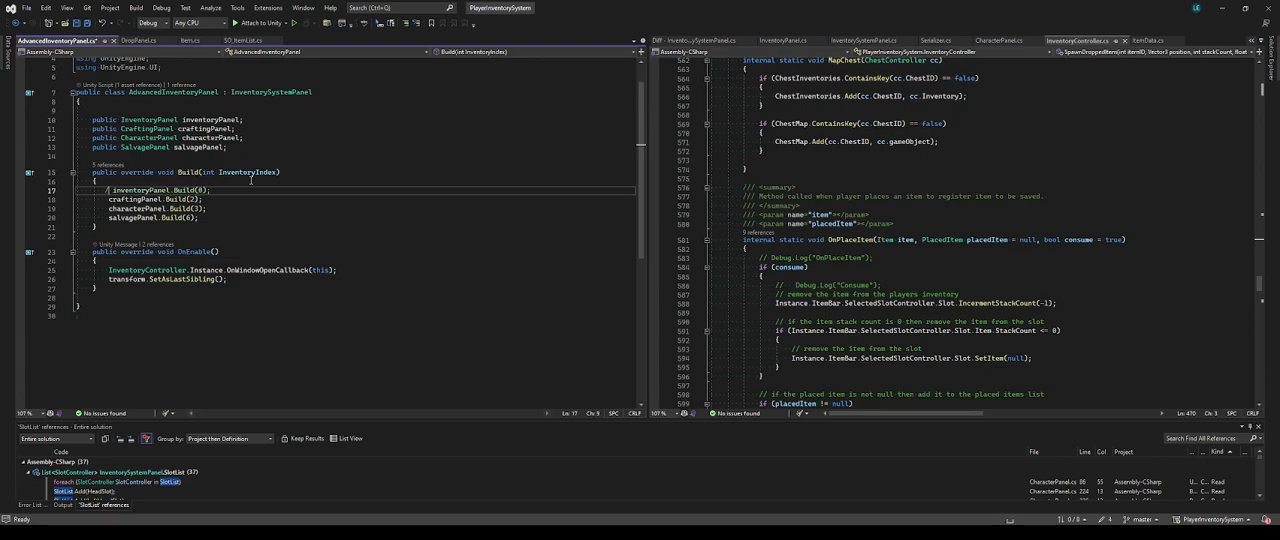
{"action": "key", "text": "ctrl+s"}
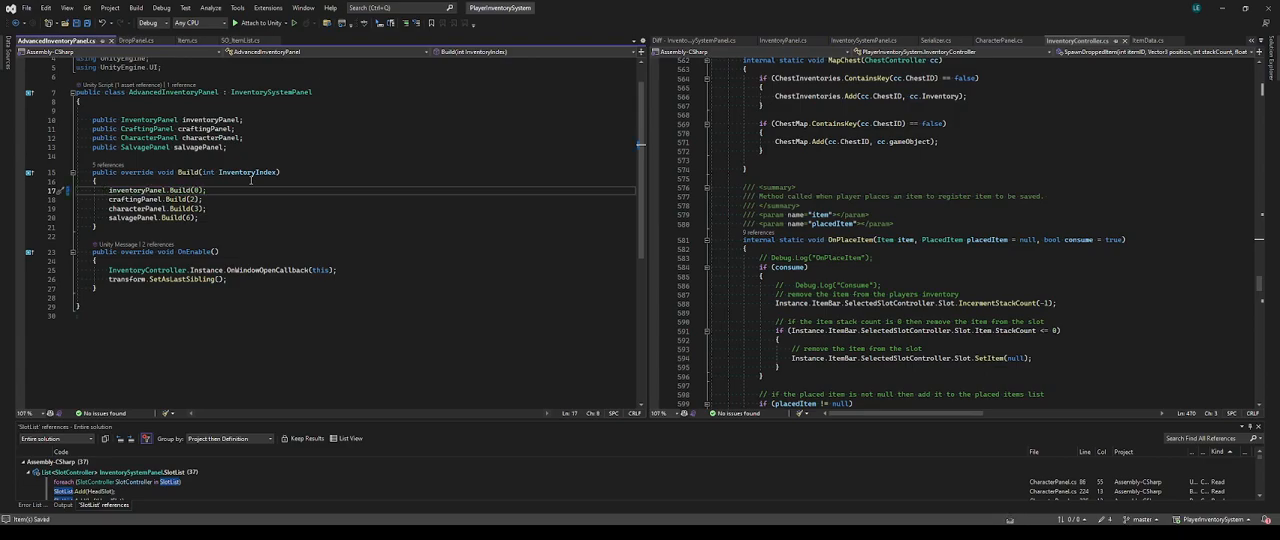
Return to the editor and restart Play mode.
{"action": "key", "text": "alt+Tab"}
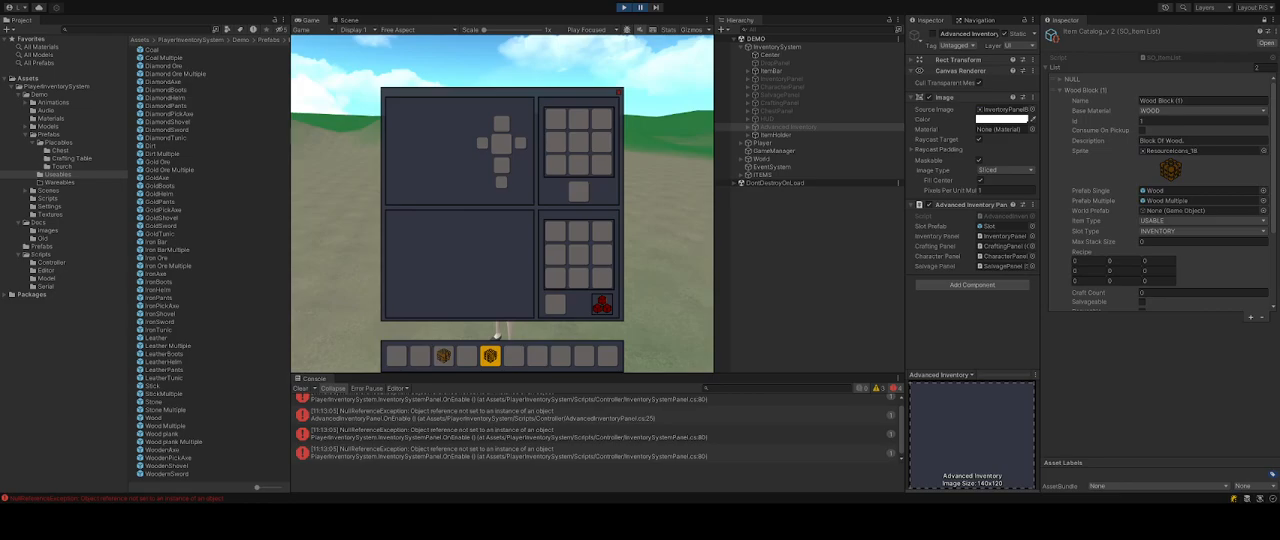
{"action": "left_click", "coordinate": [623, 8]}
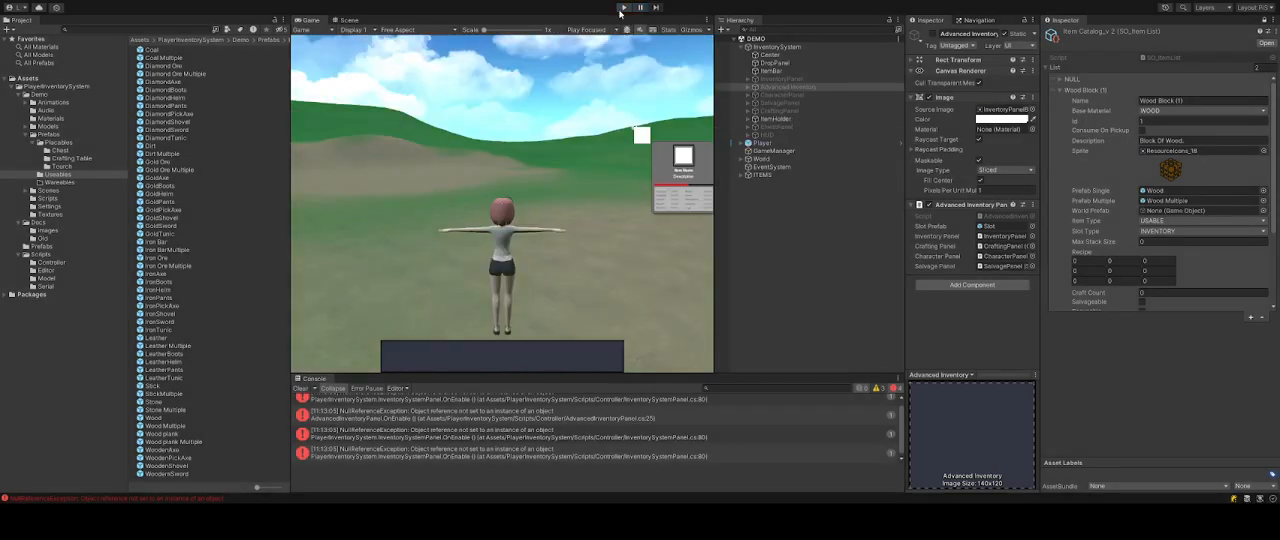
{"action": "left_click", "coordinate": [623, 8]}
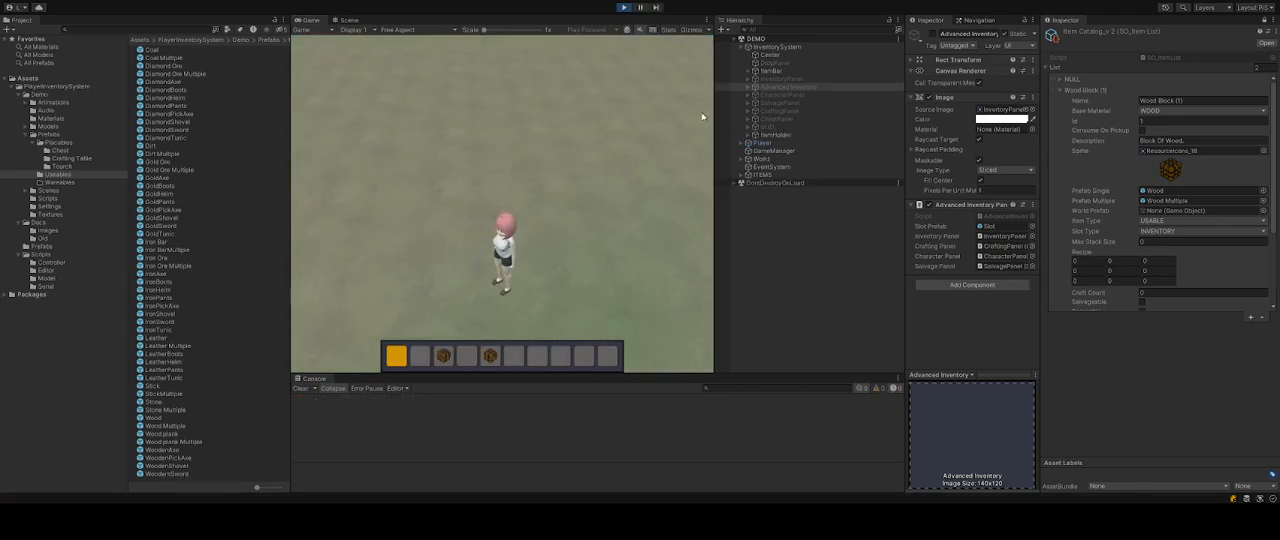
Open the inventory and drag the wood block between hotbar, inventory panel and Advanced Inventory slots.
{"action": "key", "text": "i"}
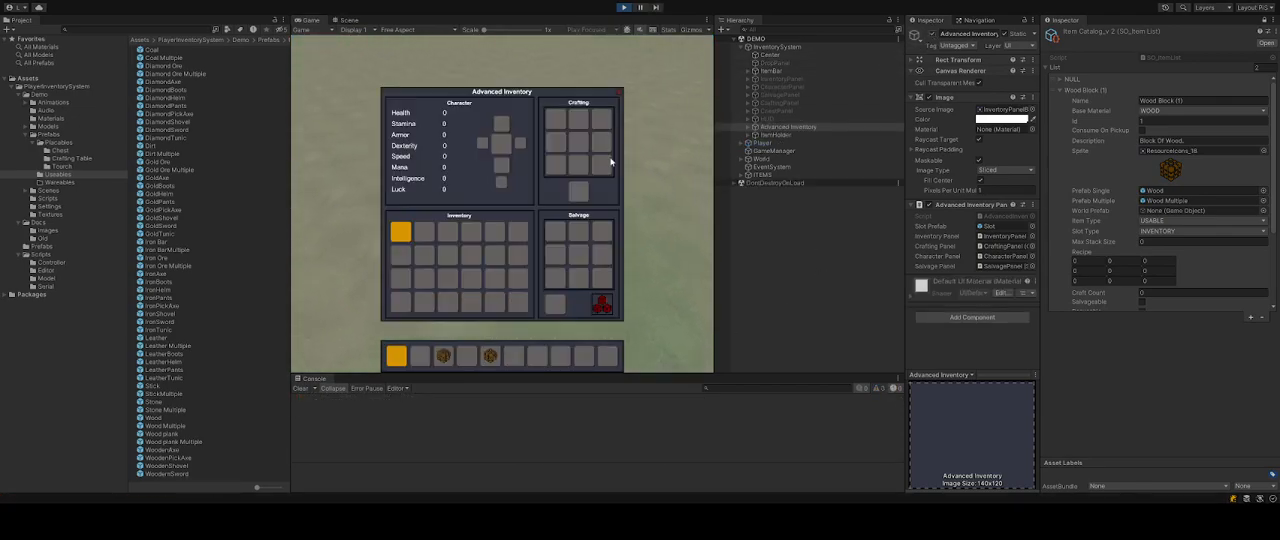
{"action": "scroll", "coordinate": [449, 361], "scroll_direction": "down", "scroll_amount": 4}
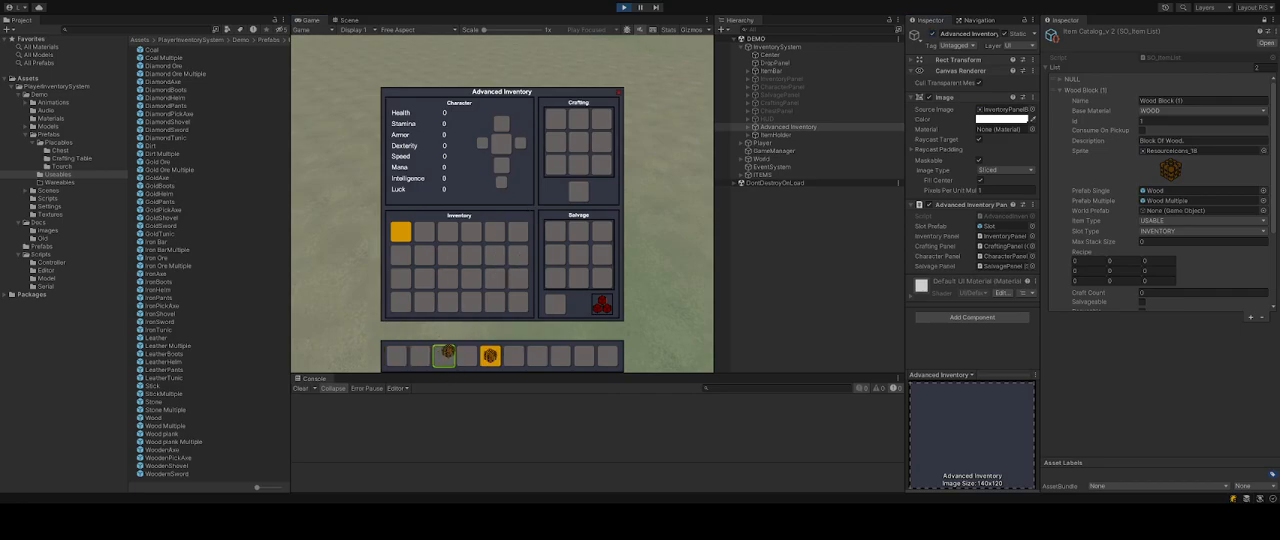
{"action": "left_click_drag", "start_coordinate": [448, 359], "coordinate": [495, 257]}
{"action": "key", "text": "i"}
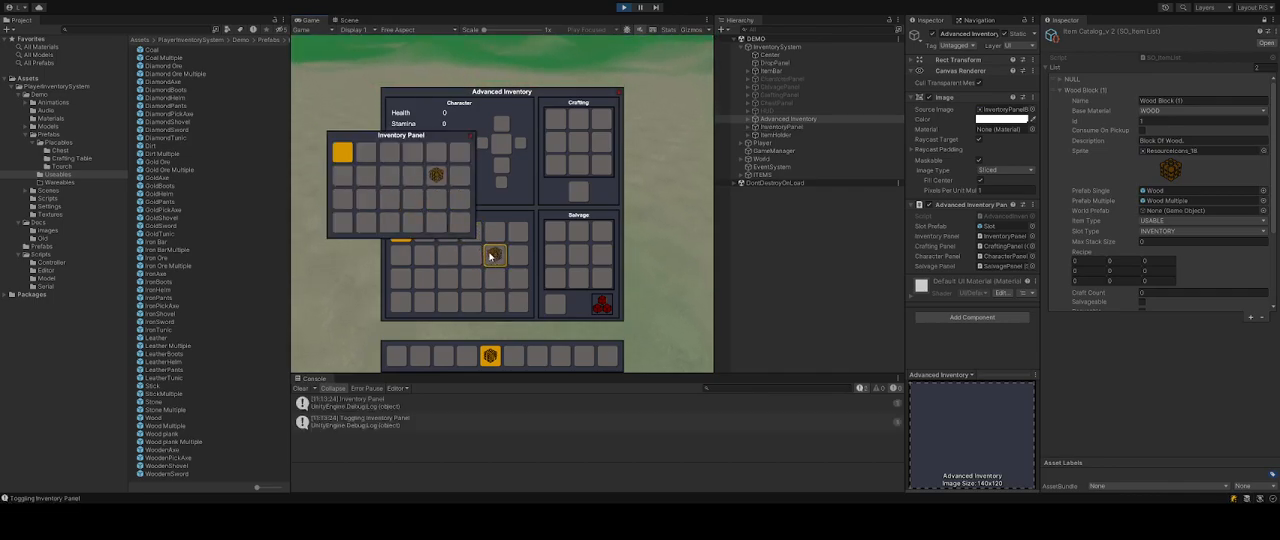
{"action": "mouse_move", "coordinate": [443, 187]}
{"action": "left_mouse_down"}
{"action": "mouse_move", "coordinate": [457, 257]}
{"action": "mouse_move", "coordinate": [413, 176]}
{"action": "mouse_move", "coordinate": [459, 222]}
{"action": "mouse_move", "coordinate": [430, 203]}
{"action": "left_mouse_up"}
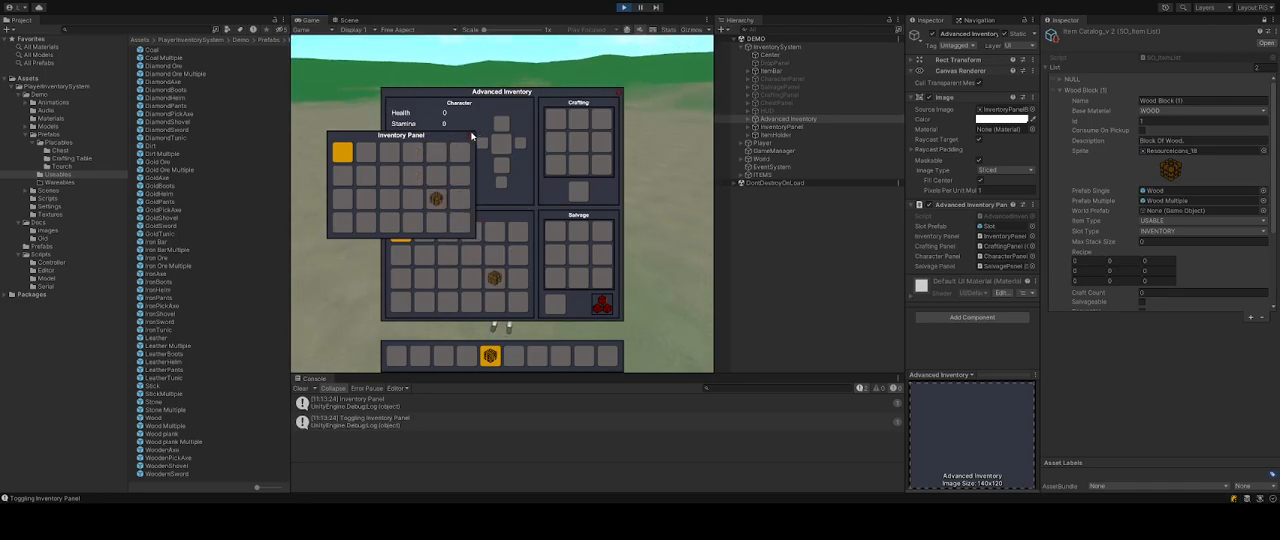
{"action": "left_click", "coordinate": [472, 137]}
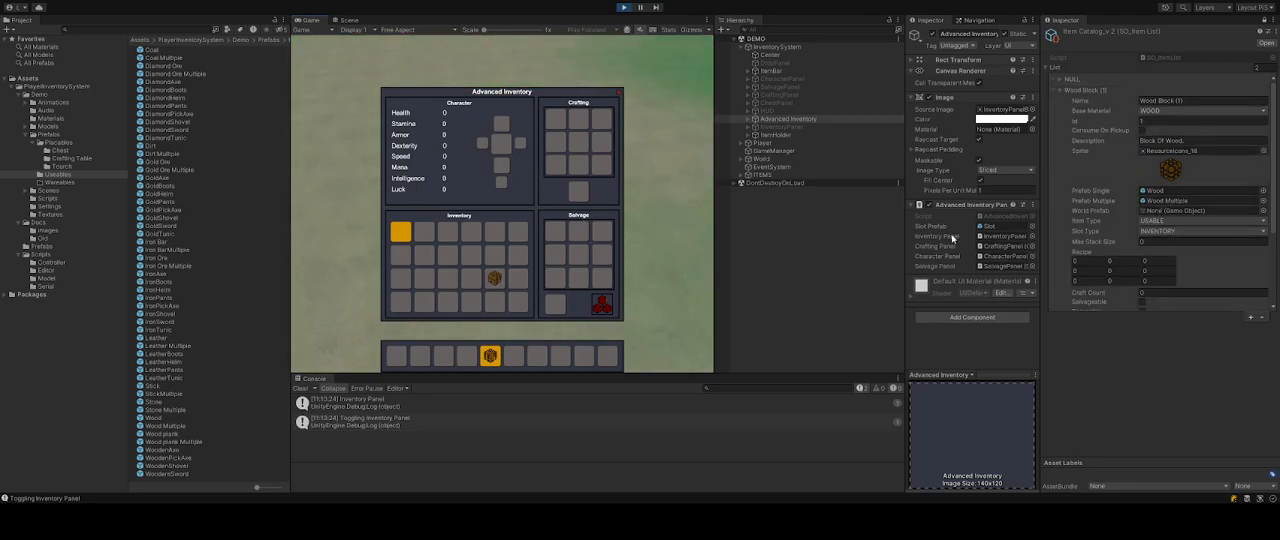
{"action": "left_click_drag", "start_coordinate": [493, 280], "coordinate": [520, 303]}
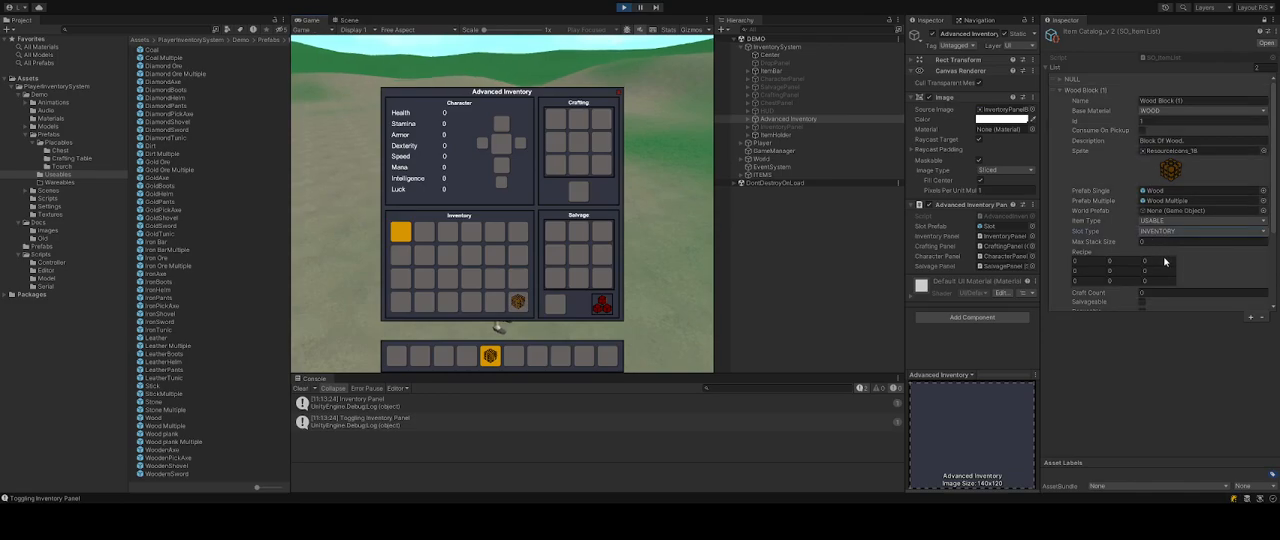
{"action": "left_click_drag", "start_coordinate": [515, 303], "coordinate": [558, 306]}
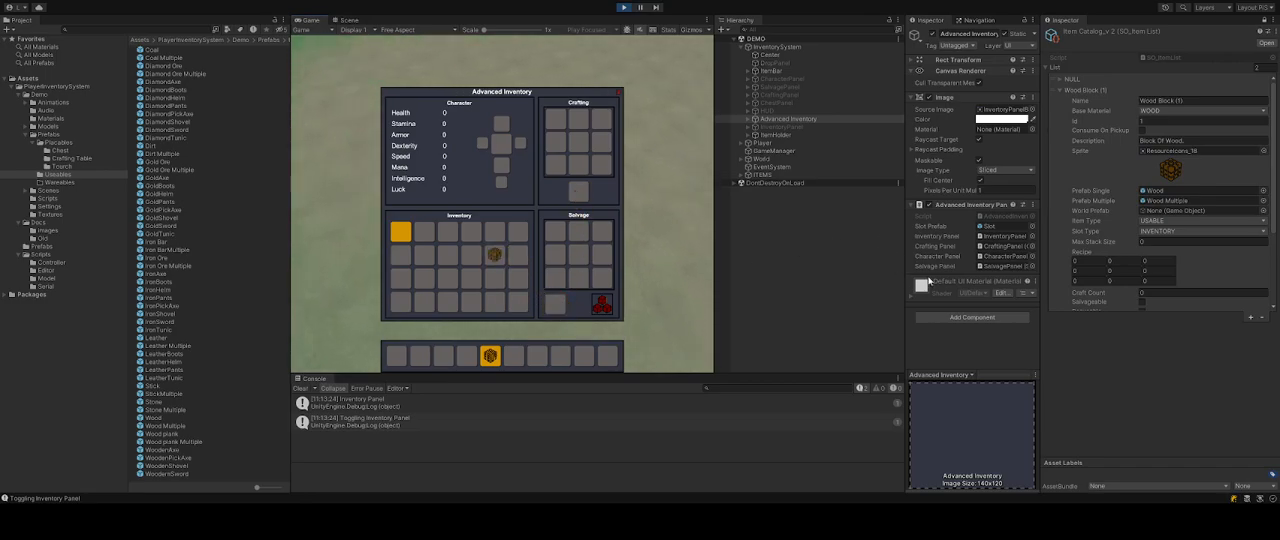
Set the Wood Block's Max Stack Size to 64 while moving the block between hotbar and inventory.
{"action": "left_click", "coordinate": [1198, 244]}
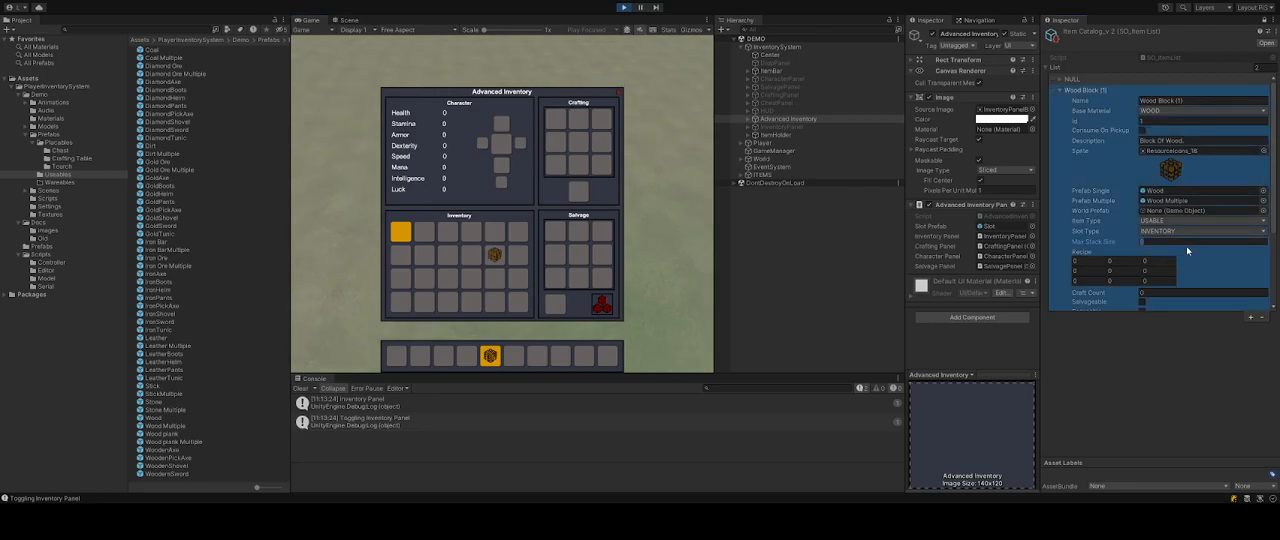
{"action": "left_click_drag", "start_coordinate": [495, 270], "coordinate": [467, 360]}
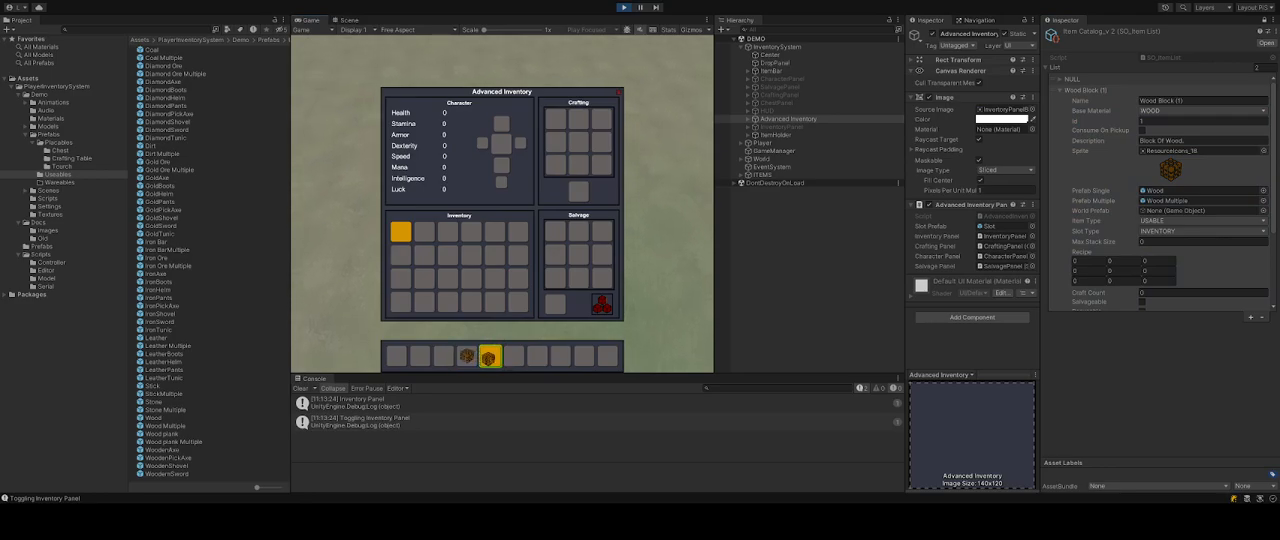
{"action": "left_click", "coordinate": [1107, 224]}
{"action": "left_click_drag", "start_coordinate": [490, 357], "coordinate": [471, 302]}
{"action": "left_click", "coordinate": [1173, 246]}
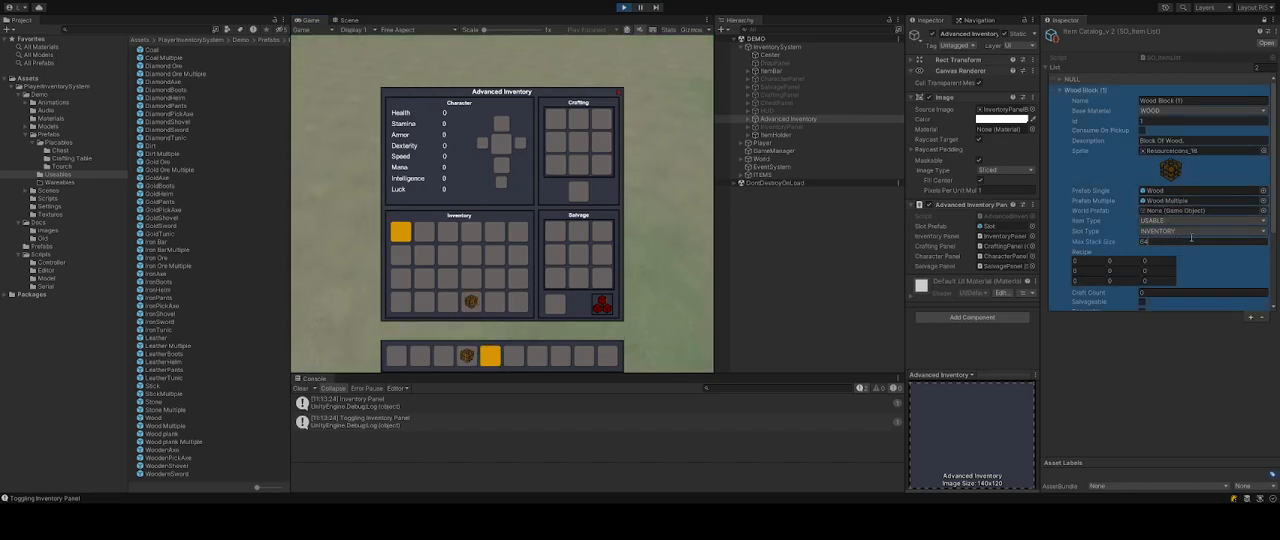
Examine the Wood Block's remaining catalog properties and the crafting grid.
{"action": "scroll", "coordinate": [1163, 248], "scroll_direction": "down", "scroll_amount": 2}
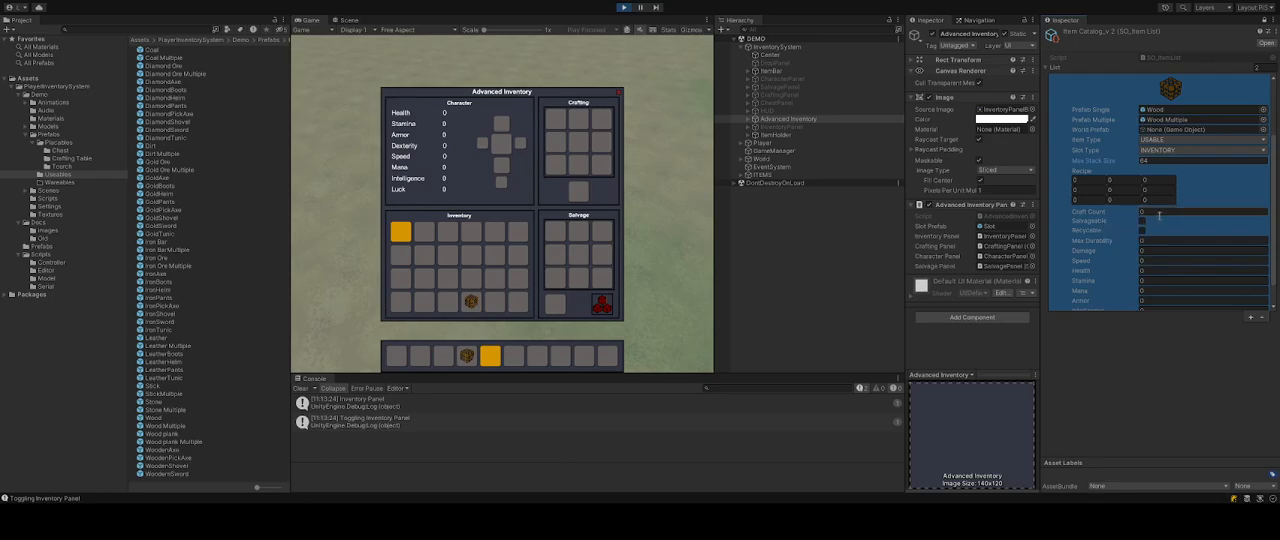
{"action": "scroll", "coordinate": [469, 299], "scroll_direction": "down", "scroll_amount": 1}
{"action": "left_click", "coordinate": [469, 299]}
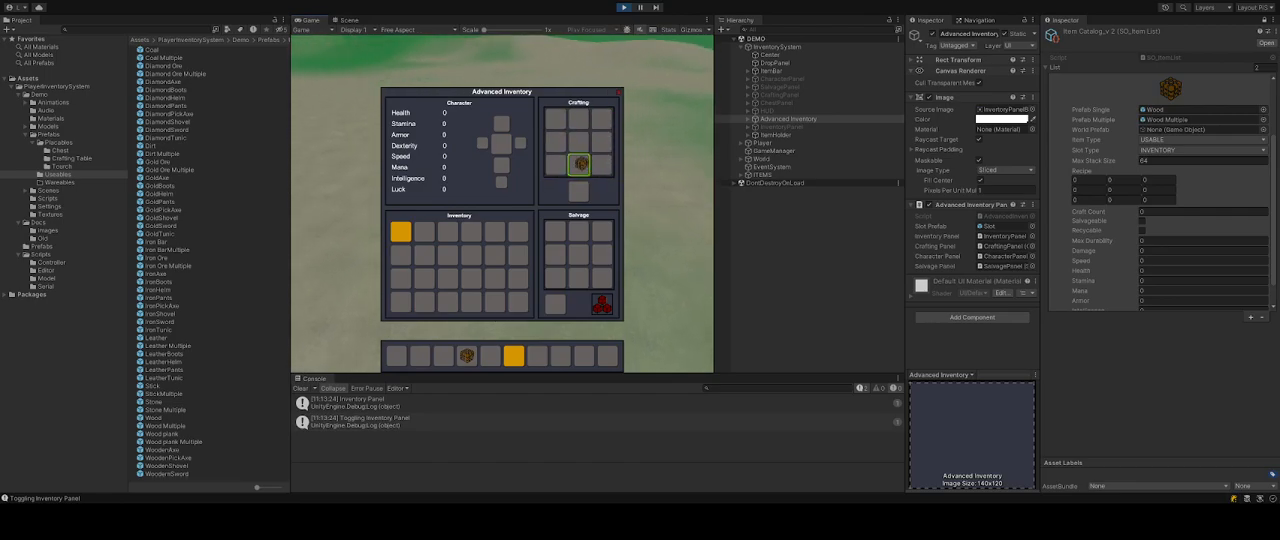
{"action": "left_click", "coordinate": [1163, 165]}
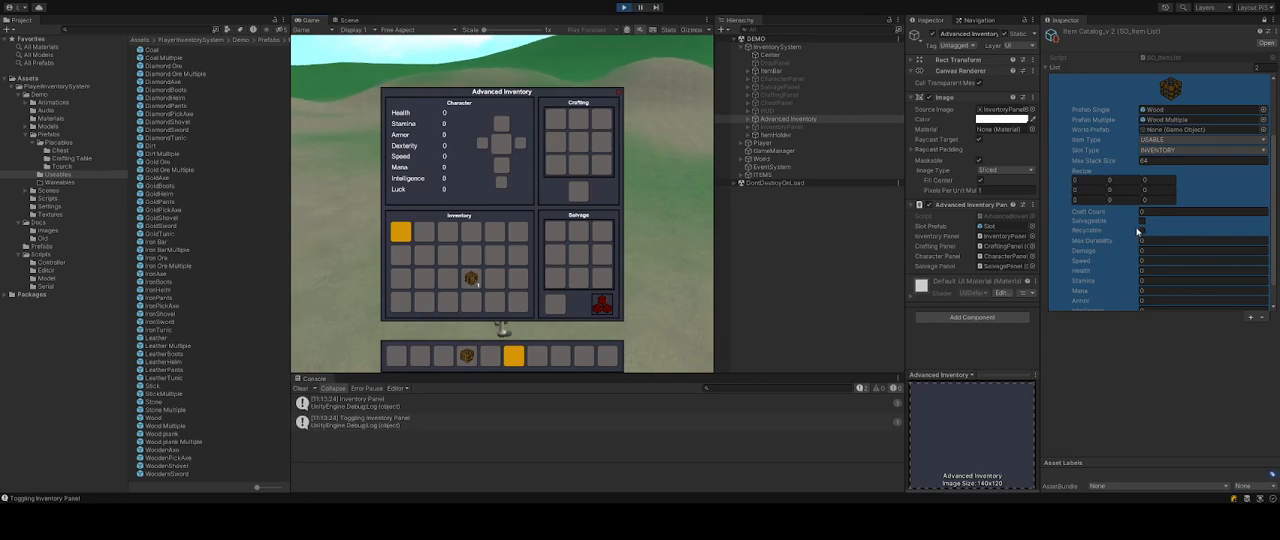
Inspect the Wood Block's prefab references and the Wood and Wood Multiple prefabs' Dropped Item settings.
{"action": "scroll", "coordinate": [1140, 225], "scroll_direction": "down", "scroll_amount": 3}
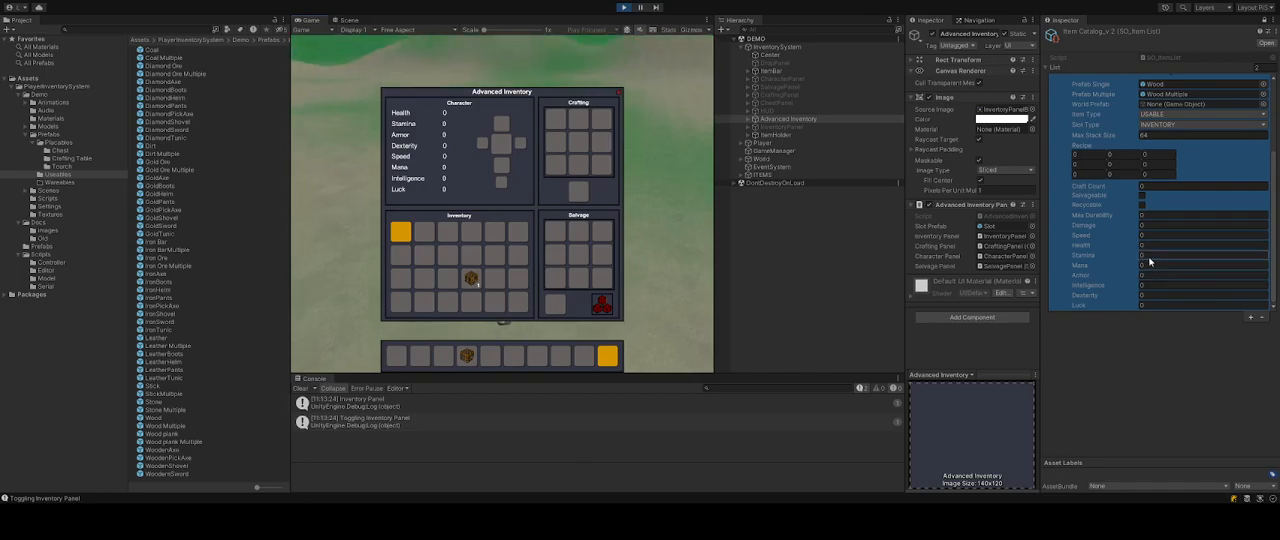
{"action": "scroll", "coordinate": [1126, 240], "scroll_direction": "up", "scroll_amount": 5}
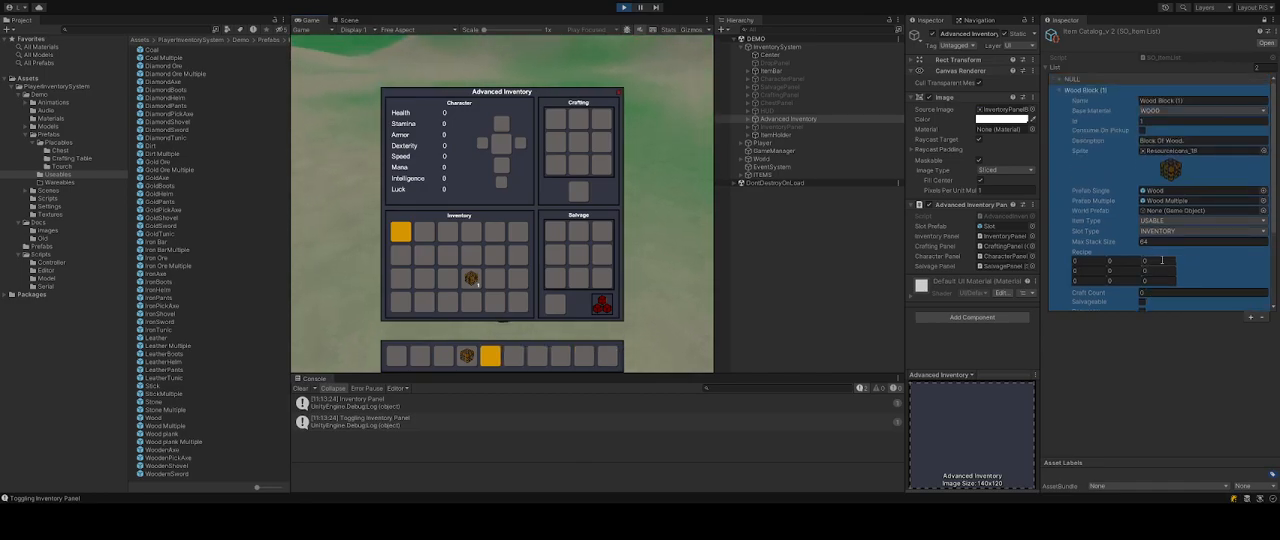
{"action": "left_click", "coordinate": [1156, 191]}
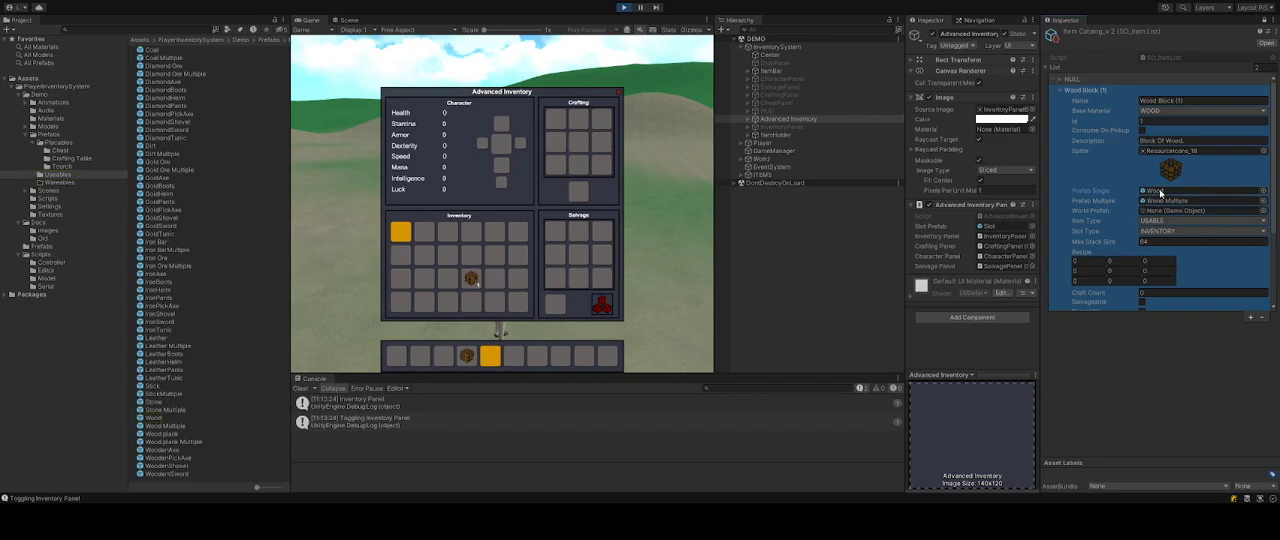
{"action": "left_click", "coordinate": [163, 433]}
{"action": "left_click", "coordinate": [163, 426]}
{"action": "left_click", "coordinate": [180, 421], "text": "ctrl"}
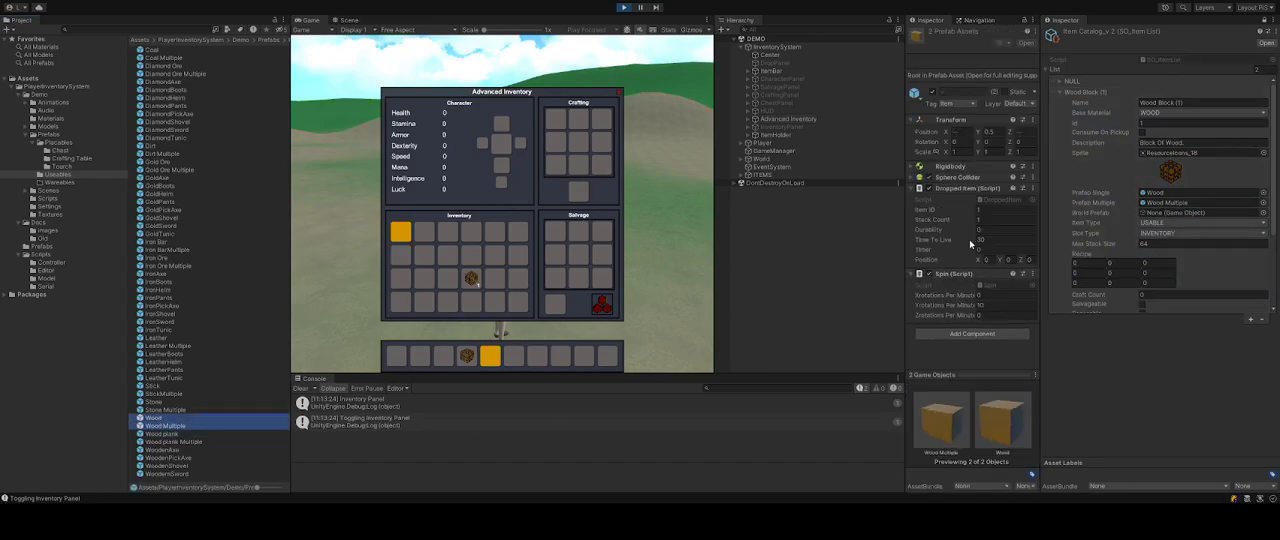
{"action": "left_click", "coordinate": [1152, 131]}
{"action": "left_click", "coordinate": [997, 210]}
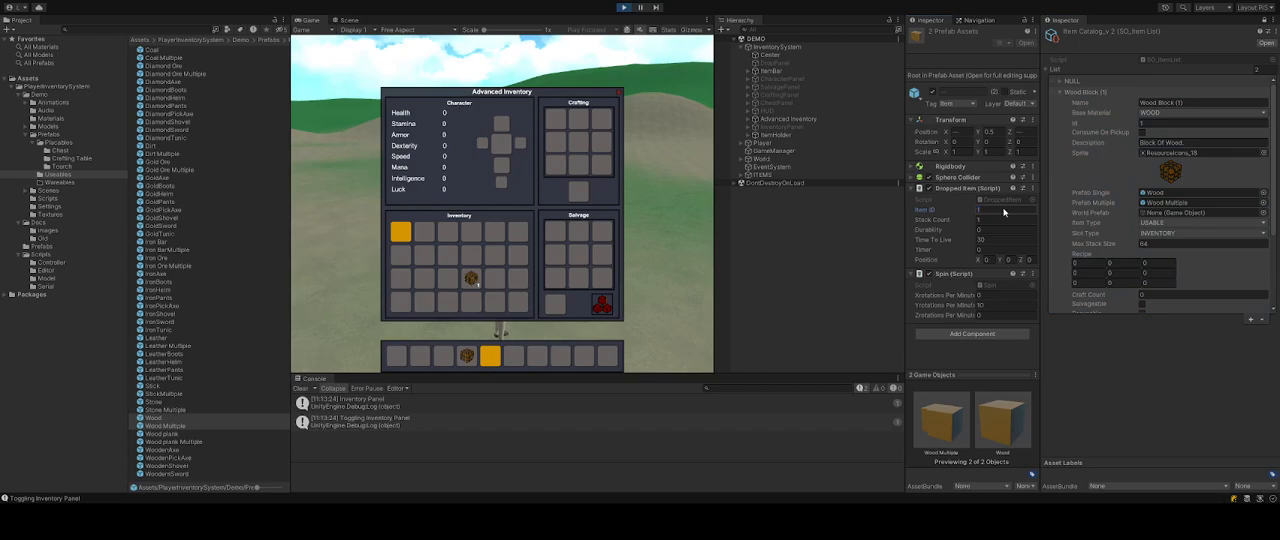
Set the Wood Multiple prefab's Stack Count to 64.
{"action": "left_click", "coordinate": [167, 427]}
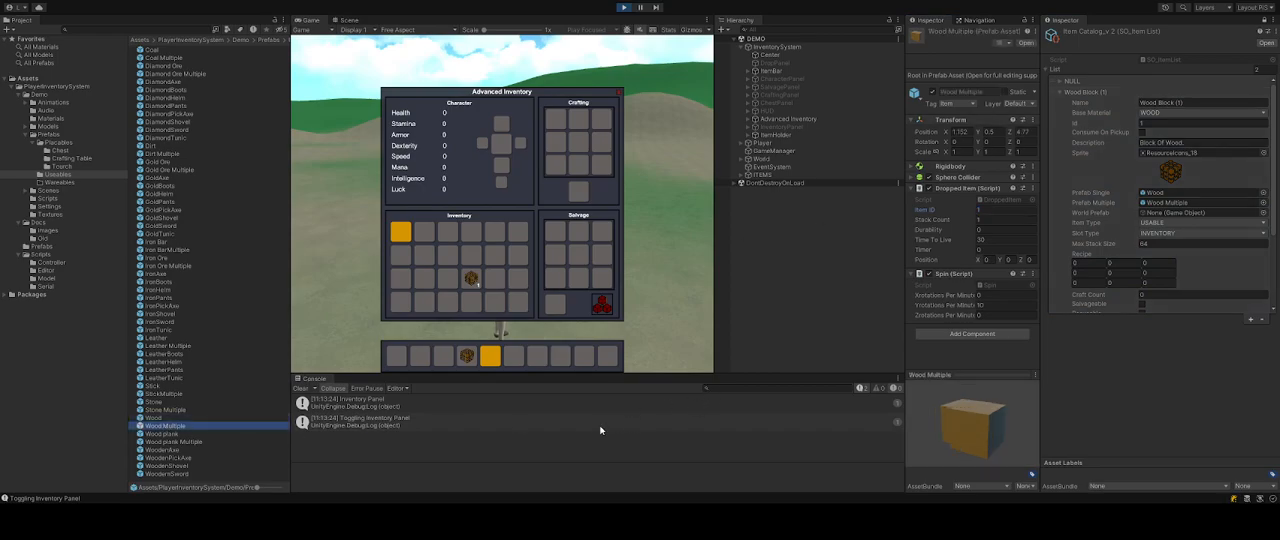
{"action": "left_click", "coordinate": [995, 220]}
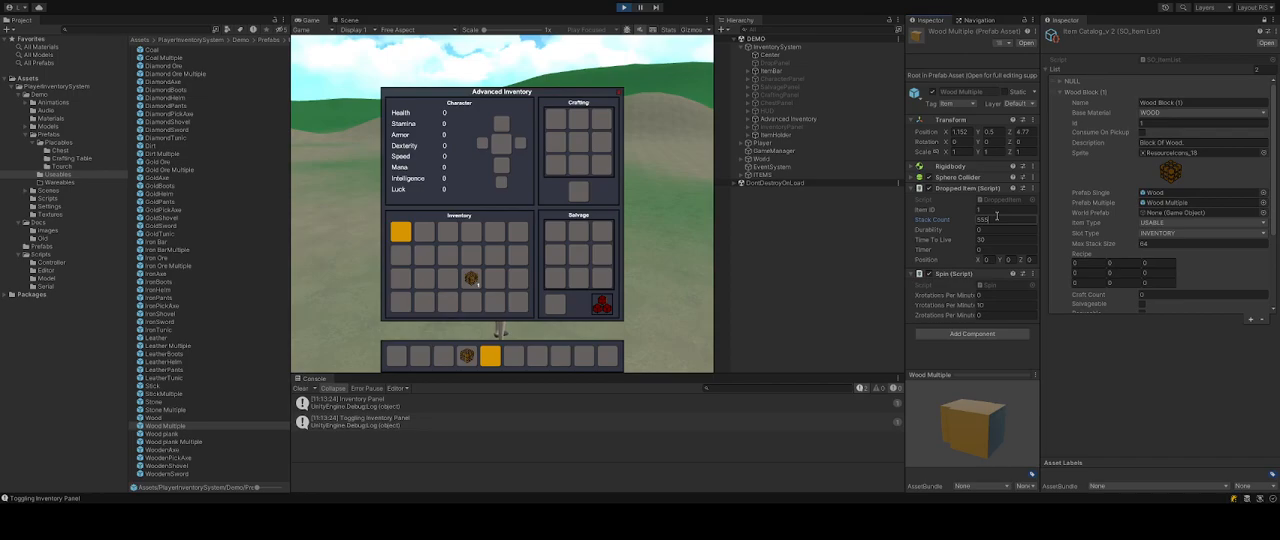
{"action": "scroll", "coordinate": [1119, 228], "scroll_direction": "down", "scroll_amount": 3}
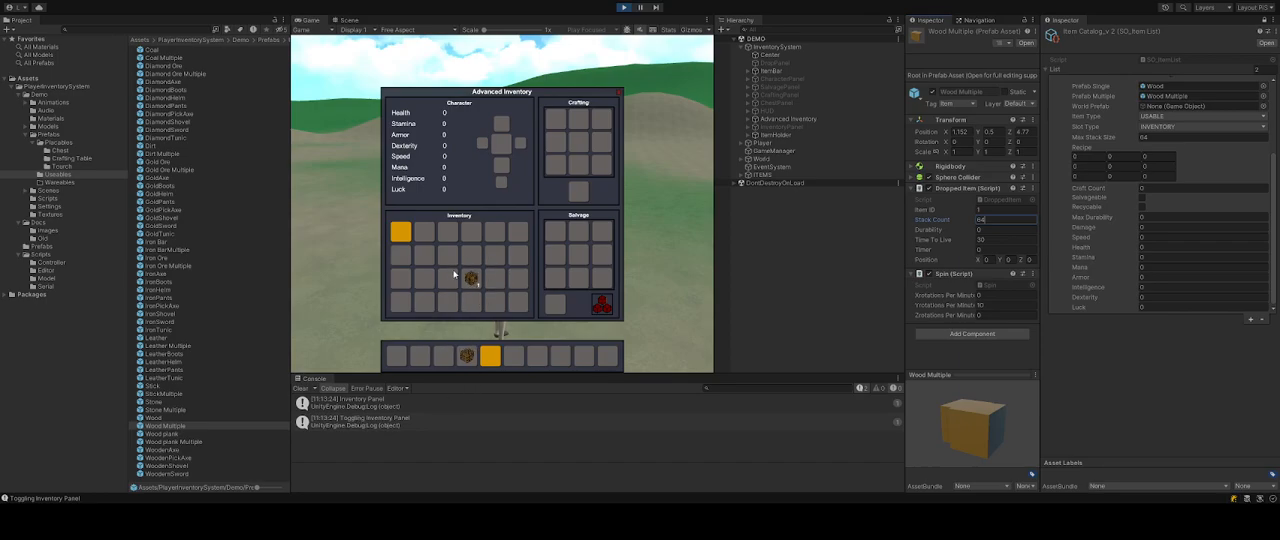
Move the wood block into the crafting grid and back to the hotbar, then close the Advanced Inventory.
{"action": "left_click", "coordinate": [1095, 375]}
{"action": "left_click_drag", "start_coordinate": [470, 281], "coordinate": [555, 162]}
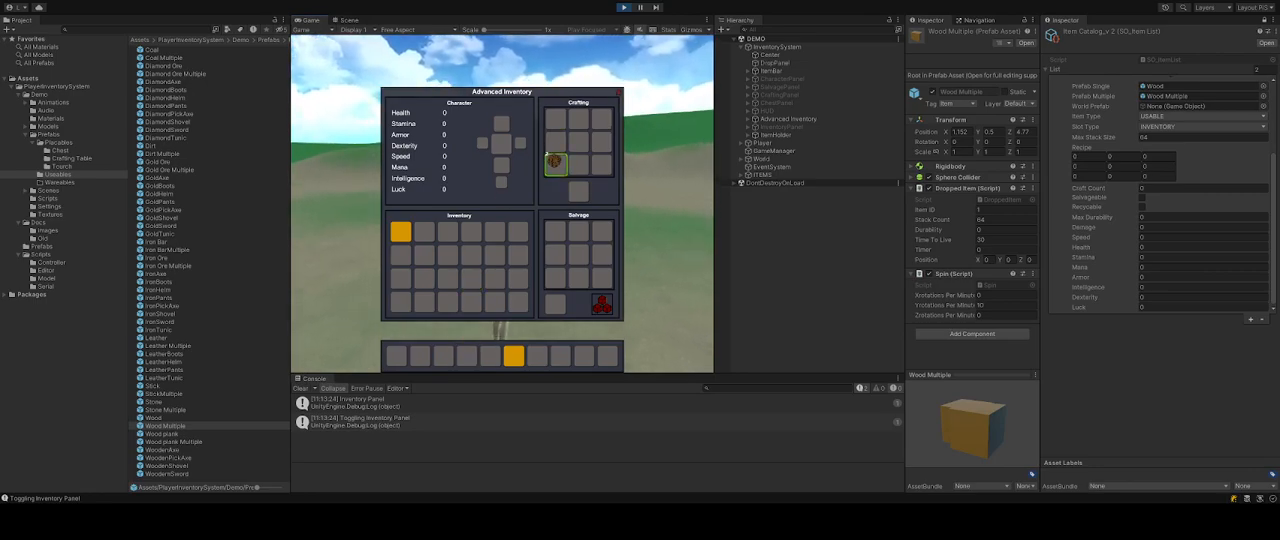
{"action": "right_click", "coordinate": [555, 162]}
{"action": "left_click", "coordinate": [470, 277]}
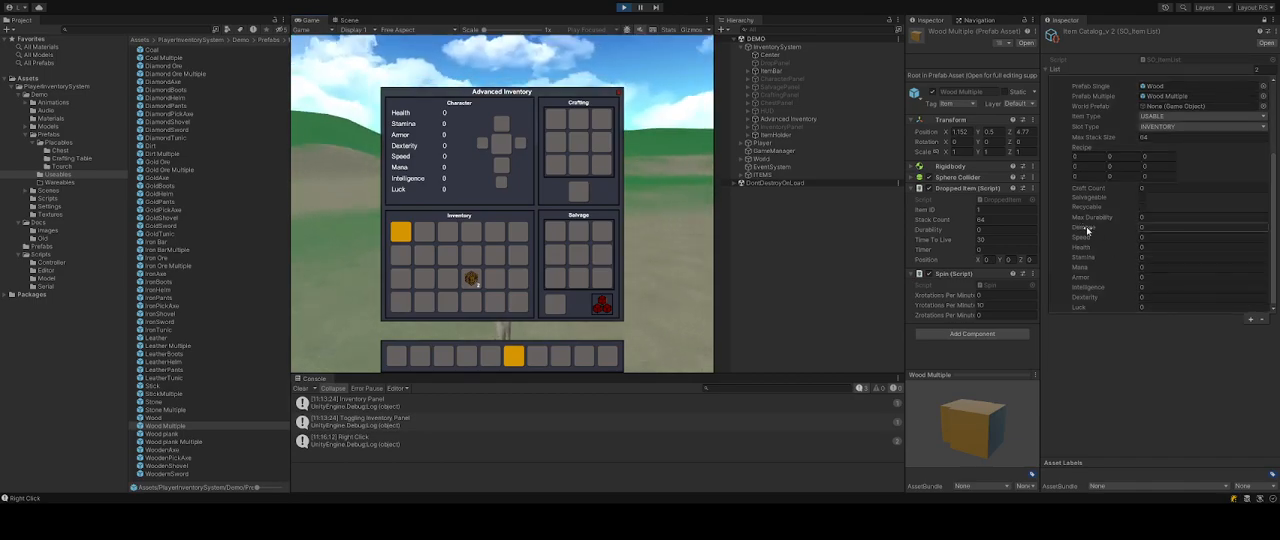
{"action": "left_click_drag", "start_coordinate": [470, 277], "coordinate": [480, 353]}
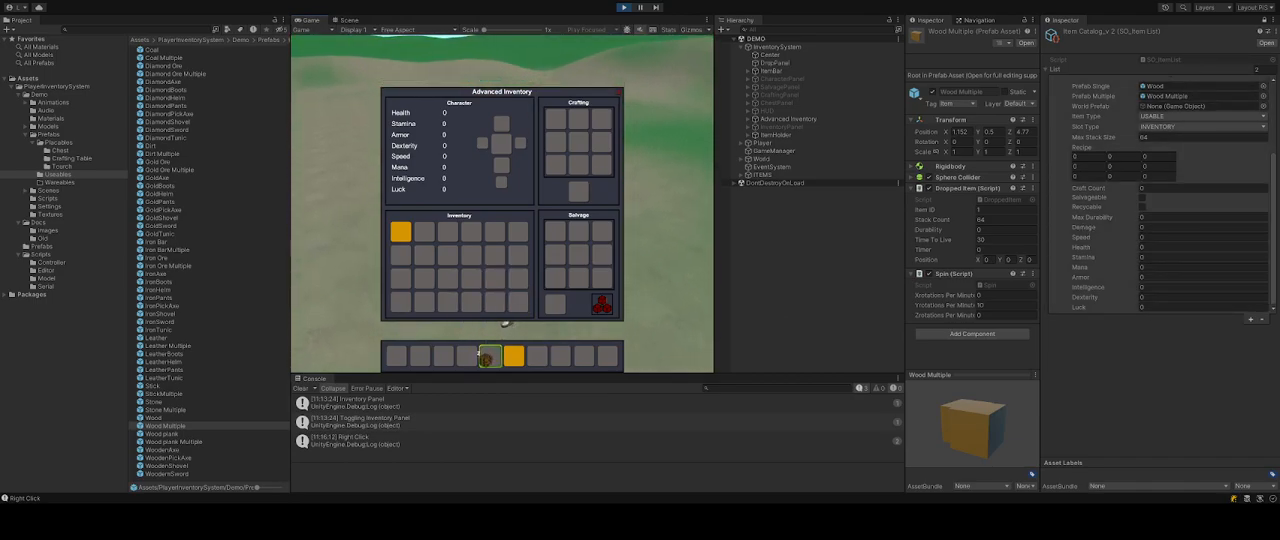
{"action": "left_click", "coordinate": [619, 92]}
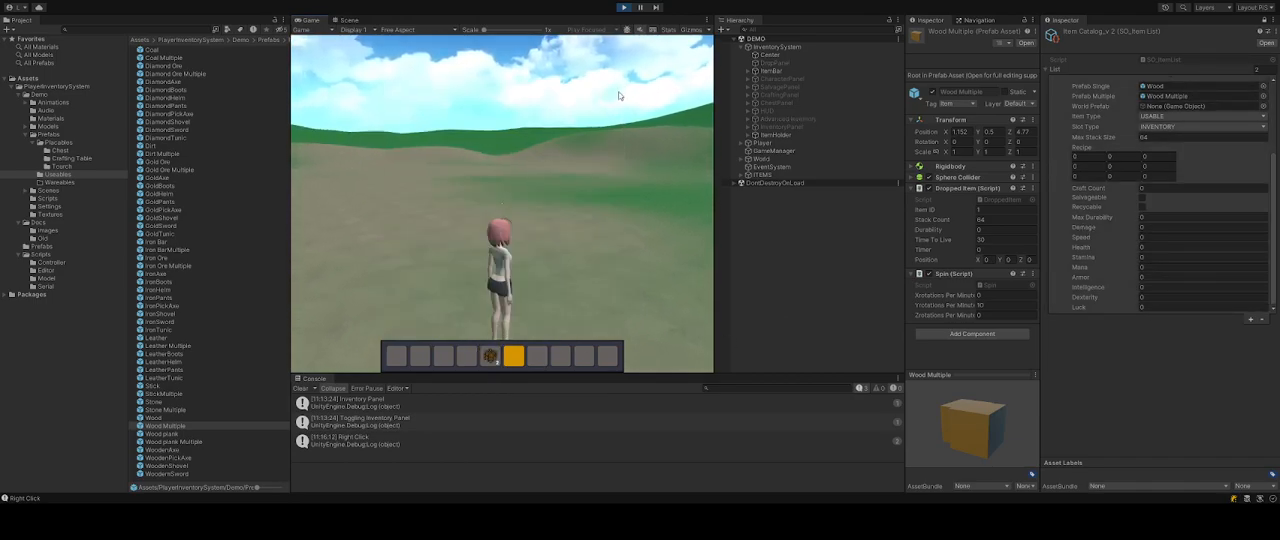
Drop the Wood Multiple prefab into the scene and walk the player over it to pick it up.
{"action": "left_click", "coordinate": [347, 20]}
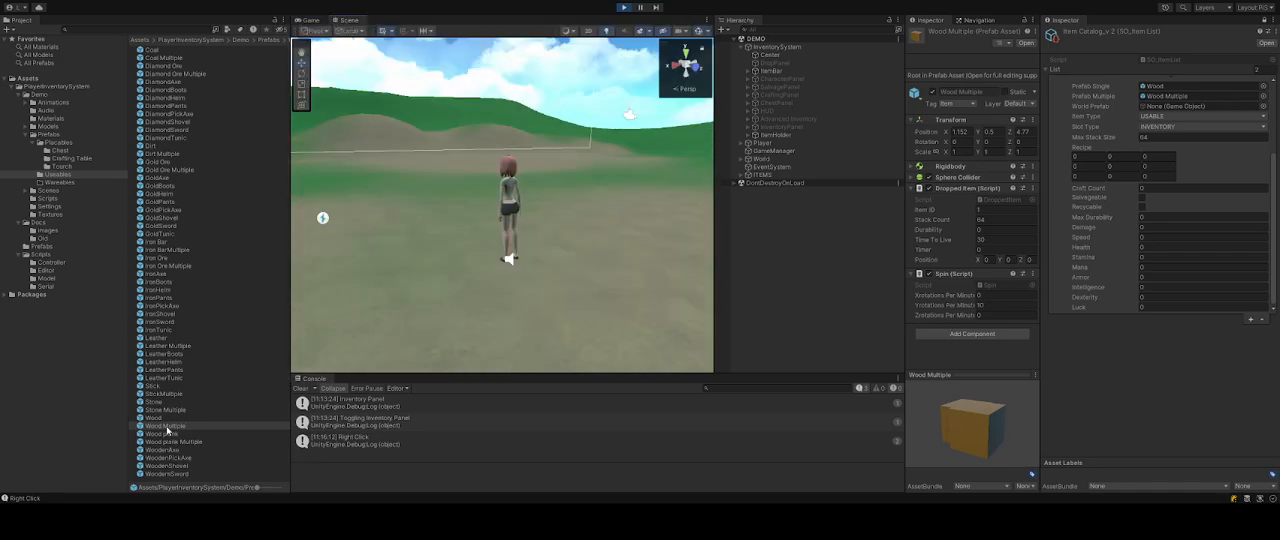
{"action": "mouse_move", "coordinate": [166, 430]}
{"action": "left_mouse_down"}
{"action": "mouse_move", "coordinate": [437, 225]}
{"action": "mouse_move", "coordinate": [447, 200]}
{"action": "left_mouse_up"}
{"action": "left_click", "coordinate": [309, 20]}
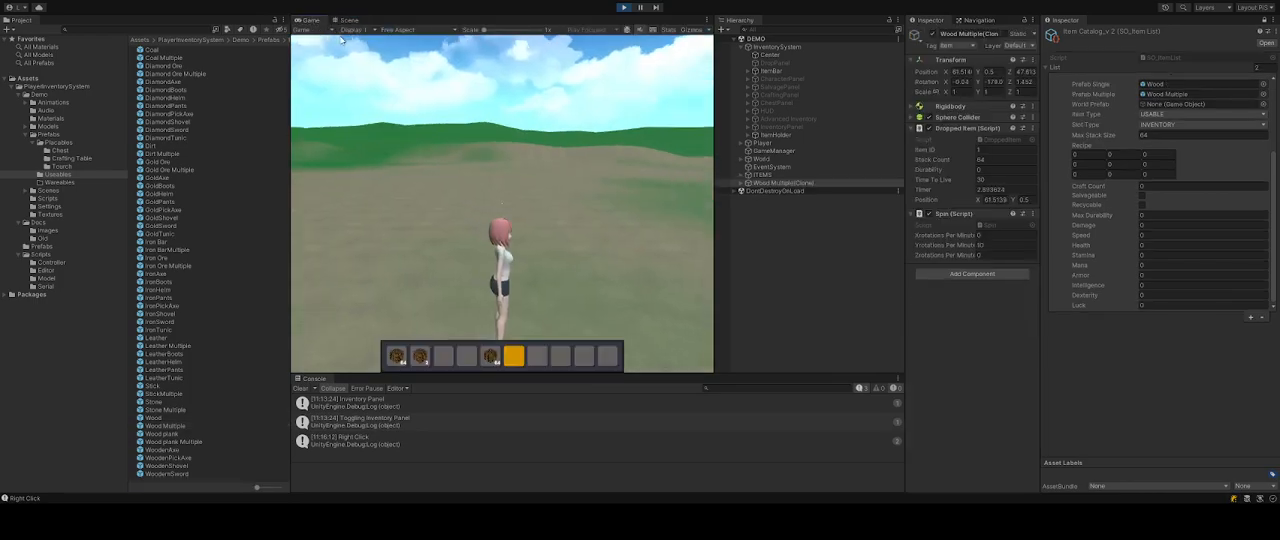
{"action": "key", "text": "w"}
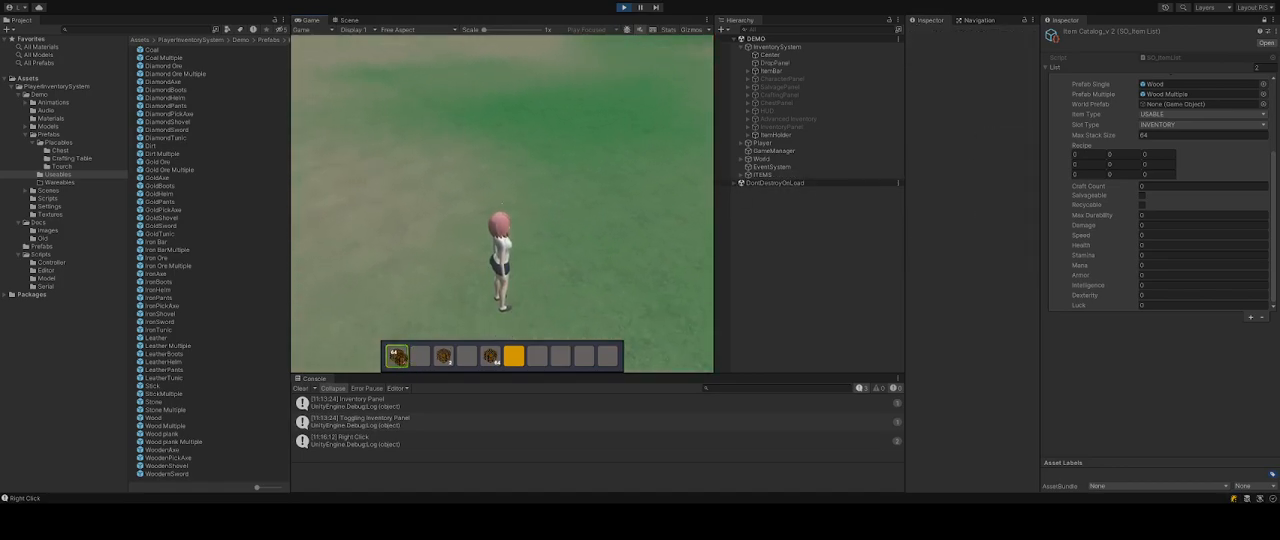
Cycle through the hotbar slots holding the collected wood blocks.
{"action": "left_click", "coordinate": [467, 356]}
{"action": "left_click", "coordinate": [443, 356]}
{"action": "left_click", "coordinate": [422, 356]}
{"action": "left_click", "coordinate": [443, 356]}
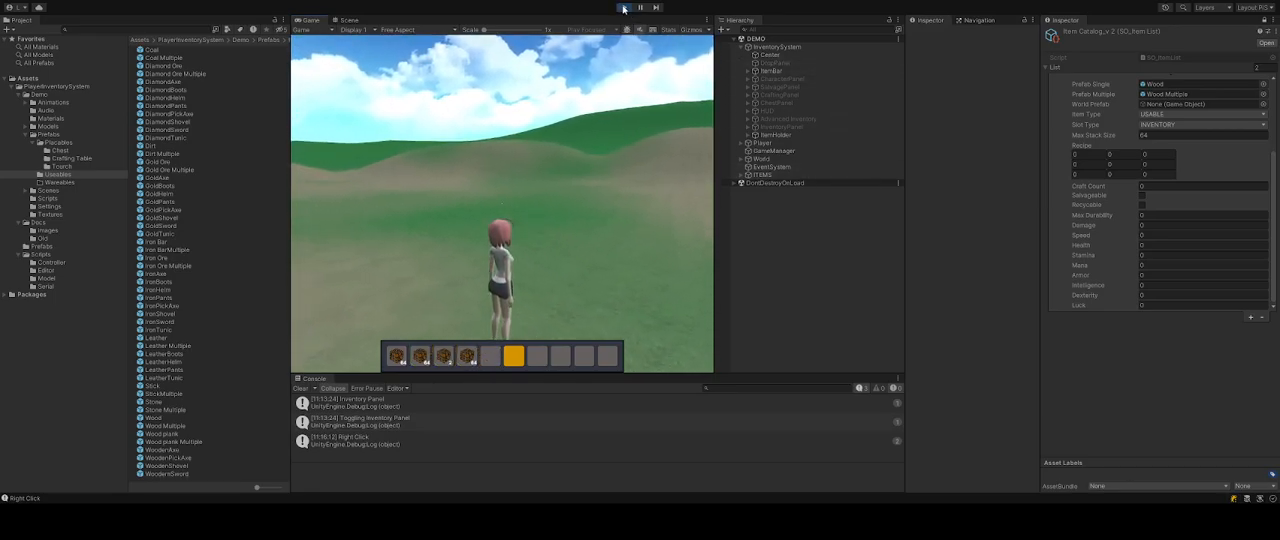
{"action": "scroll", "coordinate": [1146, 162], "scroll_direction": "up", "scroll_amount": 5}
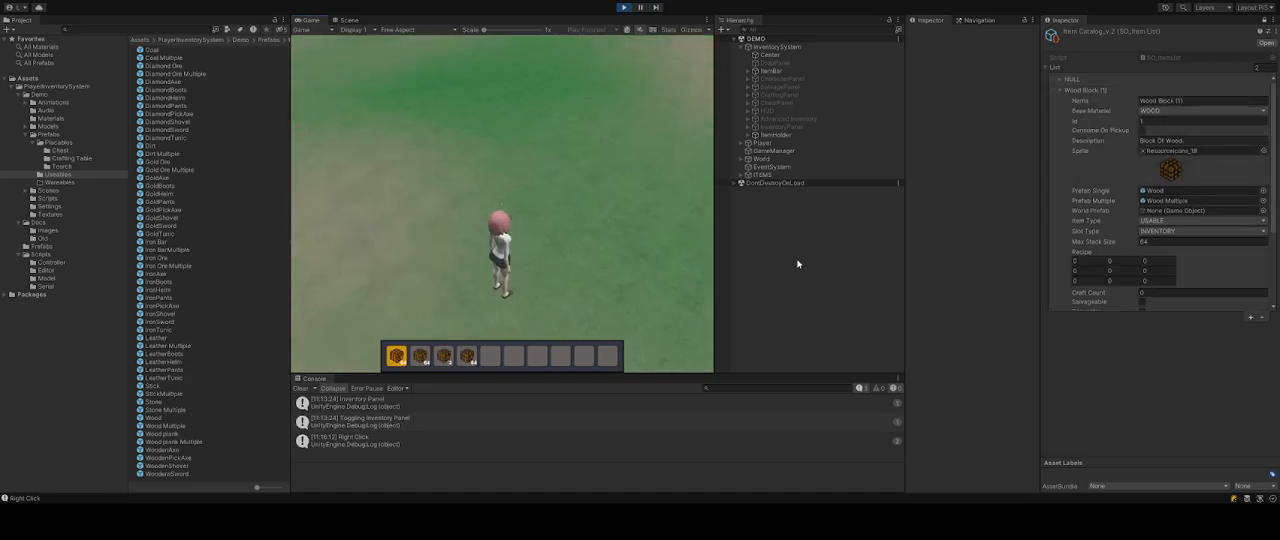
{"action": "scroll", "coordinate": [494, 361], "scroll_direction": "down", "scroll_amount": 1}
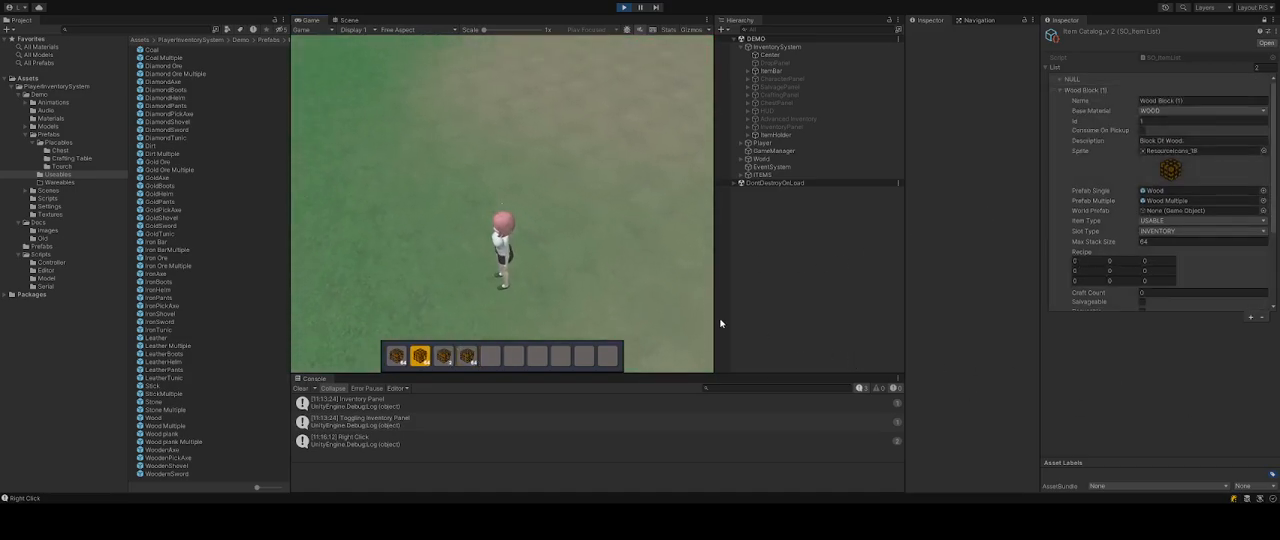
{"action": "scroll", "coordinate": [547, 268], "scroll_direction": "down", "scroll_amount": 18}
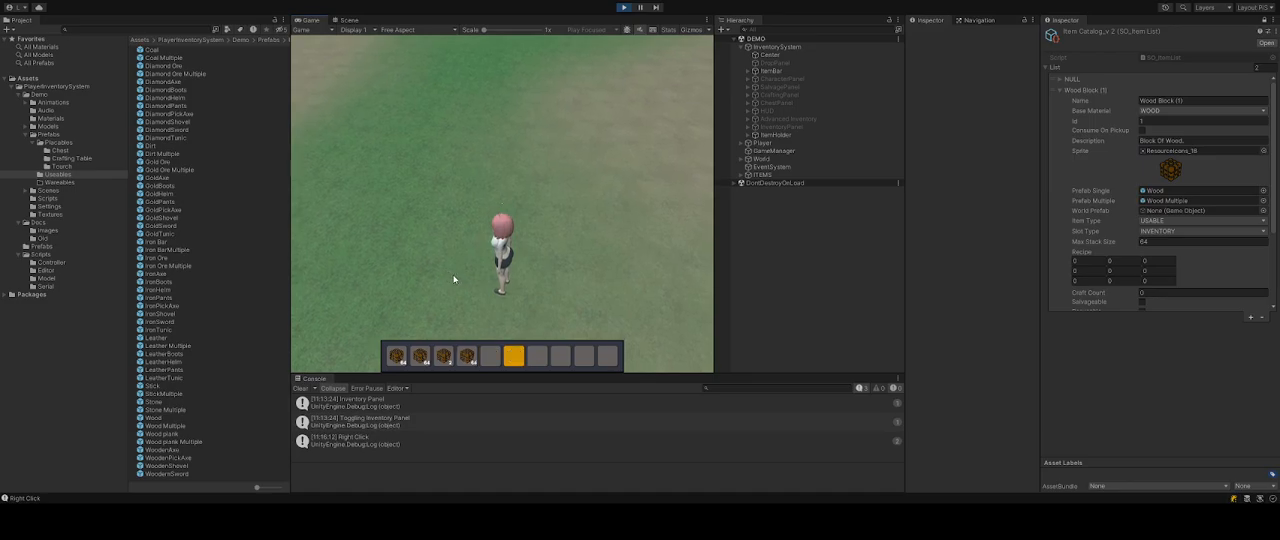
{"action": "scroll", "coordinate": [478, 282], "scroll_direction": "up", "scroll_amount": 3}
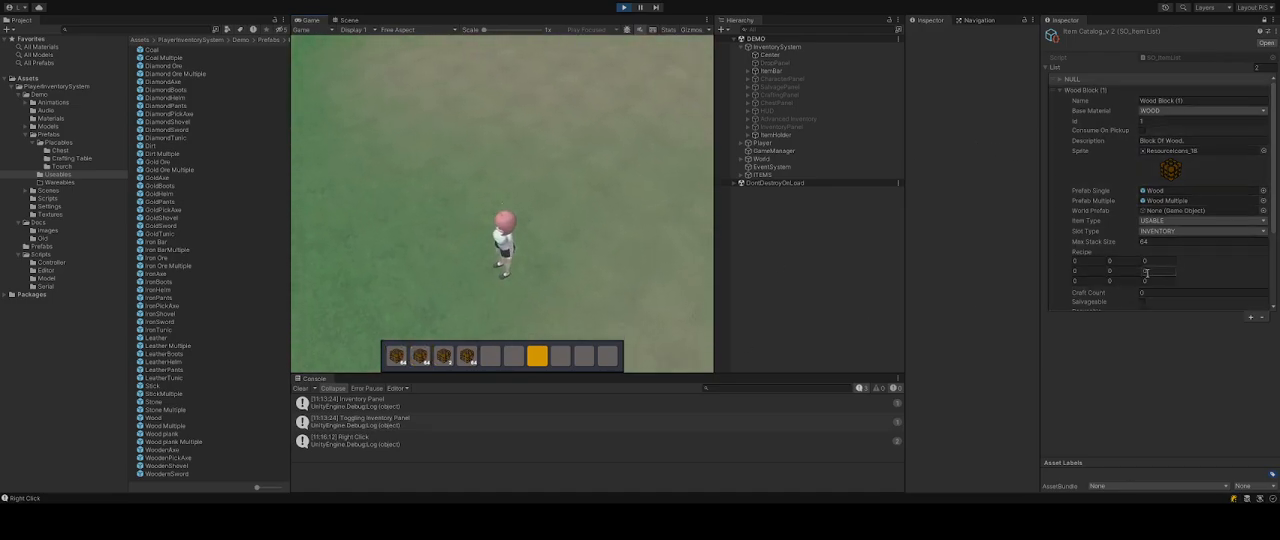
Duplicate the Wood Block entry in the item catalog list.
{"action": "left_click", "coordinate": [1060, 91]}
{"action": "left_click", "coordinate": [1060, 91]}
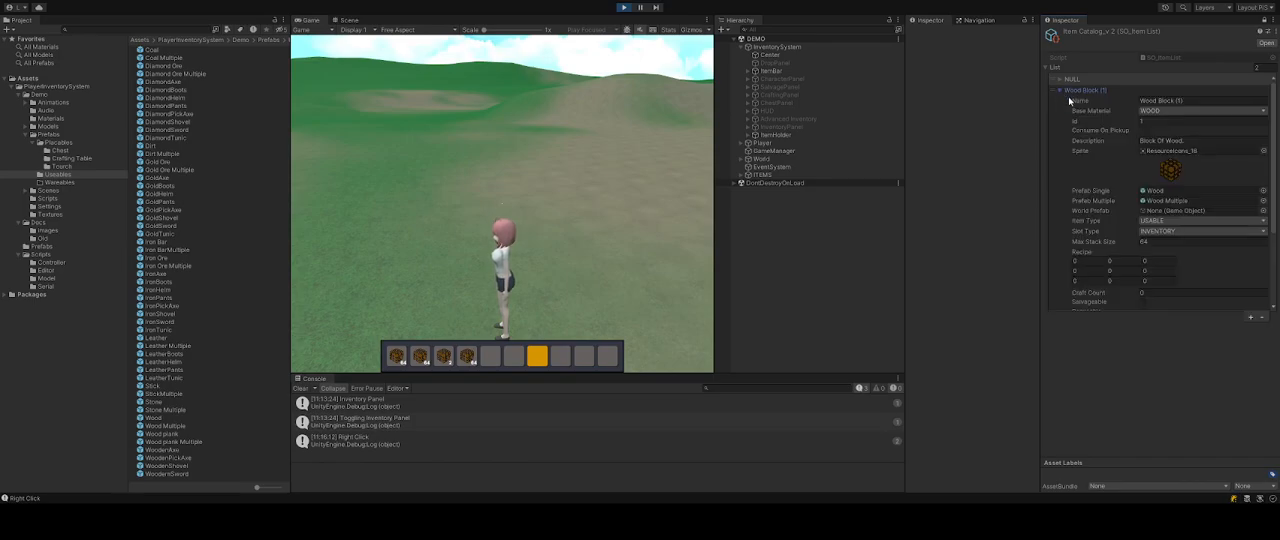
{"action": "scroll", "coordinate": [1110, 135], "scroll_direction": "down", "scroll_amount": 3}
{"action": "scroll", "coordinate": [1108, 133], "scroll_direction": "up", "scroll_amount": 3}
{"action": "left_click", "coordinate": [1061, 91]}
{"action": "left_click", "coordinate": [1106, 91]}
{"action": "key", "text": "ctrl+d"}
{"action": "left_click", "coordinate": [1174, 105]}
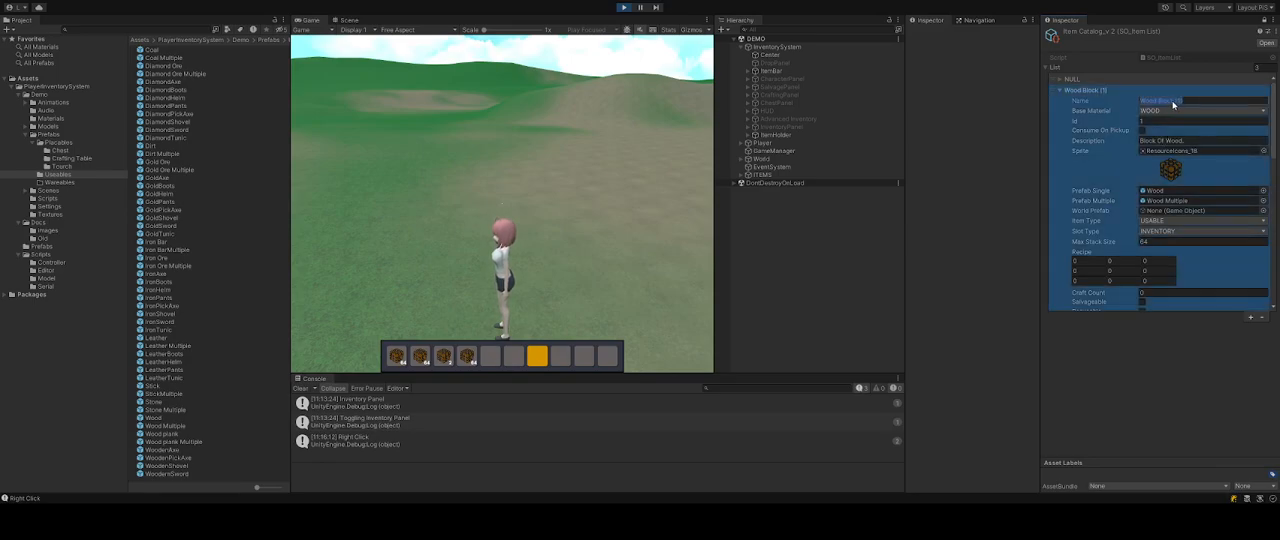
{"action": "scroll", "coordinate": [1211, 264], "scroll_direction": "down", "scroll_amount": 3}
{"action": "scroll", "coordinate": [1205, 258], "scroll_direction": "up", "scroll_amount": 2}
{"action": "scroll", "coordinate": [1076, 108], "scroll_direction": "down", "scroll_amount": 8}
{"action": "scroll", "coordinate": [1083, 200], "scroll_direction": "up", "scroll_amount": 8}
{"action": "left_click", "coordinate": [1062, 91]}
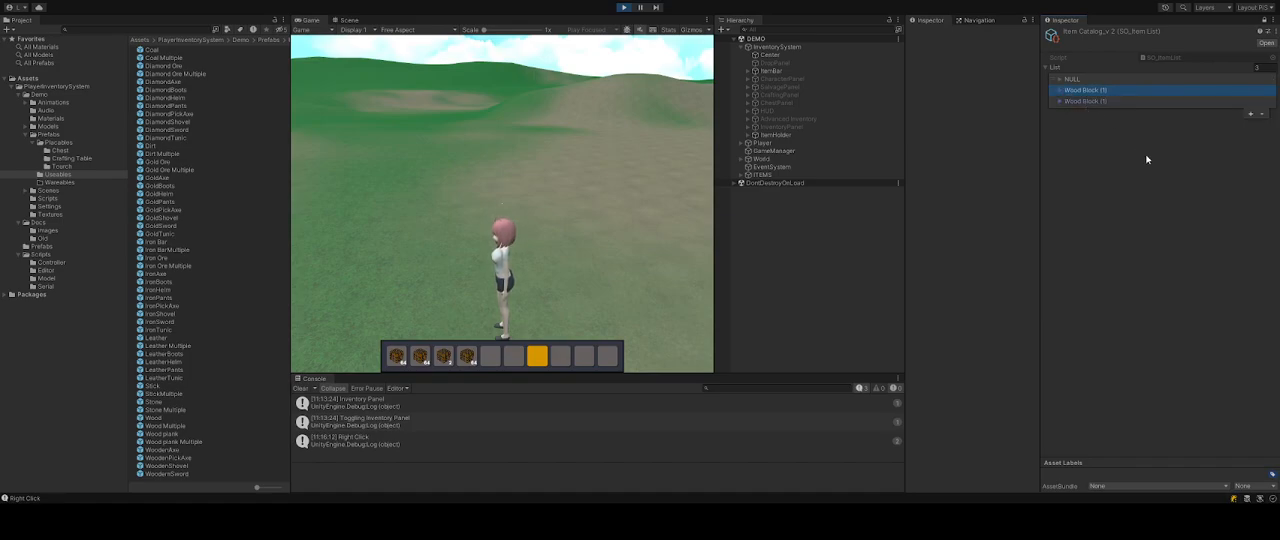
Remove the duplicated entry, add a new element to the catalog list and expand it.
{"action": "left_click", "coordinate": [1262, 114]}
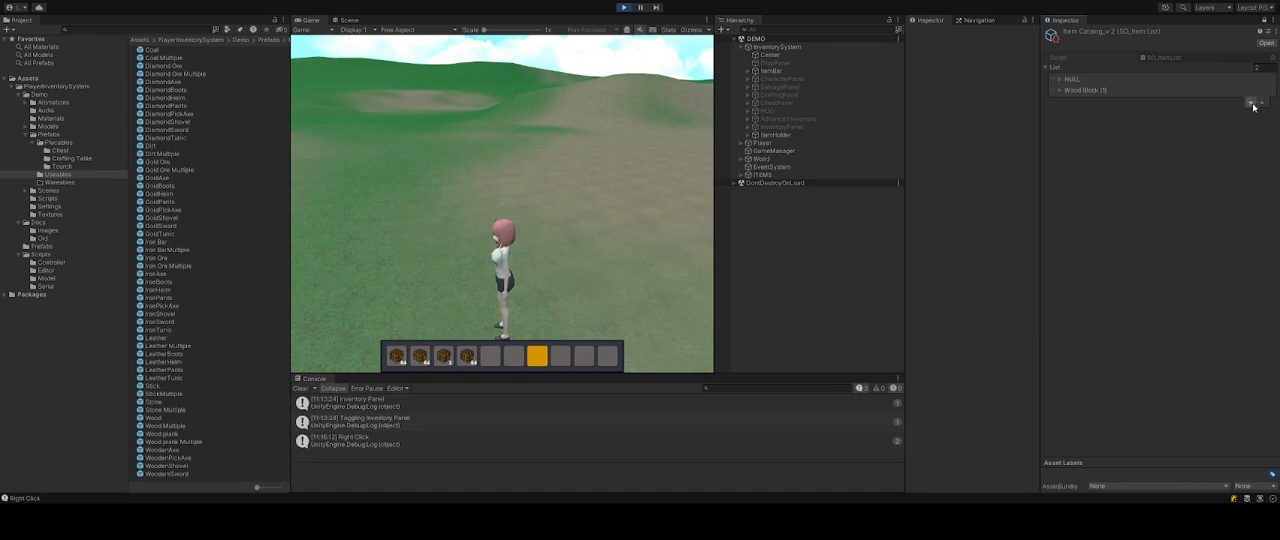
{"action": "left_click", "coordinate": [1250, 103]}
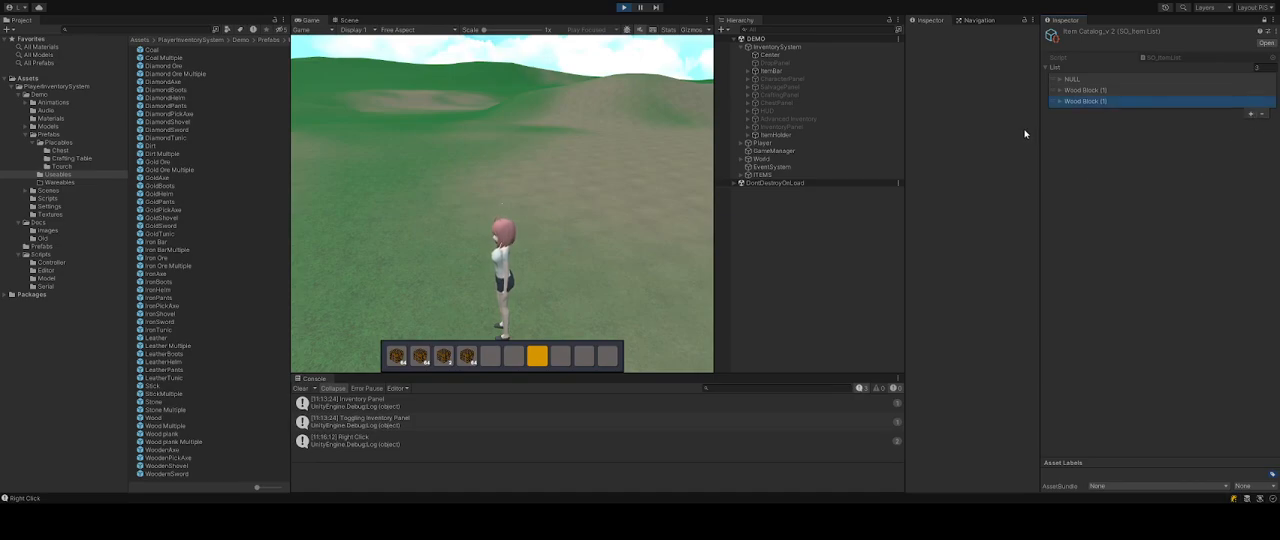
{"action": "left_click", "coordinate": [1062, 103]}
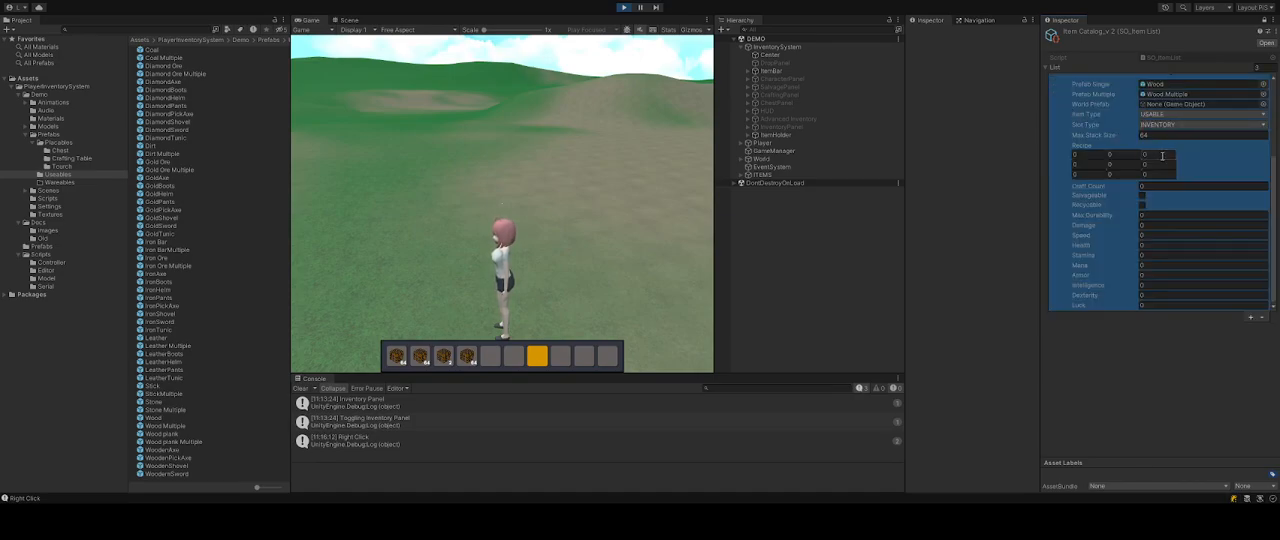
Set the new entry's Name to Wood Plank (2), Id to 2 and Description to Plank of wood.
{"action": "scroll", "coordinate": [1160, 155], "scroll_direction": "up", "scroll_amount": 3}
{"action": "left_click", "coordinate": [1160, 104]}
{"action": "double_click", "coordinate": [1160, 104]}
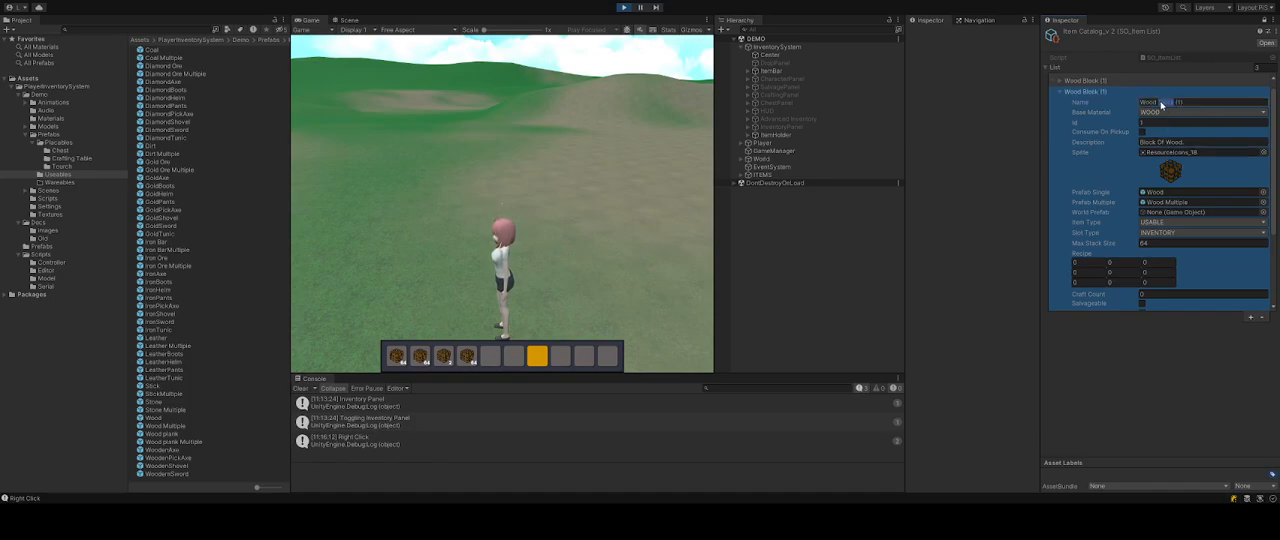
{"action": "type", "text": "Plan"}
{"action": "left_click", "coordinate": [1162, 122]}
{"action": "type", "text": "2"}
{"action": "left_click", "coordinate": [1180, 143]}
{"action": "type", "text": "Plank of wood."}
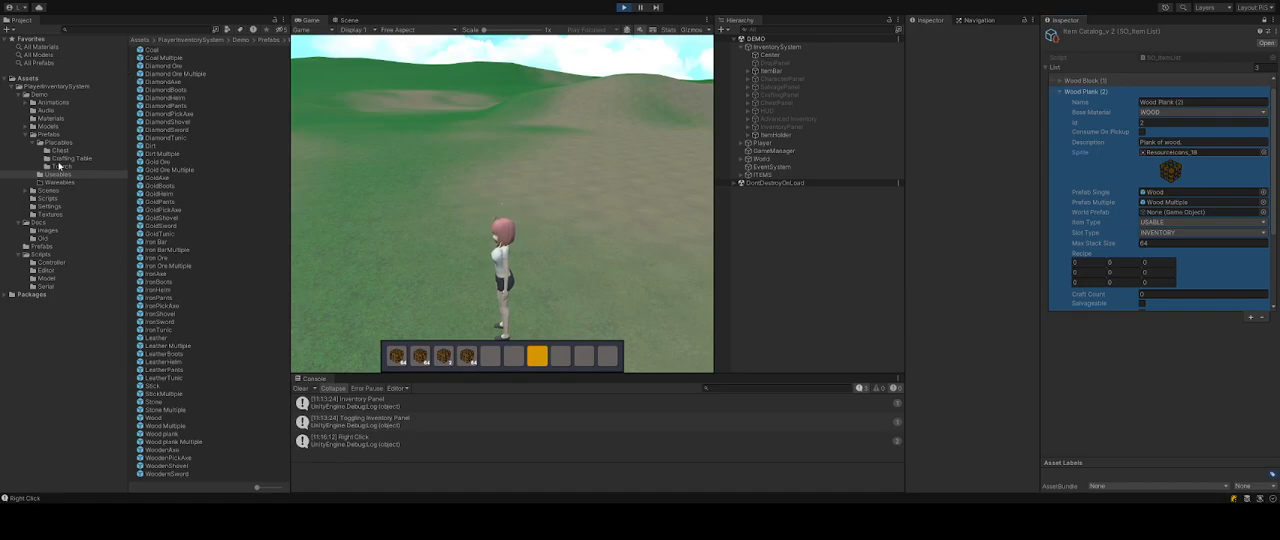
Search the project assets for wood and enlarge the thumbnails.
{"action": "left_click", "coordinate": [176, 29]}
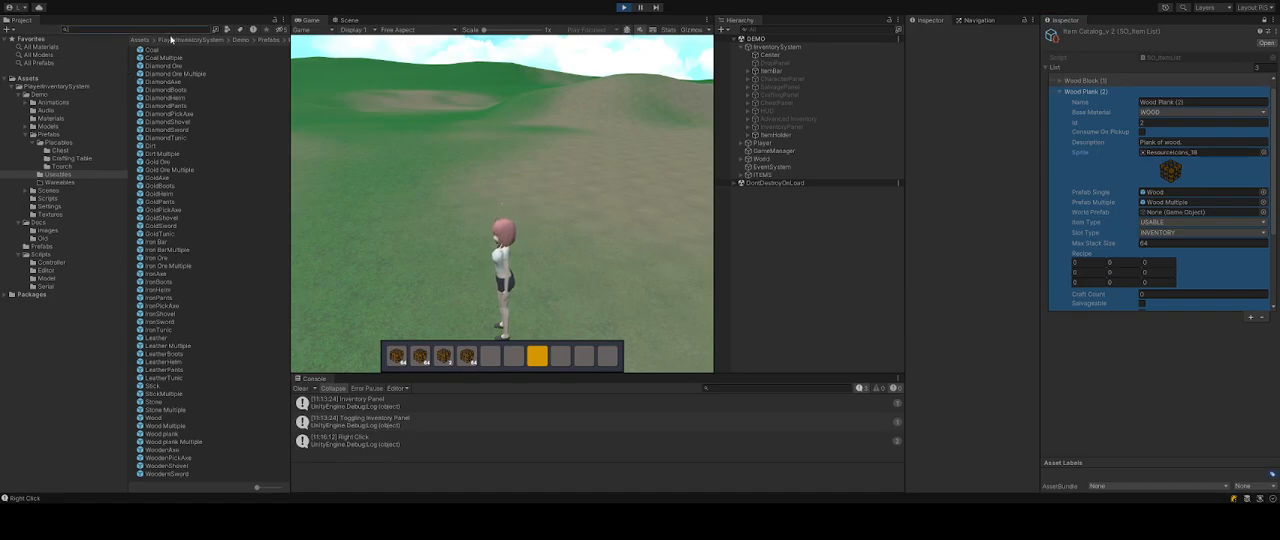
{"action": "type", "text": "wood"}
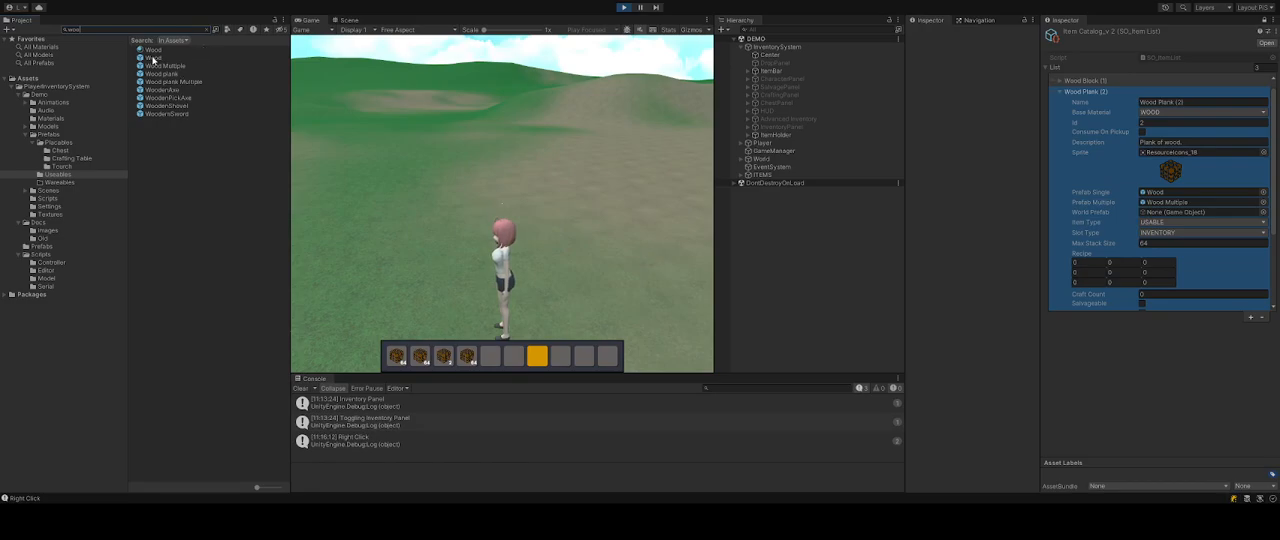
{"action": "left_click_drag", "start_coordinate": [257, 487], "coordinate": [280, 489]}
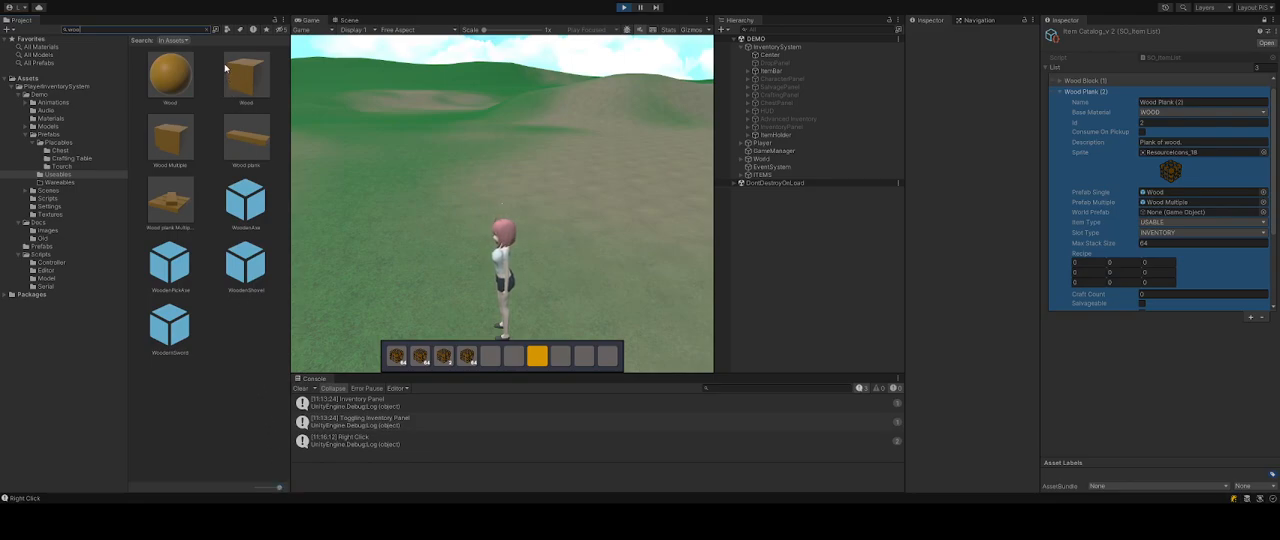
Compare the Wood Block and Wood Plank entries in the item catalog list.
{"action": "left_click", "coordinate": [1173, 396]}
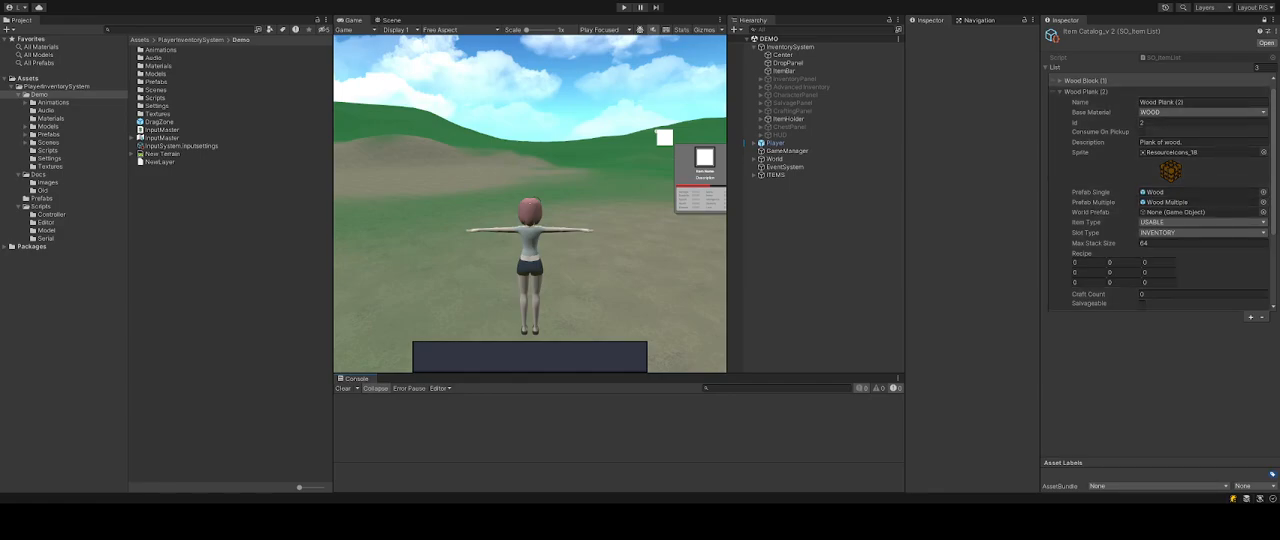
{"action": "scroll", "coordinate": [1160, 194], "scroll_direction": "up", "scroll_amount": 1}
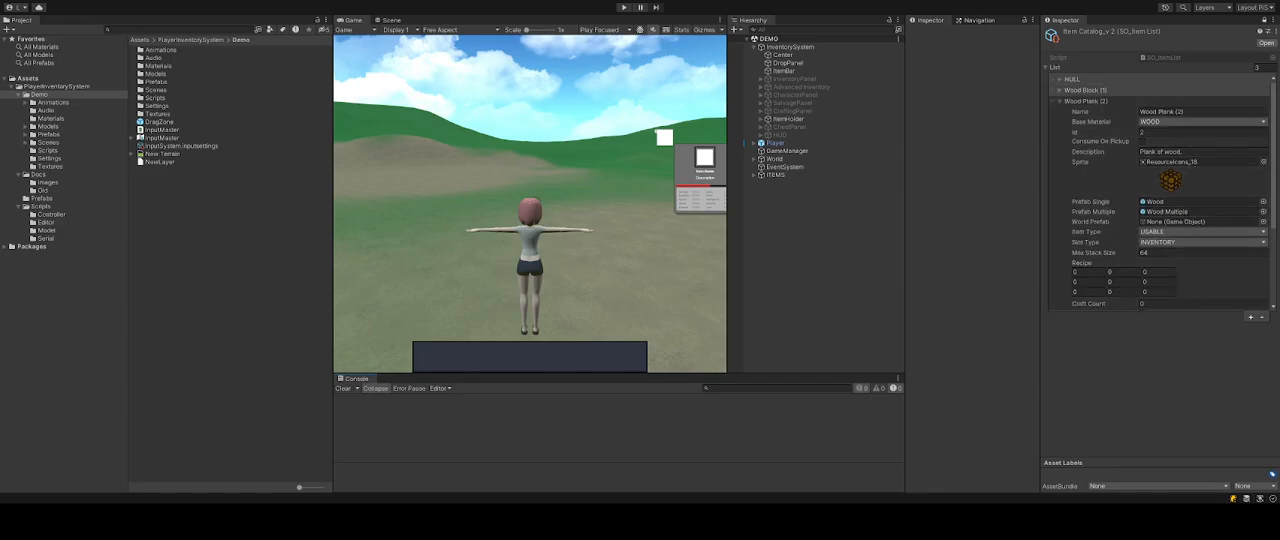
{"action": "left_click", "coordinate": [1093, 104]}
{"action": "left_click", "coordinate": [1063, 104]}
{"action": "left_click", "coordinate": [1080, 90]}
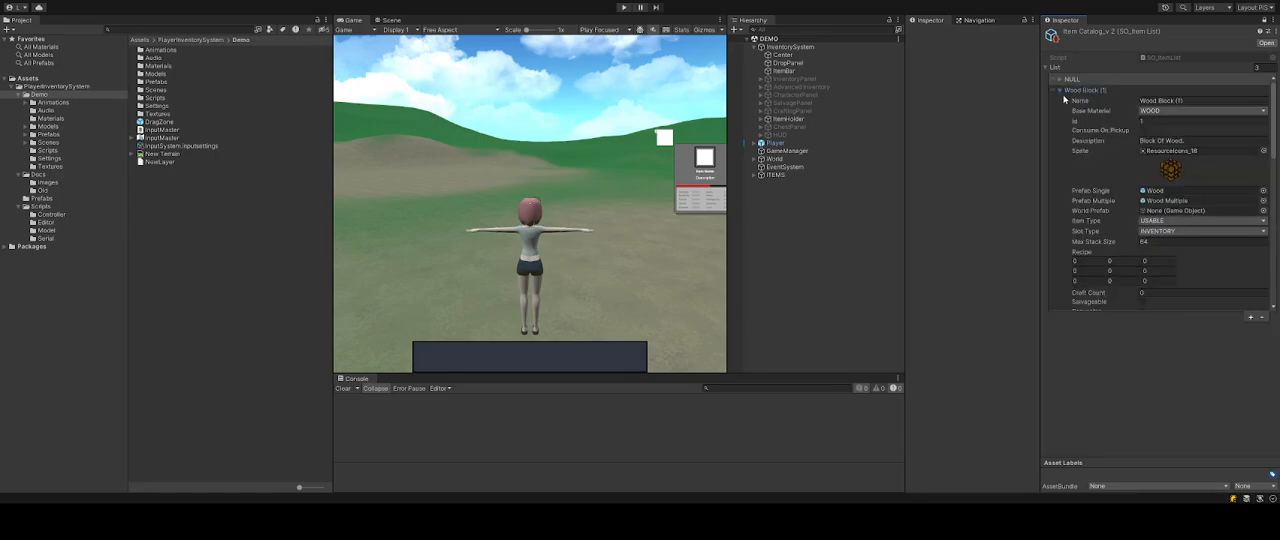
{"action": "left_click", "coordinate": [1061, 91]}
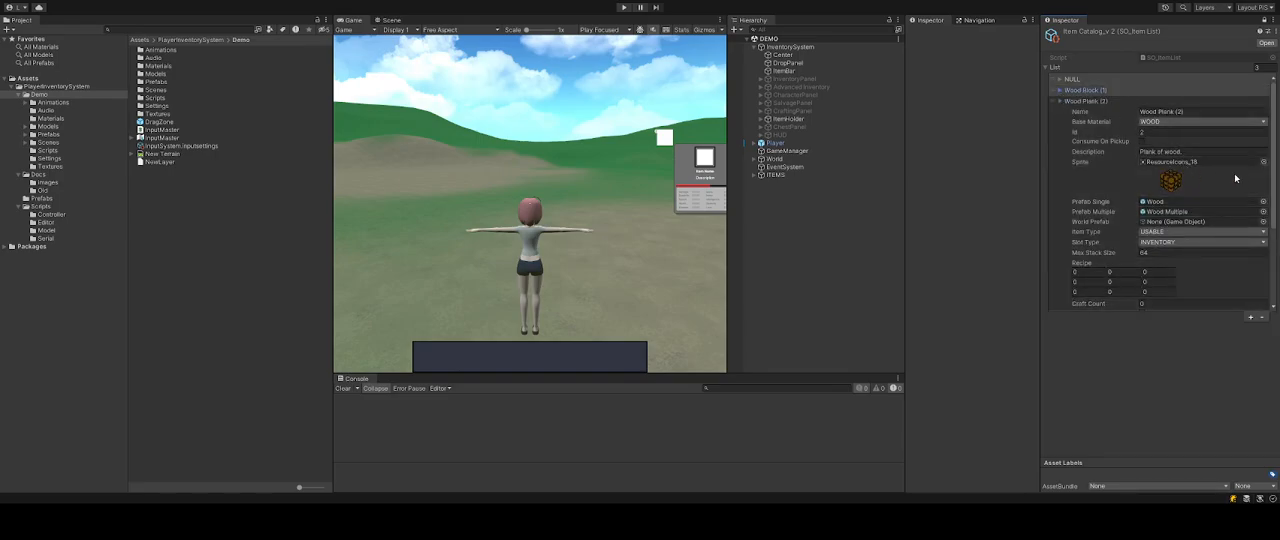
Set the Wood Plank entry's Sprite to Resourceicons_52.
{"action": "left_click", "coordinate": [1265, 163]}
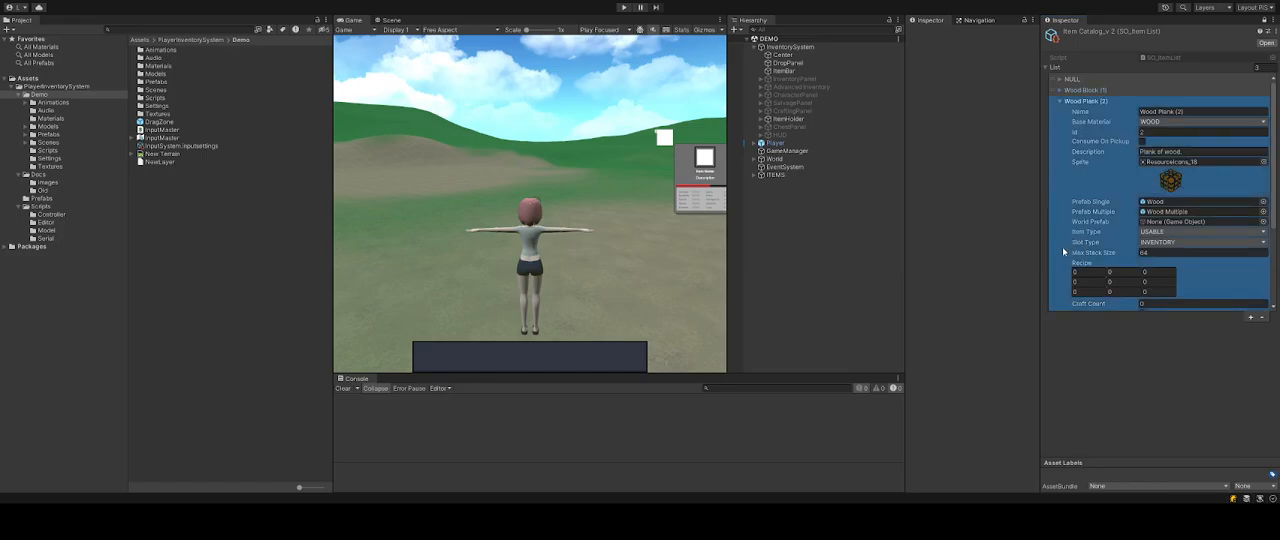
{"action": "double_click", "coordinate": [1099, 186]}
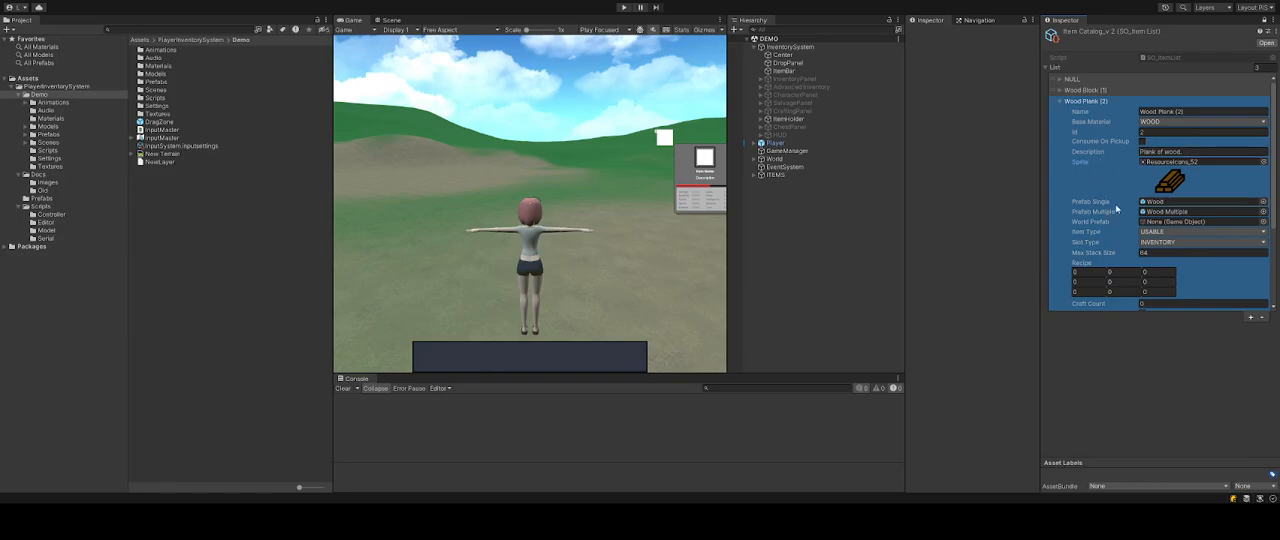
Locate the wood plank prefabs in the project and set the Wood plank Multiple prefab's Stack Count to 64.
{"action": "left_click", "coordinate": [1155, 202]}
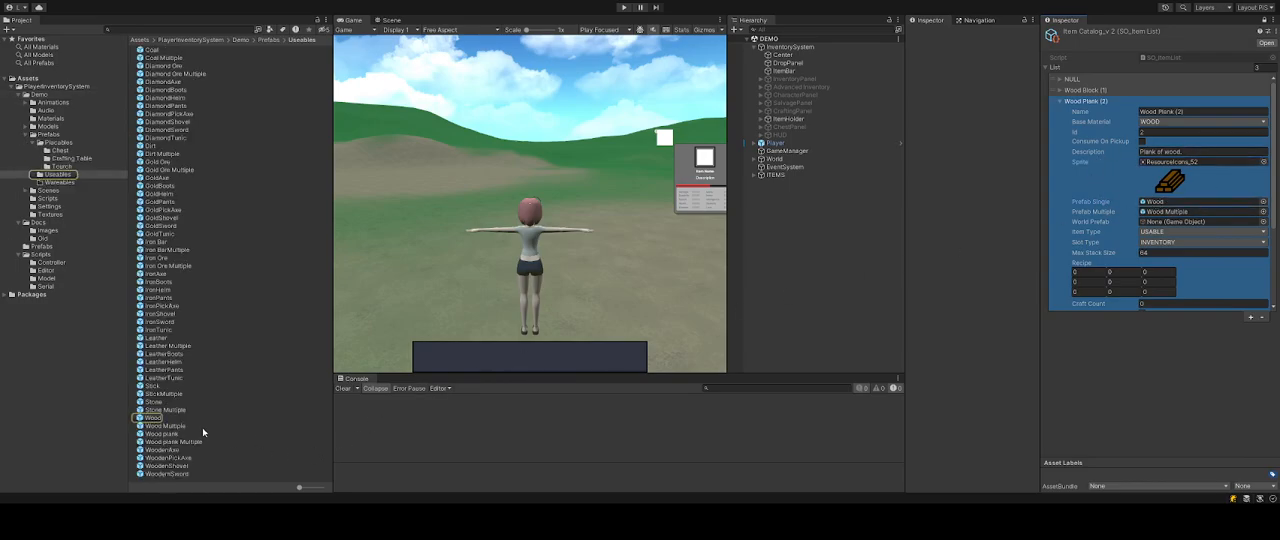
{"action": "left_click", "coordinate": [180, 434]}
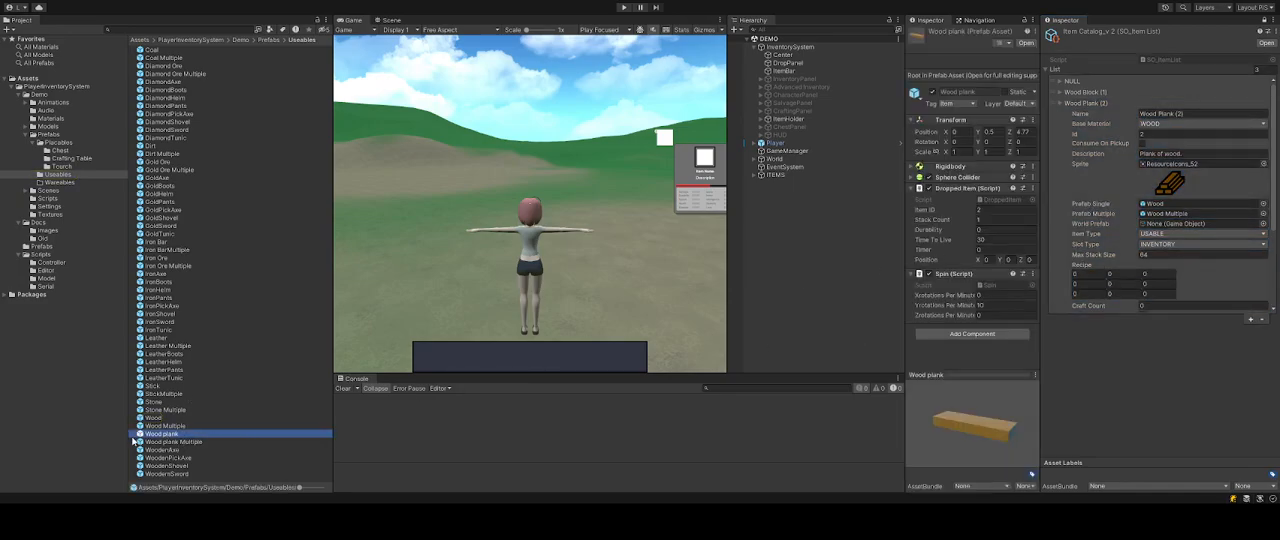
{"action": "left_click", "coordinate": [376, 429]}
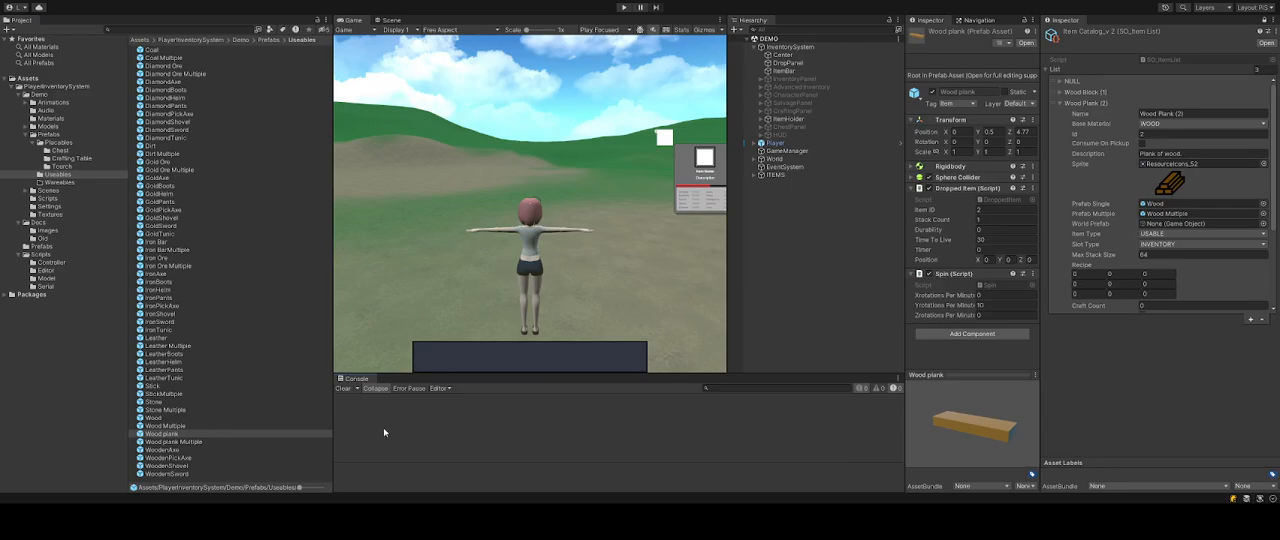
{"action": "left_click", "coordinate": [175, 442], "text": "shift"}
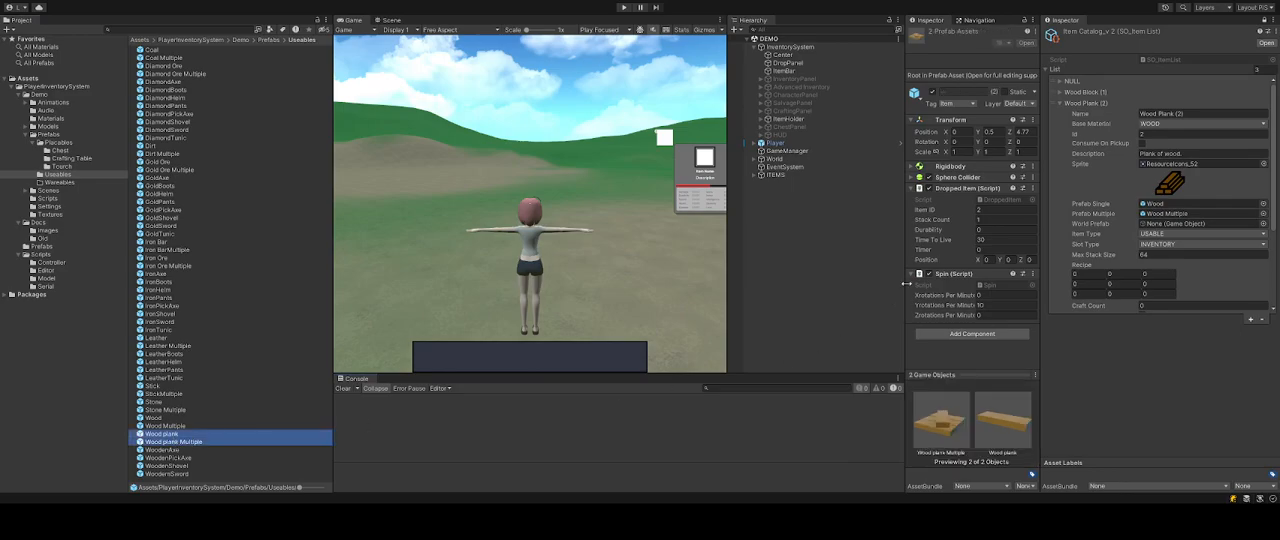
{"action": "left_click", "coordinate": [990, 210]}
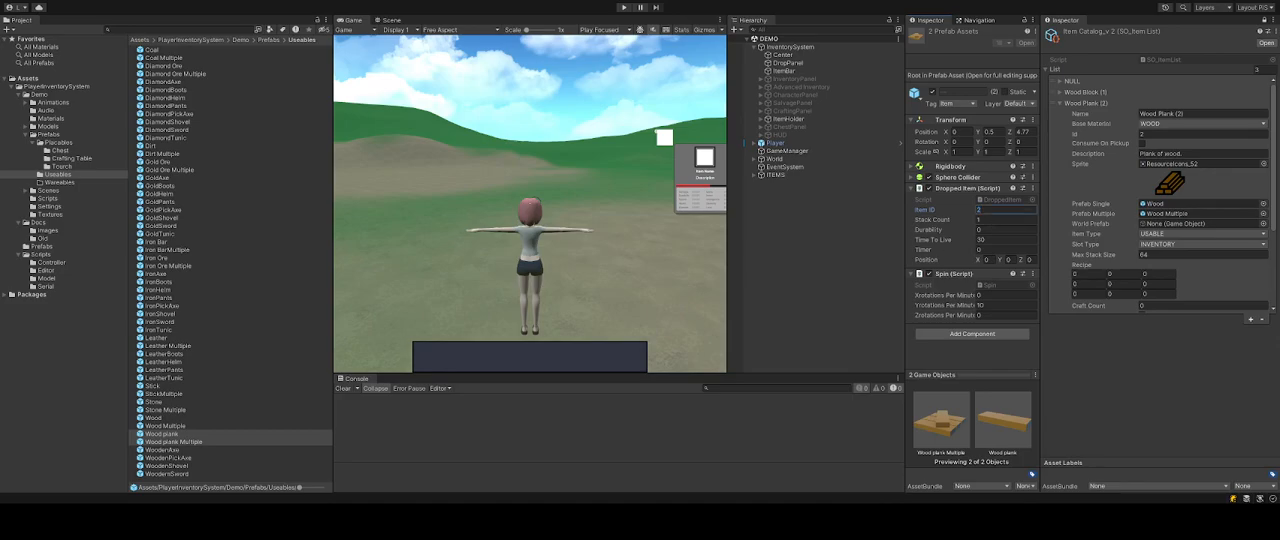
{"action": "left_click", "coordinate": [170, 442]}
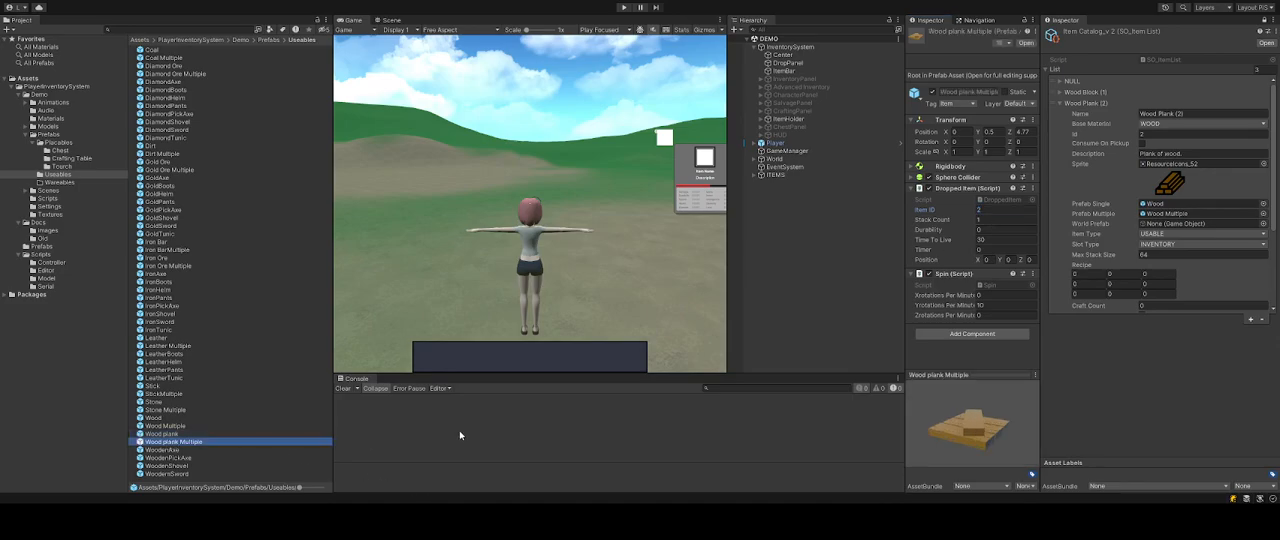
{"action": "left_click", "coordinate": [998, 220]}
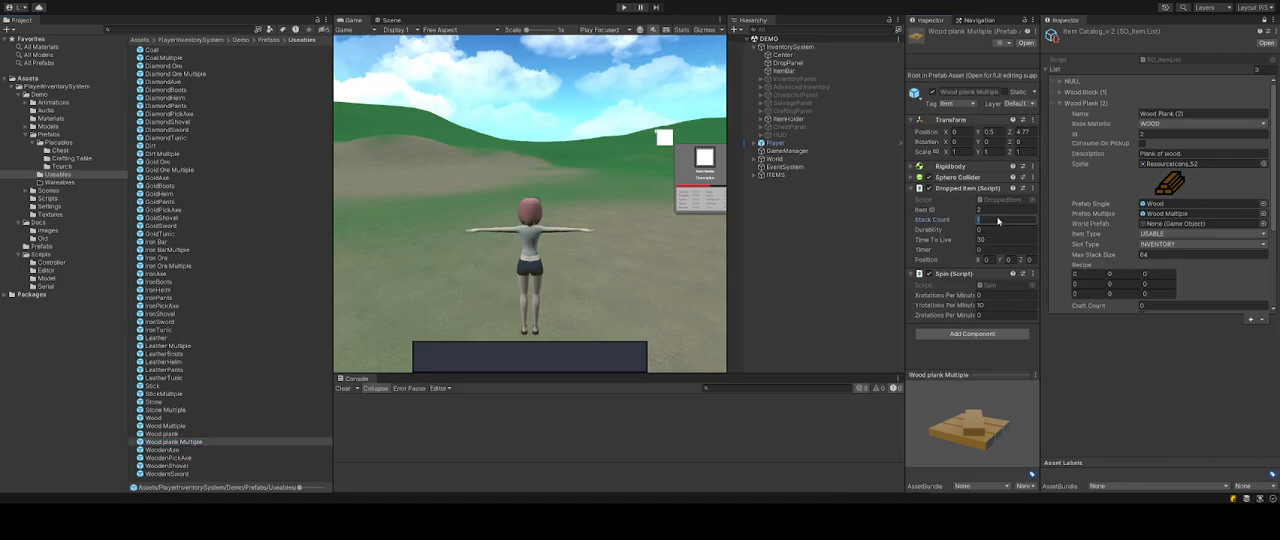
{"action": "type", "text": "64"}
{"action": "key", "text": "Return"}
Place the Wood and Wood Multiple prefabs into the scene near the player, raising each above the ground.
{"action": "left_click", "coordinate": [391, 20]}
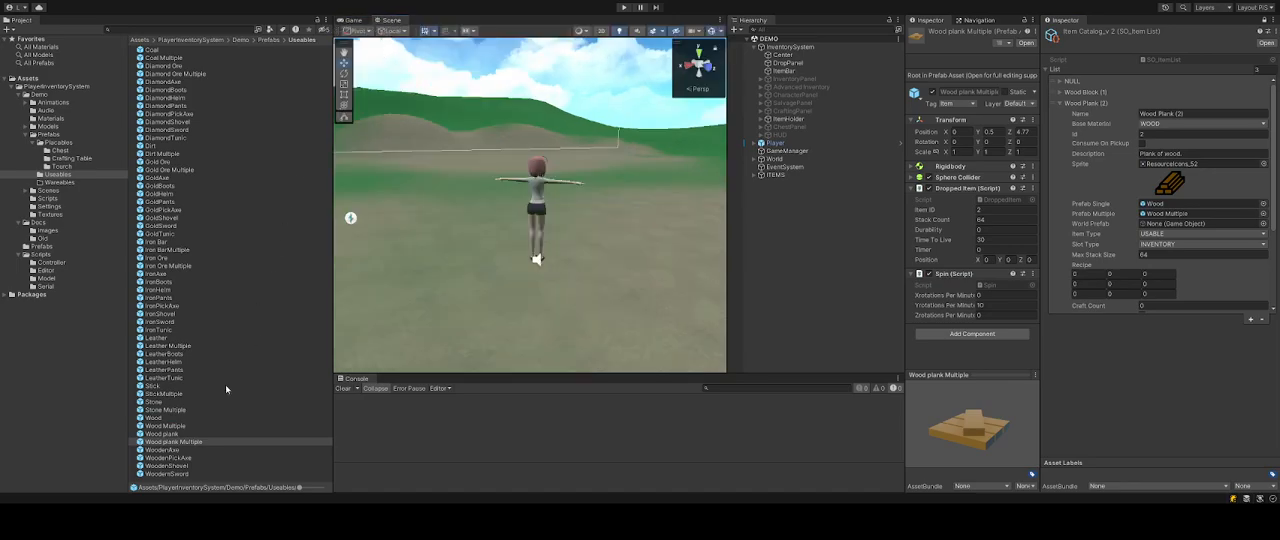
{"action": "left_click_drag", "start_coordinate": [160, 441], "coordinate": [614, 224]}
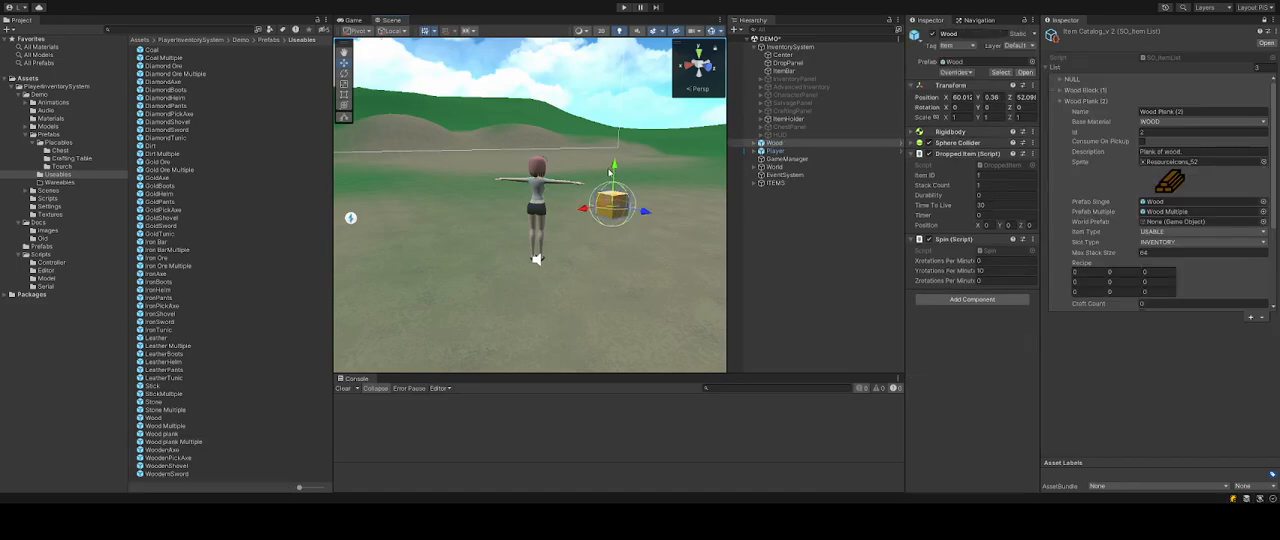
{"action": "left_click_drag", "start_coordinate": [615, 163], "coordinate": [617, 116]}
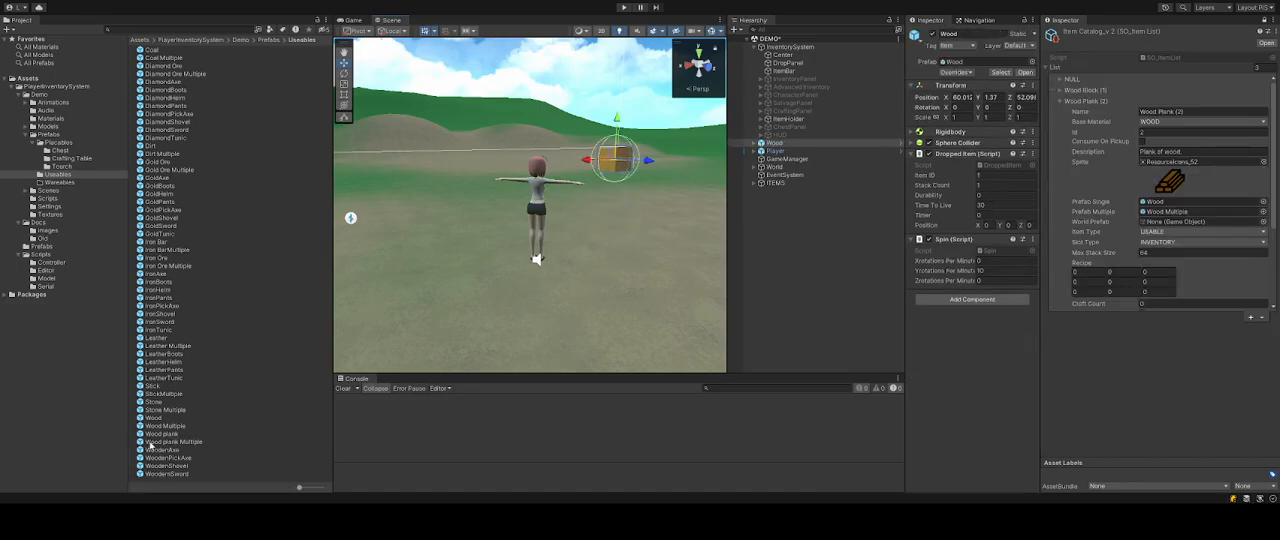
{"action": "left_click_drag", "start_coordinate": [161, 430], "coordinate": [486, 202]}
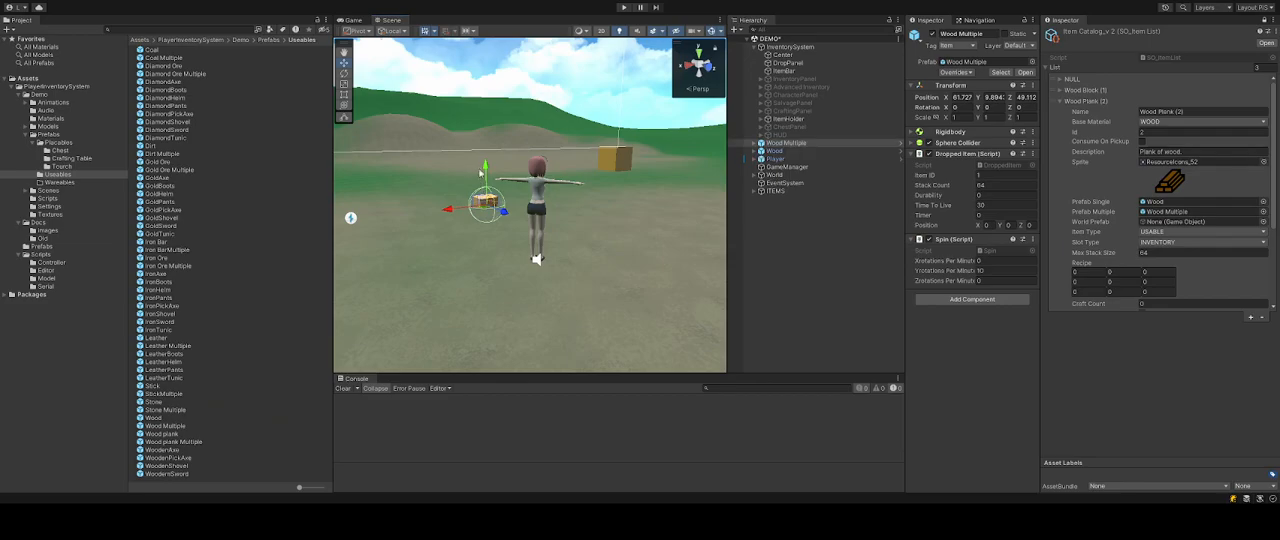
{"action": "left_click_drag", "start_coordinate": [485, 165], "coordinate": [484, 121]}
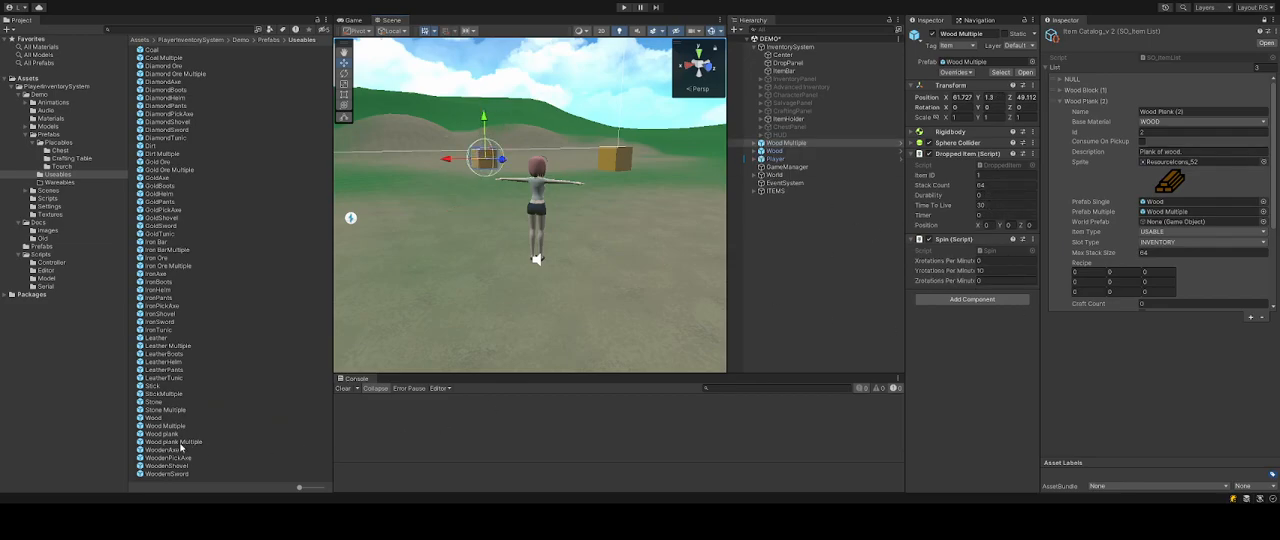
Place the Wood plank and Wood plank Multiple prefabs into the scene beside them, raising them above the ground.
{"action": "left_click_drag", "start_coordinate": [143, 440], "coordinate": [441, 204]}
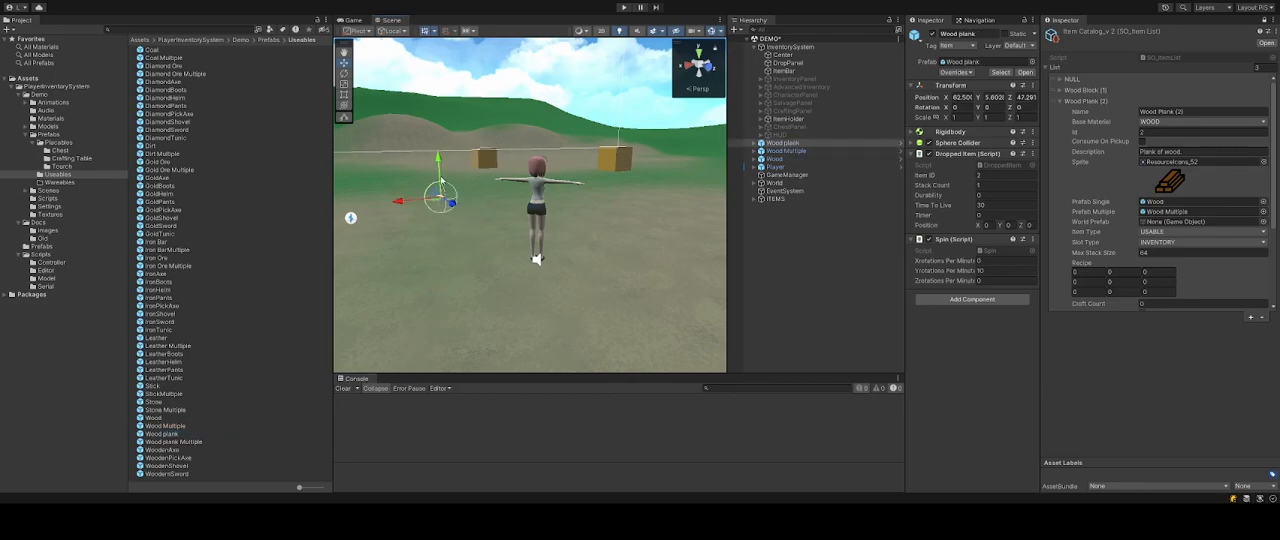
{"action": "left_click", "coordinate": [172, 441]}
{"action": "left_click_drag", "start_coordinate": [182, 443], "coordinate": [457, 203]}
{"action": "left_click_drag", "start_coordinate": [458, 163], "coordinate": [455, 146]}
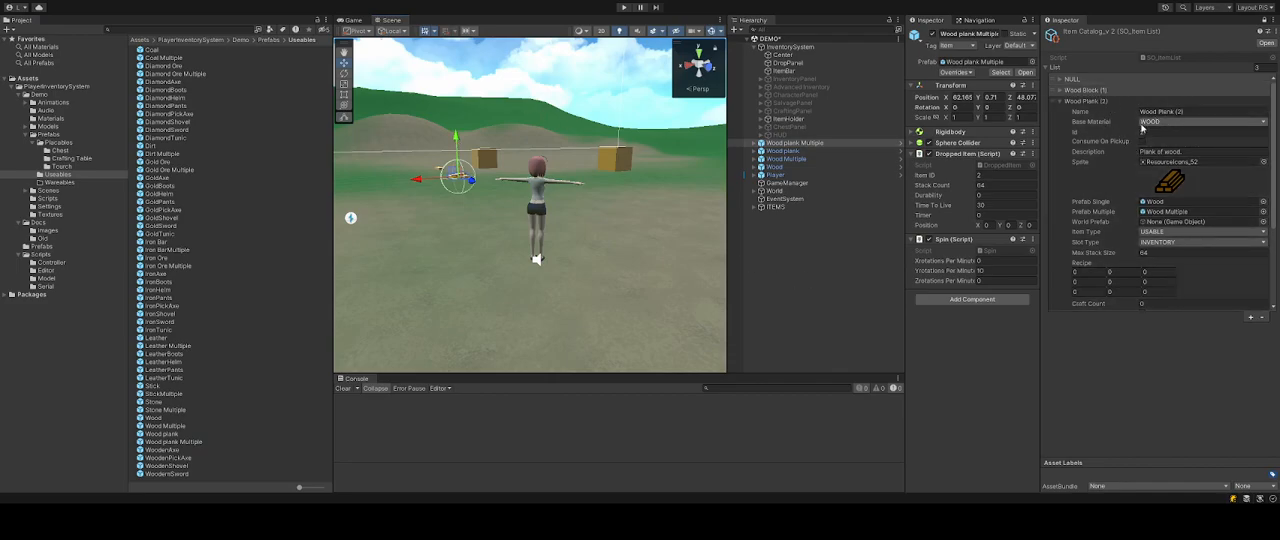
Review the Wood Plank entry's prefab references and its recipe and stat fields.
{"action": "left_click", "coordinate": [1157, 213]}
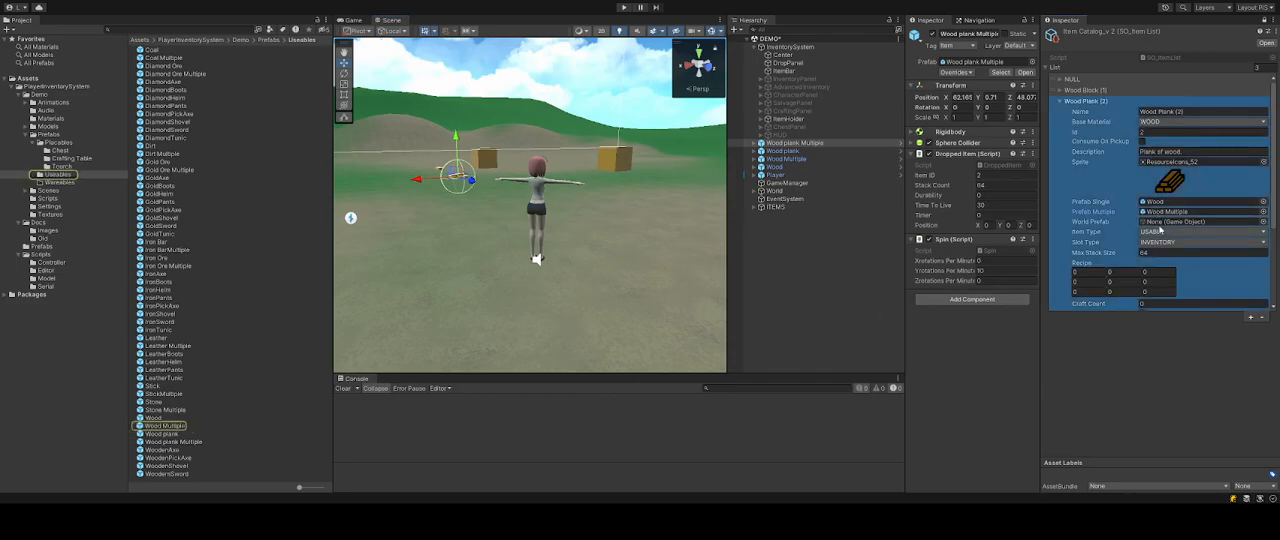
{"action": "left_click", "coordinate": [1186, 375]}
{"action": "left_click", "coordinate": [1155, 222]}
{"action": "scroll", "coordinate": [1138, 240], "scroll_direction": "down", "scroll_amount": 1}
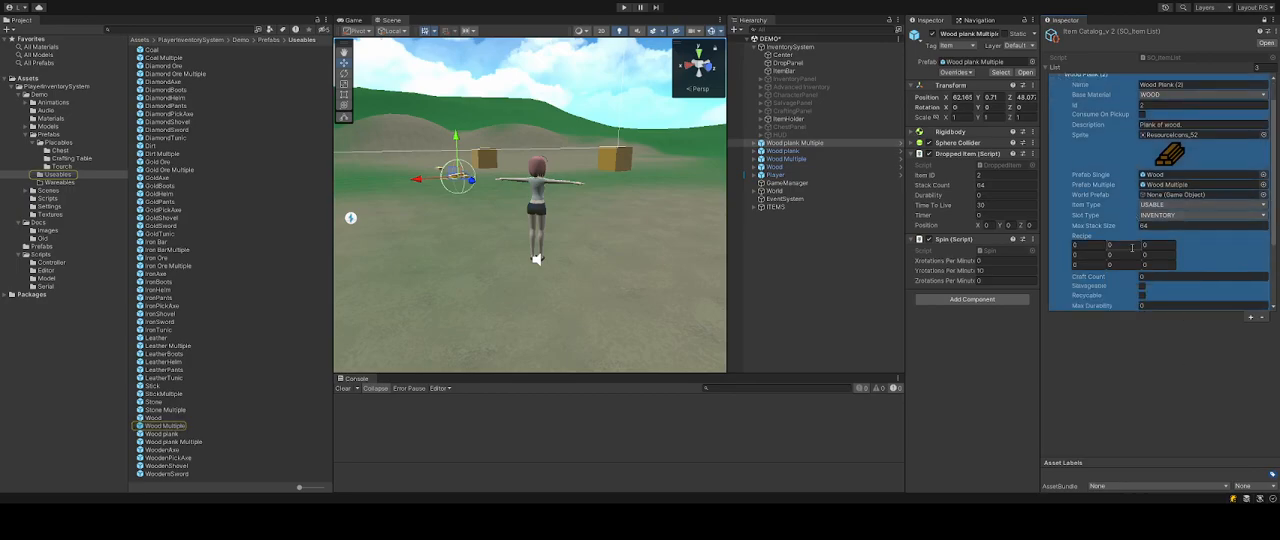
{"action": "scroll", "coordinate": [1190, 245], "scroll_direction": "up", "scroll_amount": 1}
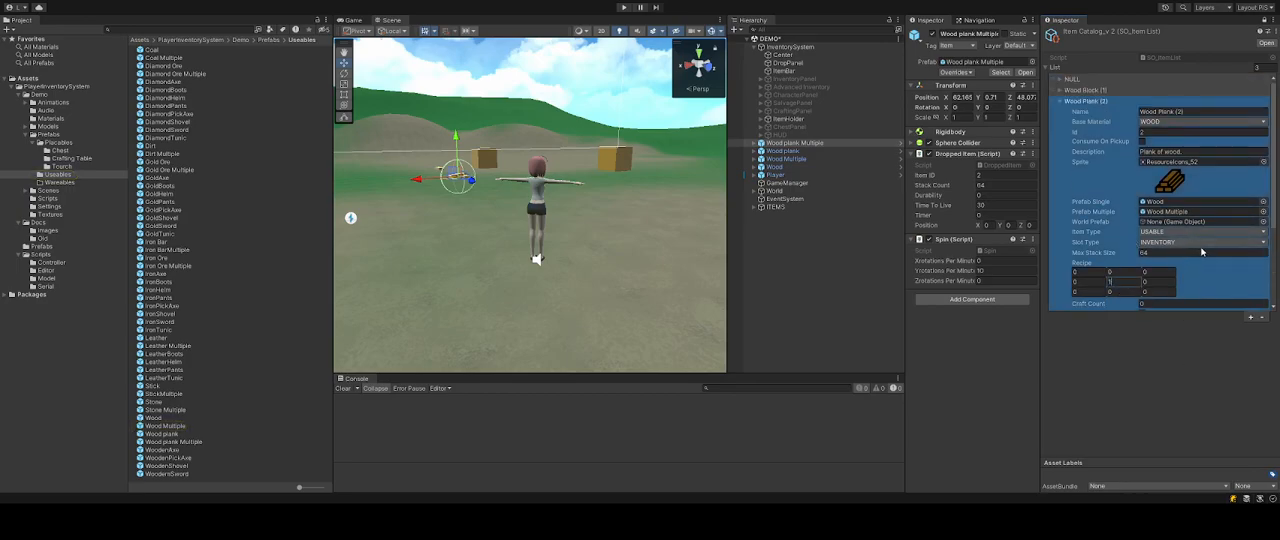
{"action": "scroll", "coordinate": [1200, 250], "scroll_direction": "down", "scroll_amount": 2}
{"action": "left_click", "coordinate": [1119, 424]}
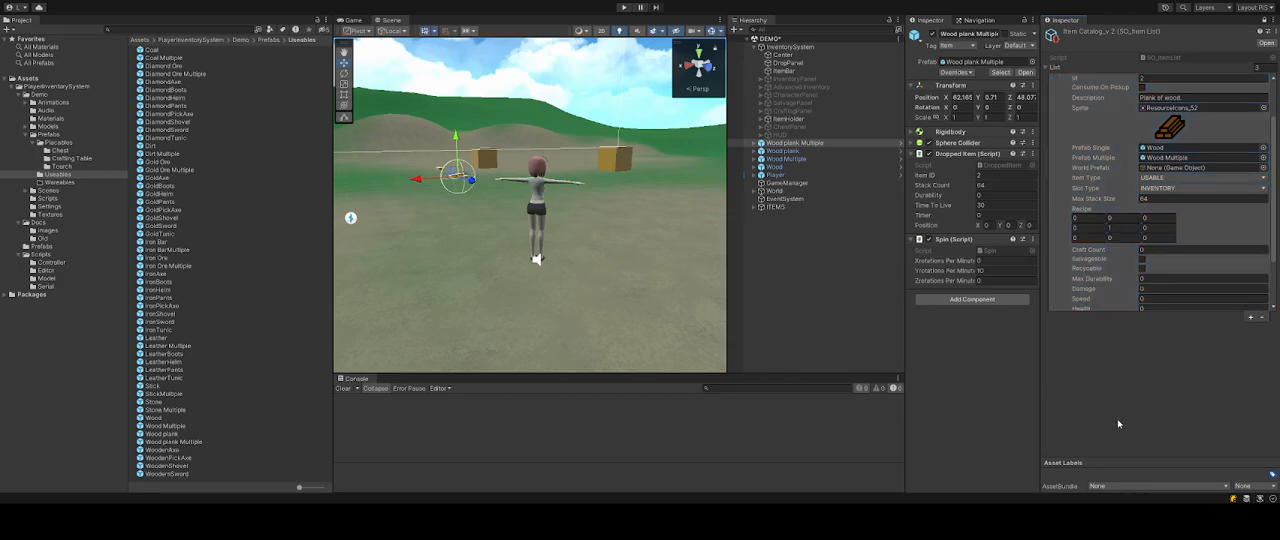
Set the Wood Plank recipe grid to item ID 1 in the centre slot and 0 in the others.
{"action": "left_click", "coordinate": [1102, 284]}
{"action": "left_click", "coordinate": [1120, 228]}
{"action": "type", "text": "0"}
{"action": "left_click", "coordinate": [1089, 220]}
{"action": "type", "text": "1"}
{"action": "left_click", "coordinate": [1127, 413]}
{"action": "left_click", "coordinate": [1089, 234]}
{"action": "scroll", "coordinate": [1085, 270], "scroll_direction": "up", "scroll_amount": 2}
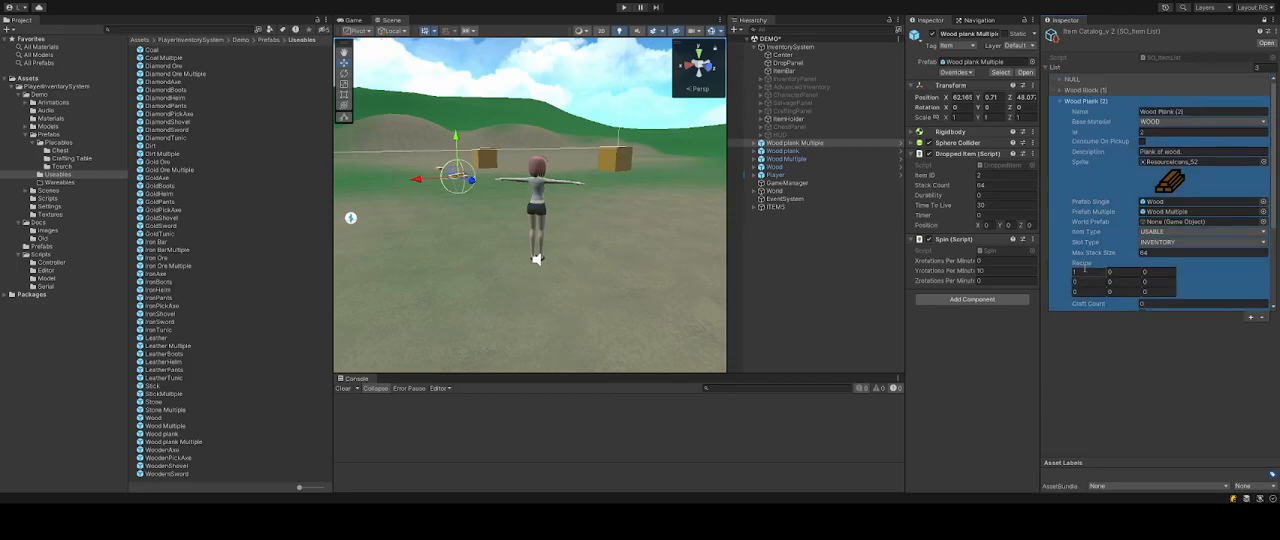
{"action": "left_click", "coordinate": [1085, 270]}
{"action": "left_click", "coordinate": [1086, 277]}
{"action": "left_click", "coordinate": [1108, 105]}
{"action": "left_click", "coordinate": [1091, 284]}
{"action": "left_click", "coordinate": [1124, 283]}
{"action": "type", "text": "1"}
Assign the Wood plank prefab as Prefab Single and Wood plank Multiple as Prefab Multiple for the Wood Plank entry.
{"action": "scroll", "coordinate": [1237, 172], "scroll_direction": "down", "scroll_amount": 3}
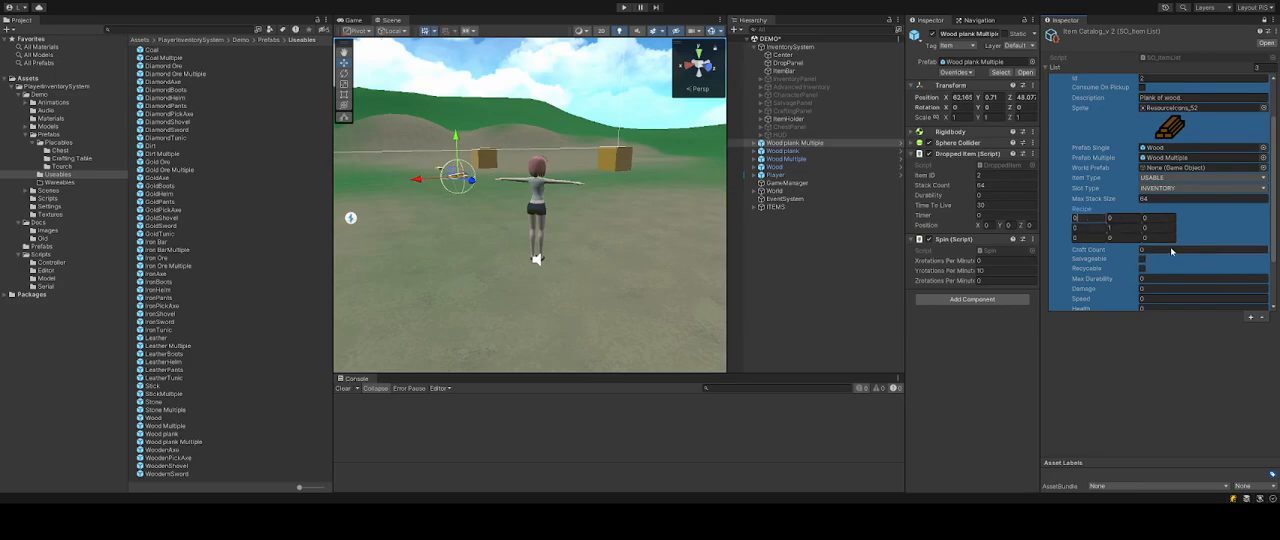
{"action": "scroll", "coordinate": [1173, 197], "scroll_direction": "down", "scroll_amount": 3}
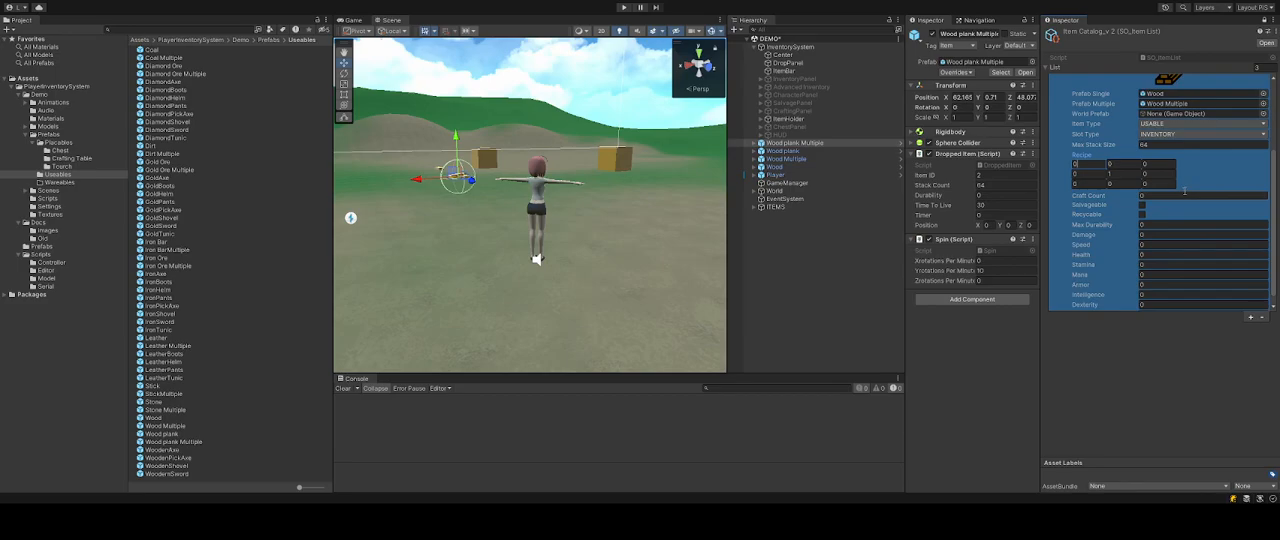
{"action": "scroll", "coordinate": [1165, 177], "scroll_direction": "up", "scroll_amount": 4}
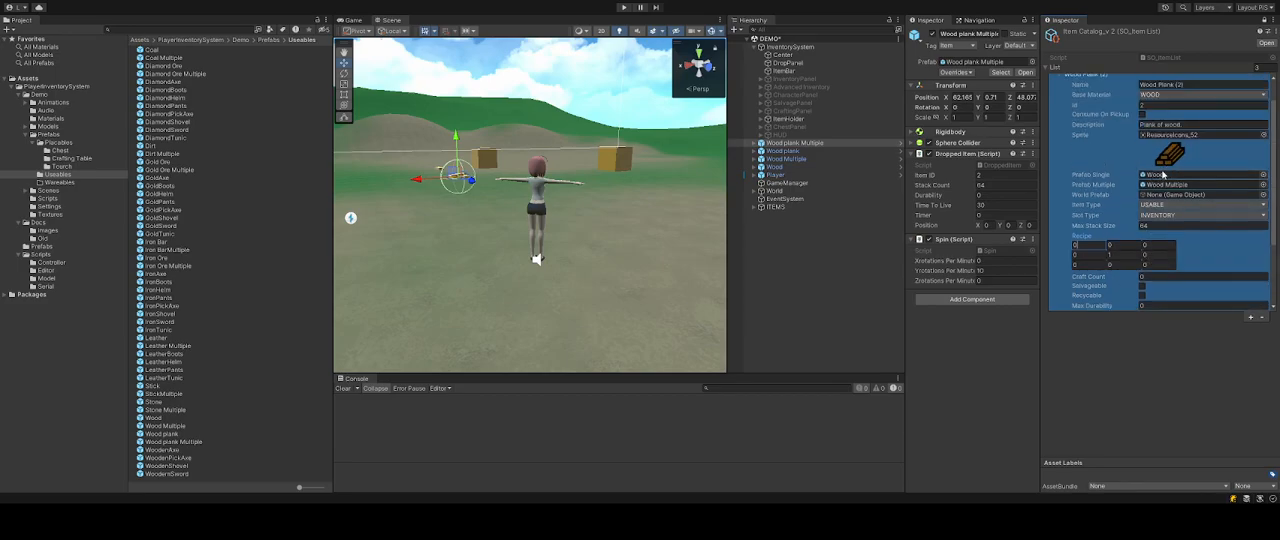
{"action": "left_click_drag", "start_coordinate": [160, 434], "coordinate": [1195, 174]}
{"action": "left_click_drag", "start_coordinate": [167, 444], "coordinate": [1176, 188]}
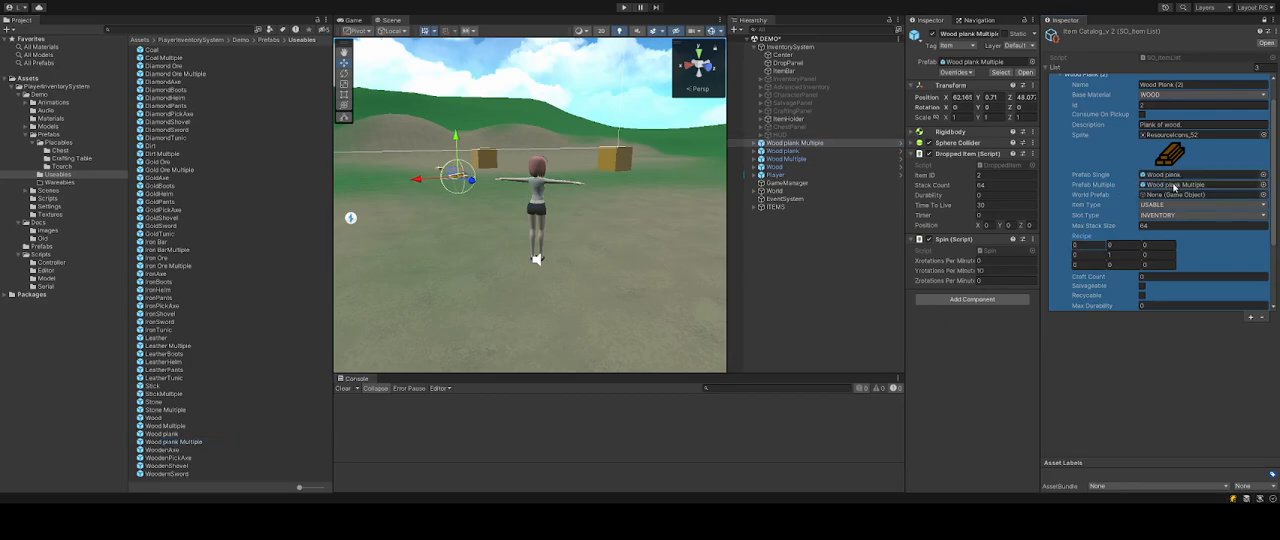
{"action": "left_click", "coordinate": [1176, 188]}
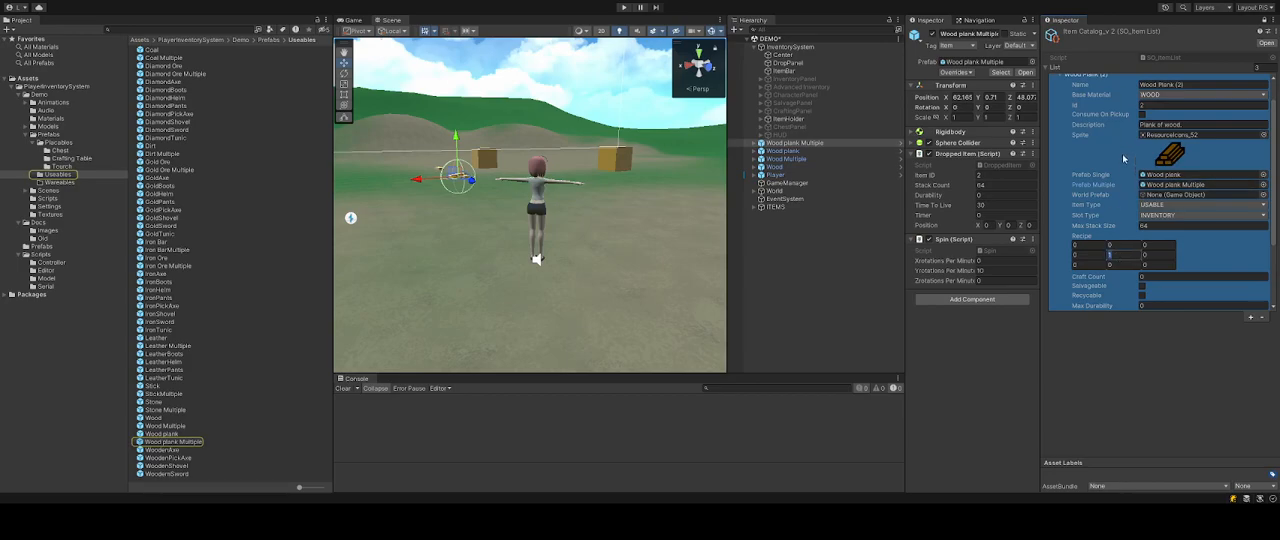
Set the Wood Plank entry's Craft Count to 4 and mark it Salvageable.
{"action": "scroll", "coordinate": [1083, 103], "scroll_direction": "up", "scroll_amount": 1}
{"action": "scroll", "coordinate": [1180, 200], "scroll_direction": "down", "scroll_amount": 3}
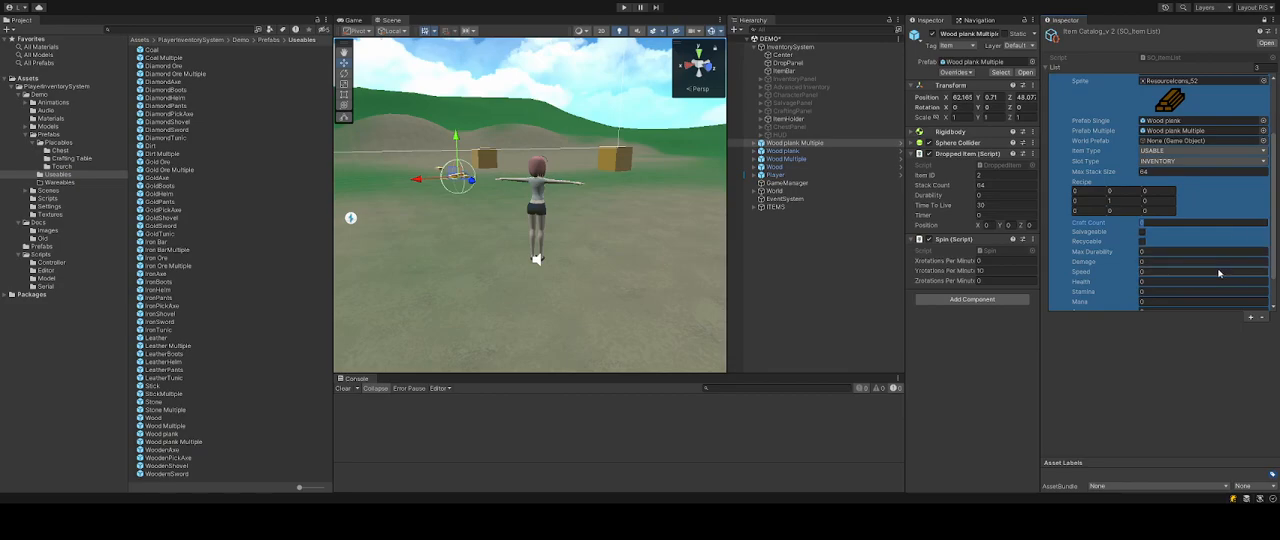
{"action": "left_click", "coordinate": [1170, 374]}
{"action": "left_click", "coordinate": [1141, 244]}
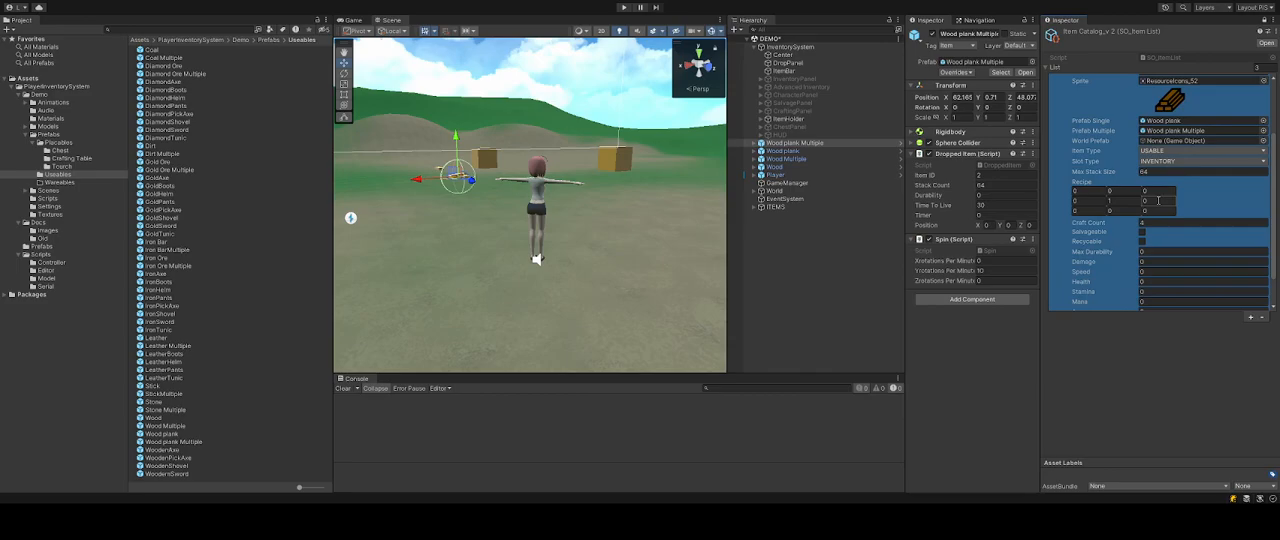
{"action": "scroll", "coordinate": [1140, 240], "scroll_direction": "up", "scroll_amount": 1}
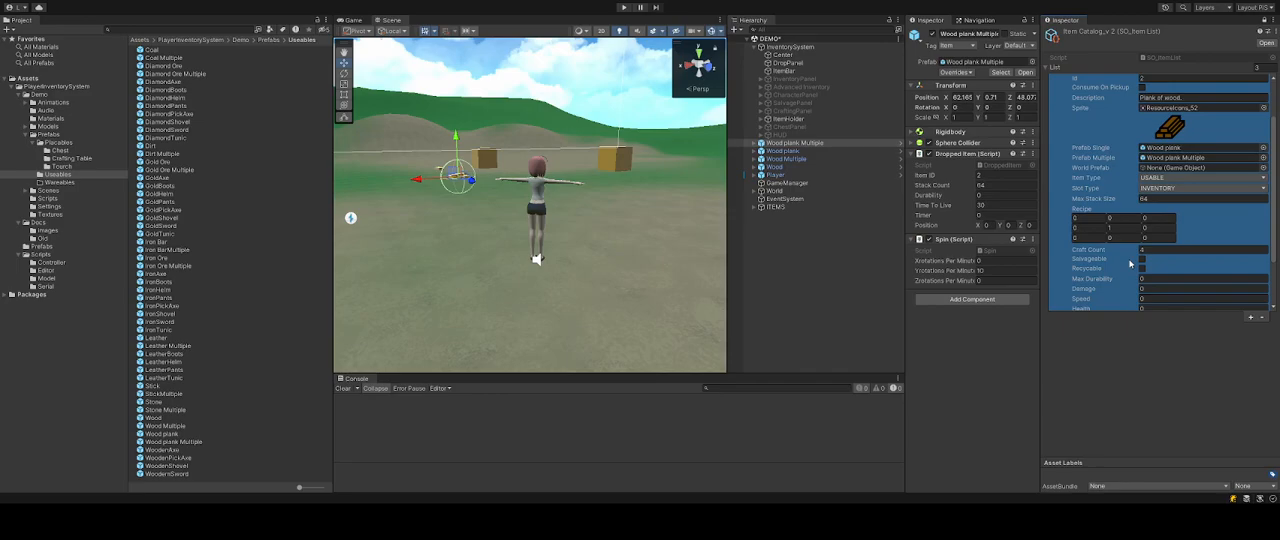
{"action": "left_click", "coordinate": [1142, 260]}
{"action": "scroll", "coordinate": [1190, 255], "scroll_direction": "down", "scroll_amount": 3}
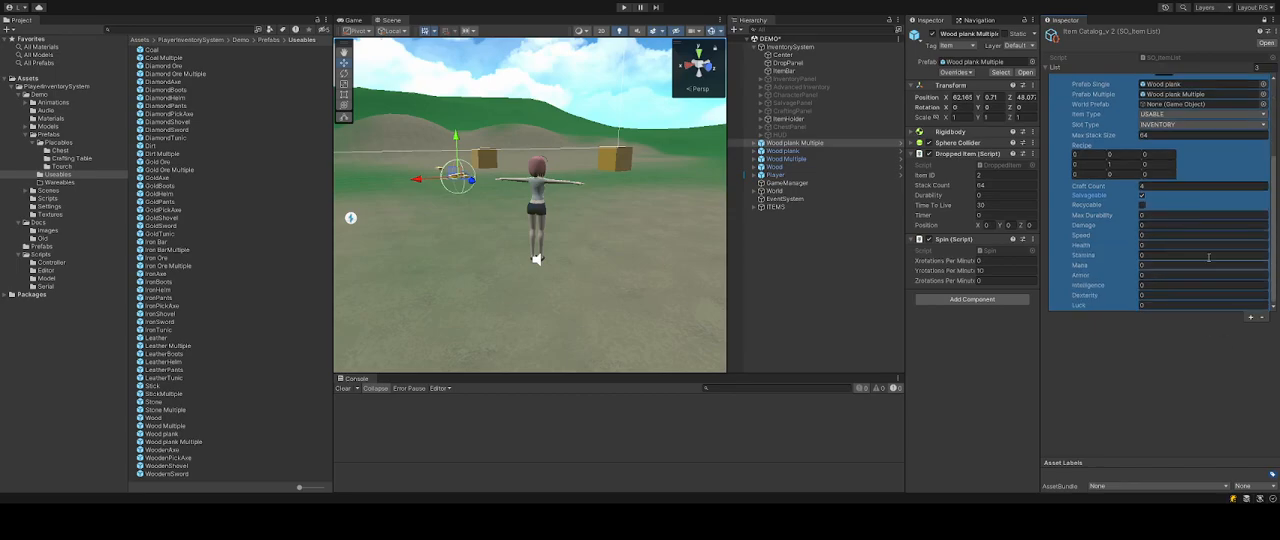
{"action": "left_click", "coordinate": [1196, 376]}
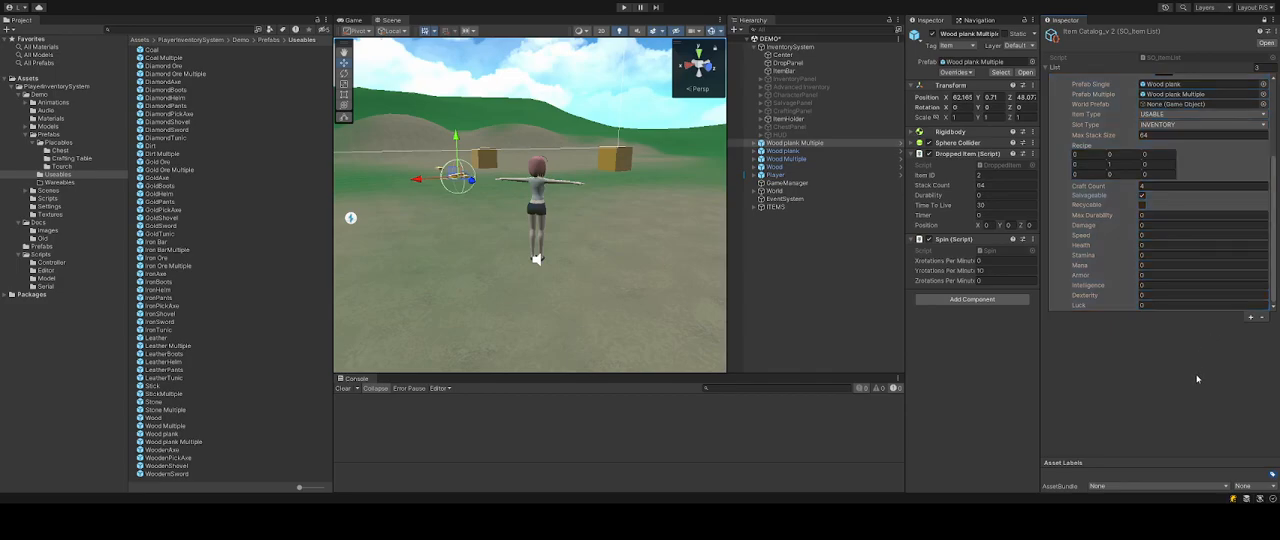
Enter play mode and walk the player over the placed wood items to collect them.
{"action": "left_click", "coordinate": [624, 8]}
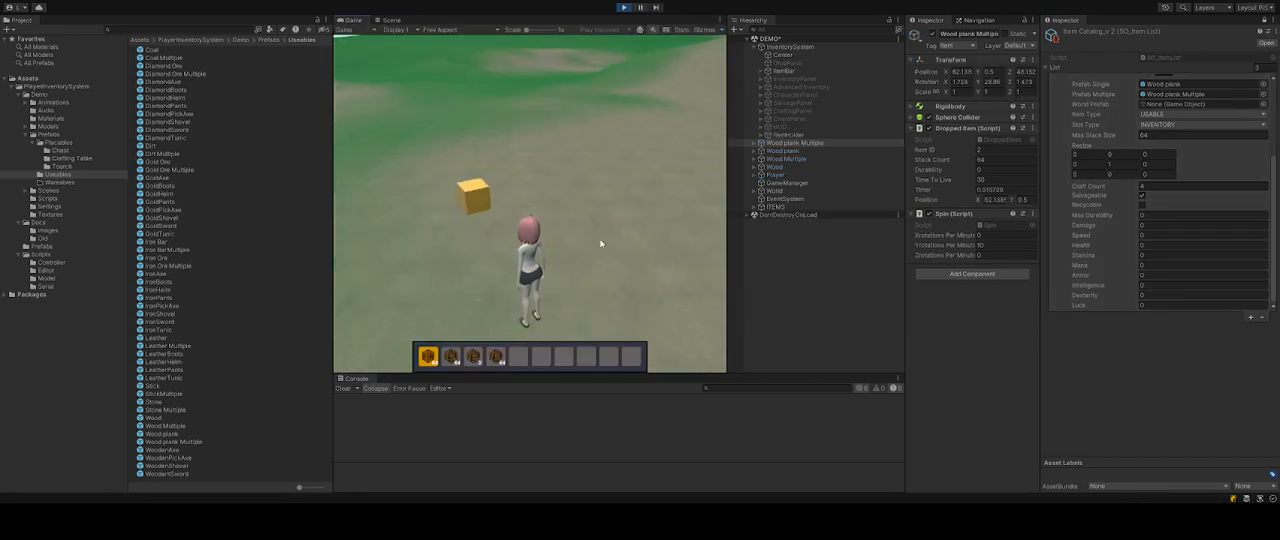
{"action": "key", "text": "w"}
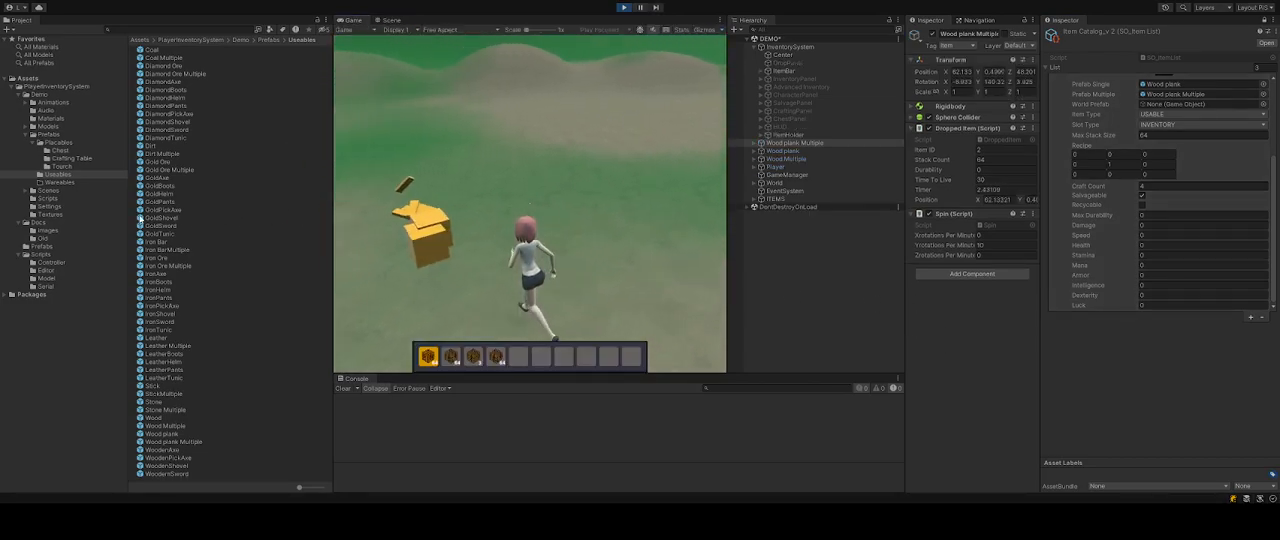
{"action": "key", "text": "w"}
{"action": "key", "text": "d"}
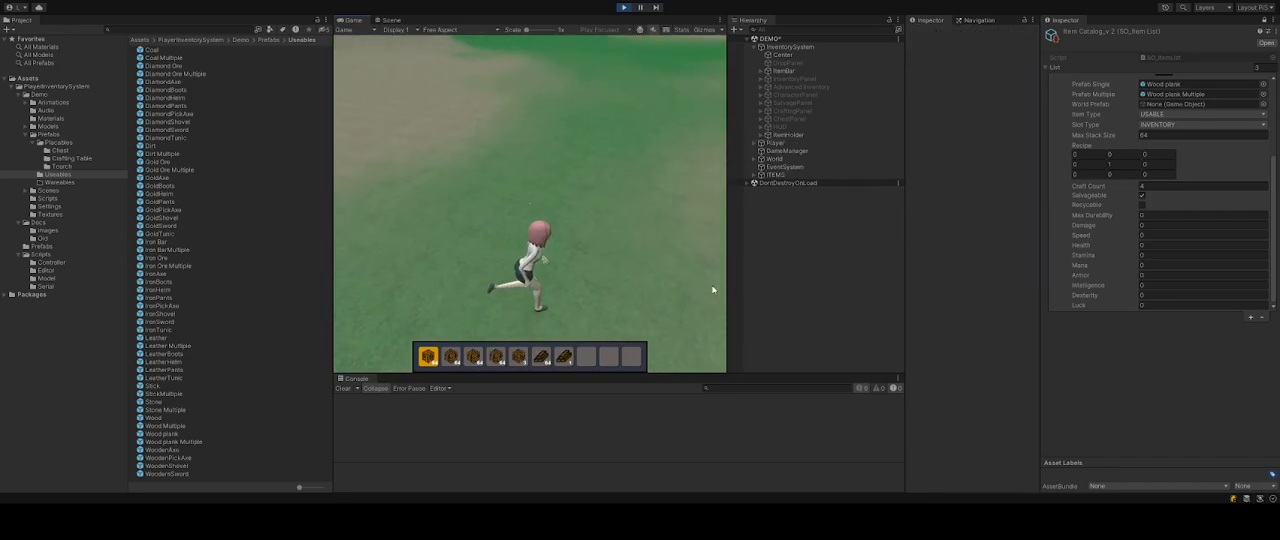
Enable the Advanced Inventory panel and move the wood plank stack from the hotbar into the inventory grid.
{"action": "left_click", "coordinate": [800, 87]}
{"action": "left_click", "coordinate": [932, 34]}
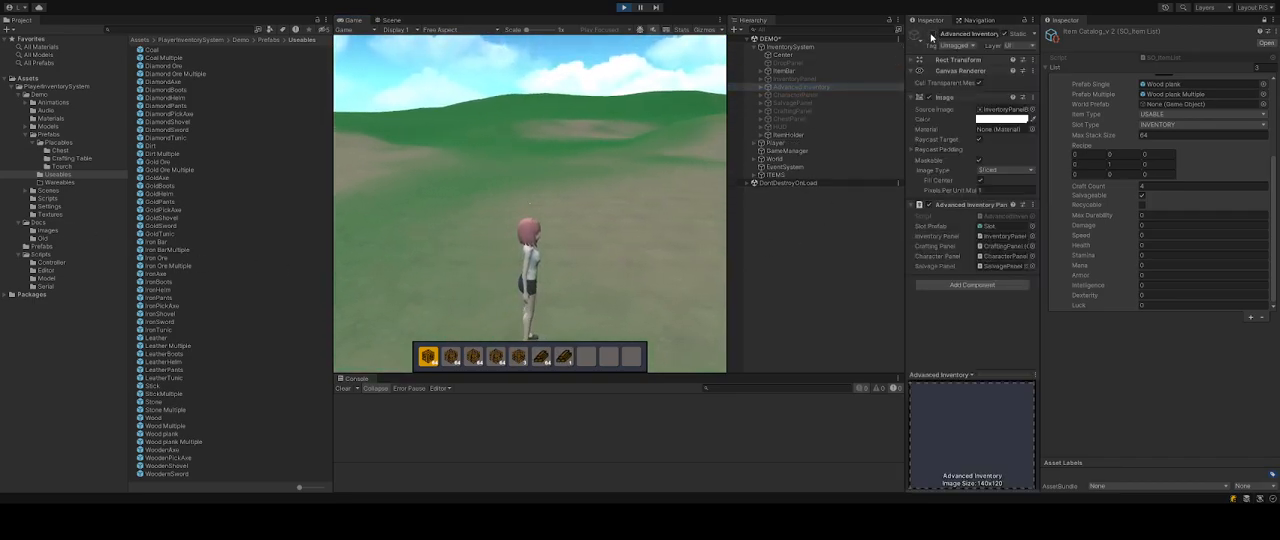
{"action": "left_click_drag", "start_coordinate": [552, 354], "coordinate": [524, 276]}
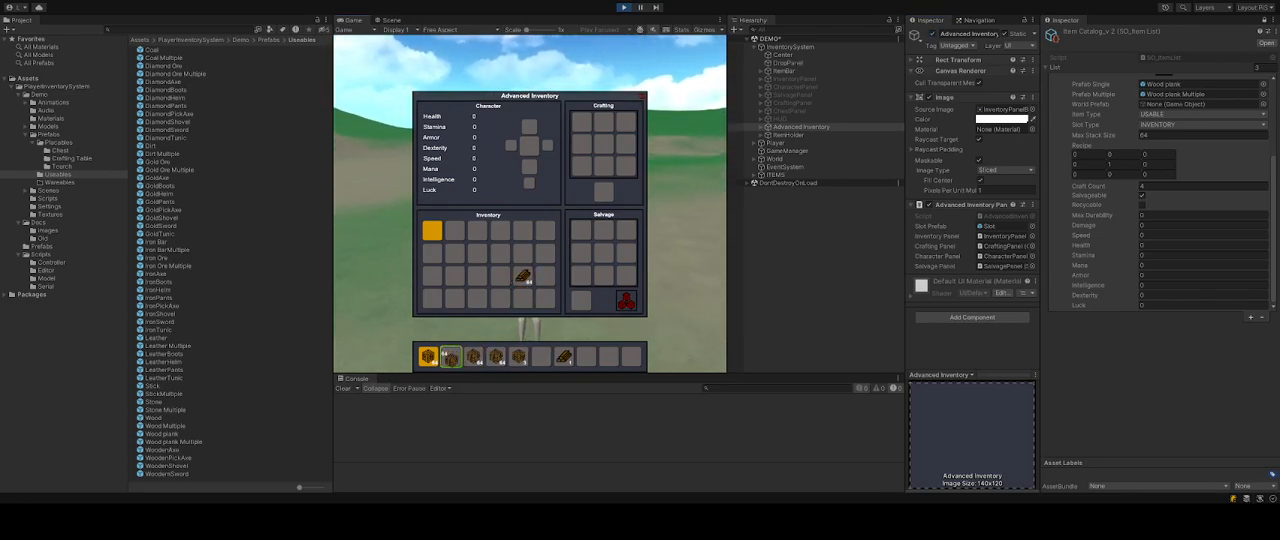
Move the remaining wood stacks from the hotbar into the inventory grid.
{"action": "left_click_drag", "start_coordinate": [453, 359], "coordinate": [458, 303]}
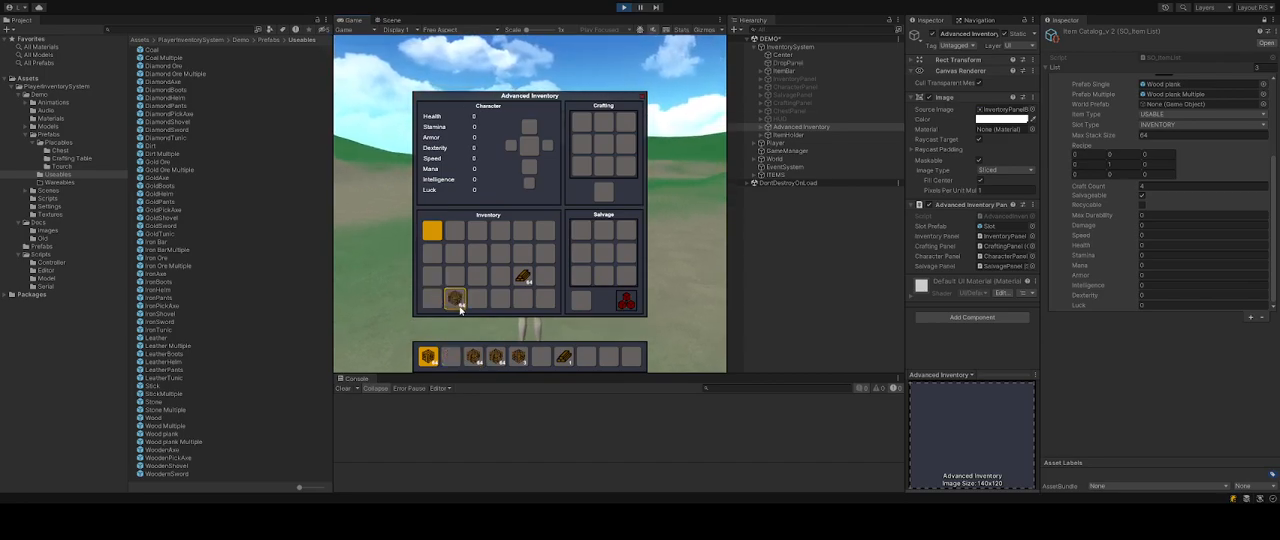
{"action": "left_click_drag", "start_coordinate": [476, 359], "coordinate": [478, 297]}
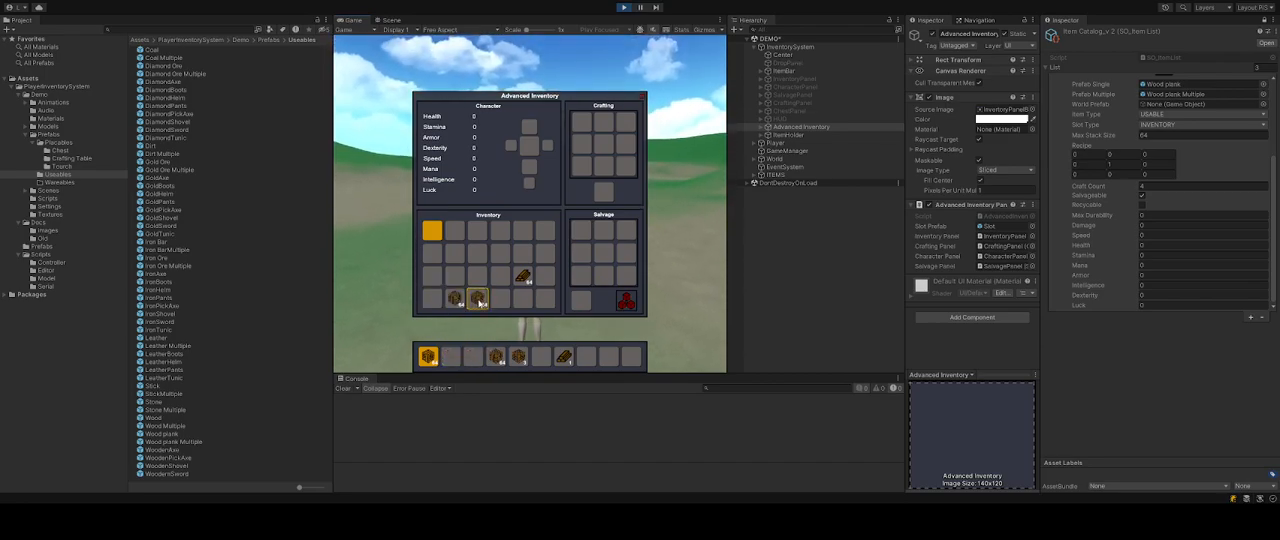
{"action": "key", "text": "i"}
{"action": "left_click", "coordinate": [502, 364], "text": "shift"}
{"action": "left_click", "coordinate": [522, 360], "text": "shift"}
{"action": "left_click", "coordinate": [565, 359], "text": "shift"}
{"action": "left_click", "coordinate": [433, 359], "text": "shift"}
{"action": "key", "text": "i"}
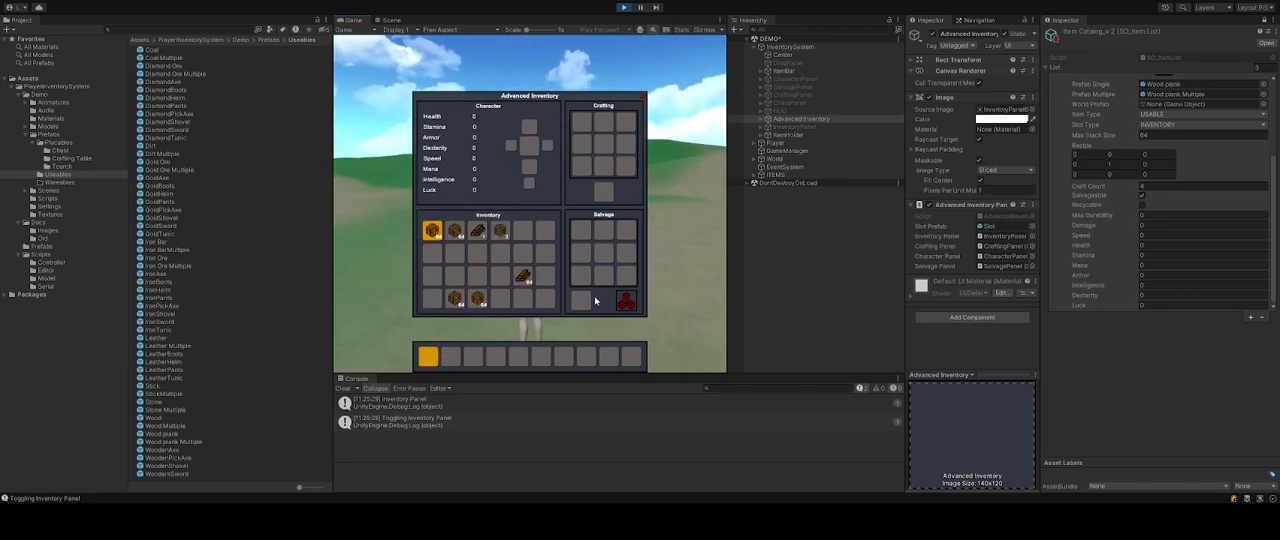
Rearrange the wood block and plank stacks within the inventory grid and pick up a wood block stack.
{"action": "left_click", "coordinate": [476, 234]}
{"action": "left_click", "coordinate": [523, 275]}
{"action": "left_click", "coordinate": [544, 277]}
{"action": "left_click", "coordinate": [477, 298]}
{"action": "left_click", "coordinate": [431, 298]}
{"action": "left_click", "coordinate": [452, 232]}
{"action": "left_click", "coordinate": [431, 252]}
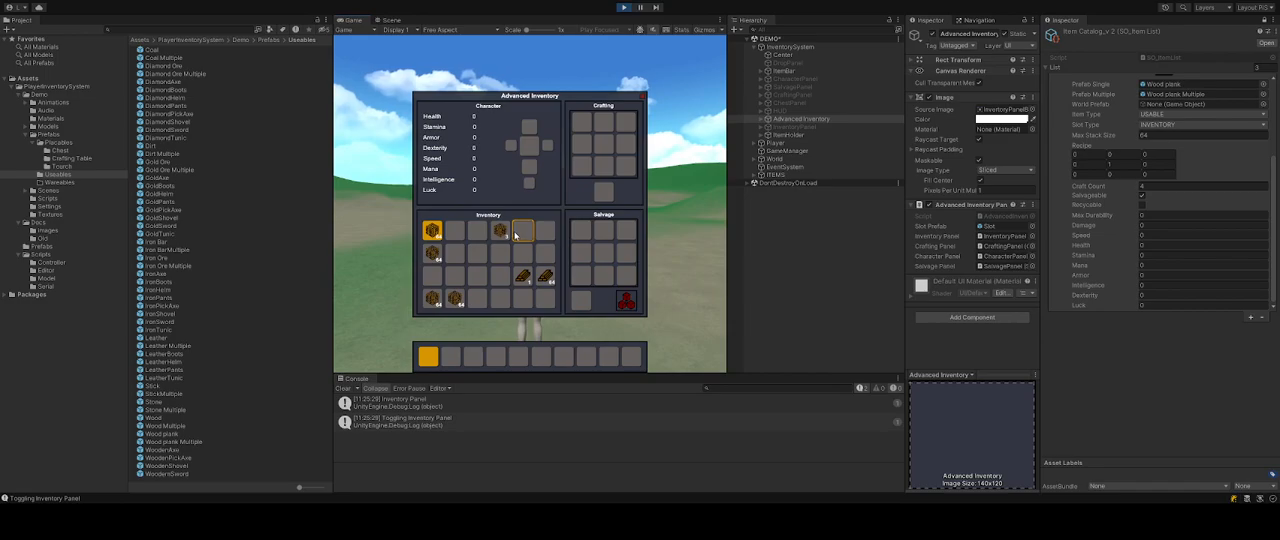
{"action": "left_click", "coordinate": [500, 231]}
{"action": "left_click", "coordinate": [496, 273]}
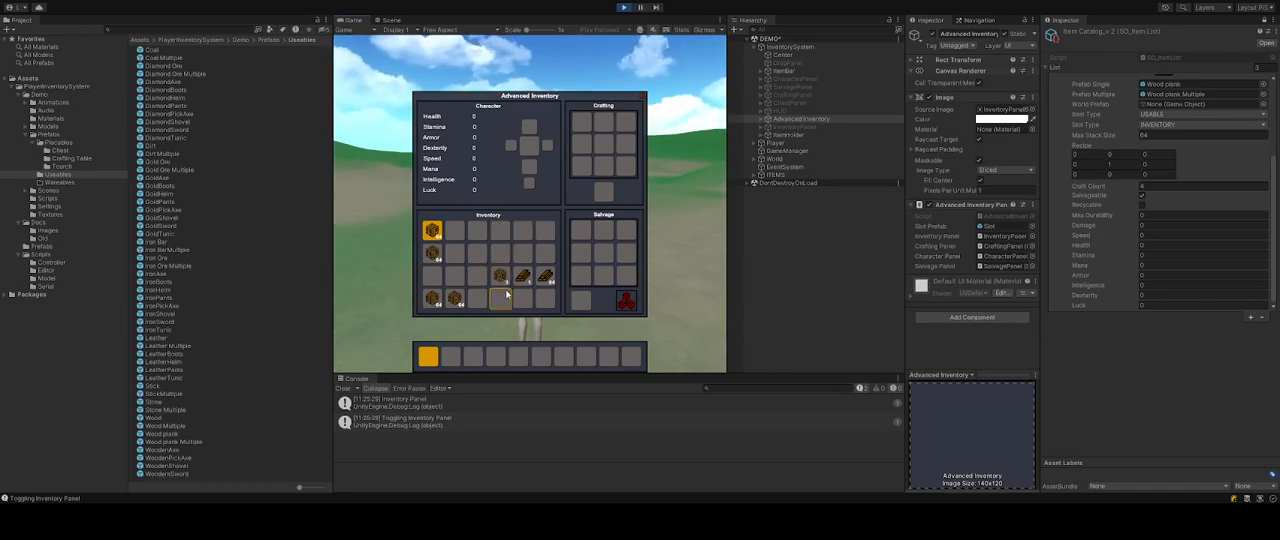
{"action": "left_click", "coordinate": [494, 272]}
{"action": "left_click", "coordinate": [432, 274]}
{"action": "left_click", "coordinate": [454, 298]}
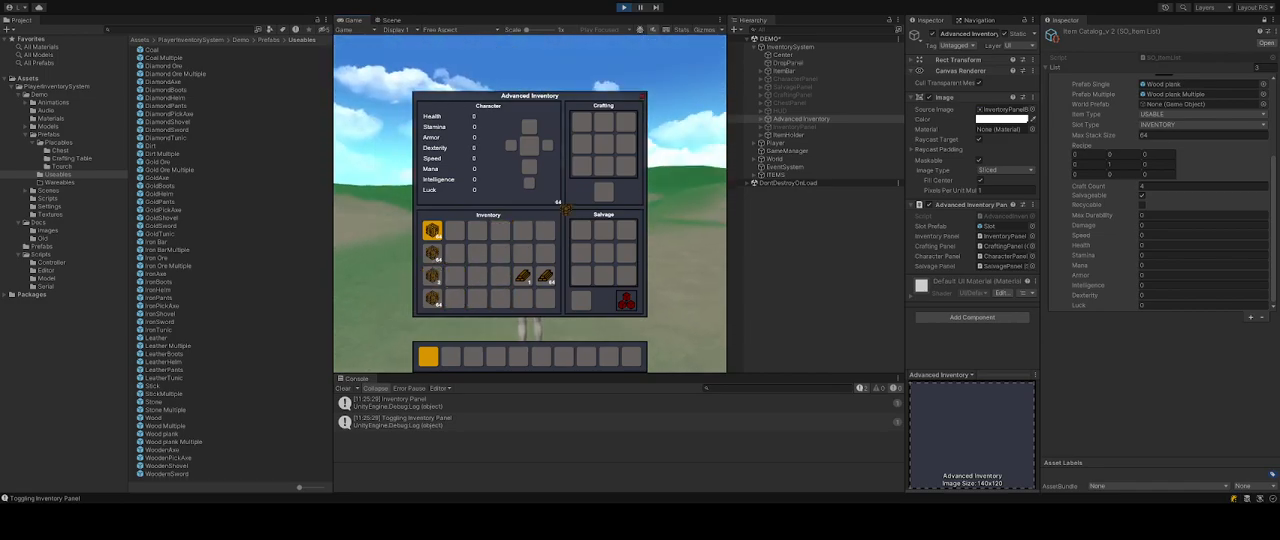
Place the wood block stack into the crafting grid and move it to the centre slot to match the plank recipe.
{"action": "left_click", "coordinate": [580, 167]}
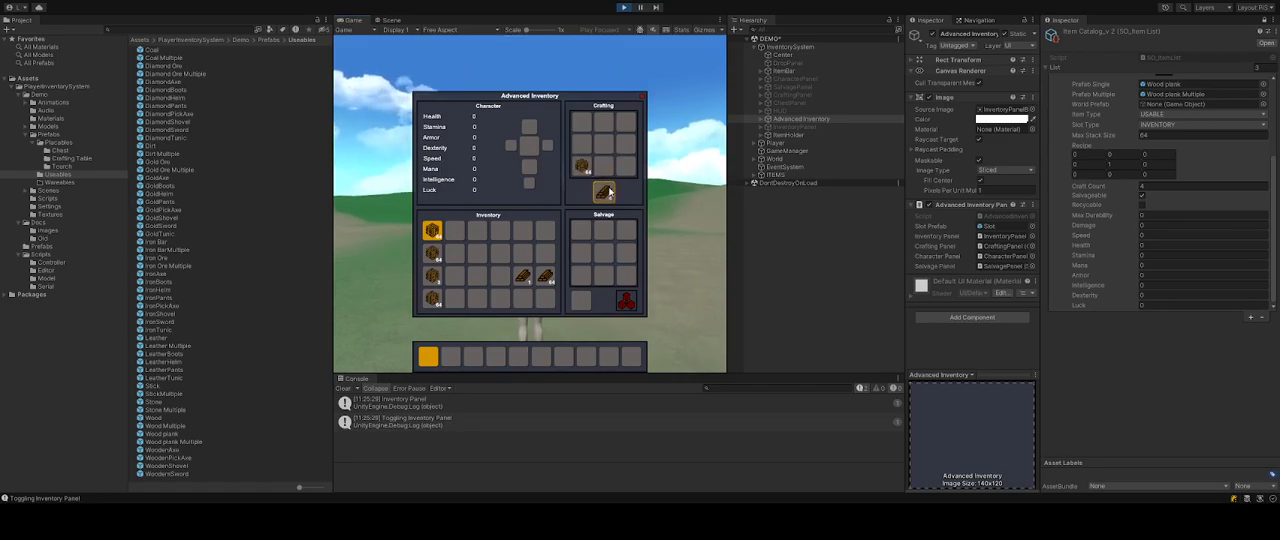
{"action": "left_click", "coordinate": [580, 170]}
{"action": "left_click", "coordinate": [582, 124]}
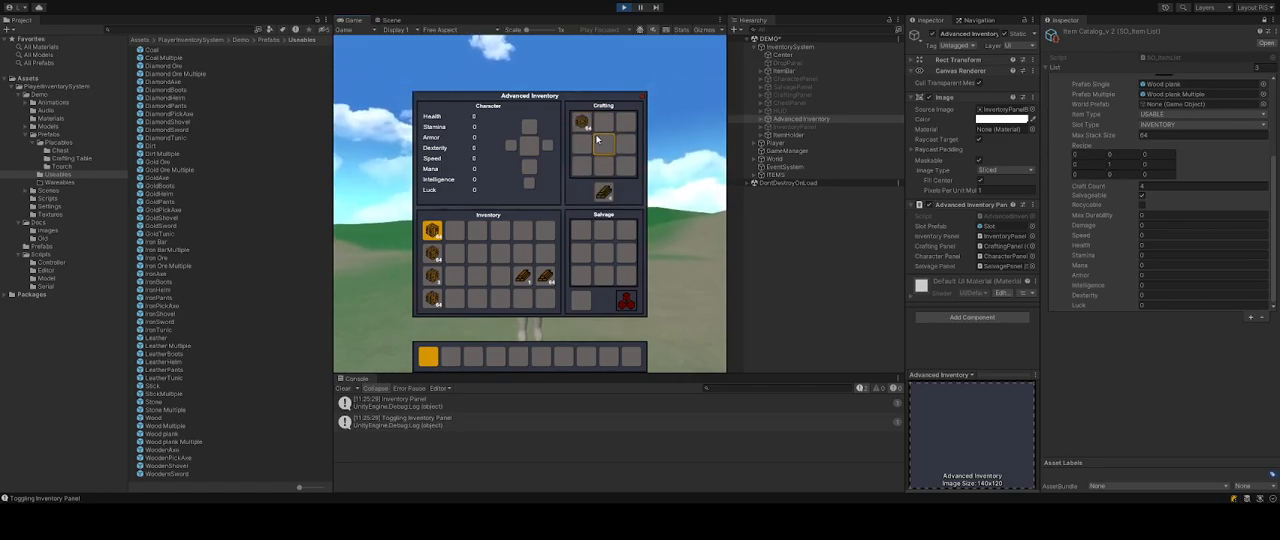
{"action": "left_click", "coordinate": [1114, 164]}
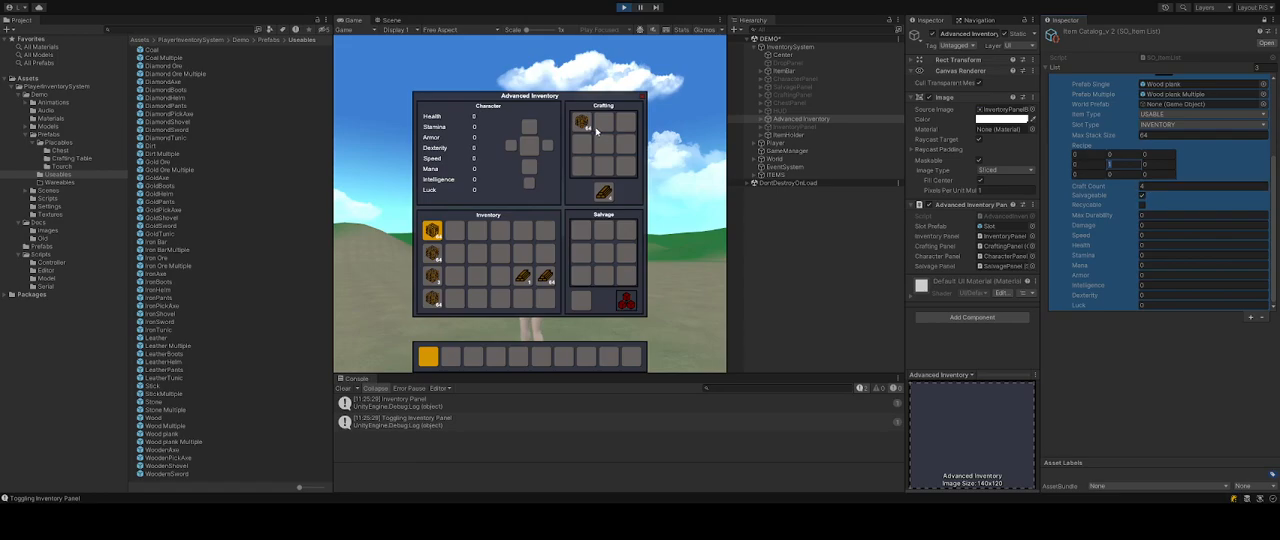
{"action": "left_click_drag", "start_coordinate": [581, 122], "coordinate": [603, 143]}
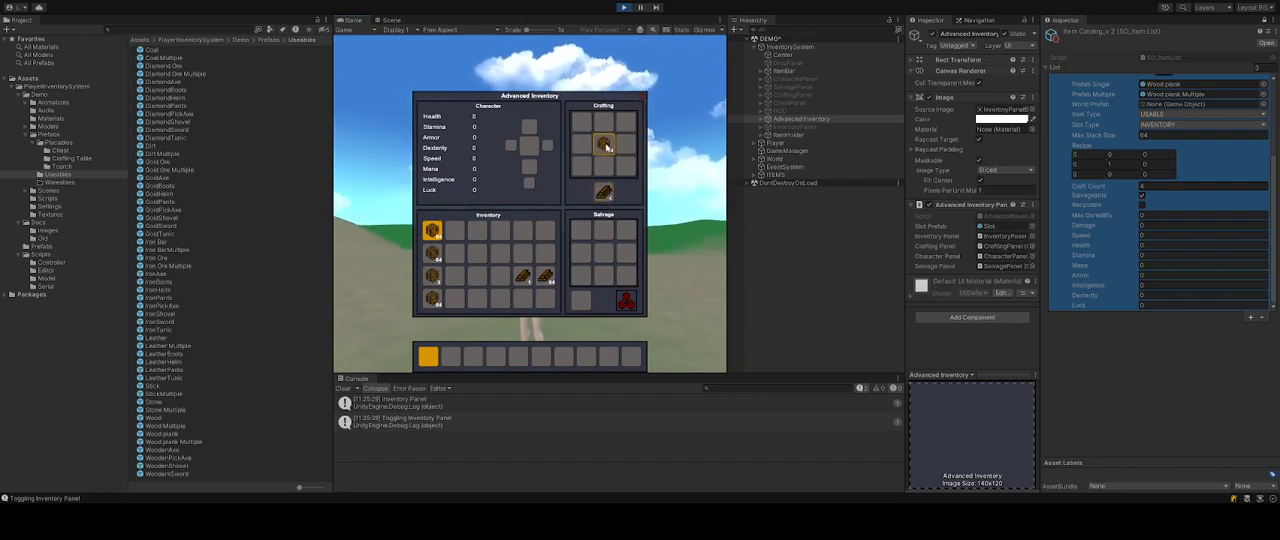
Craft wood planks repeatedly from the crafting output and store them in the inventory.
{"action": "left_click", "coordinate": [603, 194]}
{"action": "left_click", "coordinate": [603, 194]}
{"action": "left_click", "coordinate": [603, 194]}
{"action": "left_click", "coordinate": [603, 193]}
{"action": "left_click", "coordinate": [603, 193]}
{"action": "left_click", "coordinate": [603, 193]}
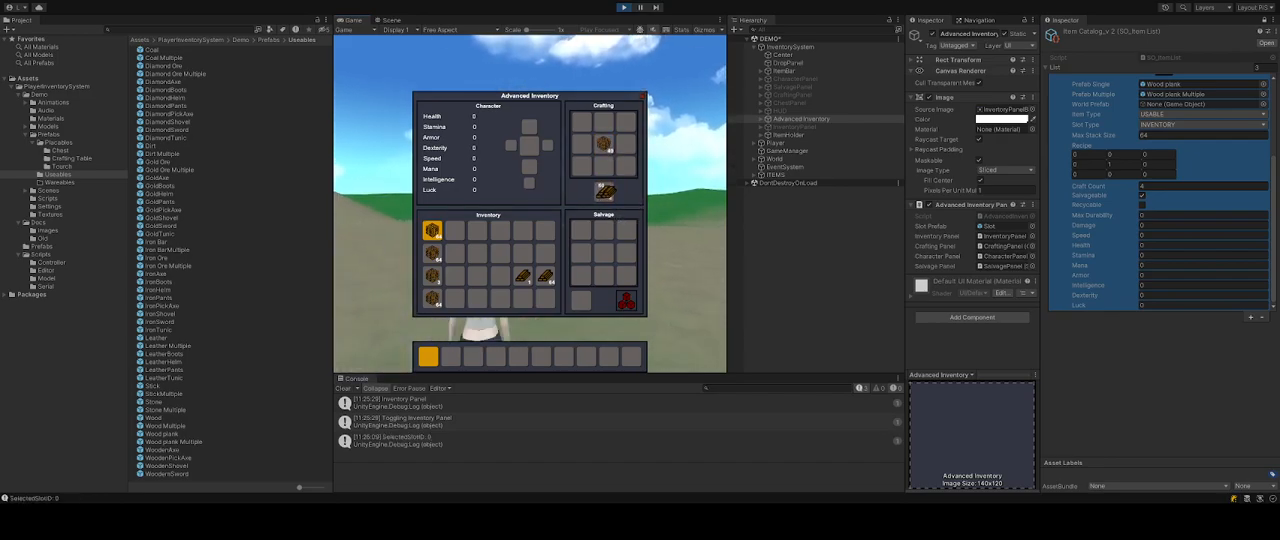
{"action": "left_click", "coordinate": [603, 193]}
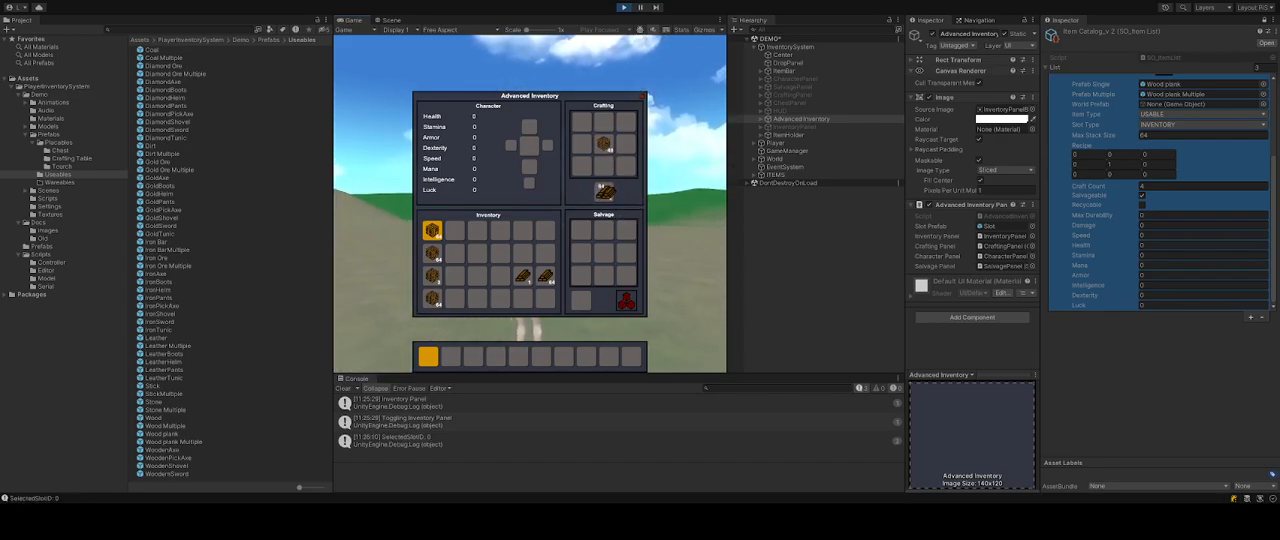
{"action": "left_click", "coordinate": [545, 230]}
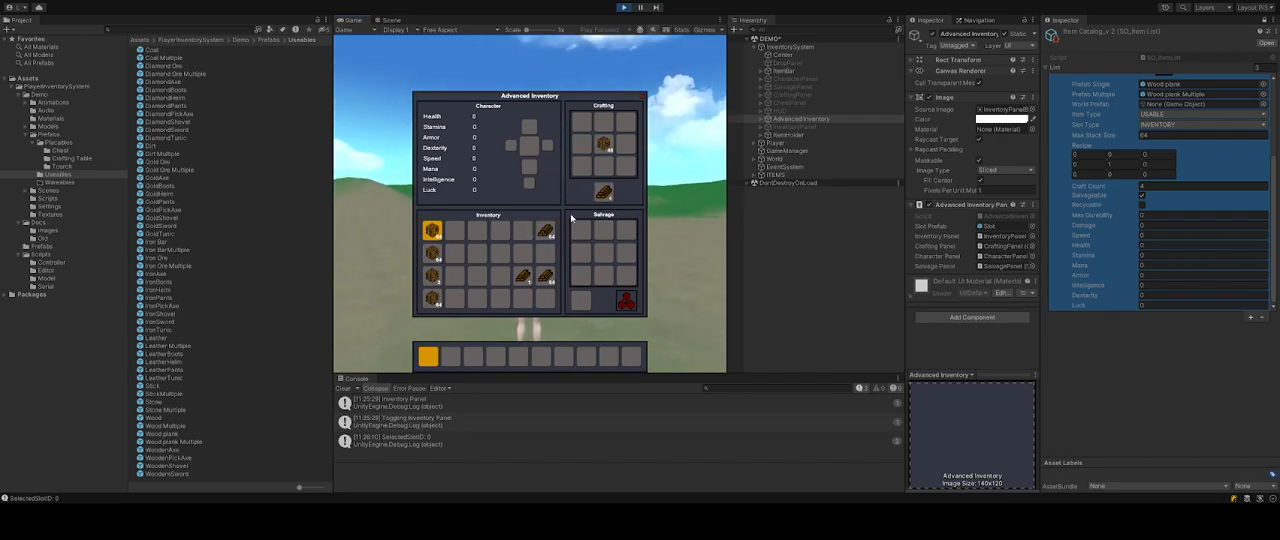
{"action": "left_click", "coordinate": [603, 193]}
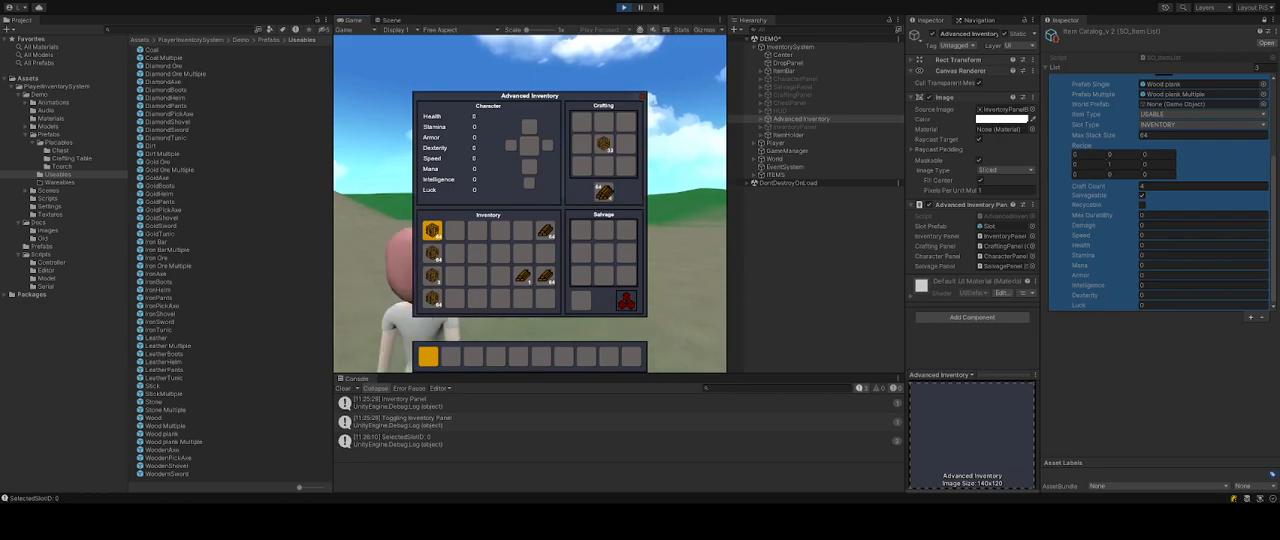
Continue crafting wood planks and placing the crafted stacks into free inventory slots.
{"action": "left_click", "coordinate": [522, 230]}
{"action": "left_click", "coordinate": [598, 192]}
{"action": "left_click", "coordinate": [598, 192]}
{"action": "left_click", "coordinate": [598, 192]}
{"action": "left_click", "coordinate": [598, 192]}
{"action": "left_click", "coordinate": [598, 192]}
{"action": "left_click", "coordinate": [598, 192]}
{"action": "left_click", "coordinate": [598, 192]}
{"action": "left_click", "coordinate": [598, 192]}
{"action": "left_click", "coordinate": [545, 253]}
{"action": "left_click", "coordinate": [598, 192]}
{"action": "left_click", "coordinate": [598, 191]}
{"action": "left_click", "coordinate": [598, 191]}
{"action": "left_click", "coordinate": [598, 191]}
{"action": "left_click", "coordinate": [598, 191]}
{"action": "left_click", "coordinate": [598, 191]}
{"action": "left_click", "coordinate": [598, 191]}
{"action": "left_click", "coordinate": [598, 191]}
{"action": "left_click", "coordinate": [598, 191]}
{"action": "left_click", "coordinate": [522, 254]}
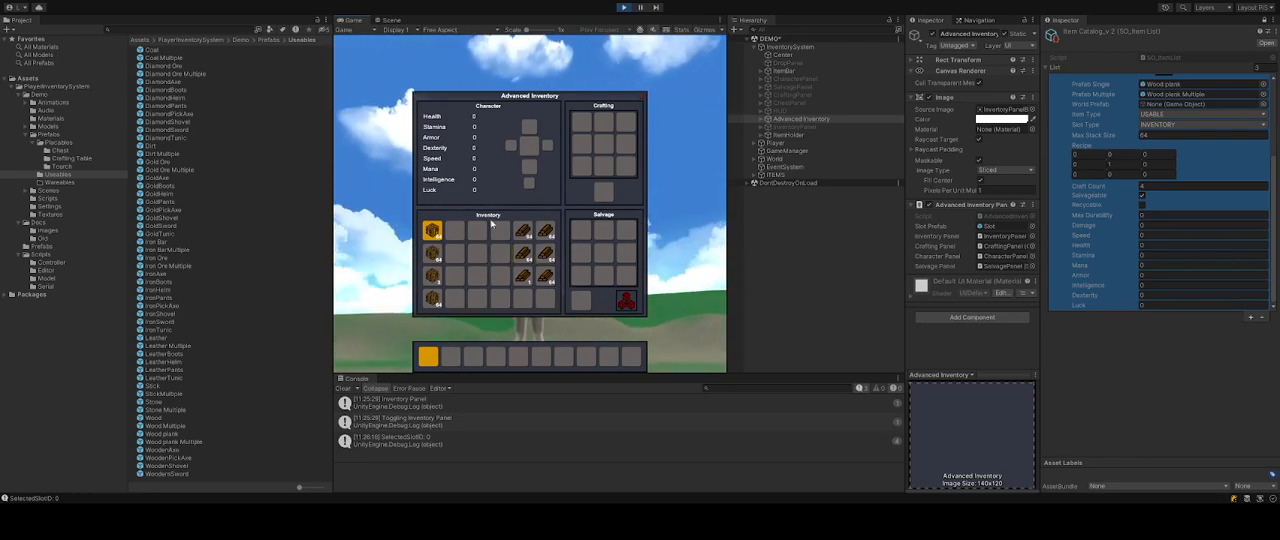
Merge and reorganise the wood plank stacks in the inventory grid.
{"action": "mouse_move", "coordinate": [435, 237]}
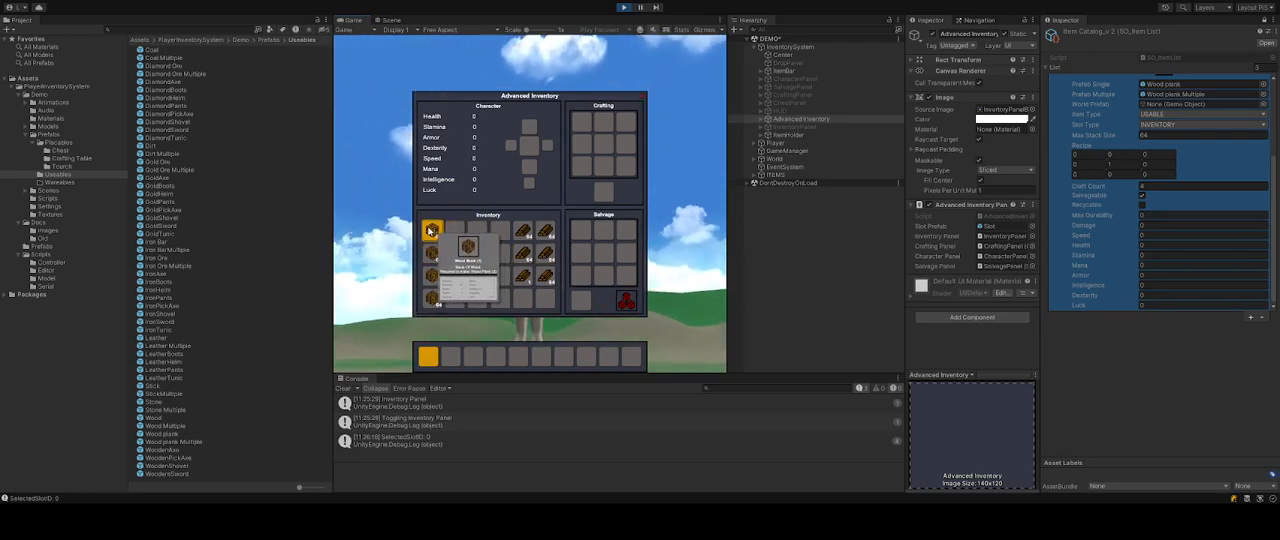
{"action": "left_click", "coordinate": [425, 230]}
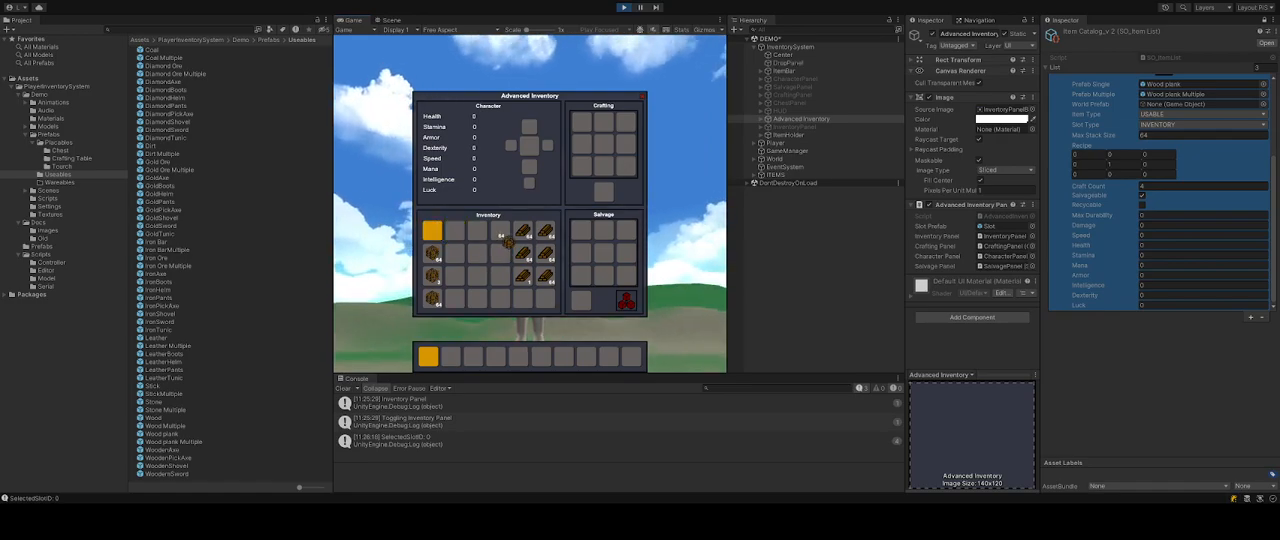
{"action": "left_click", "coordinate": [502, 236]}
{"action": "left_click_drag", "start_coordinate": [526, 280], "coordinate": [545, 298]}
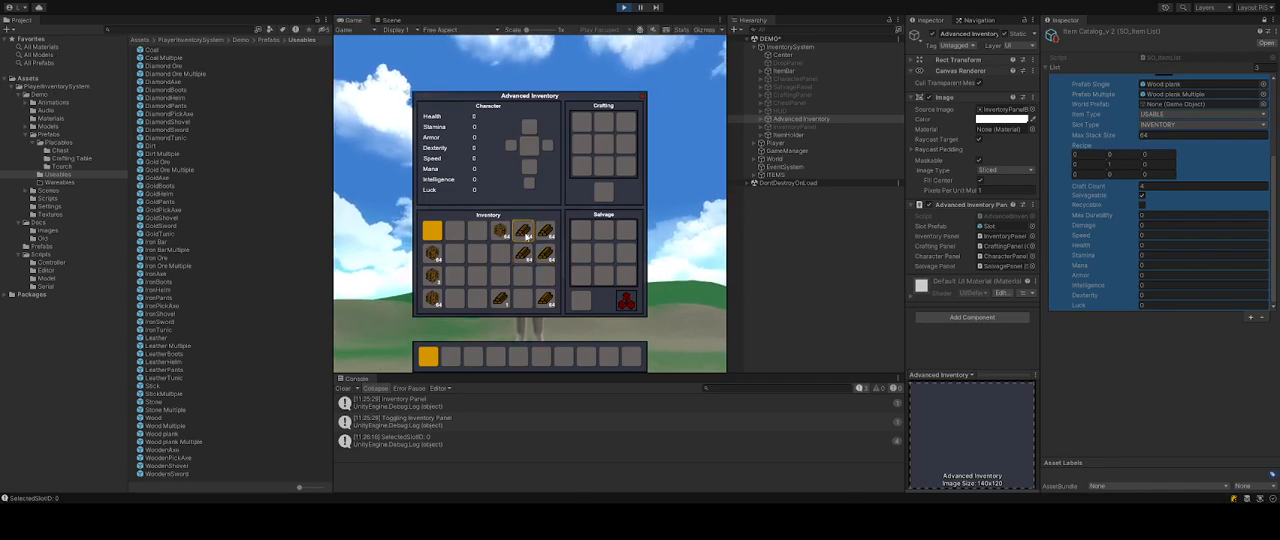
{"action": "left_click_drag", "start_coordinate": [500, 298], "coordinate": [523, 298]}
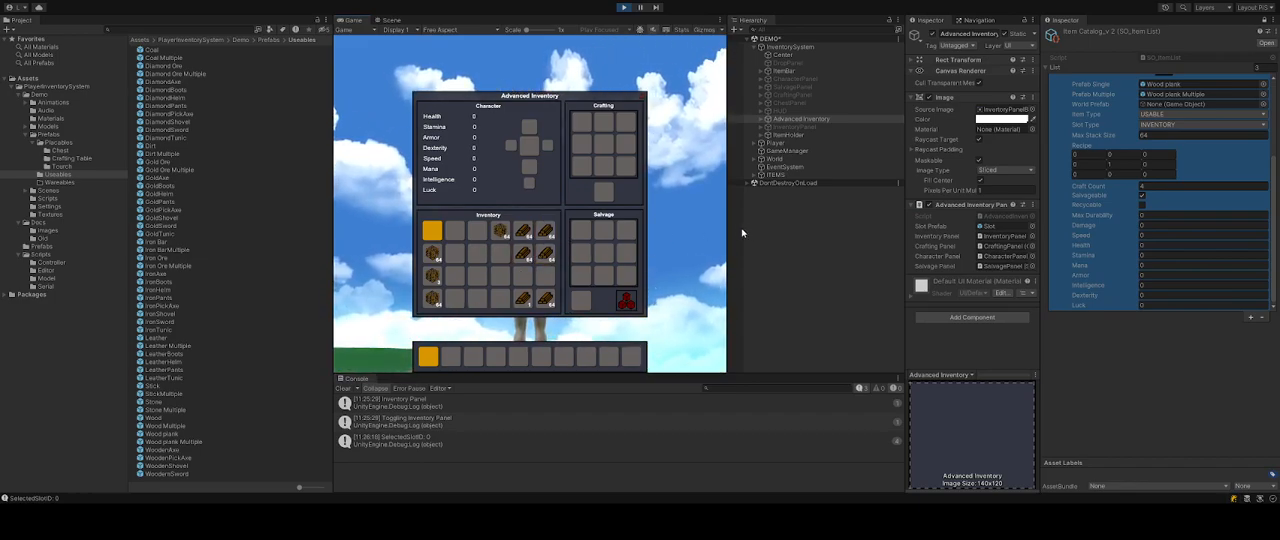
Add a new item entry to the catalog list and rename it Stick.
{"action": "scroll", "coordinate": [1130, 210], "scroll_direction": "up", "scroll_amount": 5}
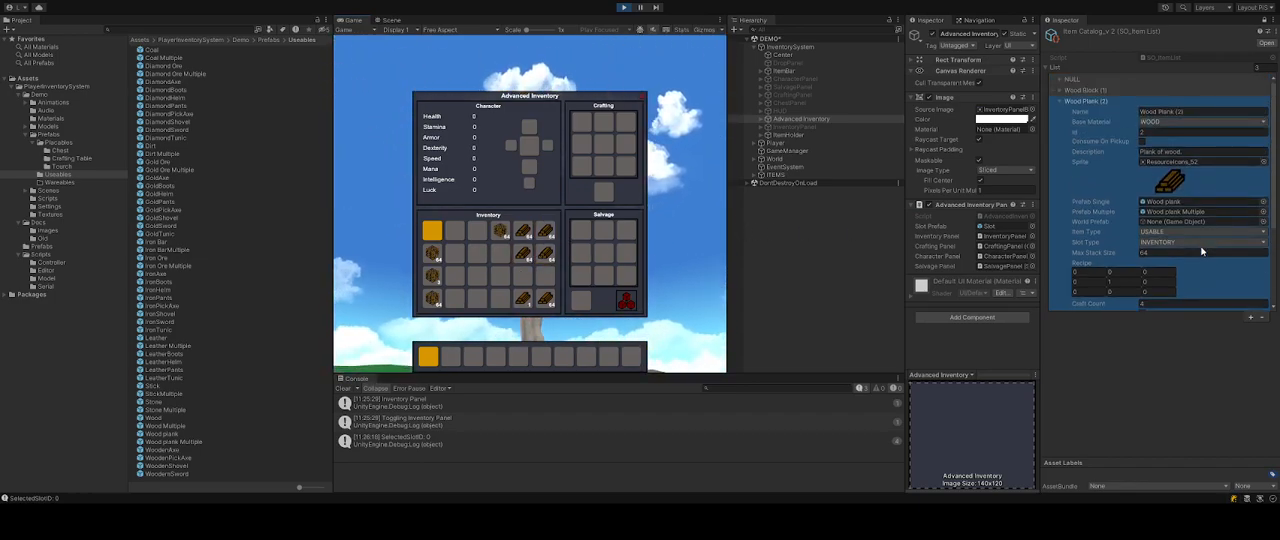
{"action": "left_click", "coordinate": [1061, 102]}
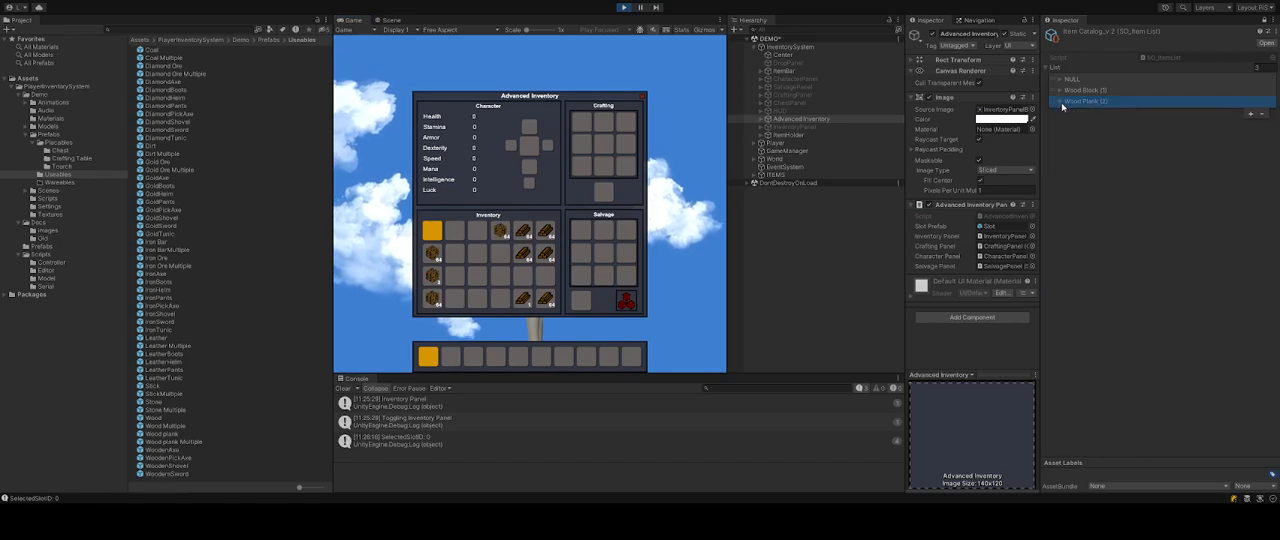
{"action": "left_click", "coordinate": [1250, 114]}
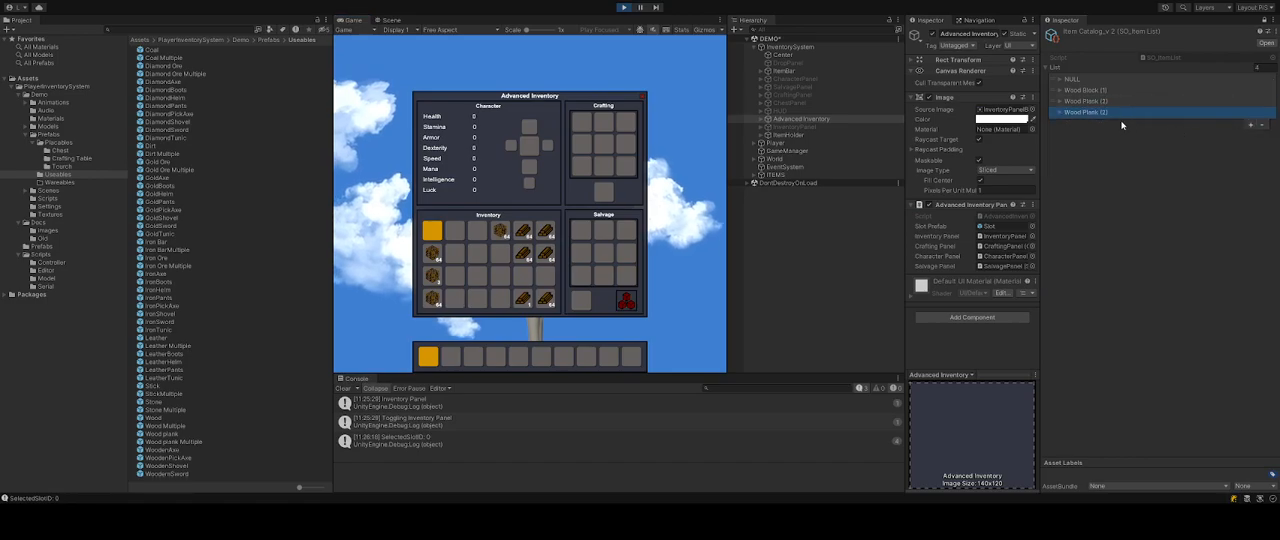
{"action": "left_click", "coordinate": [1060, 112]}
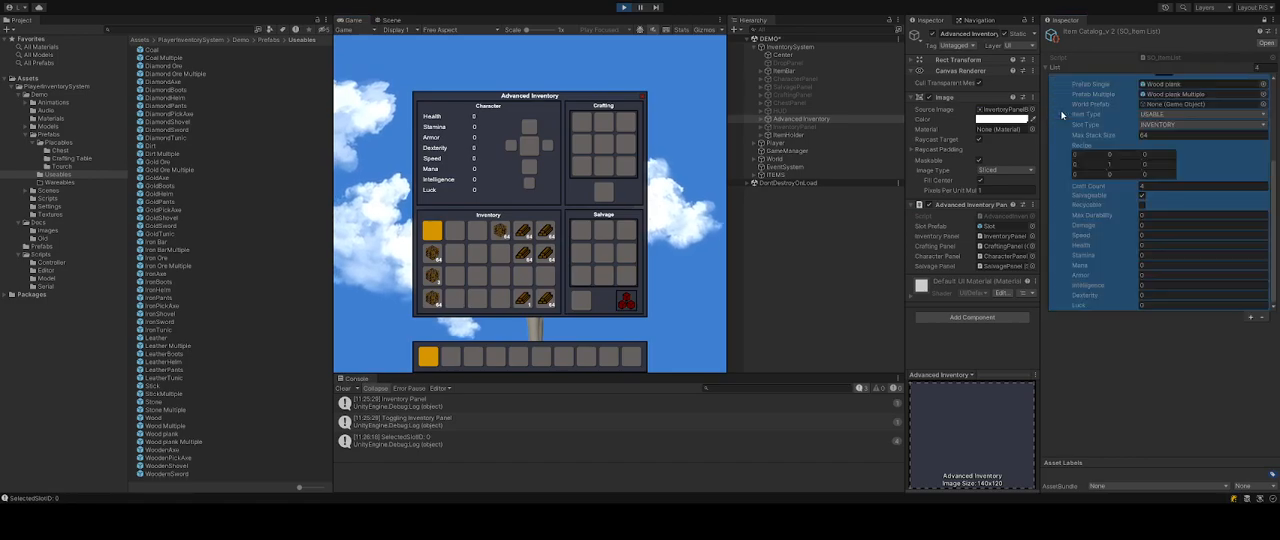
{"action": "scroll", "coordinate": [1178, 104], "scroll_direction": "up", "scroll_amount": 3}
{"action": "left_click", "coordinate": [1175, 124]}
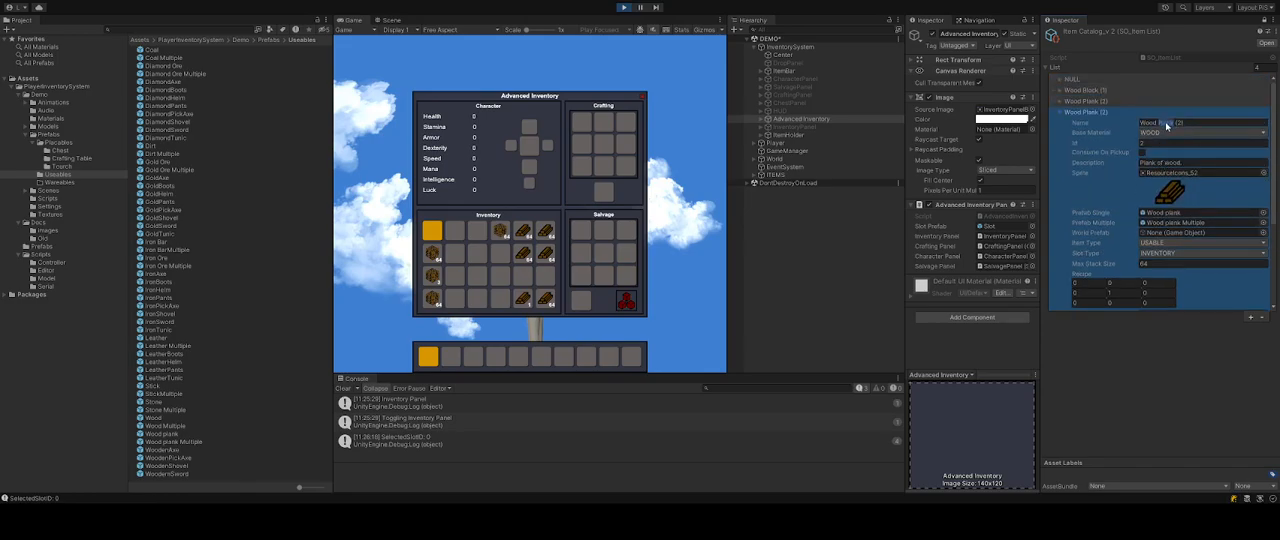
{"action": "key", "text": "BackSpace"}
{"action": "key", "text": "BackSpace"}
{"action": "key", "text": "BackSpace"}
{"action": "key", "text": "BackSpace"}
{"action": "key", "text": "BackSpace"}
{"action": "key", "text": "BackSpace"}
{"action": "type", "text": "Stone"}
{"action": "key", "text": "BackSpace"}
{"action": "key", "text": "Tab"}
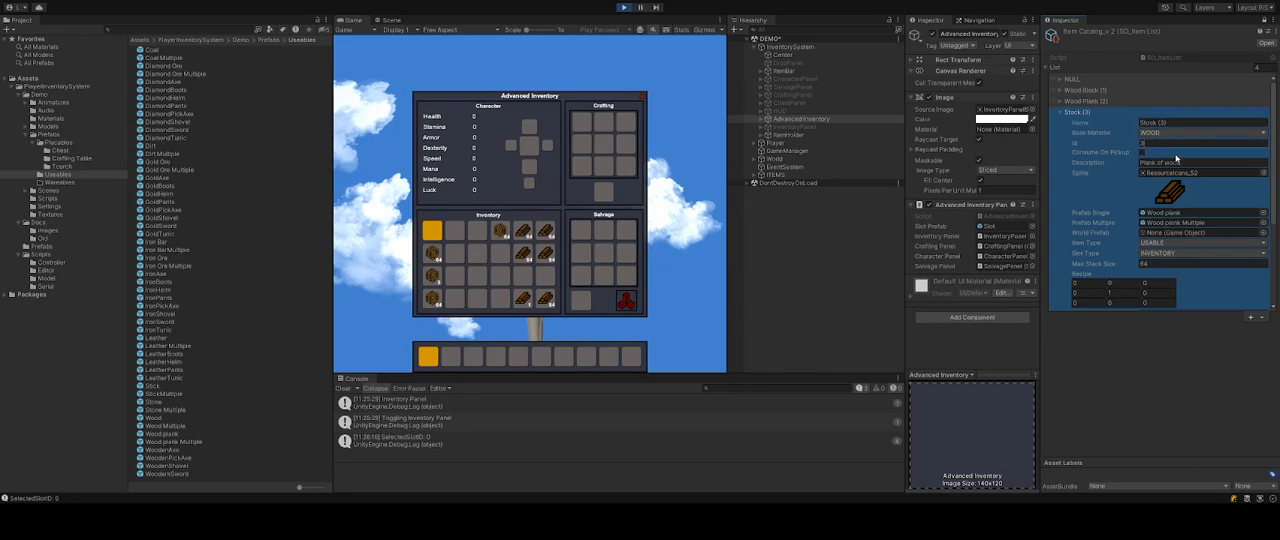
Set the Stick entry's description to "A Wooden Stick".
{"action": "left_click", "coordinate": [1196, 163]}
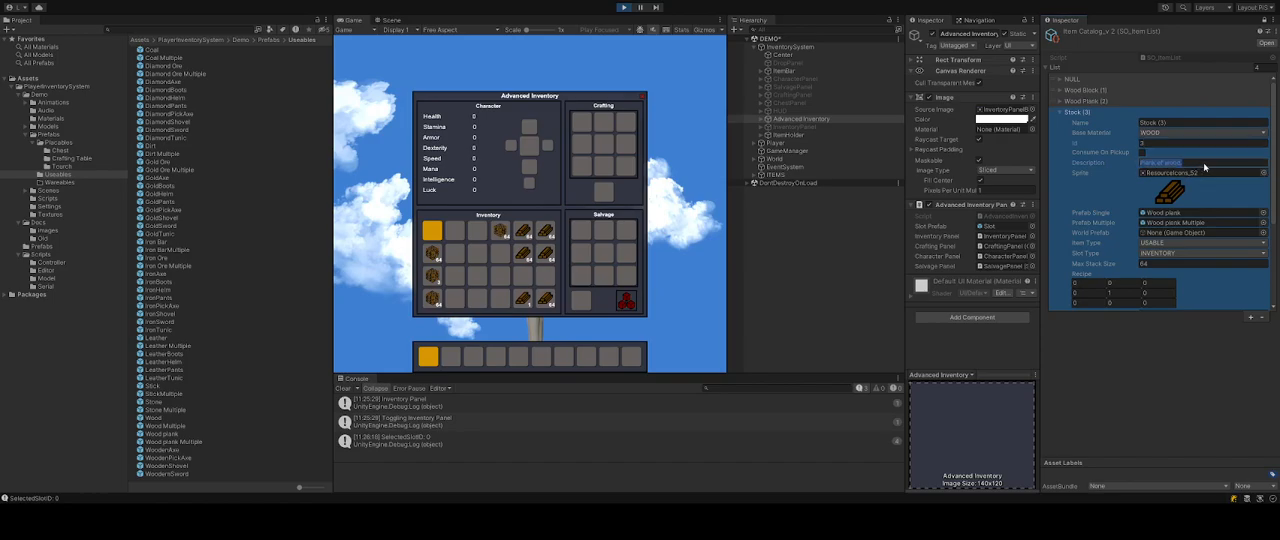
{"action": "type", "text": "A"}
{"action": "key", "text": "Delete"}
{"action": "type", "text": "Wooden Stick"}
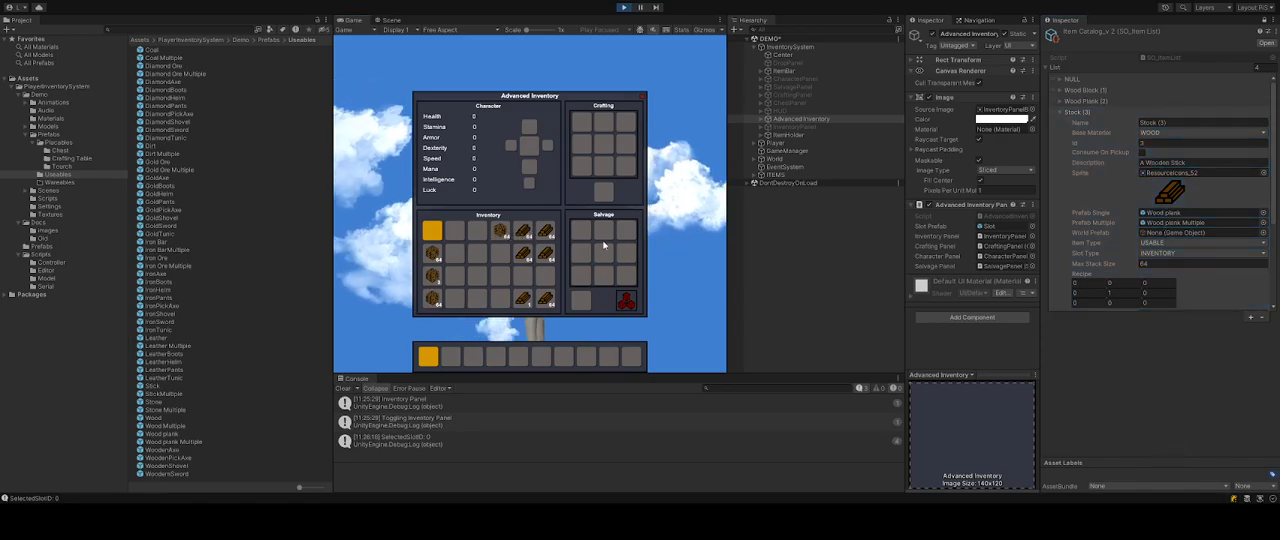
Move a plank stack to the hotbar and back into the inventory.
{"action": "mouse_move", "coordinate": [528, 237]}
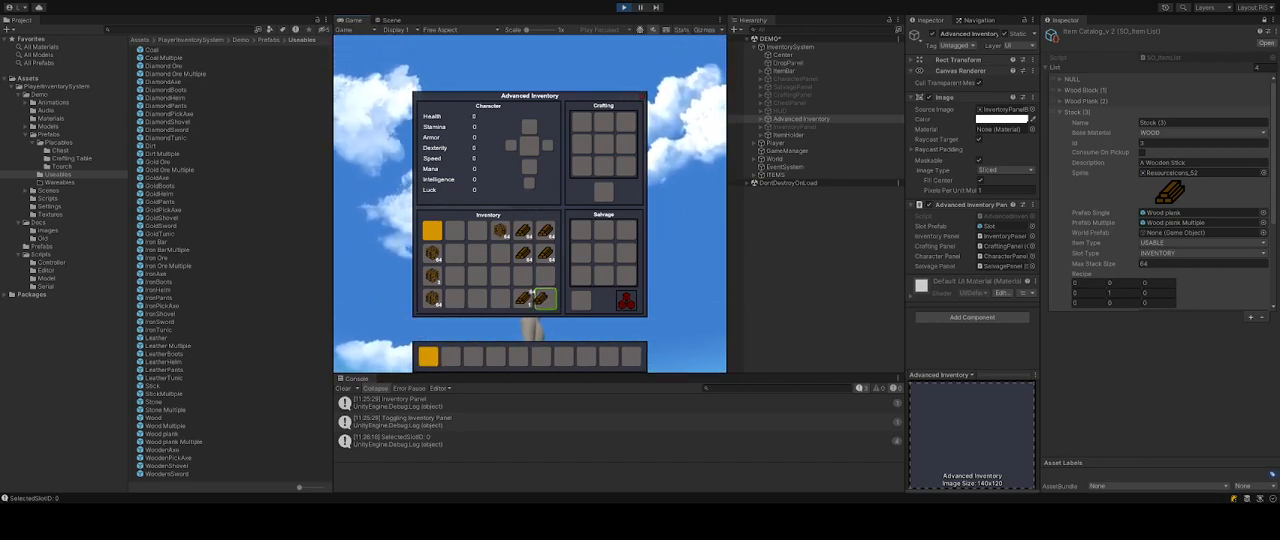
{"action": "left_click_drag", "start_coordinate": [544, 298], "coordinate": [540, 358]}
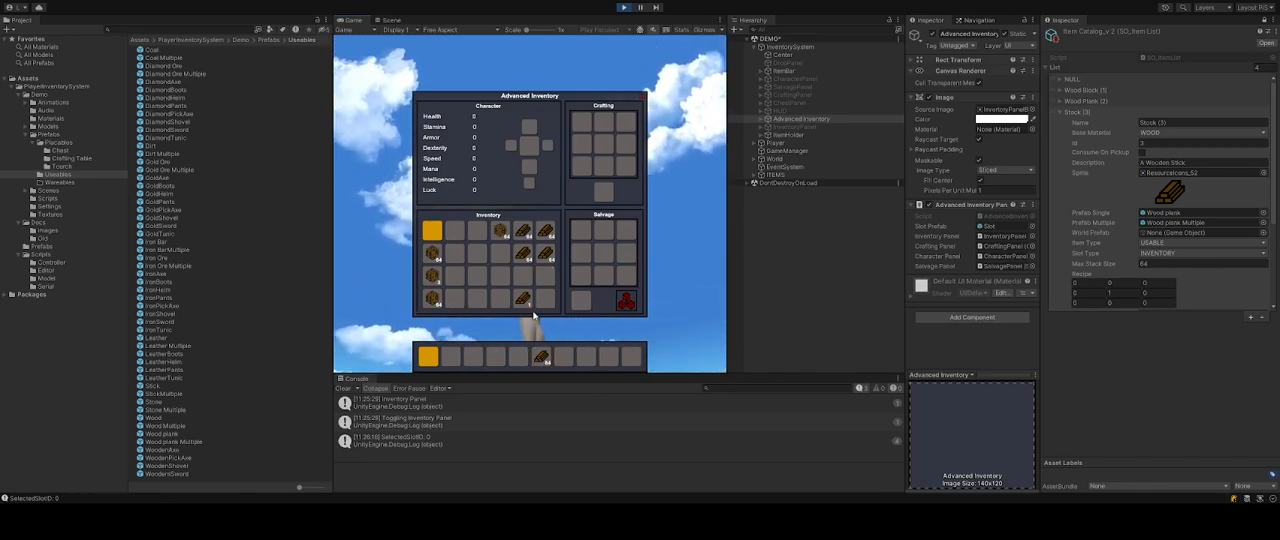
{"action": "left_click_drag", "start_coordinate": [541, 357], "coordinate": [545, 298]}
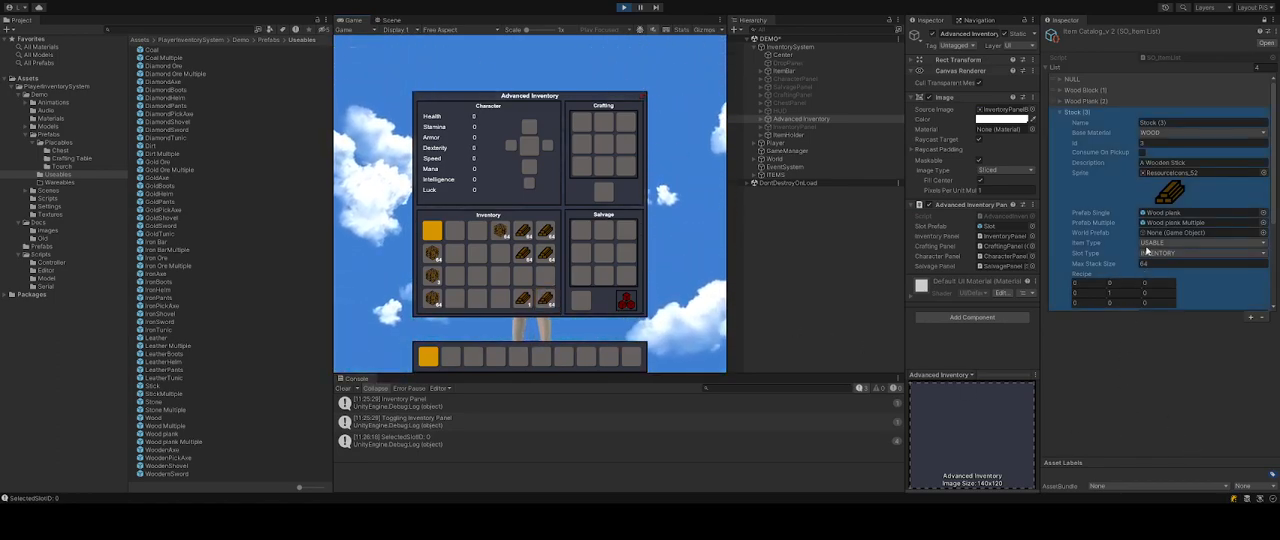
{"action": "left_click", "coordinate": [545, 253]}
Set the Stick entry's sprite to Resourcesicons_51.
{"action": "left_click", "coordinate": [1132, 235]}
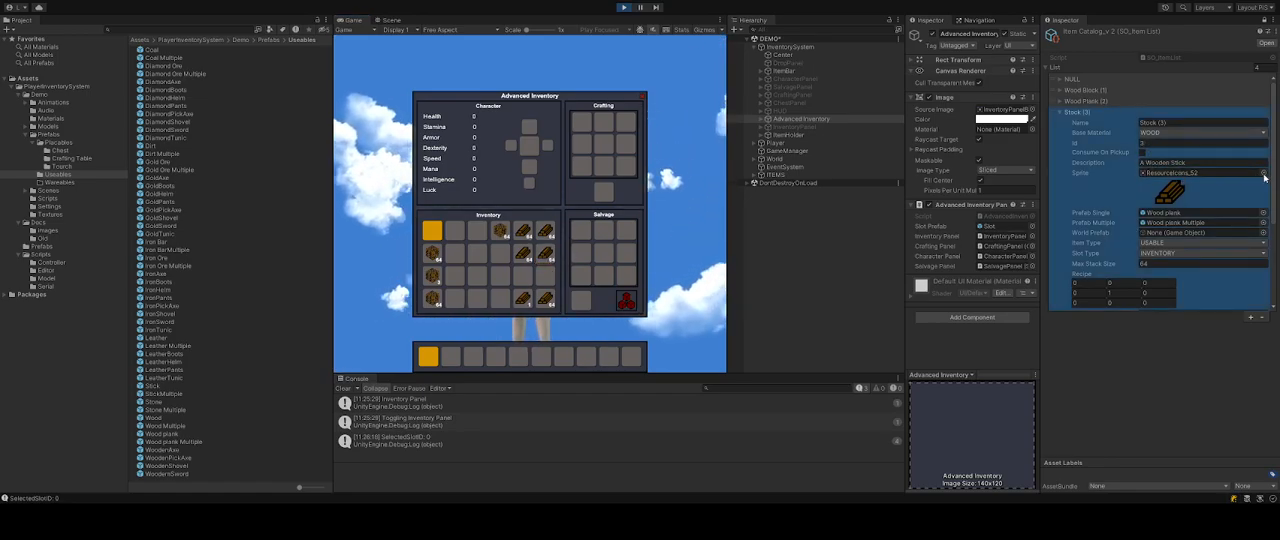
{"action": "double_click", "coordinate": [1047, 245]}
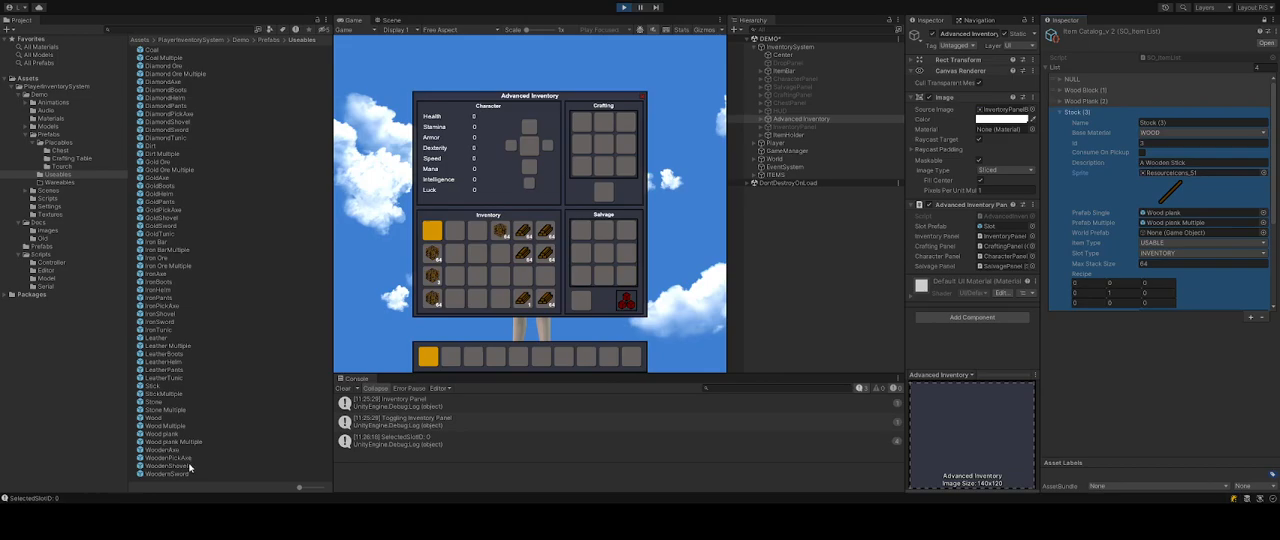
Select the Stick and StickMultiple prefabs and set their Dropped Item ID to 3.
{"action": "left_click", "coordinate": [149, 387]}
{"action": "left_click", "coordinate": [178, 396], "text": "shift"}
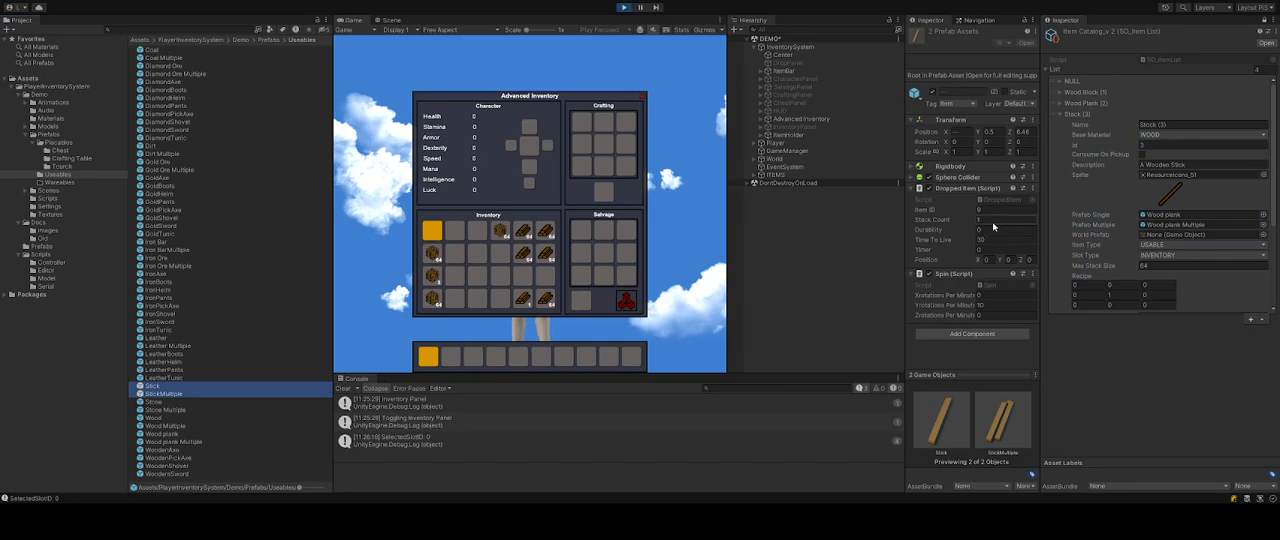
{"action": "left_click_drag", "start_coordinate": [905, 213], "coordinate": [818, 213]}
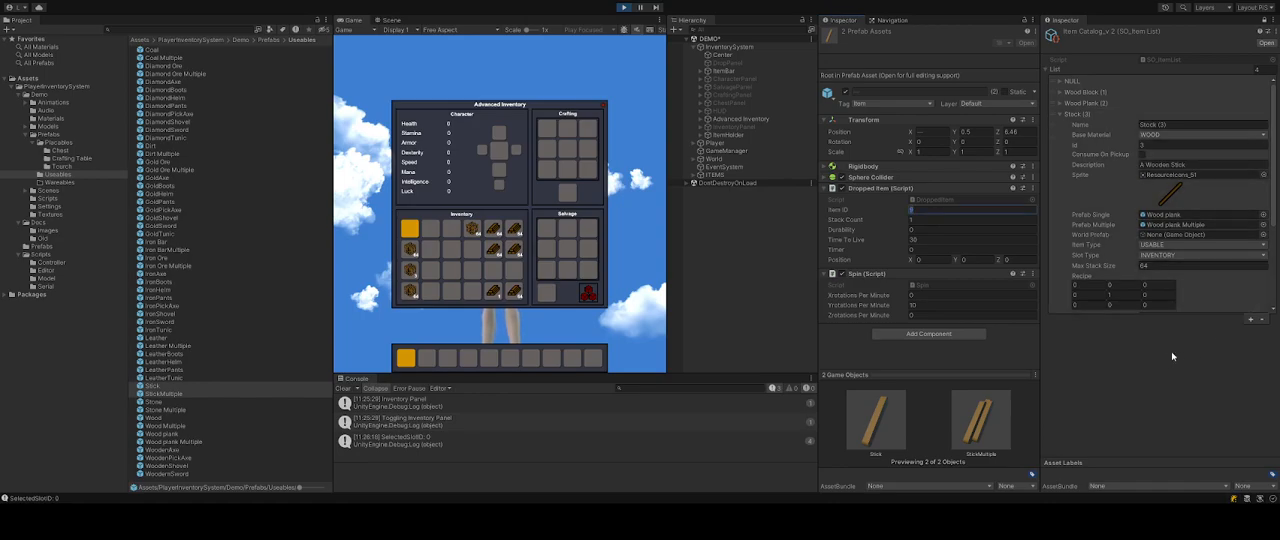
{"action": "type", "text": "3"}
{"action": "key", "text": "Return"}
Set the StickMultiple prefab's Stack Count to 64.
{"action": "left_click", "coordinate": [184, 394]}
{"action": "left_click", "coordinate": [923, 220]}
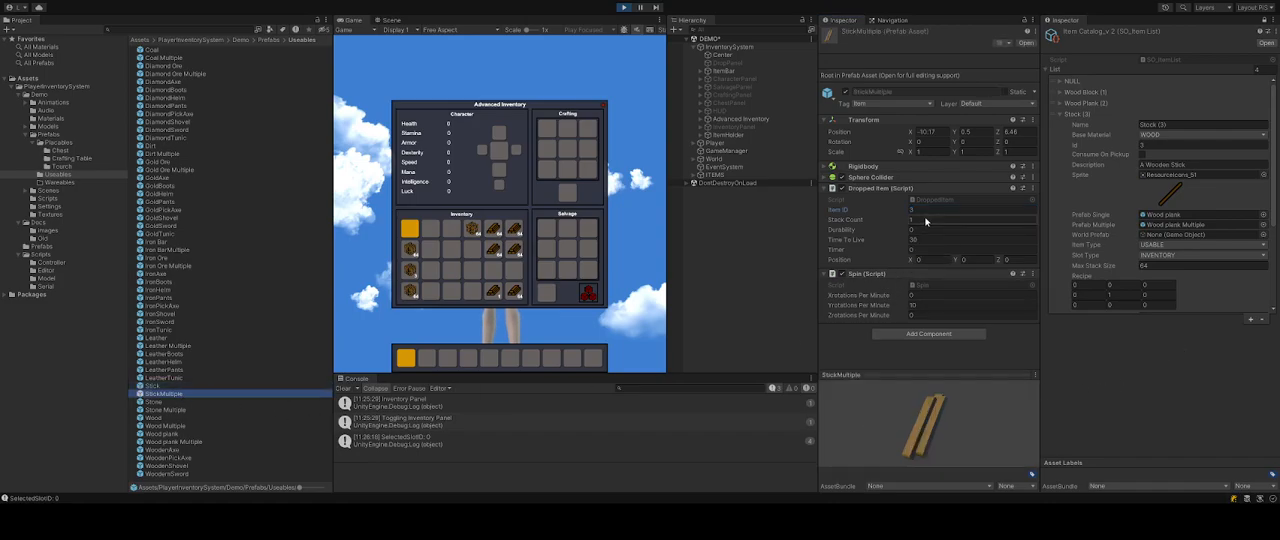
{"action": "type", "text": "64"}
{"action": "key", "text": "Return"}
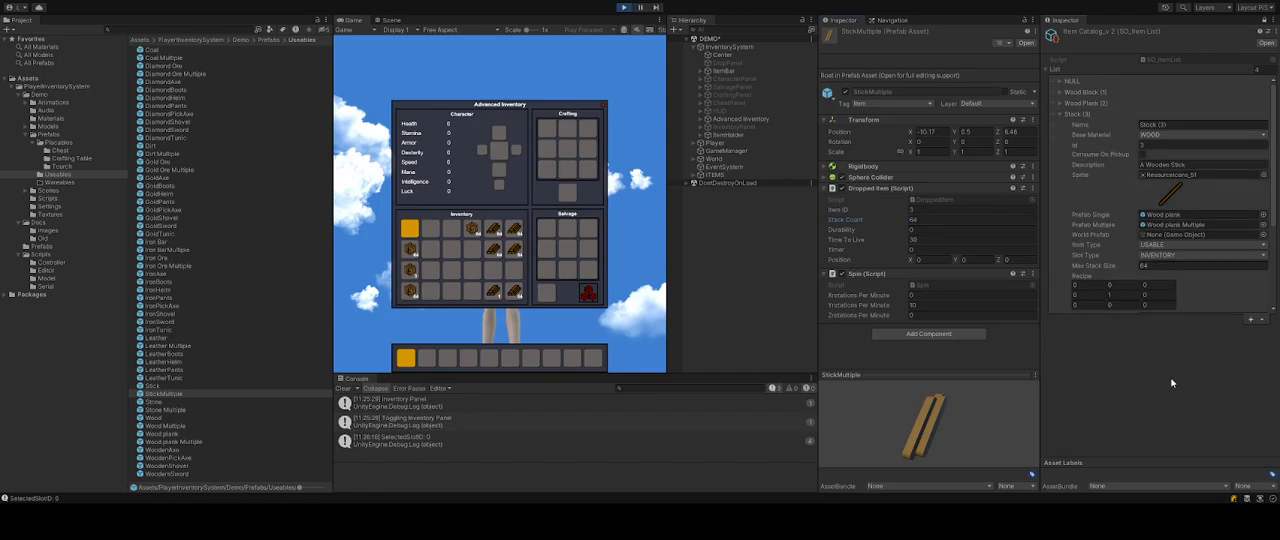
Assign the Stick and StickMultiple prefabs as the Stick entry's single and multiple prefabs.
{"action": "left_click", "coordinate": [931, 230]}
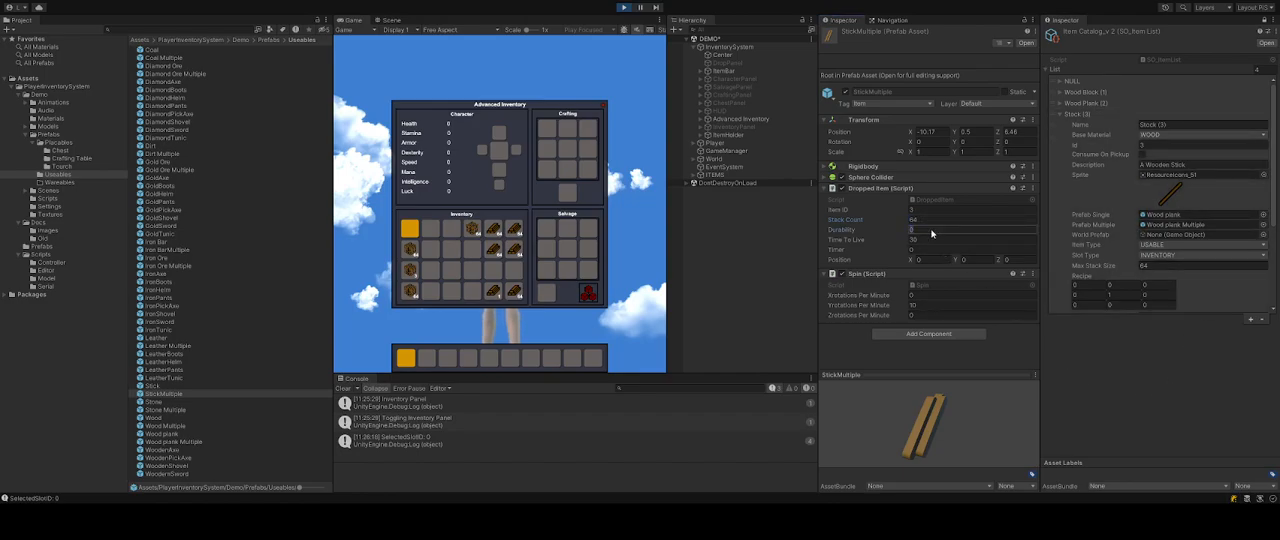
{"action": "left_click", "coordinate": [940, 241]}
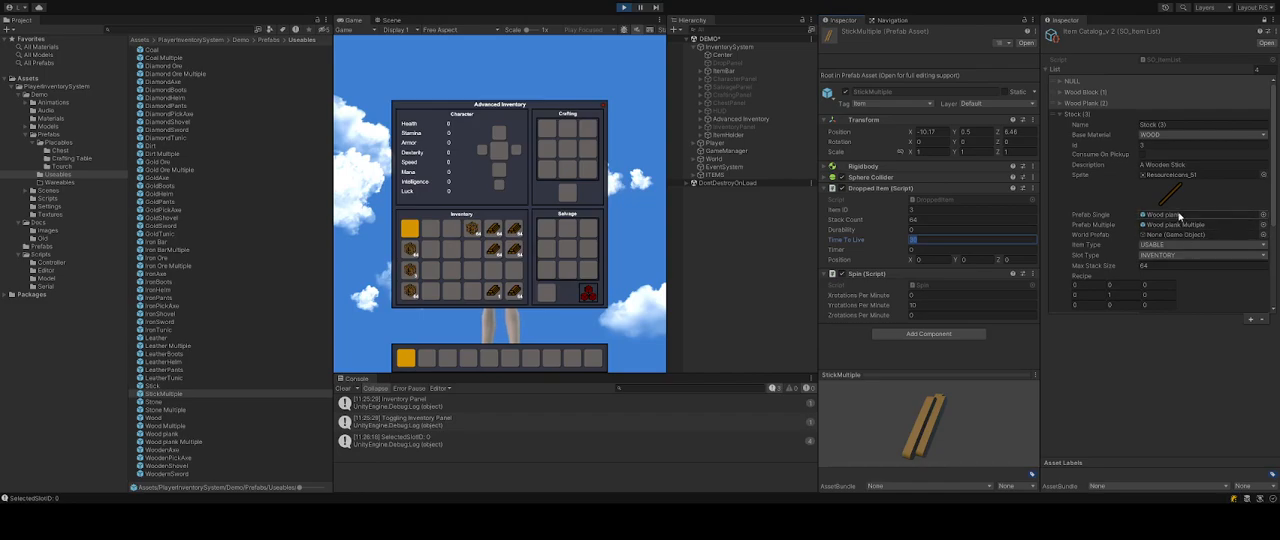
{"action": "left_click_drag", "start_coordinate": [157, 385], "coordinate": [1166, 215]}
{"action": "left_click_drag", "start_coordinate": [143, 398], "coordinate": [1196, 230]}
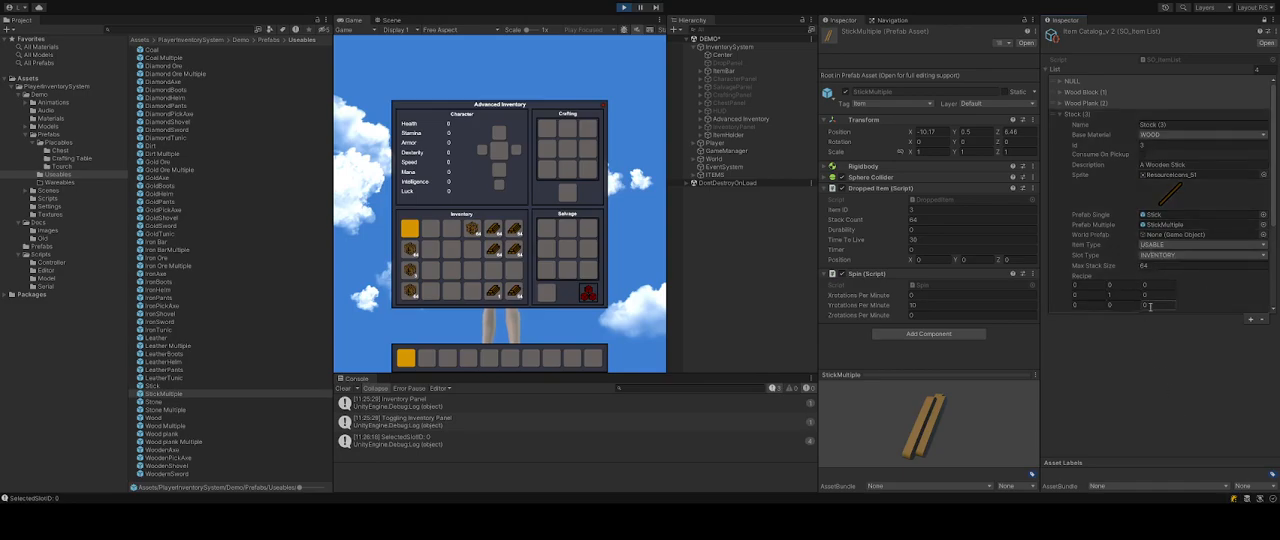
Inspect the Stick entry's recipe and craft count in the item catalog.
{"action": "scroll", "coordinate": [1170, 240], "scroll_direction": "down", "scroll_amount": 2}
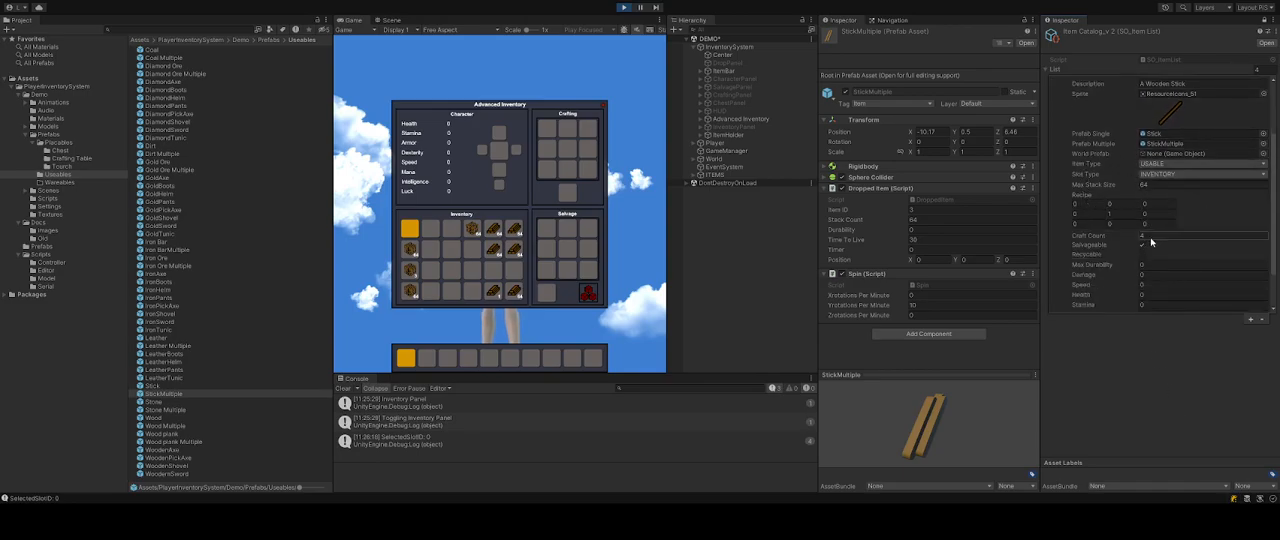
{"action": "left_click", "coordinate": [1120, 214]}
{"action": "scroll", "coordinate": [1121, 216], "scroll_direction": "up", "scroll_amount": 2}
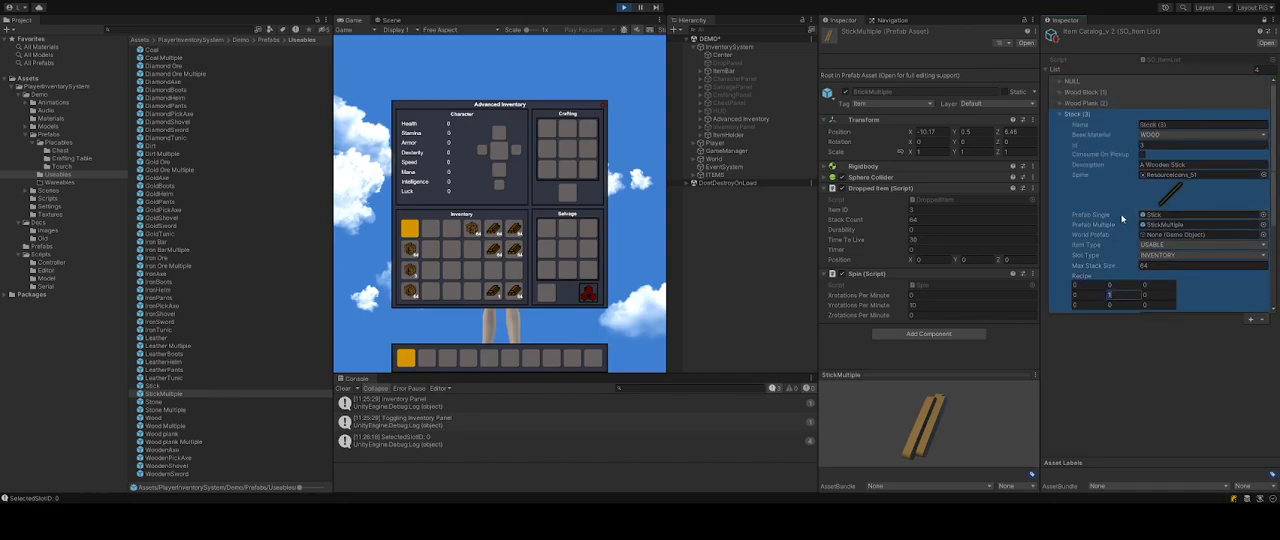
{"action": "scroll", "coordinate": [1122, 218], "scroll_direction": "down", "scroll_amount": 1}
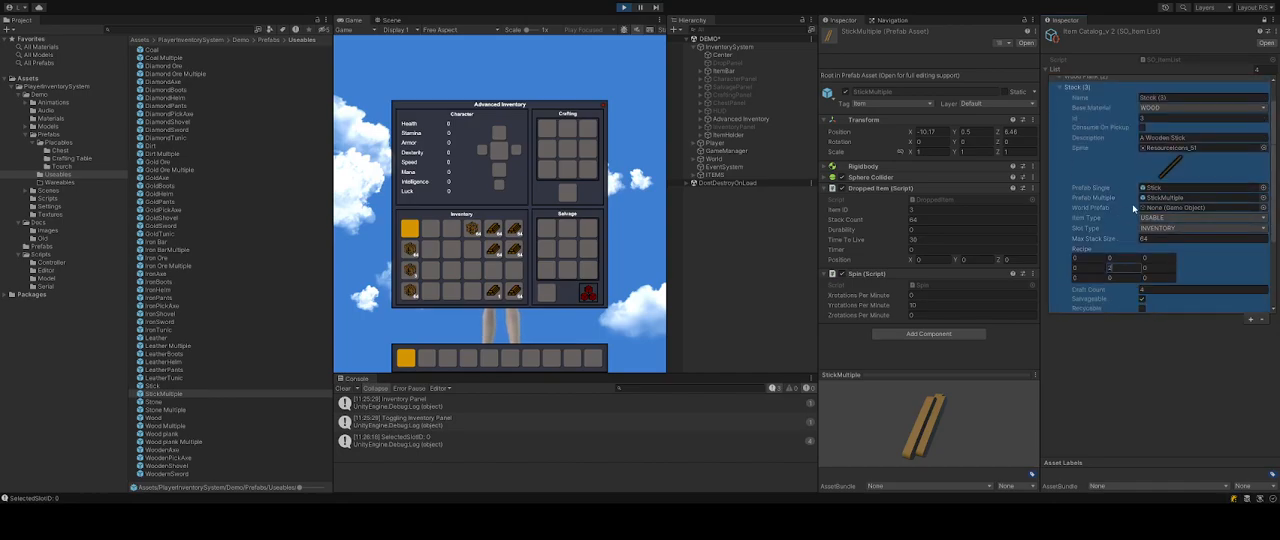
{"action": "left_click", "coordinate": [1125, 362]}
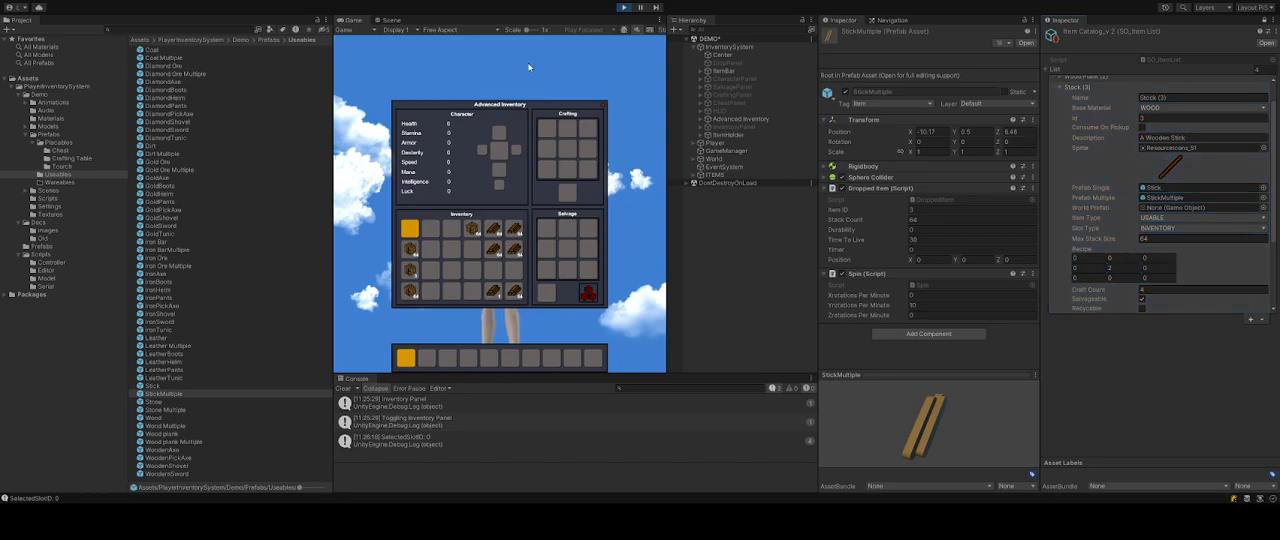
{"action": "scroll", "coordinate": [494, 290], "scroll_direction": "down", "scroll_amount": 1}
Test crafting sticks from wood planks in play mode and move the sticks into the hotbar.
{"action": "left_click_drag", "start_coordinate": [493, 291], "coordinate": [567, 151]}
{"action": "left_click_drag", "start_coordinate": [567, 194], "coordinate": [493, 290]}
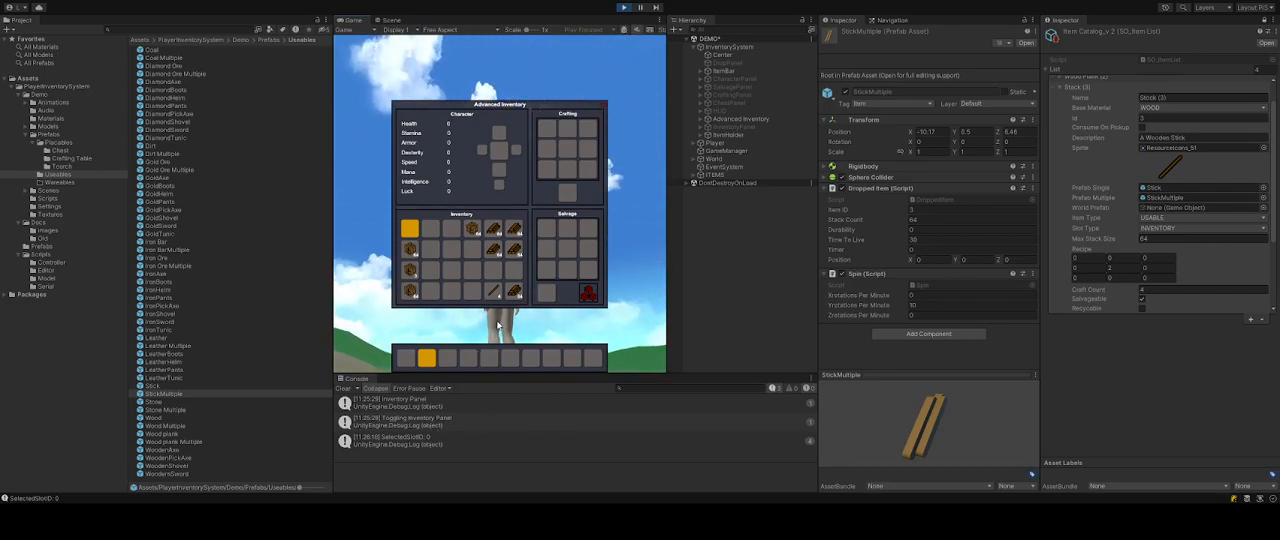
{"action": "left_click_drag", "start_coordinate": [496, 252], "coordinate": [572, 156]}
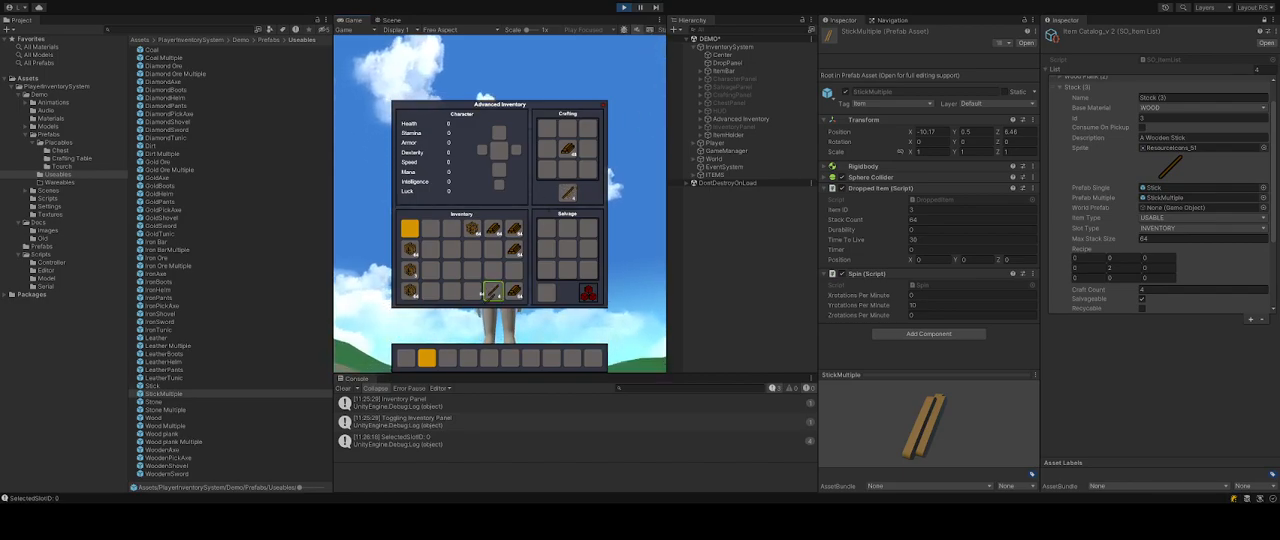
{"action": "left_click", "coordinate": [493, 249]}
{"action": "left_click", "coordinate": [566, 150]}
{"action": "left_click", "coordinate": [472, 249]}
{"action": "left_click", "coordinate": [493, 249]}
{"action": "left_click", "coordinate": [447, 357]}
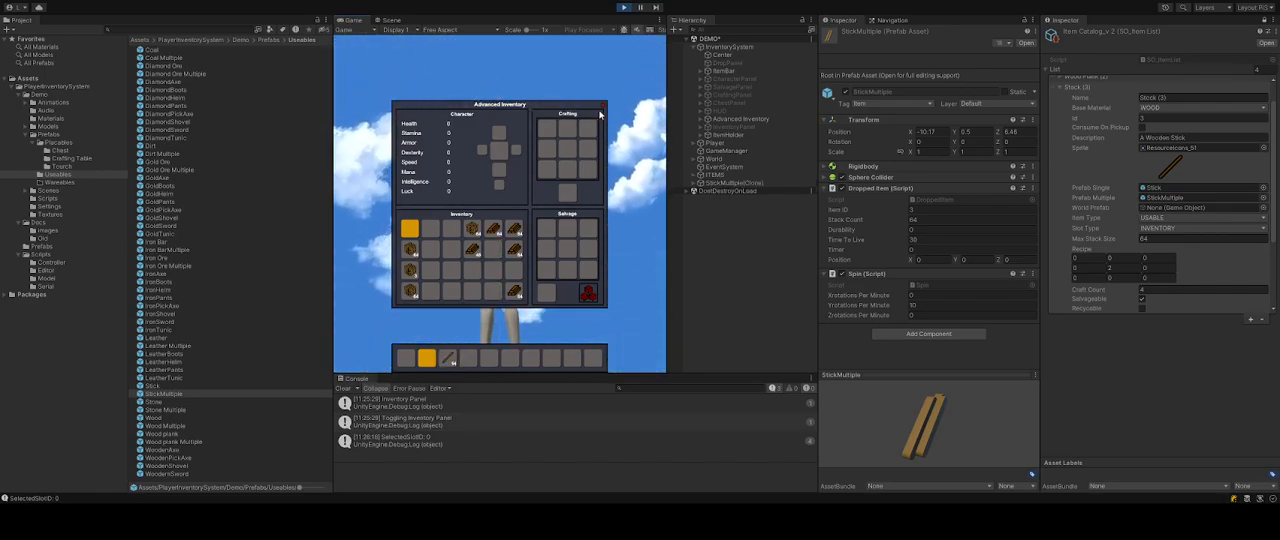
Close the inventory, walk the character around, and select the Advanced Inventory object.
{"action": "key", "text": "i"}
{"action": "key", "text": "w"}
{"action": "key", "text": "d"}
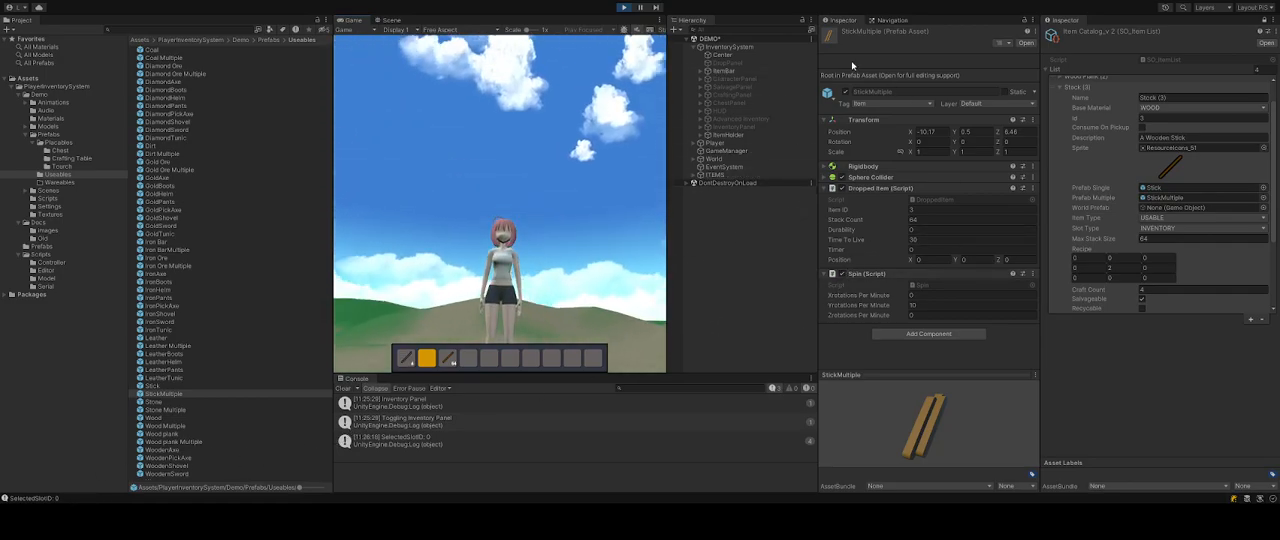
{"action": "left_click", "coordinate": [755, 119]}
{"action": "left_click", "coordinate": [842, 35]}
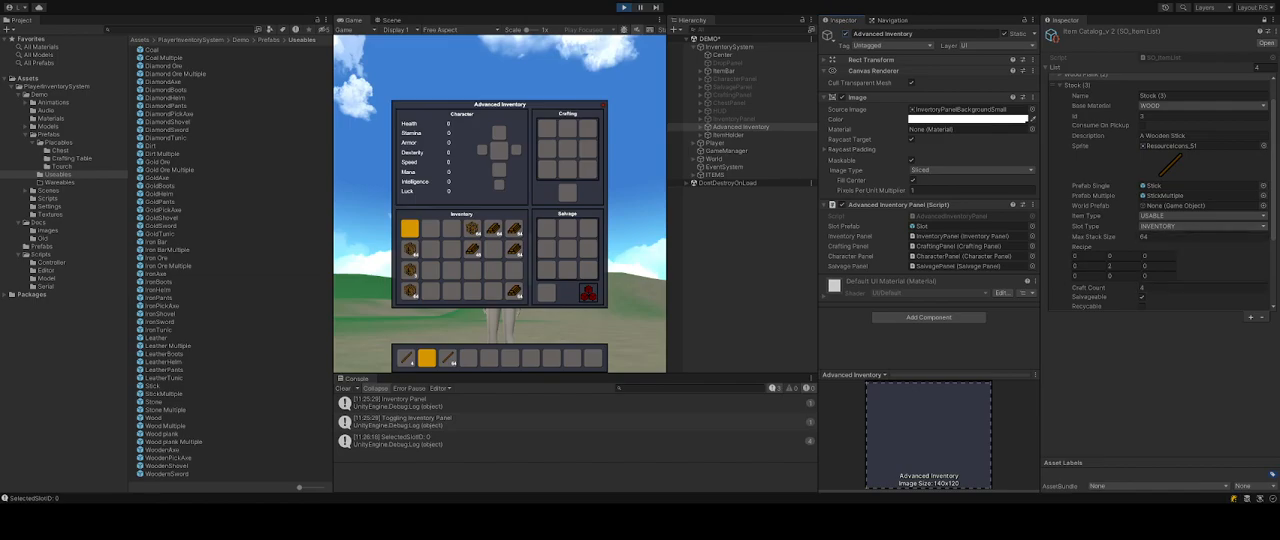
Add a new item entry to the catalog list, naming it Chest with ID 4.
{"action": "scroll", "coordinate": [1160, 190], "scroll_direction": "up", "scroll_amount": 1}
{"action": "left_click", "coordinate": [1060, 113]}
{"action": "left_click", "coordinate": [1060, 113]}
{"action": "left_click", "coordinate": [1250, 125]}
{"action": "left_click", "coordinate": [1064, 125]}
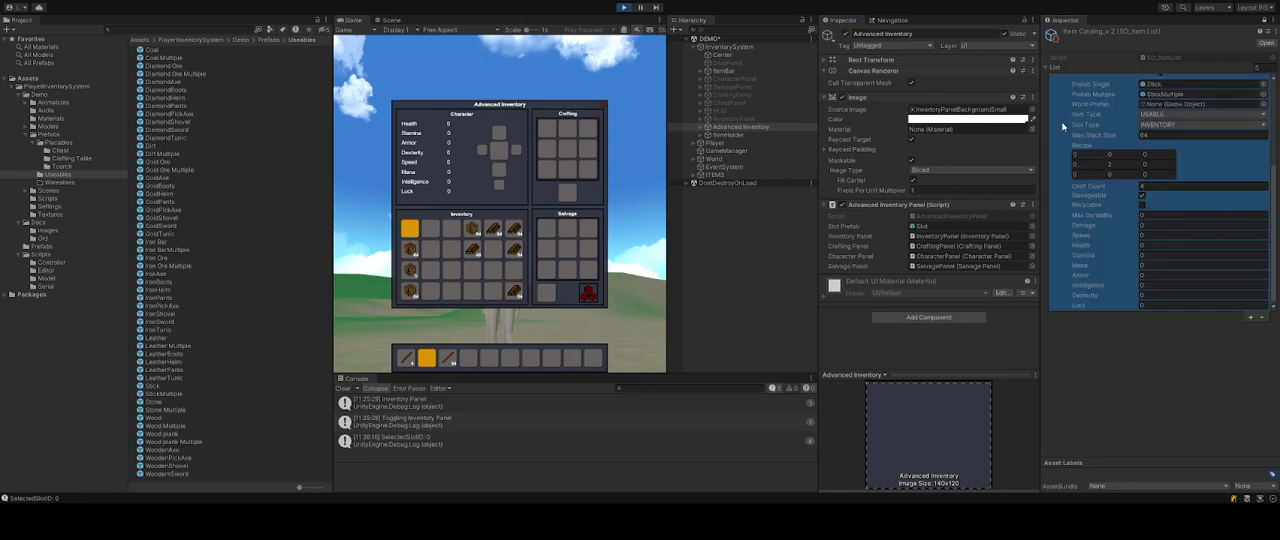
{"action": "double_click", "coordinate": [1144, 131]}
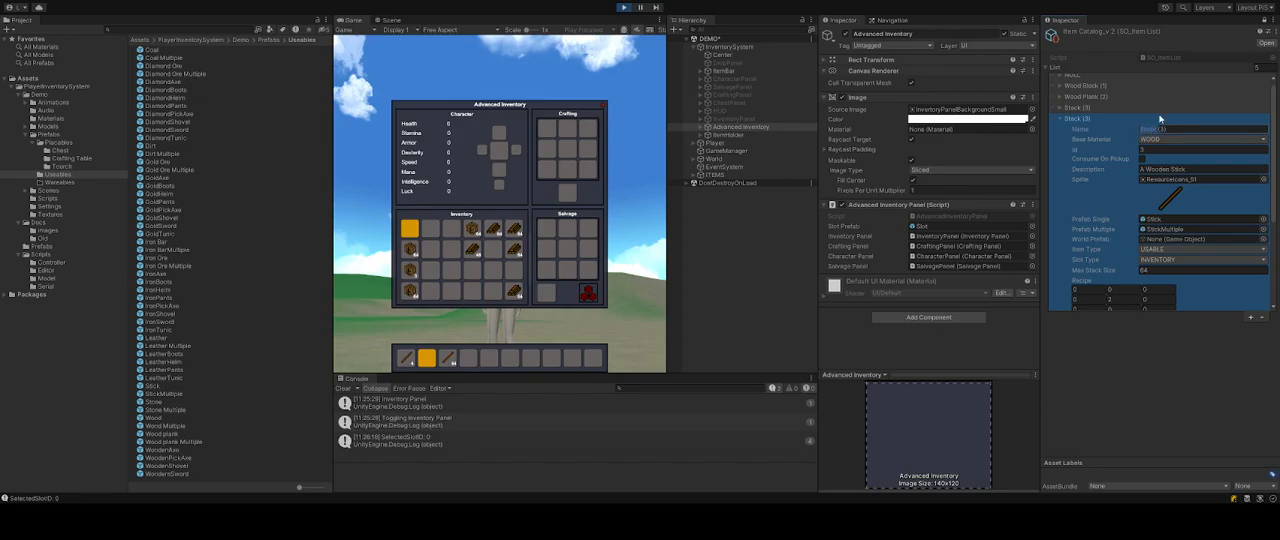
{"action": "type", "text": "Cre"}
{"action": "type", "text": "st (4"}
{"action": "left_click_drag", "start_coordinate": [1165, 129], "coordinate": [914, 139]}
{"action": "left_click", "coordinate": [1190, 150]}
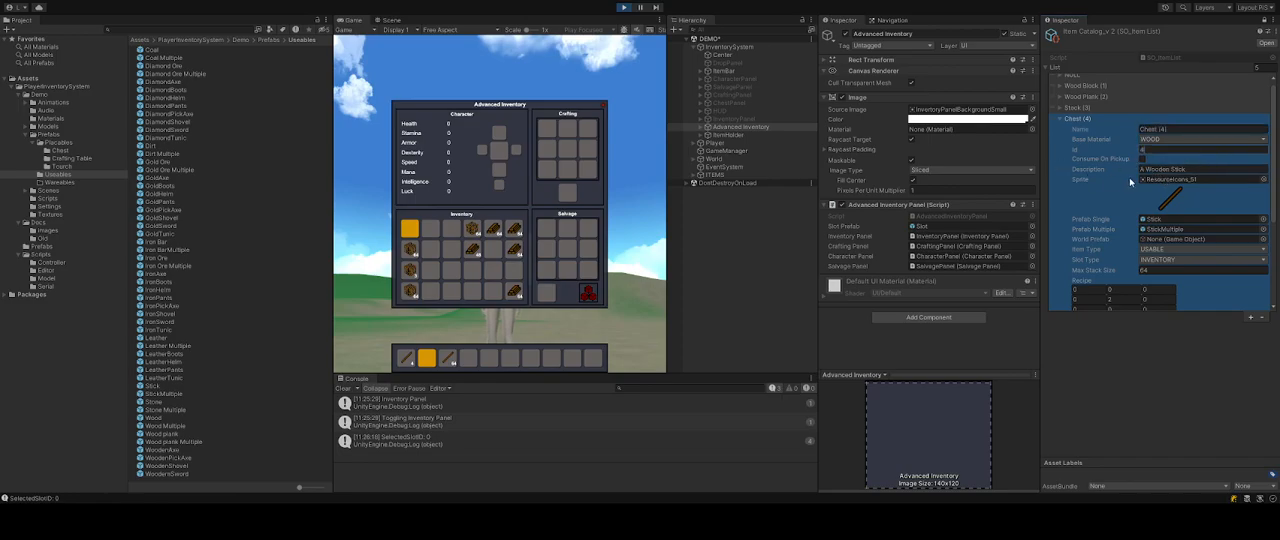
Set the Chest entry's description to A Wooden Chest and its sprite to the Chest icon.
{"action": "left_click", "coordinate": [1201, 170]}
{"action": "type", "text": "O"}
{"action": "key", "text": "ctrl+z"}
{"action": "double_click", "coordinate": [963, 277]}
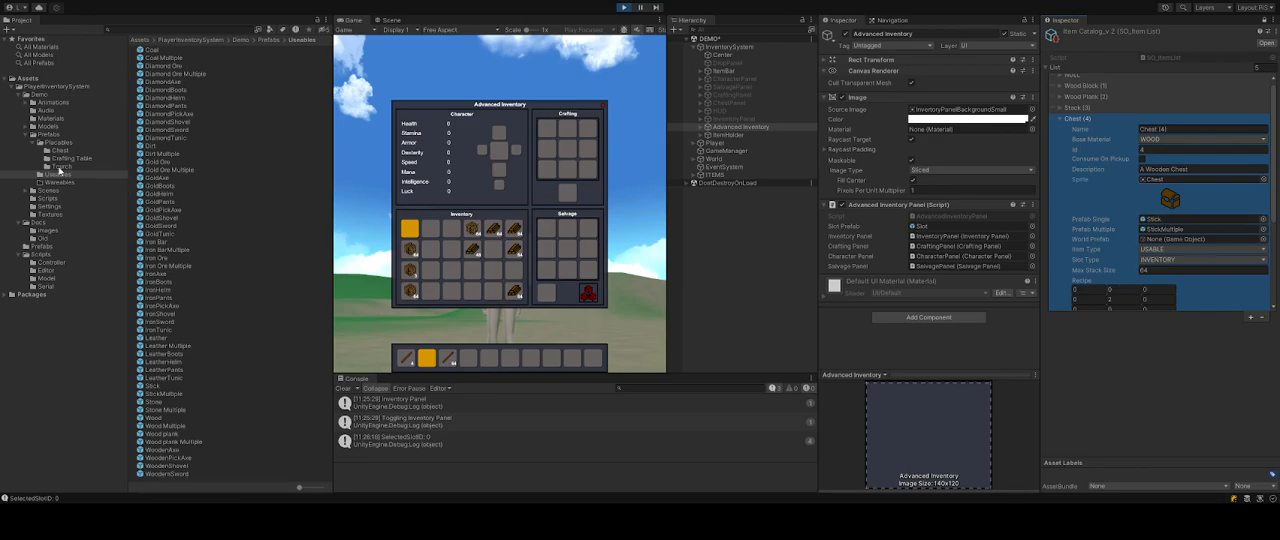
Assign the Chest prefab as the Chest entry's single prefab and set its item type to CHEST.
{"action": "left_click", "coordinate": [61, 151]}
{"action": "left_click_drag", "start_coordinate": [150, 50], "coordinate": [1160, 227]}
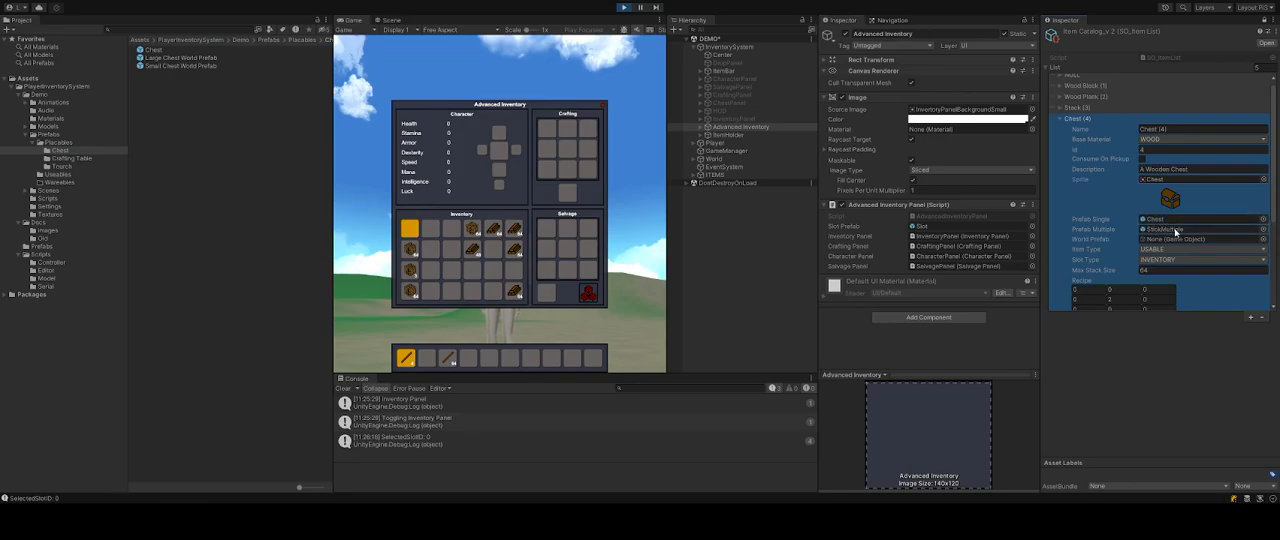
{"action": "left_click", "coordinate": [1175, 230]}
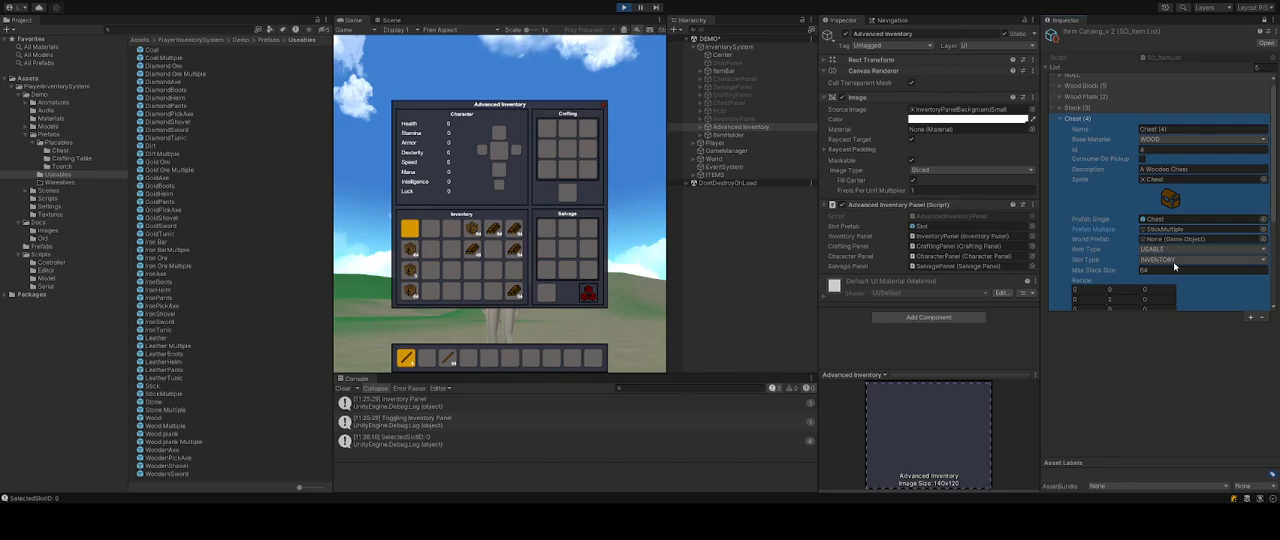
{"action": "left_click", "coordinate": [1169, 317]}
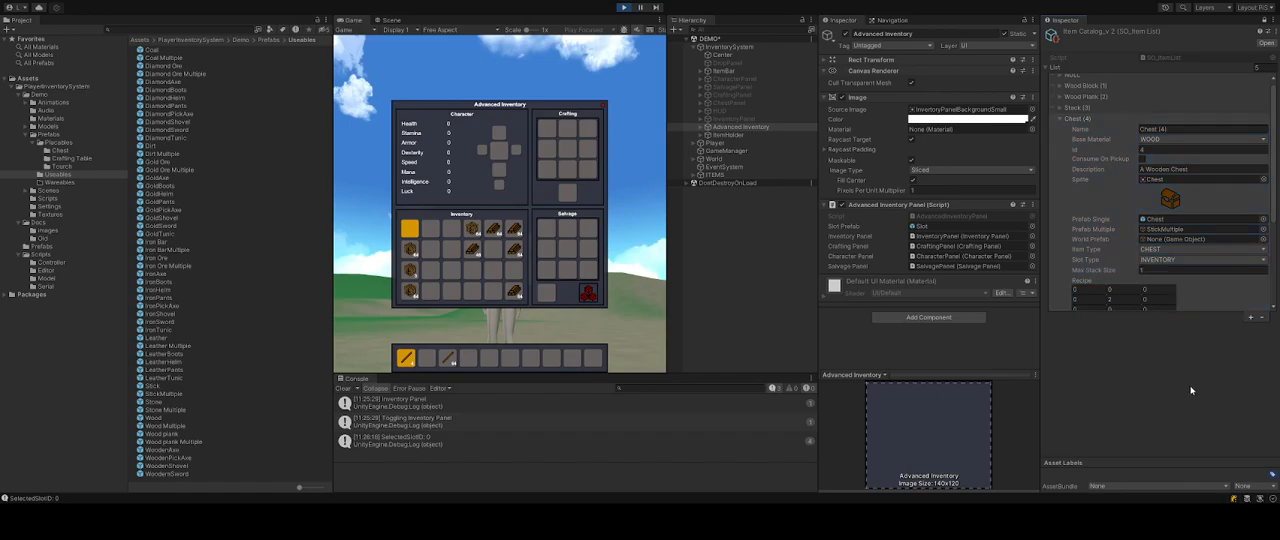
Fill the crafting grid with wood planks in play mode to test the chest recipe.
{"action": "scroll", "coordinate": [1143, 235], "scroll_direction": "down", "scroll_amount": 3}
{"action": "scroll", "coordinate": [1143, 235], "scroll_direction": "down", "scroll_amount": 2}
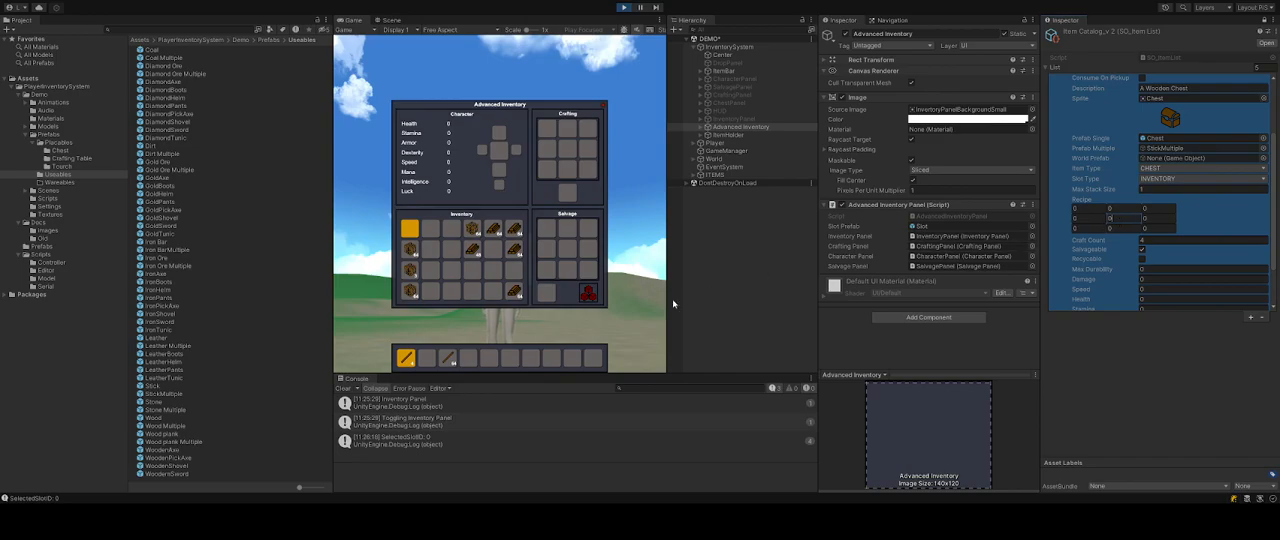
{"action": "left_click", "coordinate": [519, 252]}
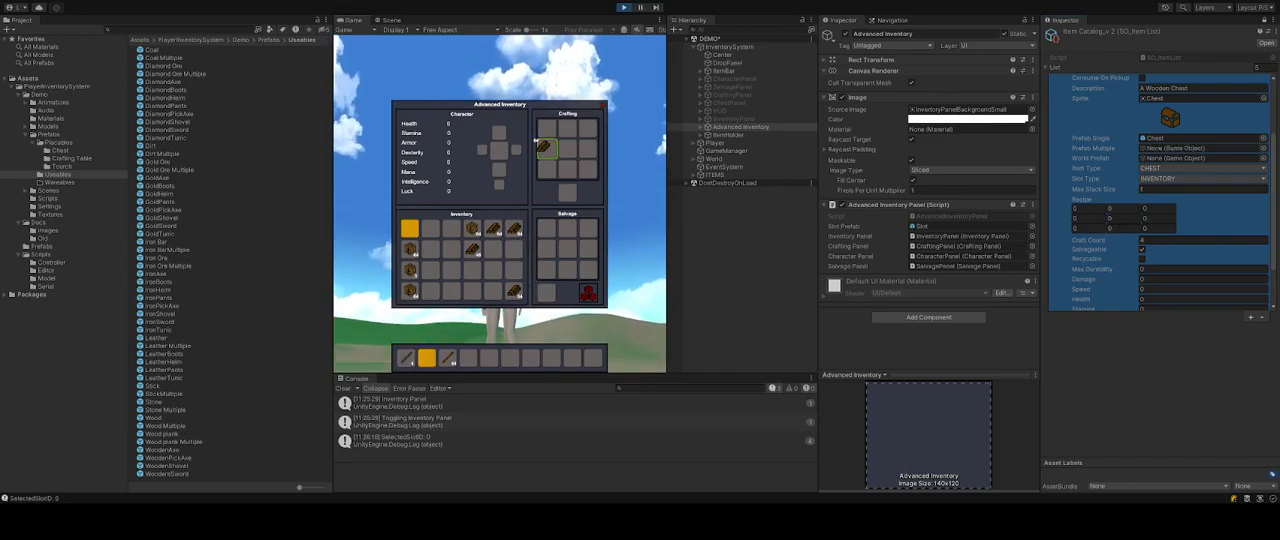
{"action": "right_click", "coordinate": [543, 146]}
{"action": "right_click", "coordinate": [560, 143]}
{"action": "right_click", "coordinate": [564, 167]}
{"action": "right_click", "coordinate": [547, 167]}
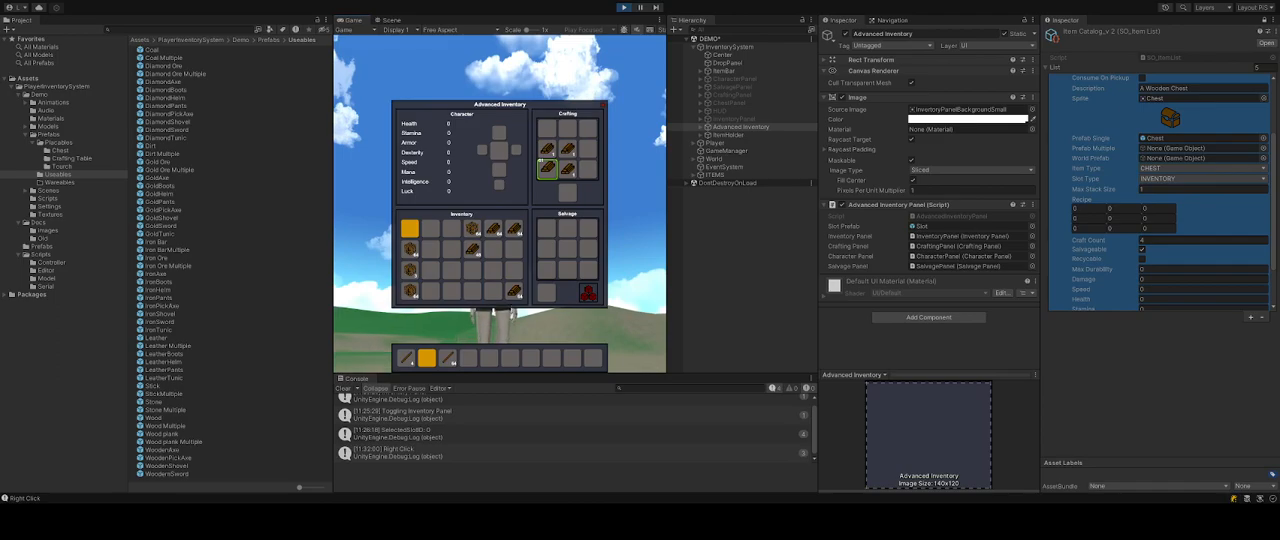
{"action": "left_click", "coordinate": [513, 250]}
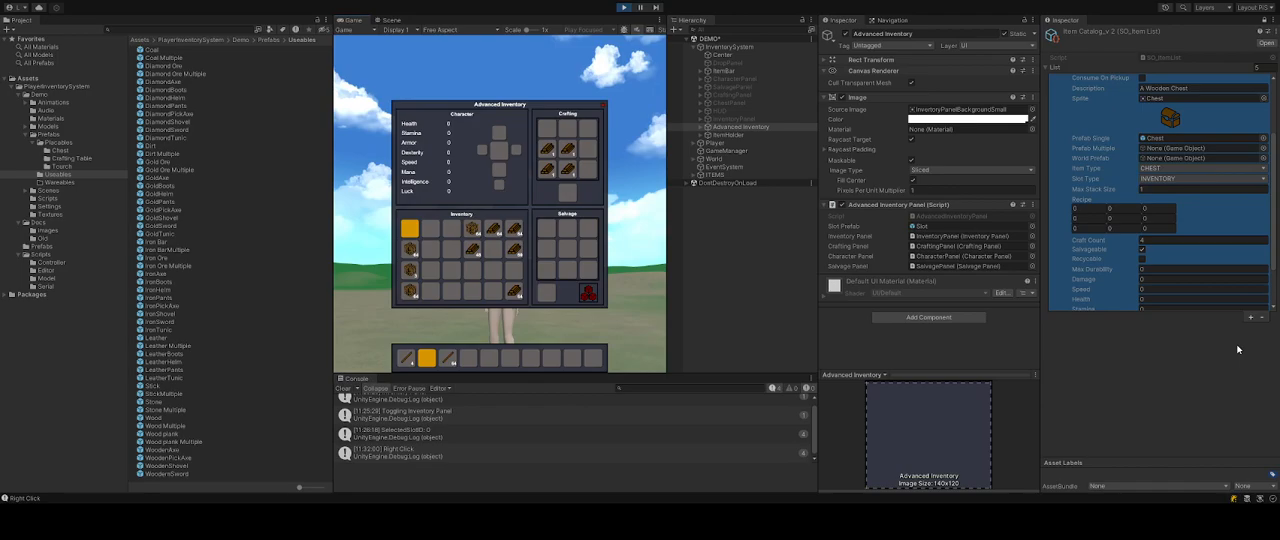
{"action": "left_click", "coordinate": [567, 167]}
{"action": "left_click", "coordinate": [547, 128]}
{"action": "left_click", "coordinate": [567, 128]}
{"action": "left_click", "coordinate": [514, 290]}
{"action": "right_click", "coordinate": [588, 129]}
{"action": "right_click", "coordinate": [588, 149]}
{"action": "right_click", "coordinate": [588, 169]}
{"action": "right_click", "coordinate": [567, 169]}
{"action": "left_click", "coordinate": [492, 270]}
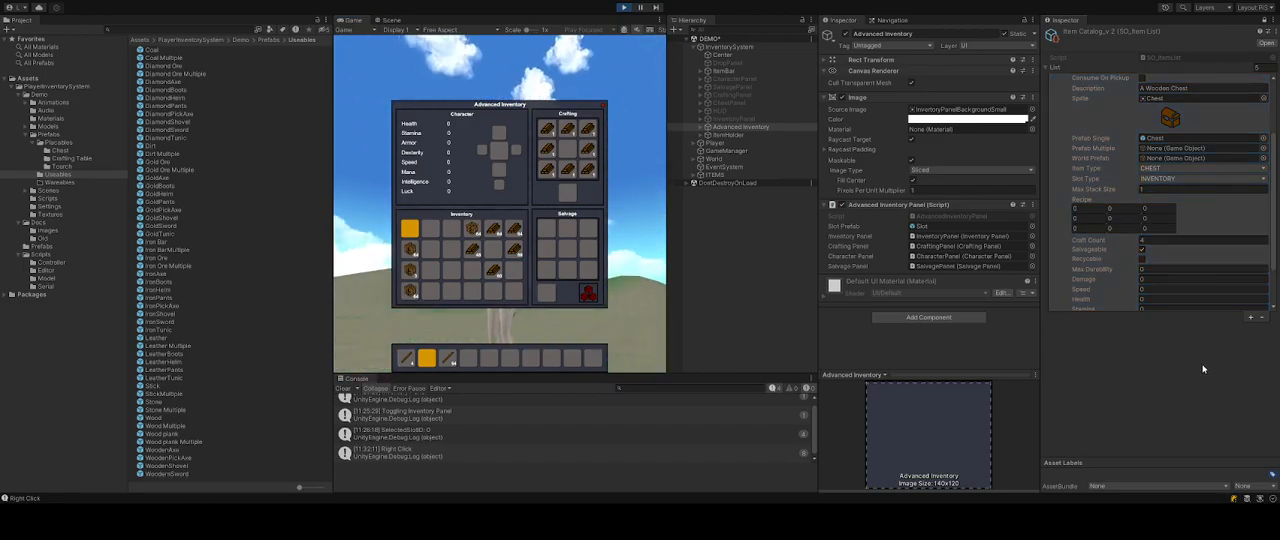
Set the Chest recipe to Wood Plank ID 2 in every grid cell except an empty centre.
{"action": "left_click", "coordinate": [1088, 210]}
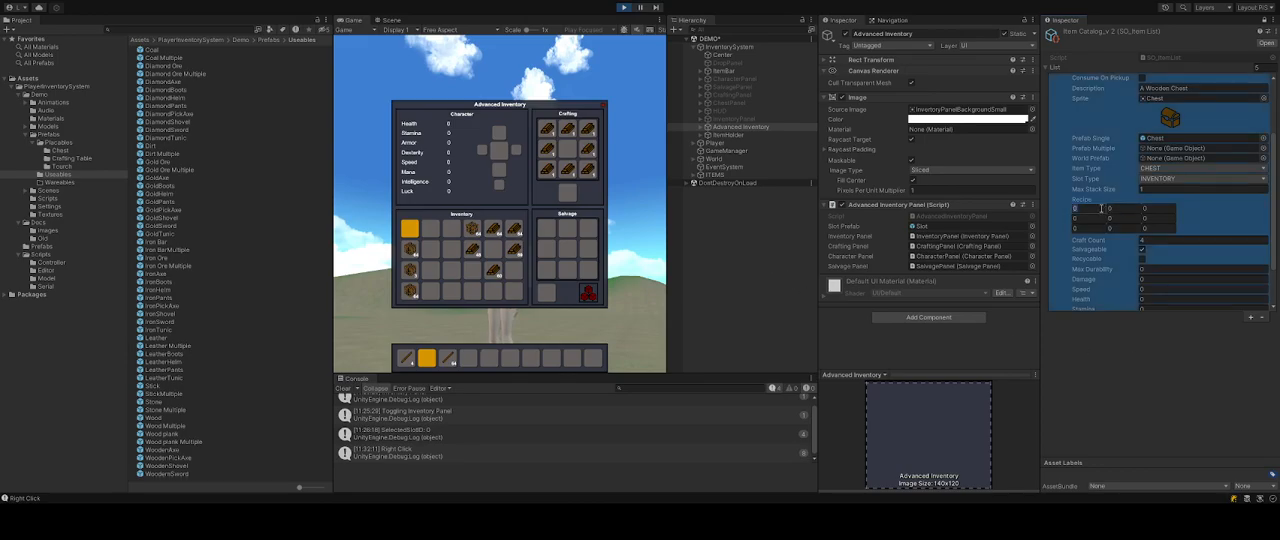
{"action": "scroll", "coordinate": [1120, 208], "scroll_direction": "up", "scroll_amount": 3}
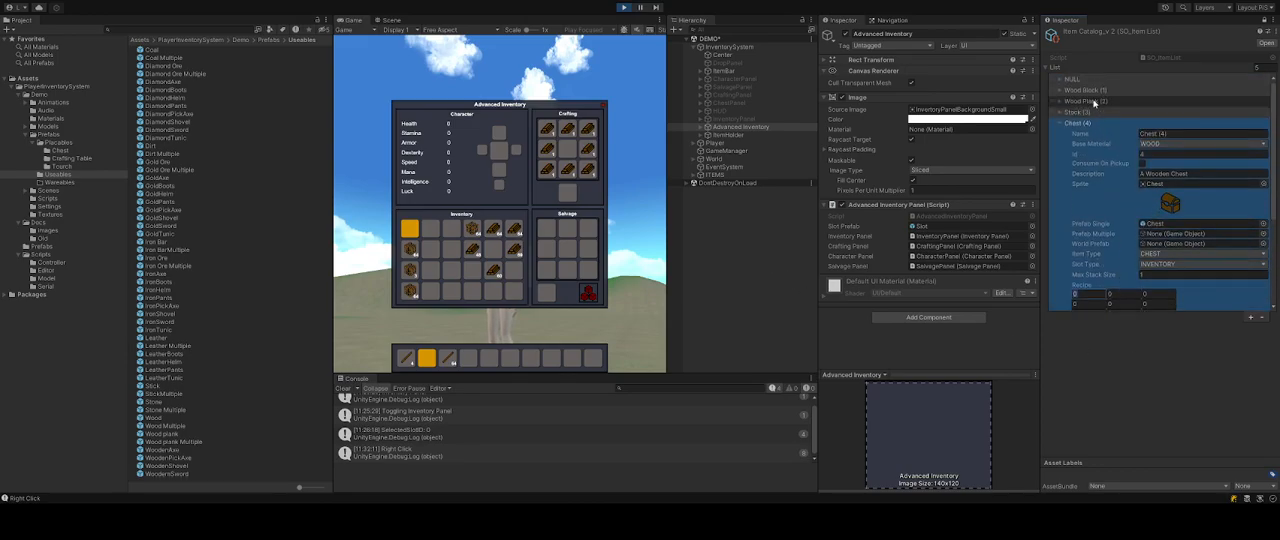
{"action": "scroll", "coordinate": [1117, 180], "scroll_direction": "down", "scroll_amount": 3}
{"action": "type", "text": "2"}
{"action": "key", "text": "Tab"}
{"action": "type", "text": "2"}
{"action": "key", "text": "Tab"}
{"action": "type", "text": "2"}
{"action": "key", "text": "Tab"}
{"action": "type", "text": "2"}
{"action": "key", "text": "Tab"}
{"action": "key", "text": "Tab"}
{"action": "key", "text": "Tab"}
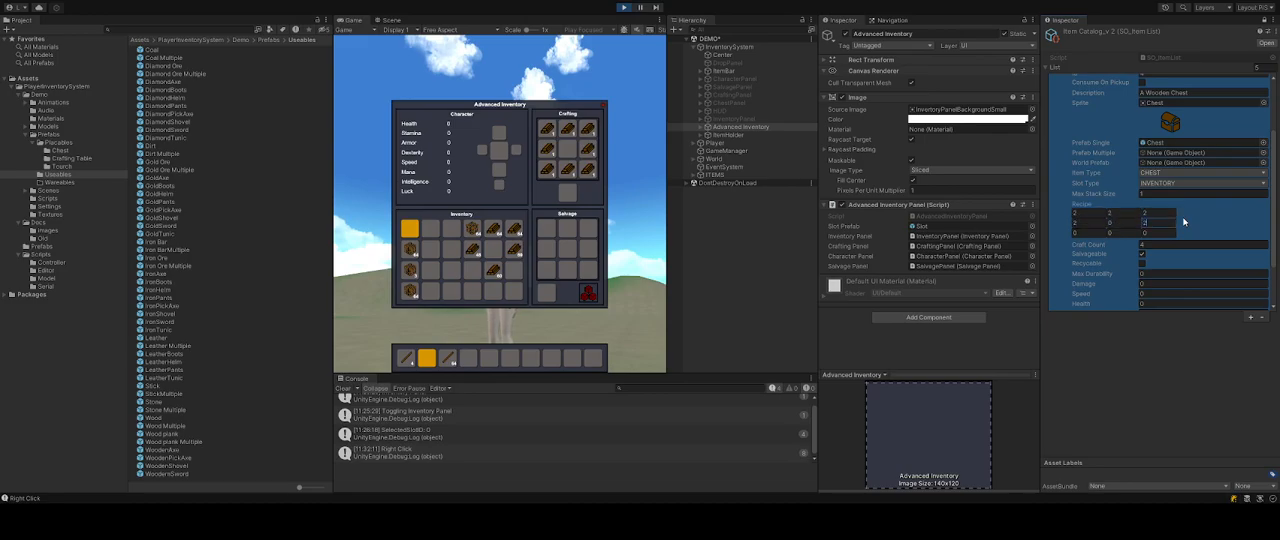
{"action": "type", "text": "2"}
{"action": "key", "text": "Tab"}
{"action": "type", "text": "2"}
{"action": "key", "text": "Tab"}
{"action": "type", "text": "2"}
Craft a chest and move it into the inventory.
{"action": "left_click", "coordinate": [595, 206]}
{"action": "left_click_drag", "start_coordinate": [567, 194], "coordinate": [494, 293]}
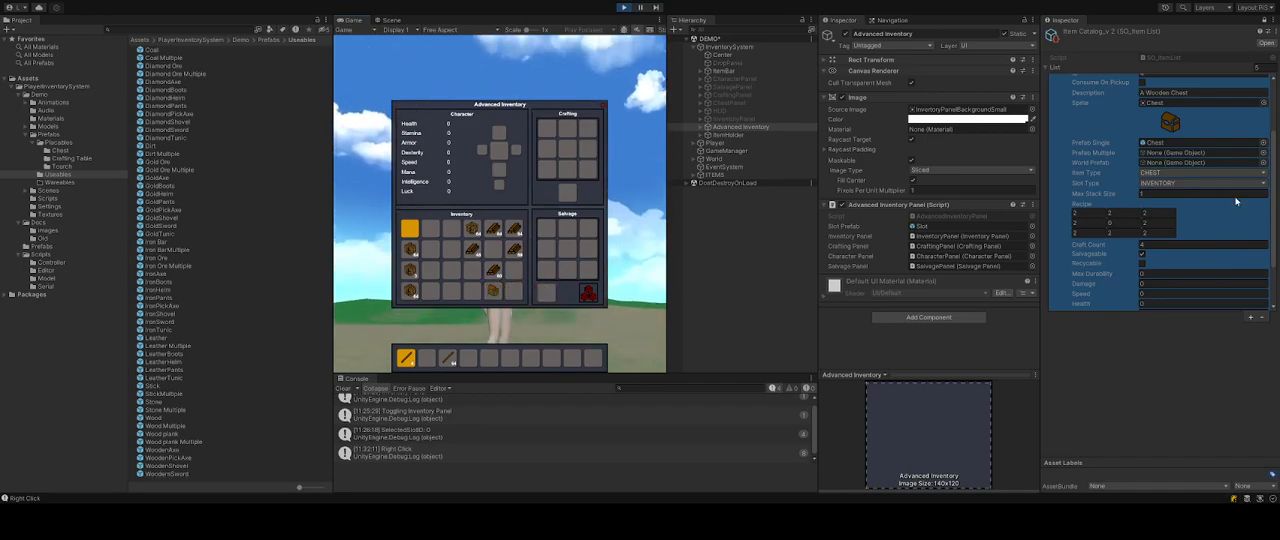
Make the Chest entry recyclable and test salvaging the chest and a wood plank stack.
{"action": "left_click", "coordinate": [1142, 263]}
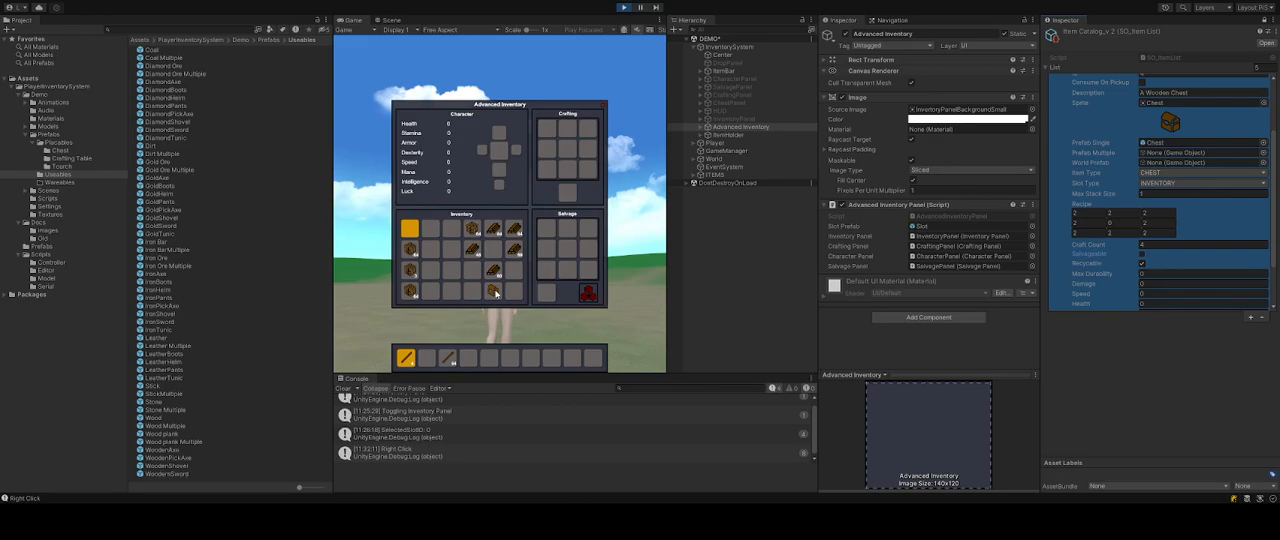
{"action": "left_click_drag", "start_coordinate": [496, 293], "coordinate": [546, 292]}
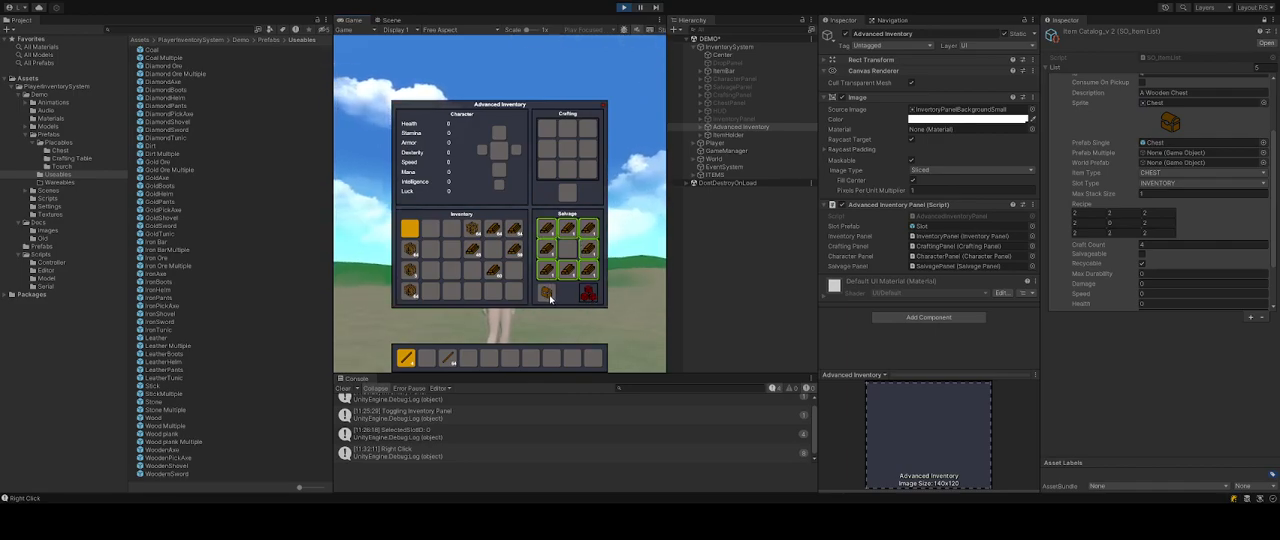
{"action": "left_click", "coordinate": [589, 294]}
{"action": "left_click_drag", "start_coordinate": [514, 271], "coordinate": [551, 293]}
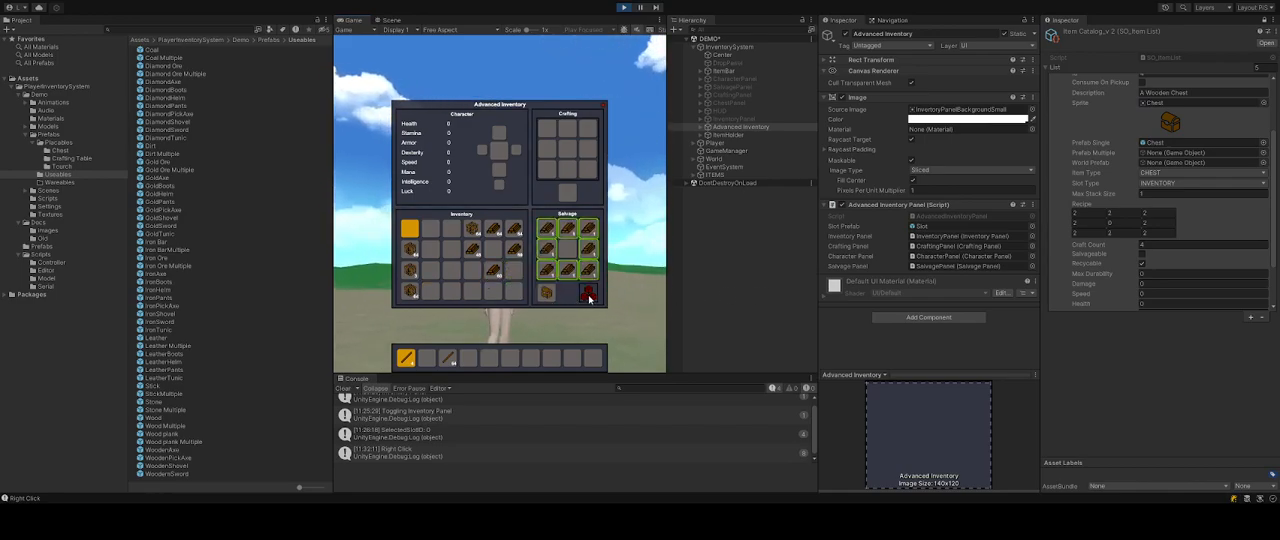
{"action": "left_click", "coordinate": [589, 294]}
{"action": "left_click", "coordinate": [604, 105]}
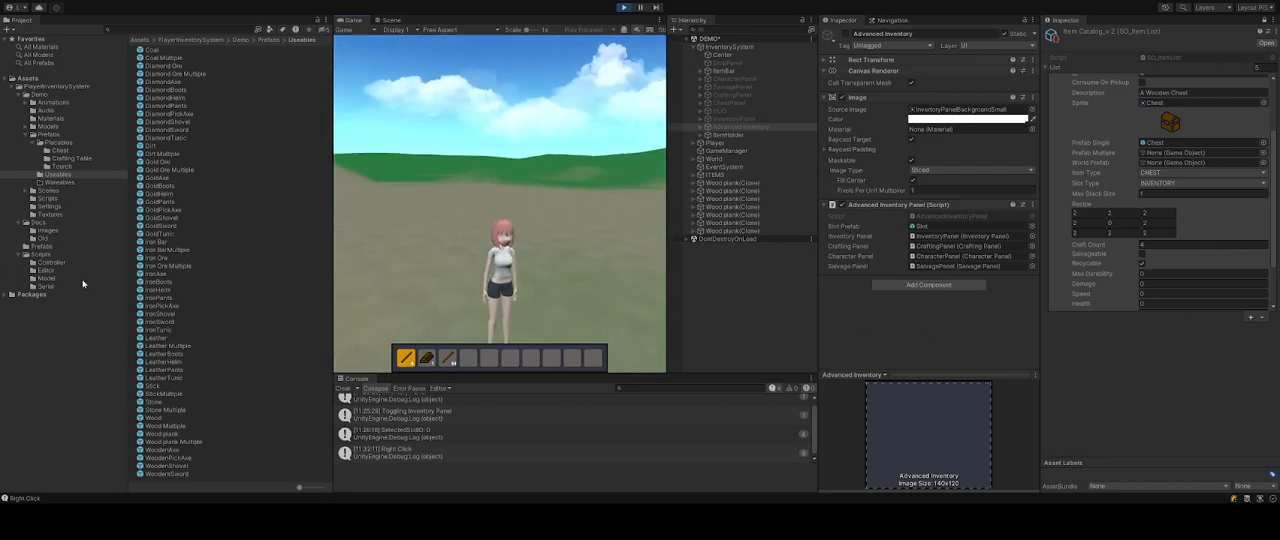
Reopen the inventory and craft a chest from eight wood planks arranged around the grid.
{"action": "left_click", "coordinate": [1096, 260]}
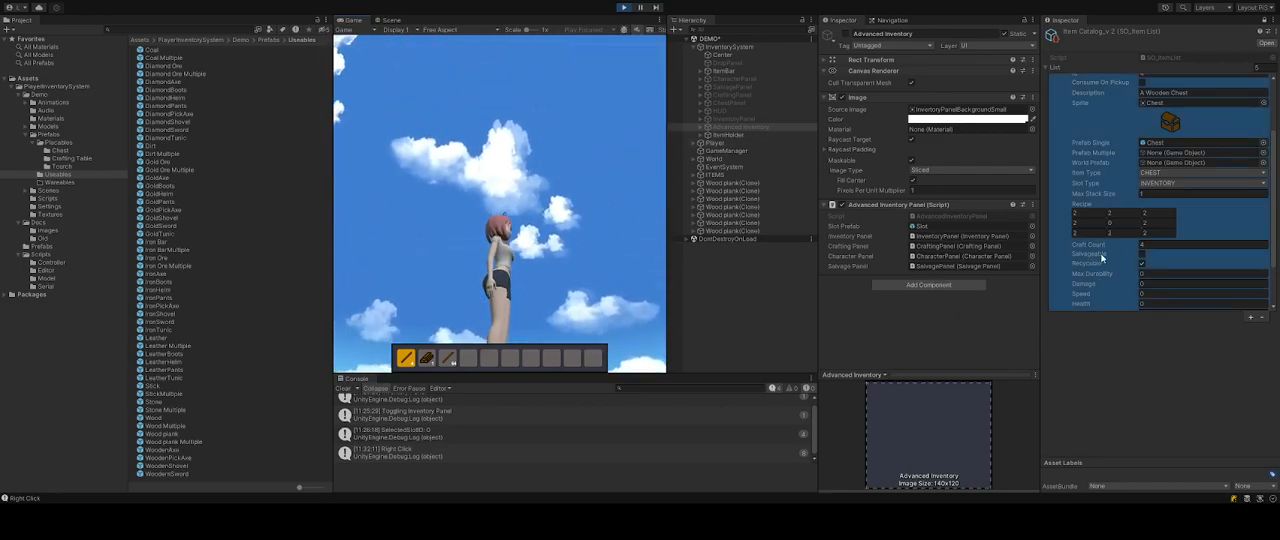
{"action": "scroll", "coordinate": [1158, 236], "scroll_direction": "up", "scroll_amount": 3}
{"action": "left_click", "coordinate": [934, 318]}
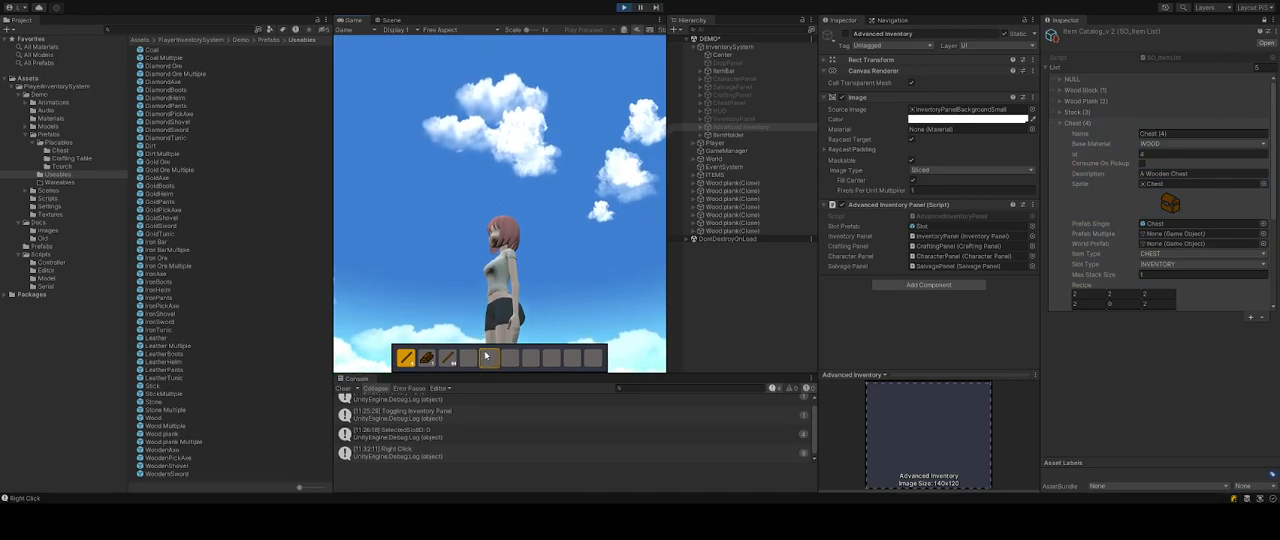
{"action": "left_click", "coordinate": [738, 128]}
{"action": "left_click", "coordinate": [845, 34]}
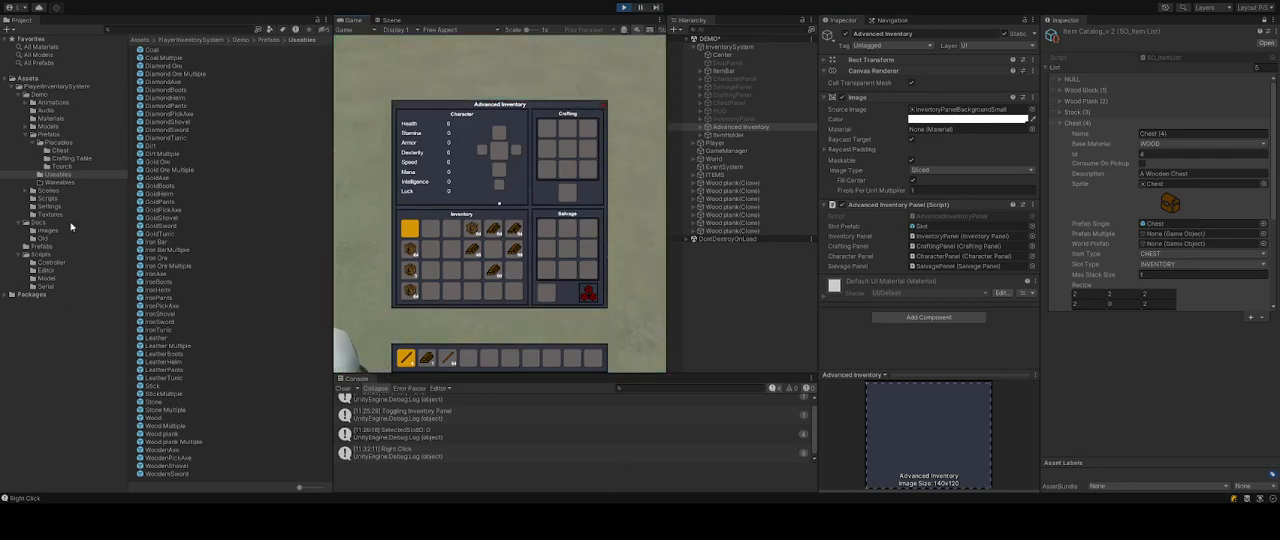
{"action": "left_click", "coordinate": [514, 231]}
{"action": "right_click", "coordinate": [543, 167]}
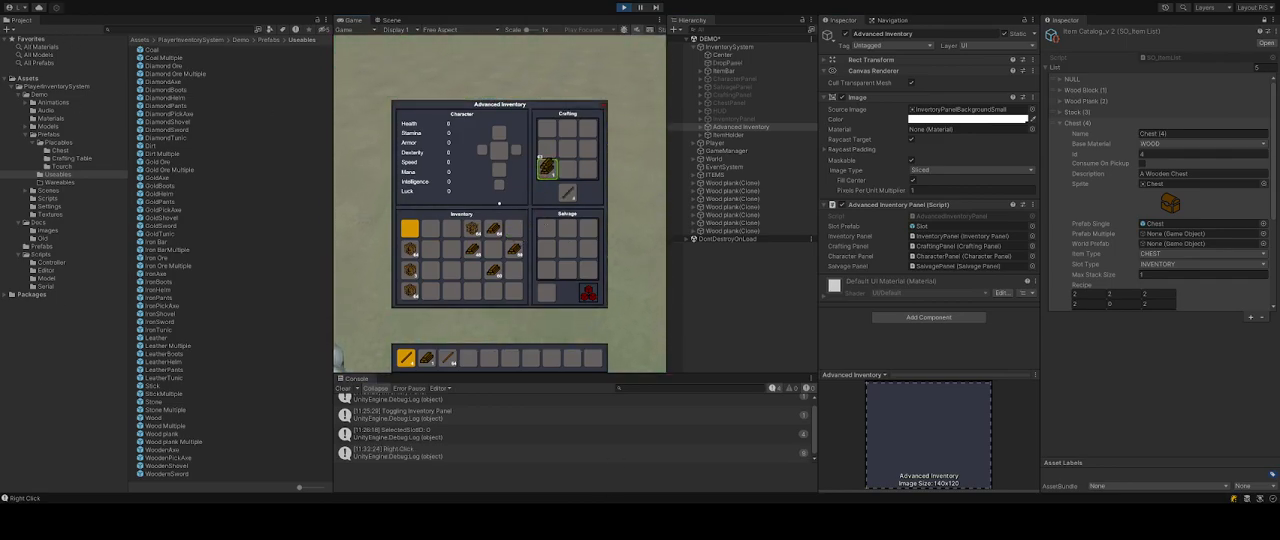
{"action": "right_click", "coordinate": [546, 149]}
{"action": "right_click", "coordinate": [547, 129]}
{"action": "right_click", "coordinate": [567, 128]}
{"action": "right_click", "coordinate": [588, 128]}
{"action": "right_click", "coordinate": [589, 149]}
{"action": "right_click", "coordinate": [590, 169]}
{"action": "right_click", "coordinate": [568, 170]}
{"action": "left_click", "coordinate": [514, 231]}
{"action": "left_click", "coordinate": [568, 194]}
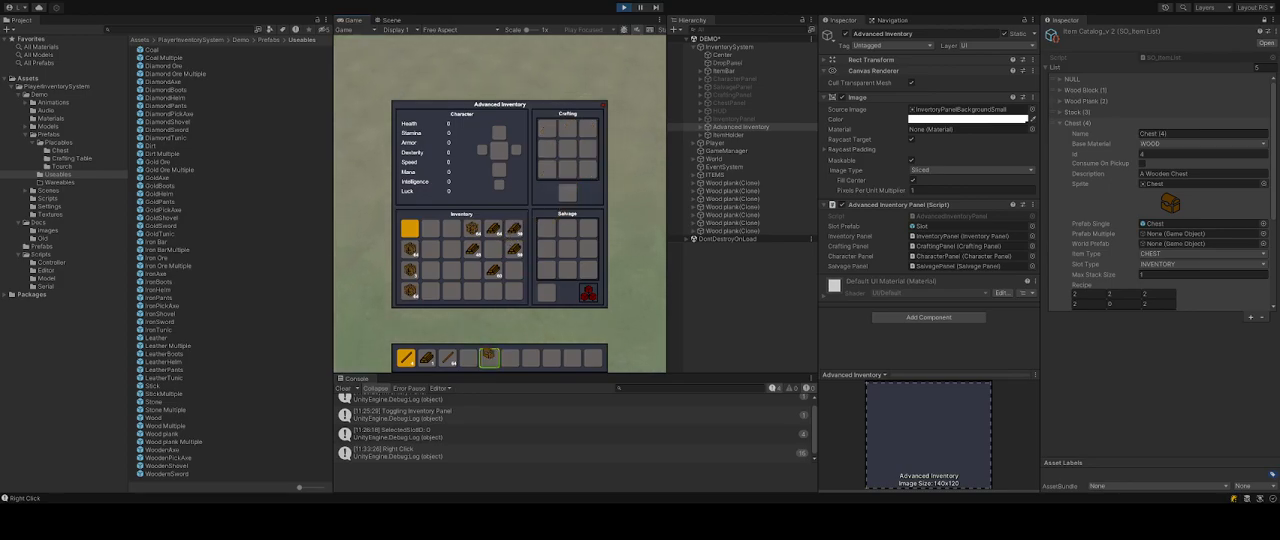
Close the inventory, select the chest's hotbar slot and try to place the chest in the world.
{"action": "left_click", "coordinate": [489, 358]}
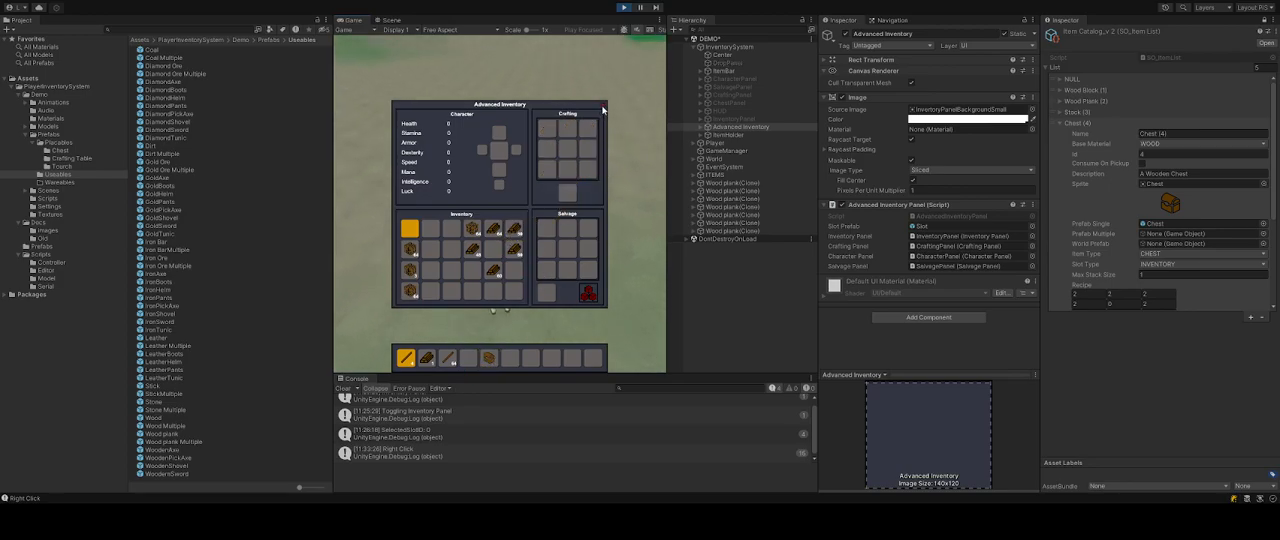
{"action": "left_click", "coordinate": [603, 107]}
{"action": "key", "text": "5"}
{"action": "right_click", "coordinate": [532, 191]}
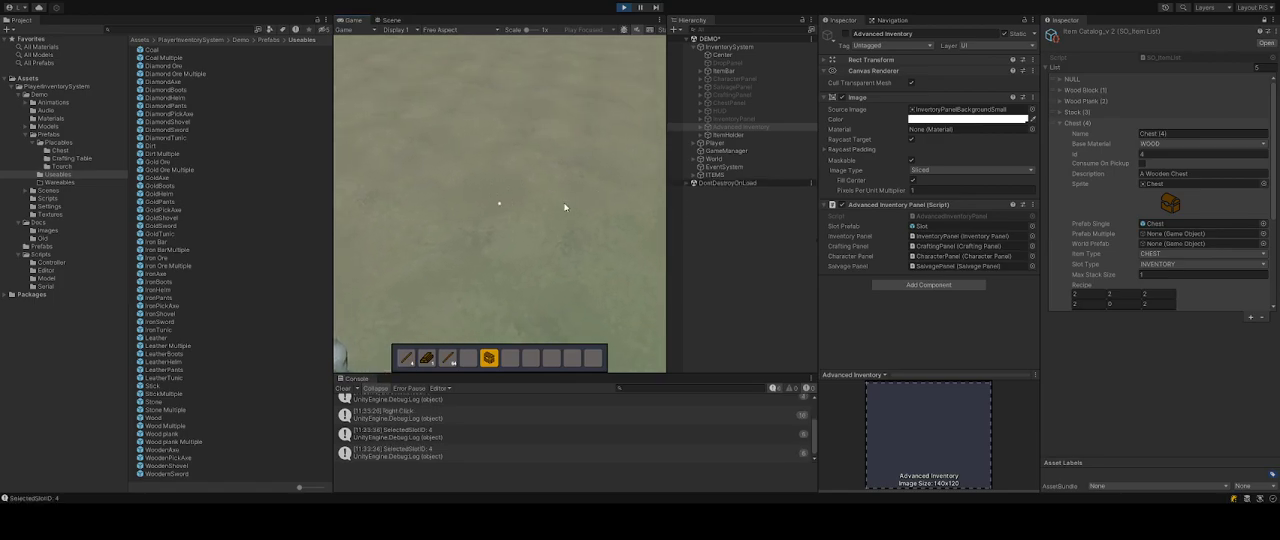
{"action": "right_click", "coordinate": [577, 191]}
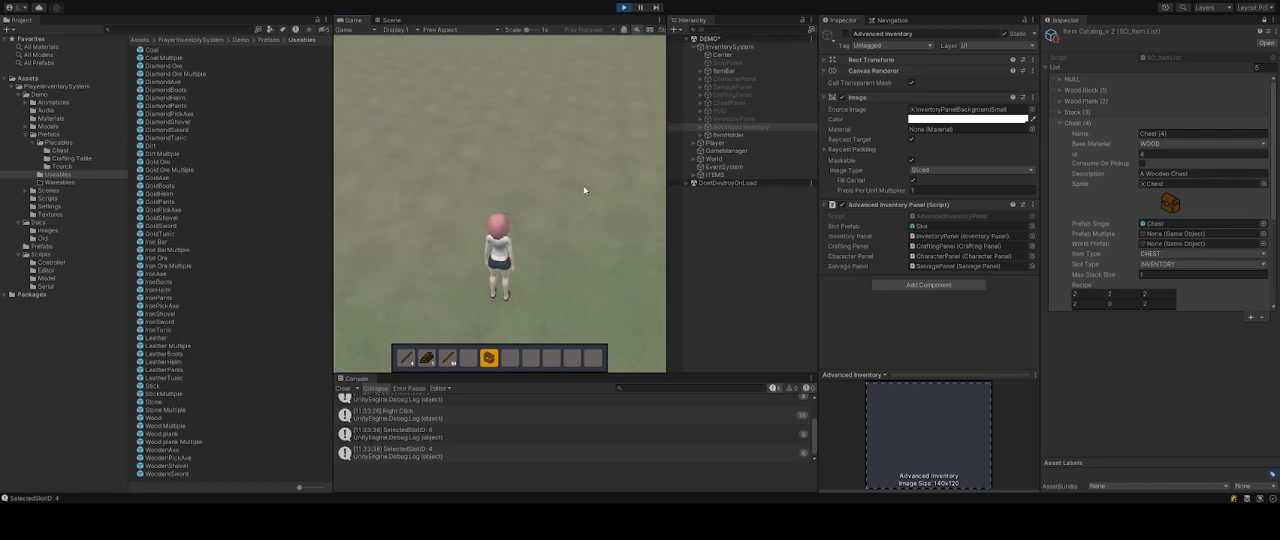
Assign Small Chest World Prefab as the World Prefab of the Chest entry in ItemCatalog_v2.
{"action": "left_click", "coordinate": [60, 150]}
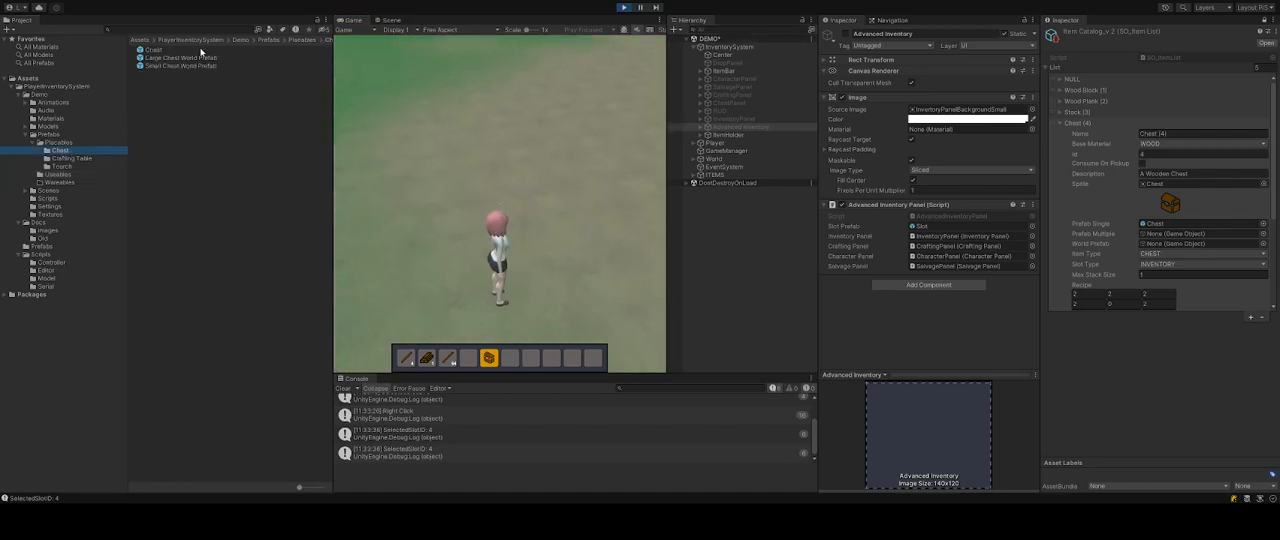
{"action": "left_click", "coordinate": [150, 50]}
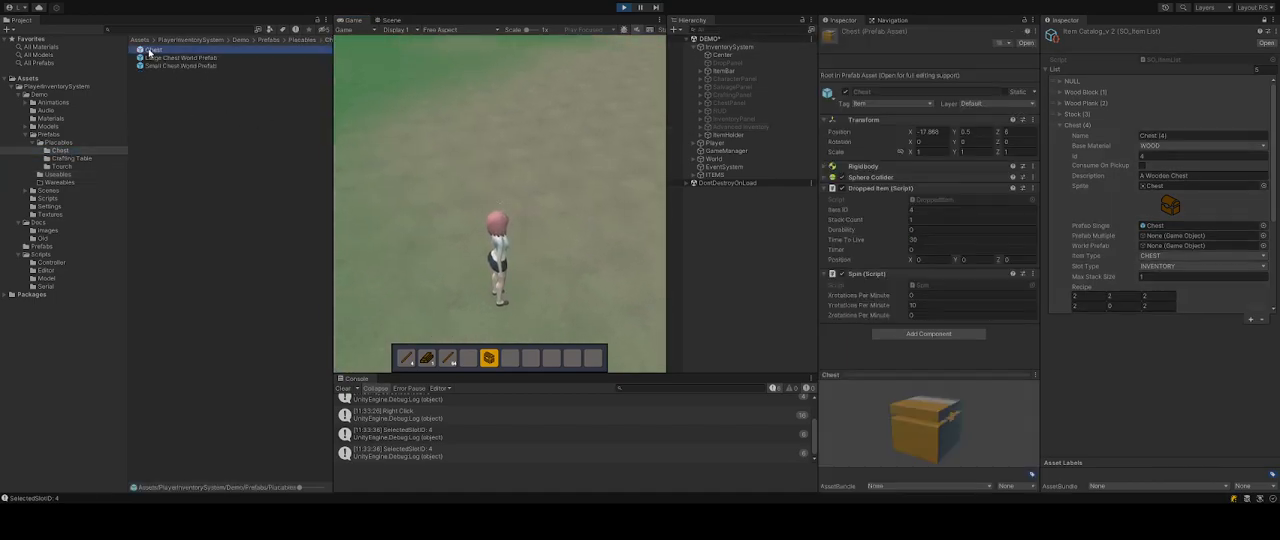
{"action": "left_click", "coordinate": [945, 214]}
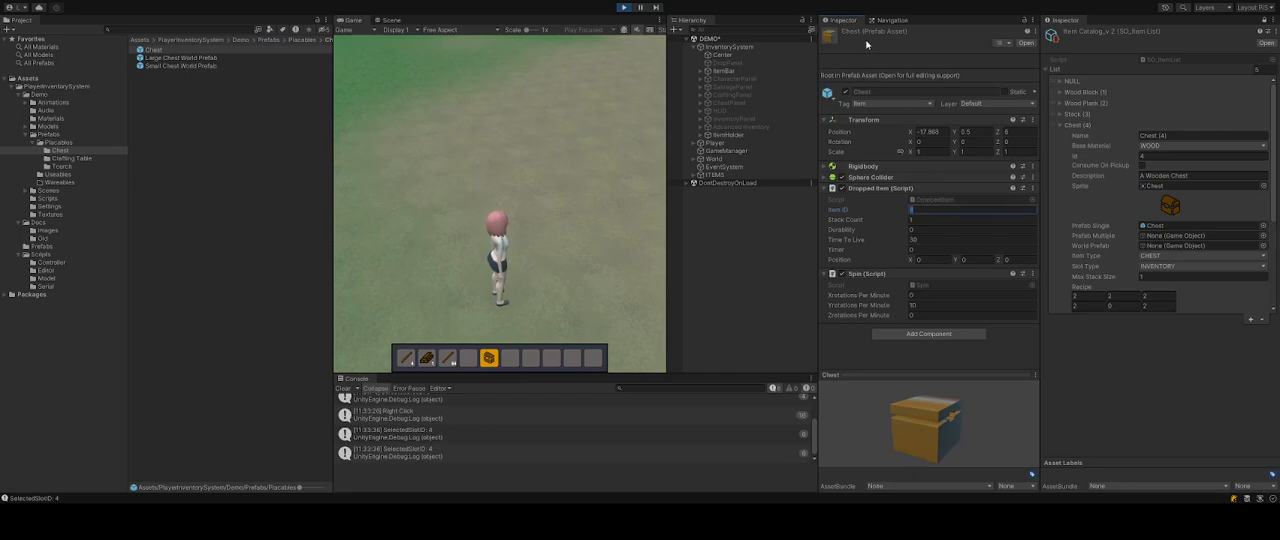
{"action": "left_click", "coordinate": [172, 66]}
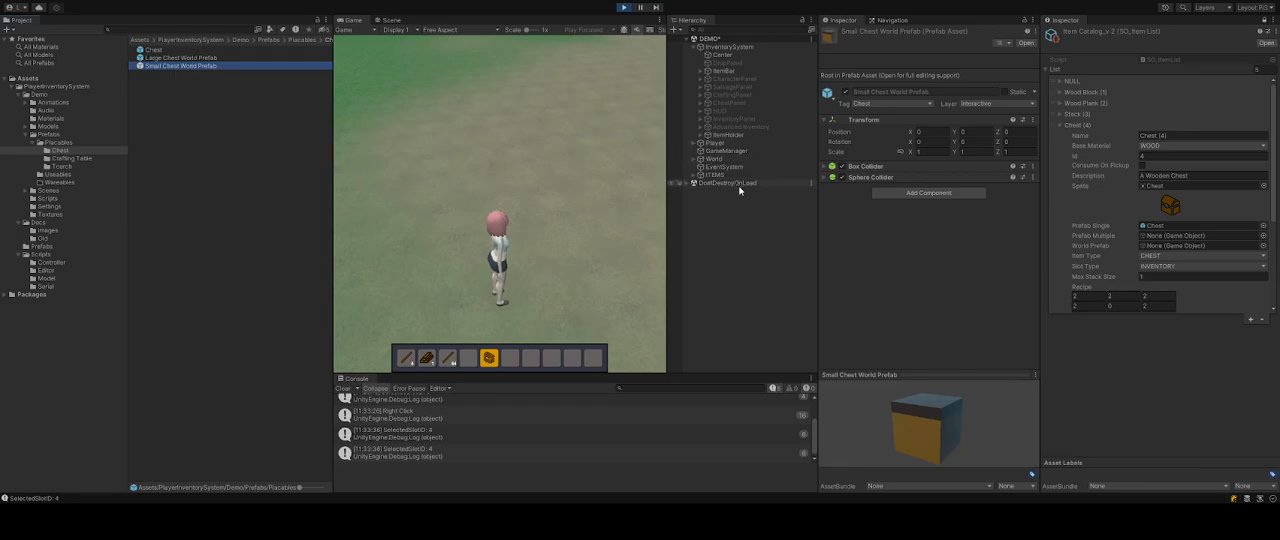
{"action": "left_click", "coordinate": [1192, 248]}
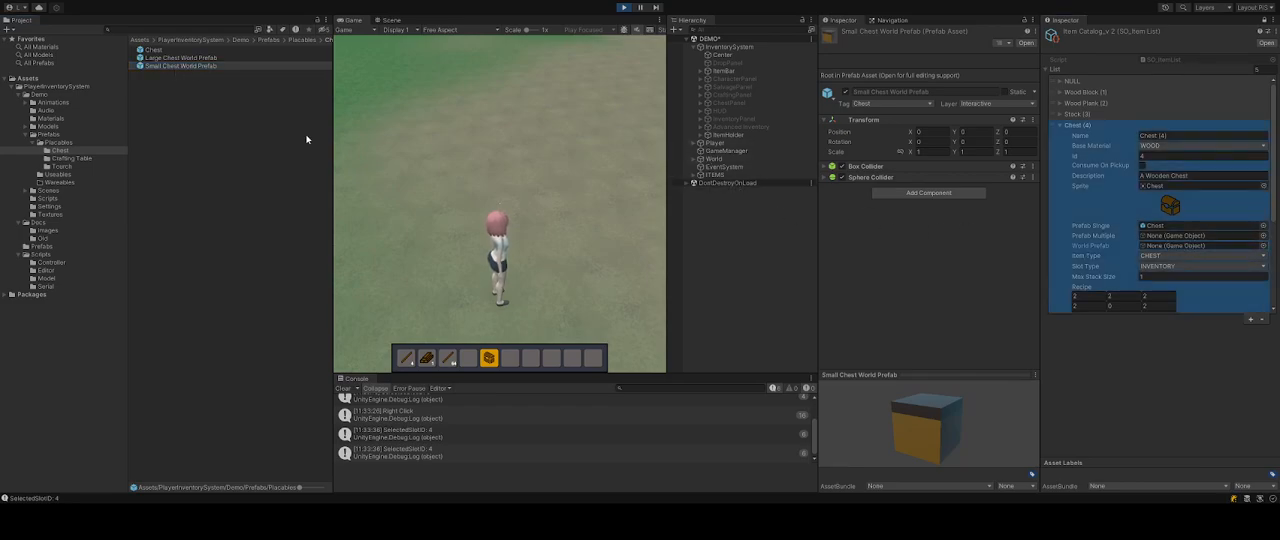
{"action": "left_click_drag", "start_coordinate": [158, 68], "coordinate": [1175, 250]}
Place chests on the ground in front of the character using the chest item.
{"action": "left_click", "coordinate": [517, 203]}
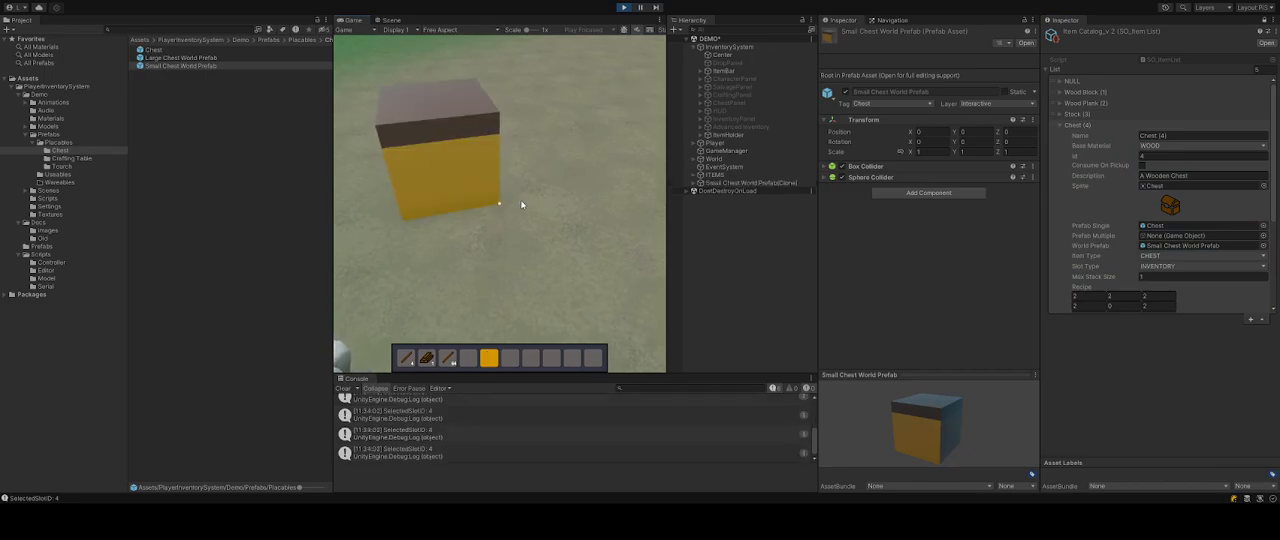
{"action": "key", "text": "w"}
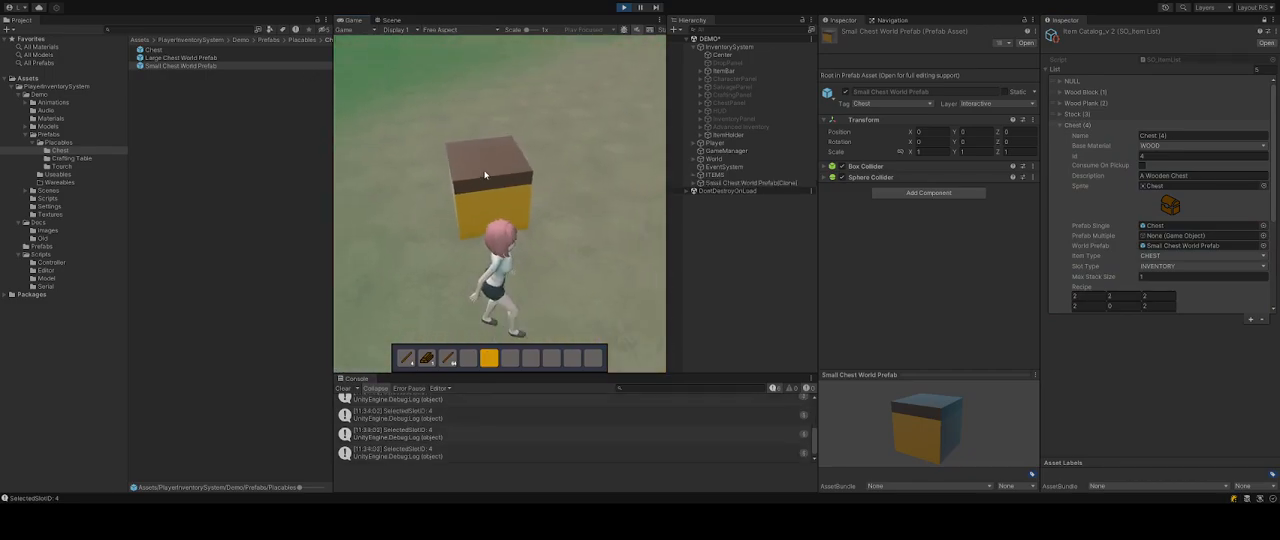
{"action": "left_click", "coordinate": [474, 177]}
{"action": "left_click_drag", "start_coordinate": [619, 162], "coordinate": [541, 109]}
{"action": "left_click", "coordinate": [427, 367], "text": "shift"}
{"action": "left_click", "coordinate": [446, 363], "text": "shift"}
{"action": "left_click", "coordinate": [408, 361], "text": "shift"}
{"action": "left_click", "coordinate": [592, 105]}
Restart play mode, walk the character up to the chest and open it.
{"action": "left_click", "coordinate": [623, 8]}
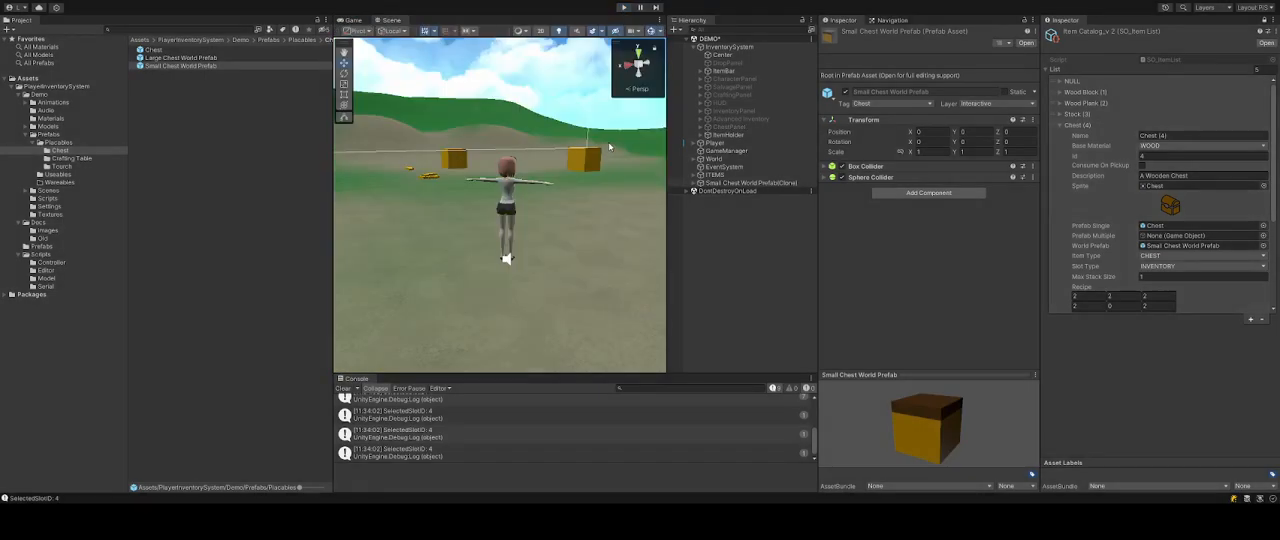
{"action": "left_click", "coordinate": [623, 8]}
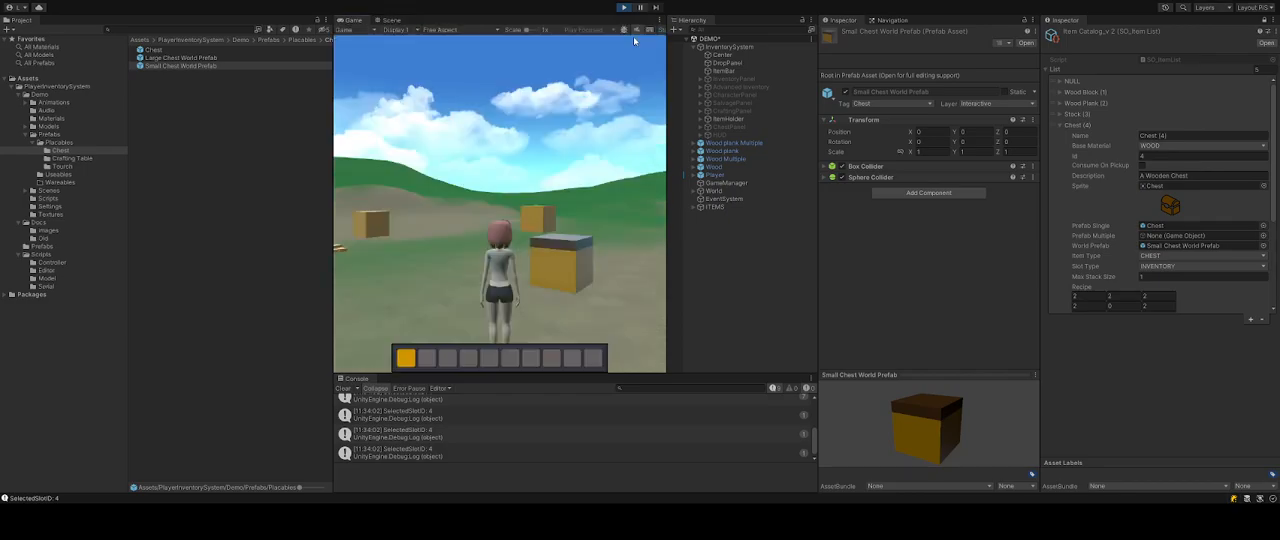
{"action": "key", "text": "w"}
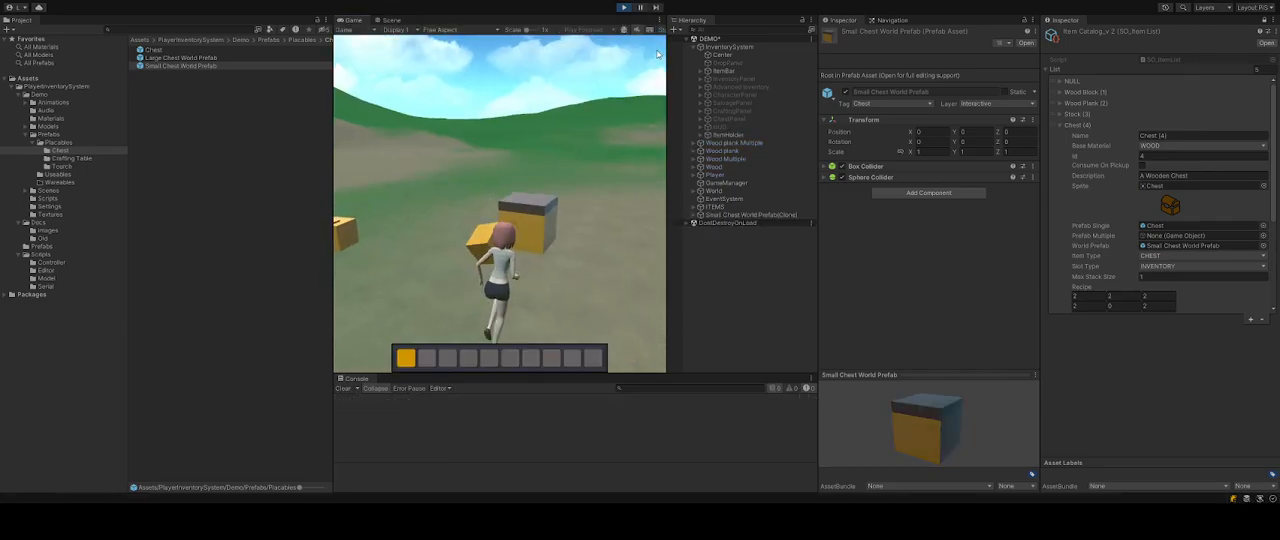
{"action": "key", "text": "a"}
{"action": "key", "text": "w"}
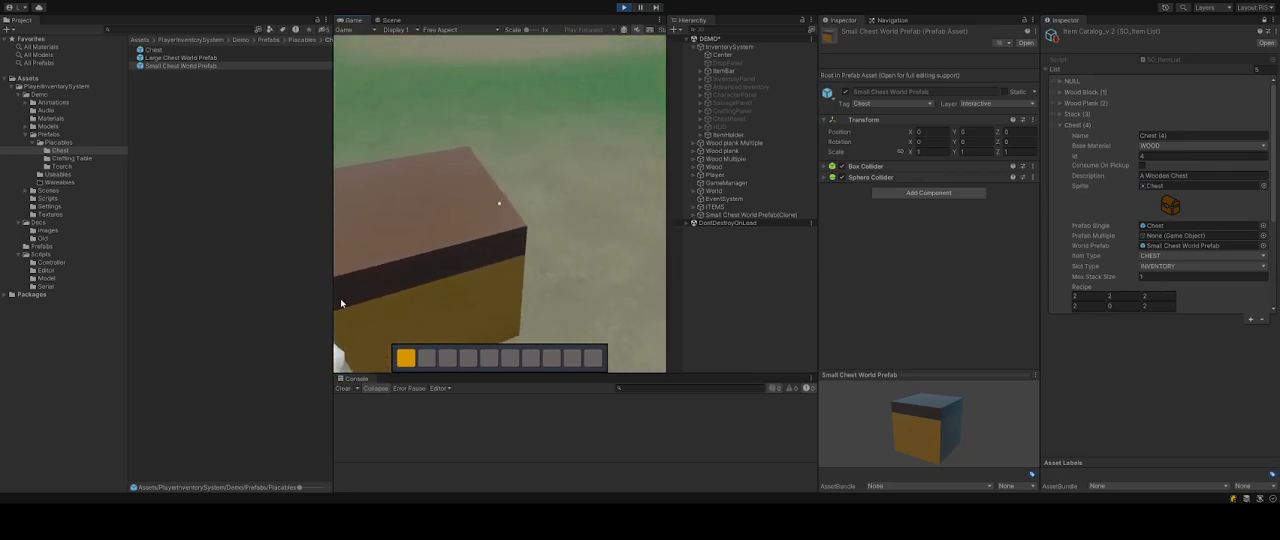
{"action": "key", "text": "e"}
Open the inventory and move wood items from the inventory into the chest's storage slots.
{"action": "left_click", "coordinate": [558, 173], "text": "shift"}
{"action": "left_click", "coordinate": [575, 173], "text": "shift"}
{"action": "left_click", "coordinate": [591, 174], "text": "shift"}
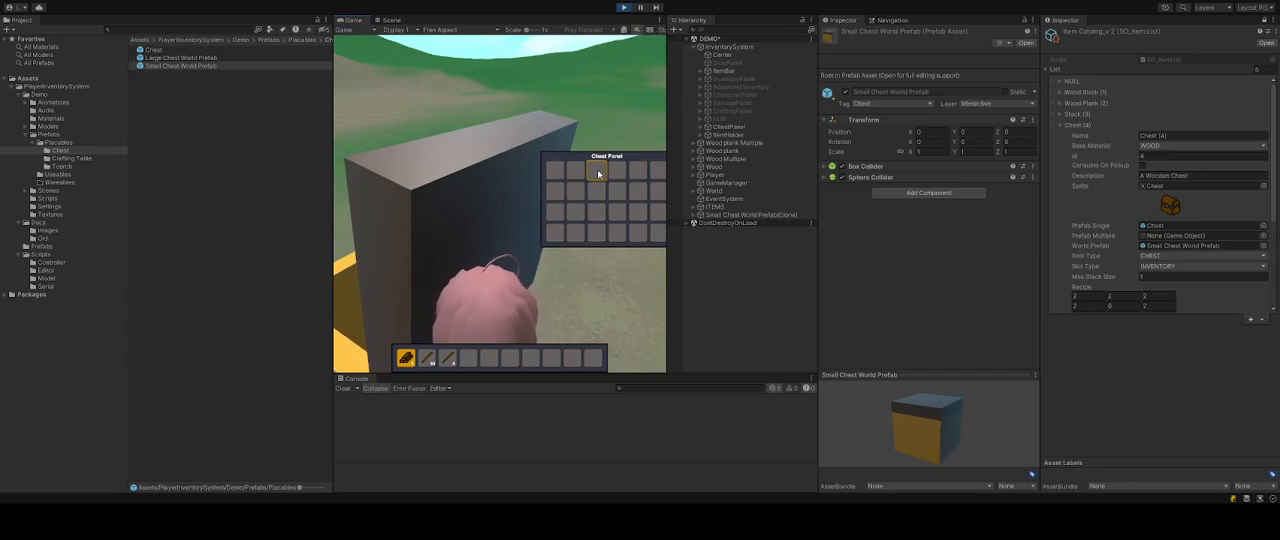
{"action": "key", "text": "i"}
{"action": "left_click", "coordinate": [407, 358], "text": "shift"}
{"action": "left_click", "coordinate": [427, 359], "text": "shift"}
{"action": "left_click", "coordinate": [445, 358], "text": "shift"}
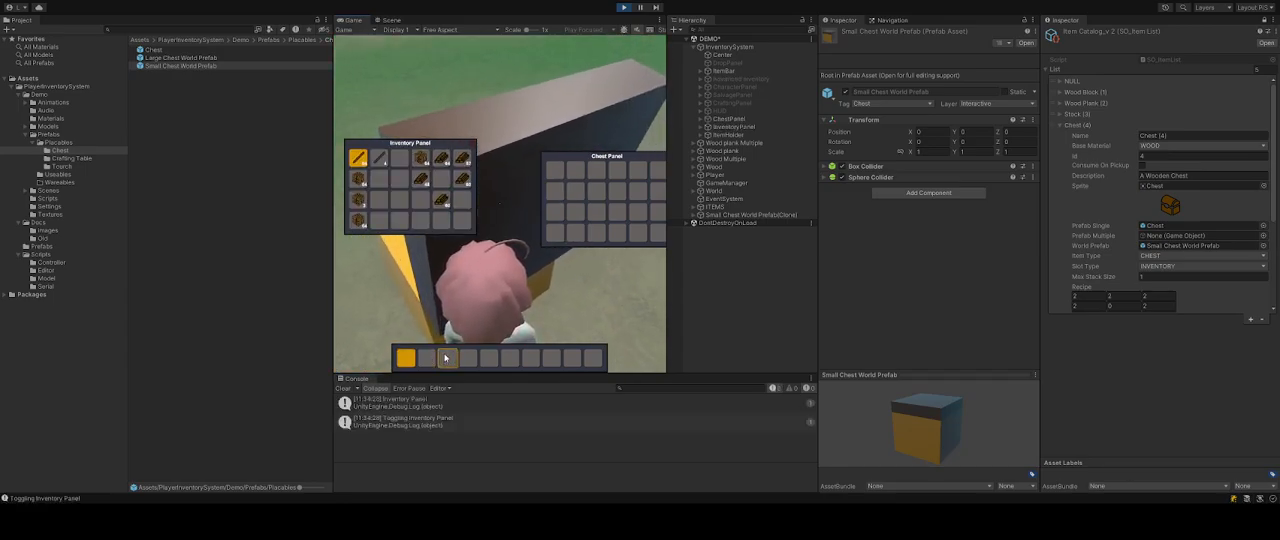
{"action": "left_click", "coordinate": [424, 180], "text": "shift"}
{"action": "left_click", "coordinate": [462, 181], "text": "shift"}
{"action": "left_click", "coordinate": [461, 160], "text": "shift"}
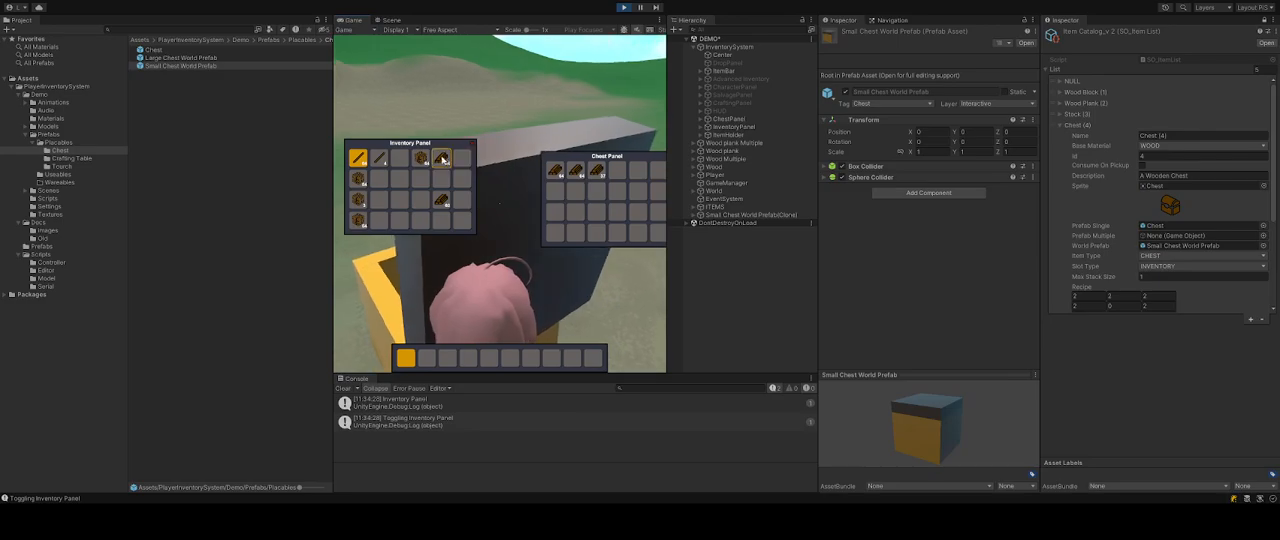
{"action": "left_click", "coordinate": [443, 159], "text": "shift"}
{"action": "left_click", "coordinate": [421, 158], "text": "shift"}
{"action": "left_click", "coordinate": [380, 158], "text": "shift"}
{"action": "left_click", "coordinate": [360, 158], "text": "shift"}
Reposition the chest panel, rearrange its items and close it.
{"action": "left_click", "coordinate": [557, 170], "text": "shift"}
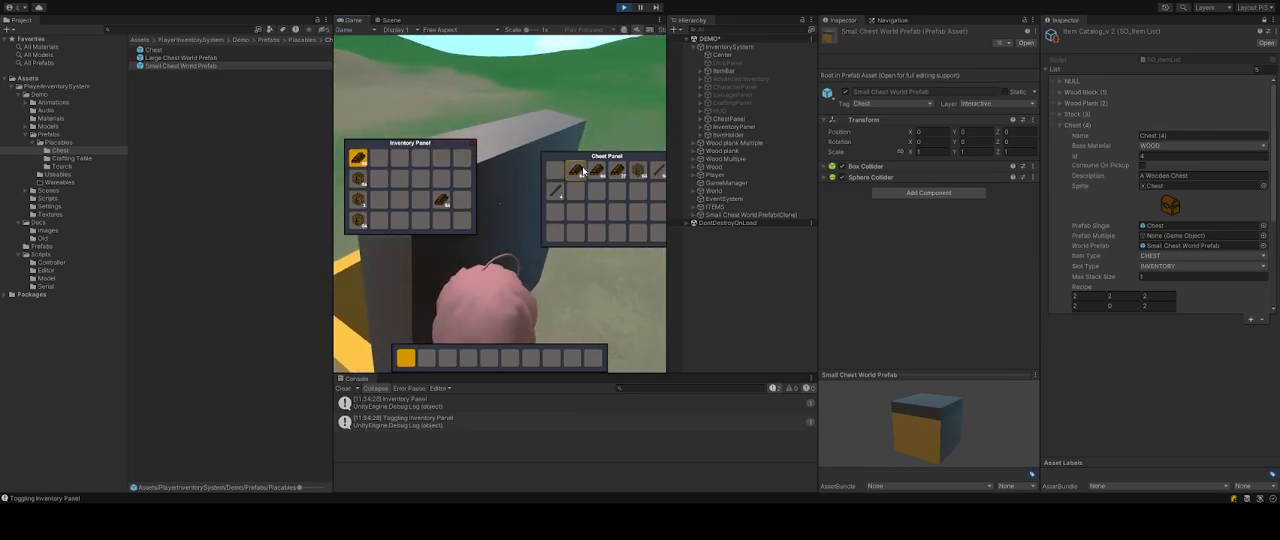
{"action": "left_click_drag", "start_coordinate": [596, 157], "coordinate": [556, 146]}
{"action": "left_click", "coordinate": [557, 160], "text": "shift"}
{"action": "left_click", "coordinate": [578, 161], "text": "shift"}
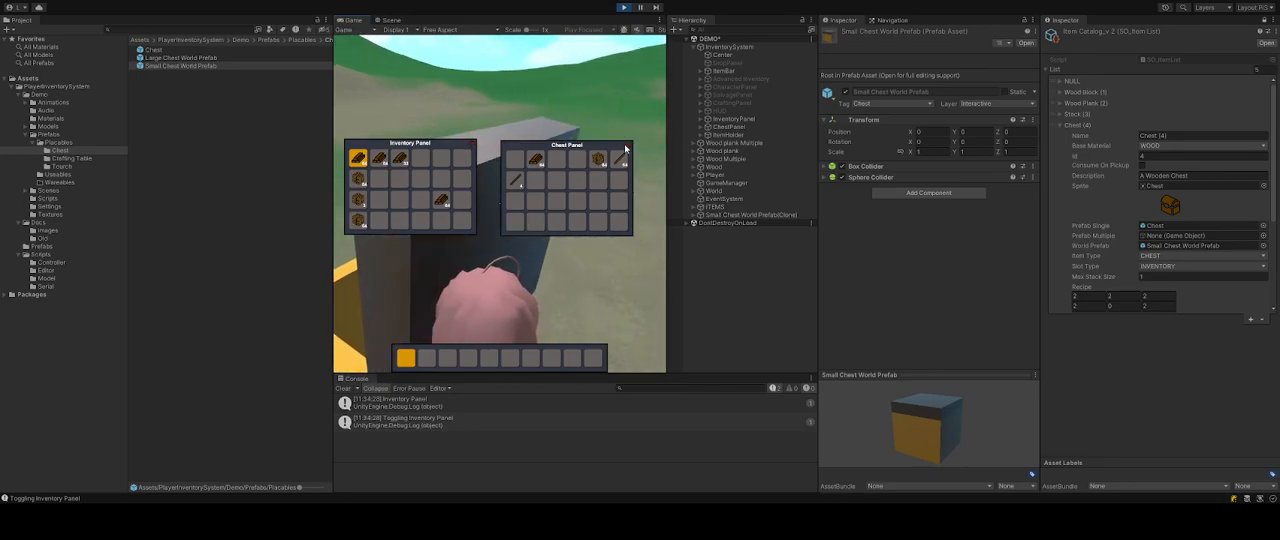
{"action": "left_click", "coordinate": [625, 148]}
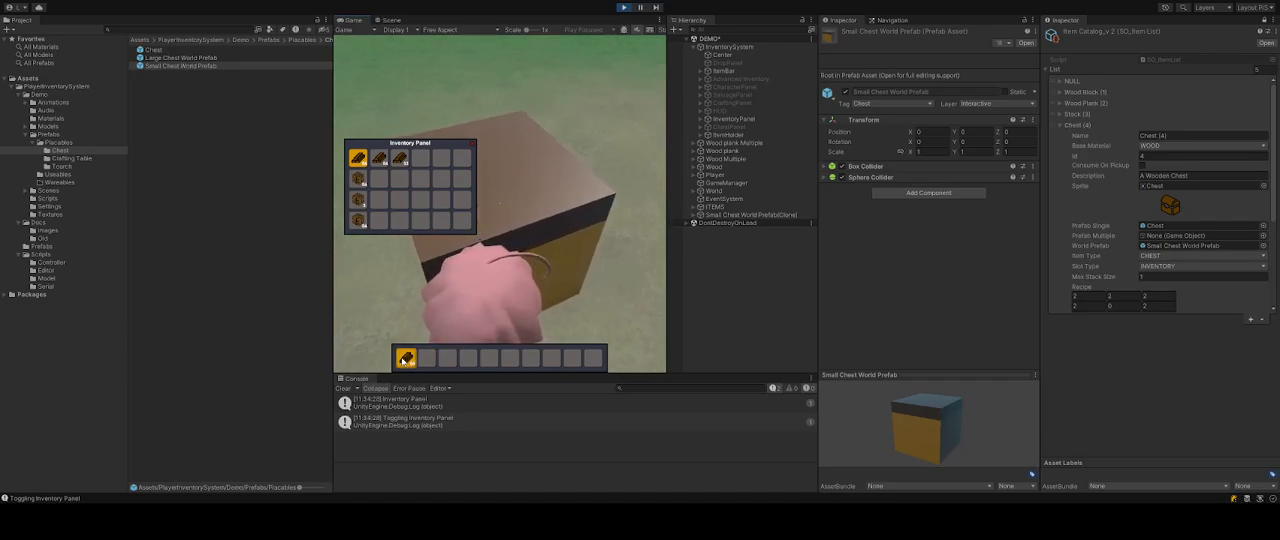
Move items from the inventory and the reopened chest into the hotbar.
{"action": "left_click", "coordinate": [401, 161], "text": "shift"}
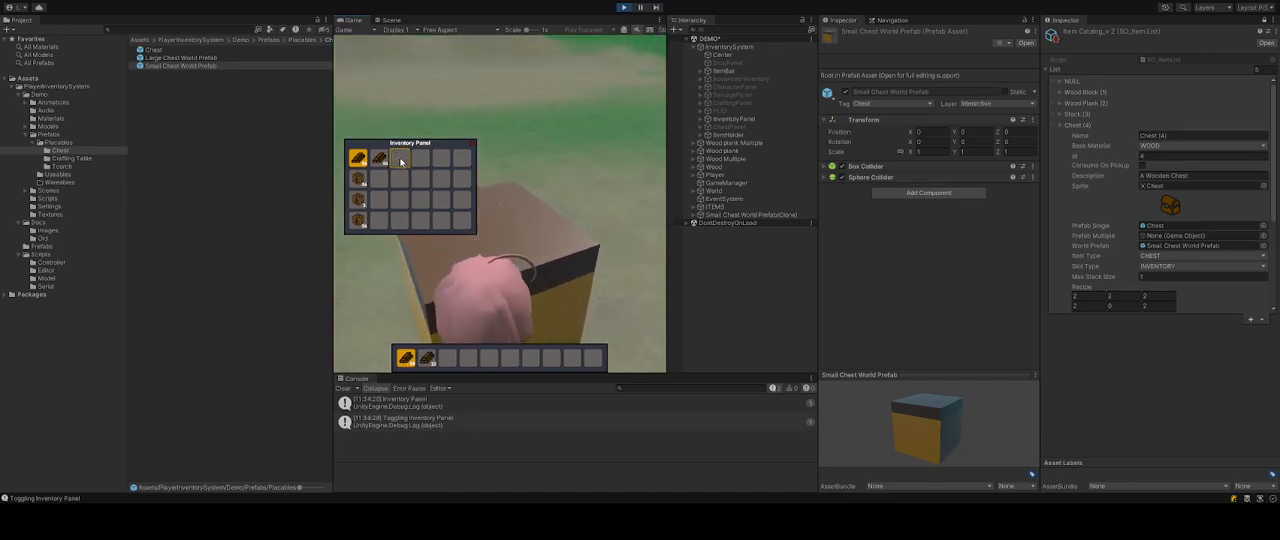
{"action": "left_click", "coordinate": [381, 160], "text": "shift"}
{"action": "left_click", "coordinate": [473, 144]}
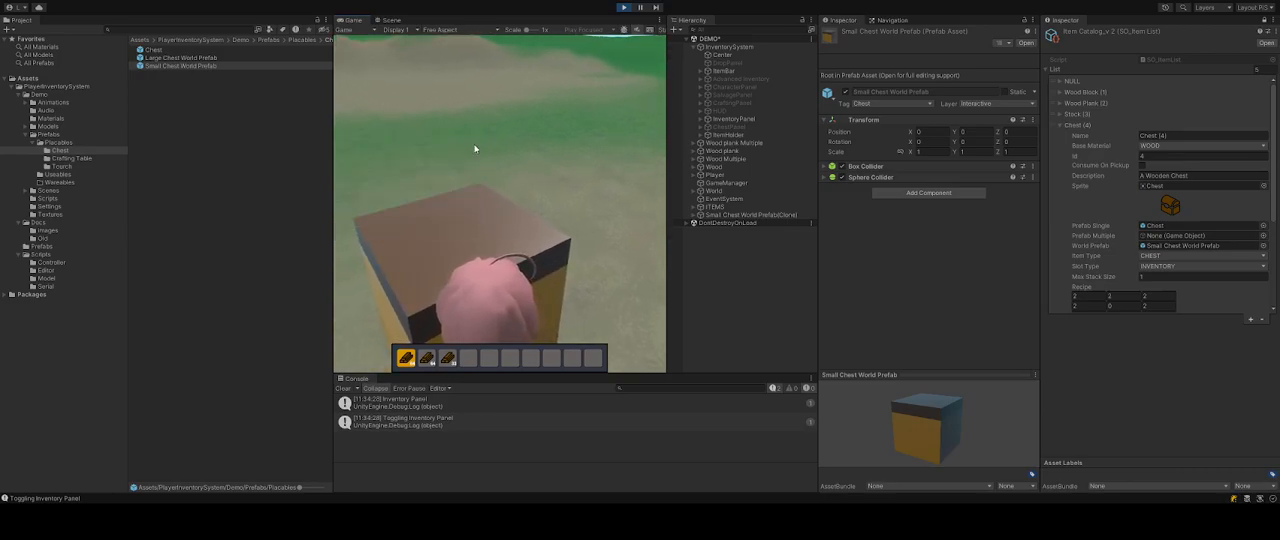
{"action": "left_click", "coordinate": [457, 207]}
{"action": "left_click", "coordinate": [534, 160], "text": "shift"}
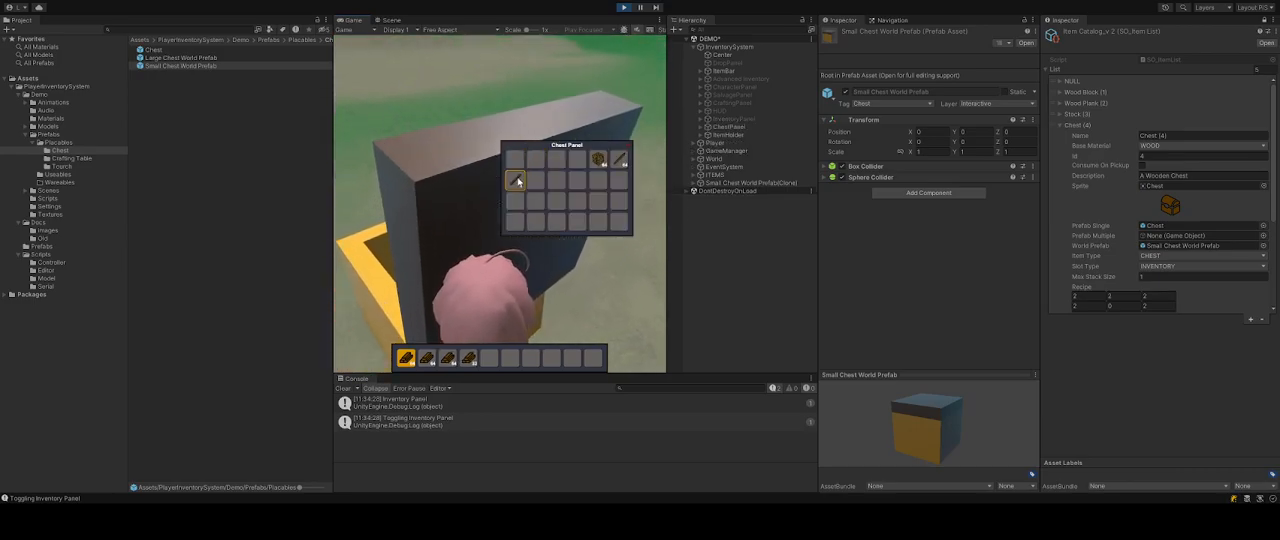
{"action": "left_click", "coordinate": [515, 180], "text": "shift"}
{"action": "left_click", "coordinate": [598, 160], "text": "shift"}
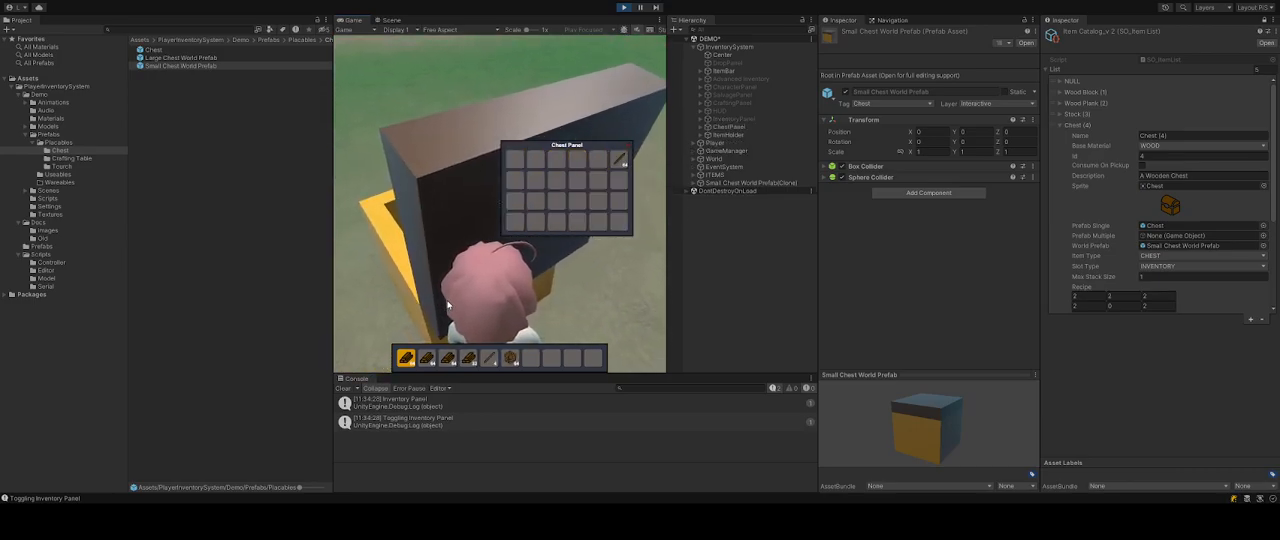
Open the inventory and move the inventory and hotbar items into the chest.
{"action": "key", "text": "i"}
{"action": "left_click", "coordinate": [621, 161]}
{"action": "left_click", "coordinate": [381, 165]}
{"action": "left_click", "coordinate": [381, 165], "text": "shift"}
{"action": "left_click", "coordinate": [357, 157], "text": "shift"}
{"action": "left_click", "coordinate": [357, 178], "text": "shift"}
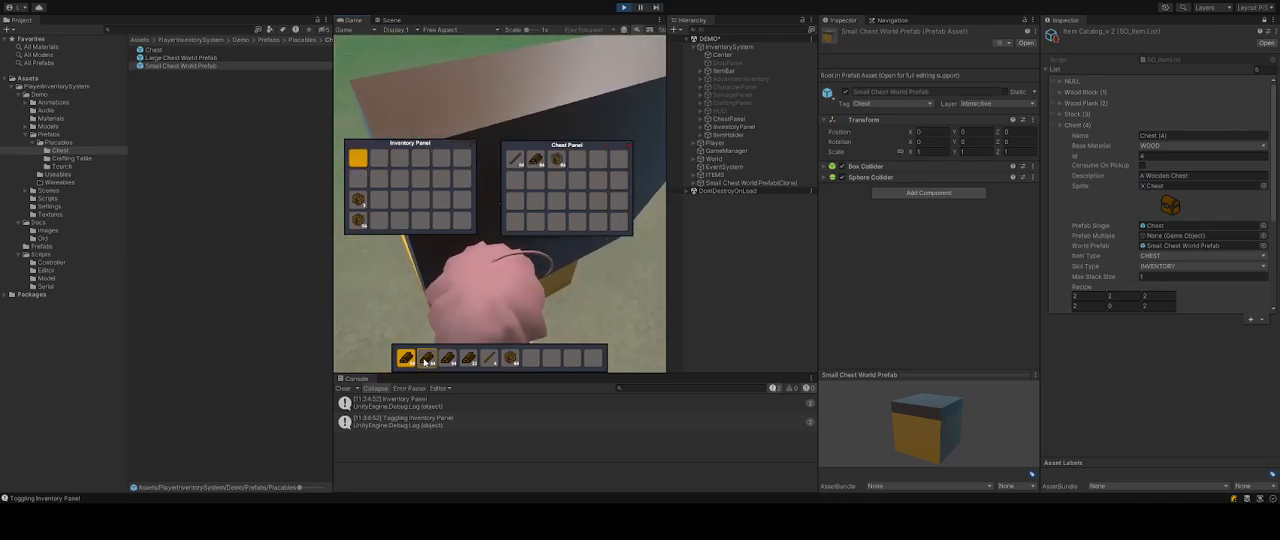
{"action": "left_click", "coordinate": [447, 358], "text": "shift"}
{"action": "left_click", "coordinate": [468, 358], "text": "shift"}
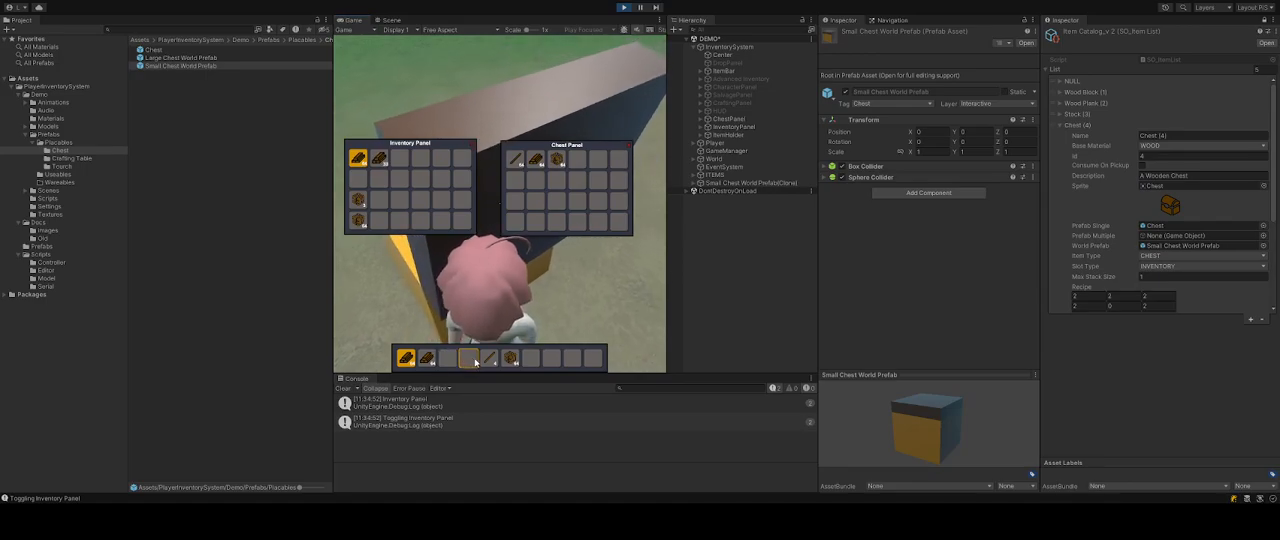
{"action": "left_click", "coordinate": [489, 358], "text": "shift"}
{"action": "left_click", "coordinate": [381, 158], "text": "shift"}
{"action": "left_click", "coordinate": [357, 157], "text": "shift"}
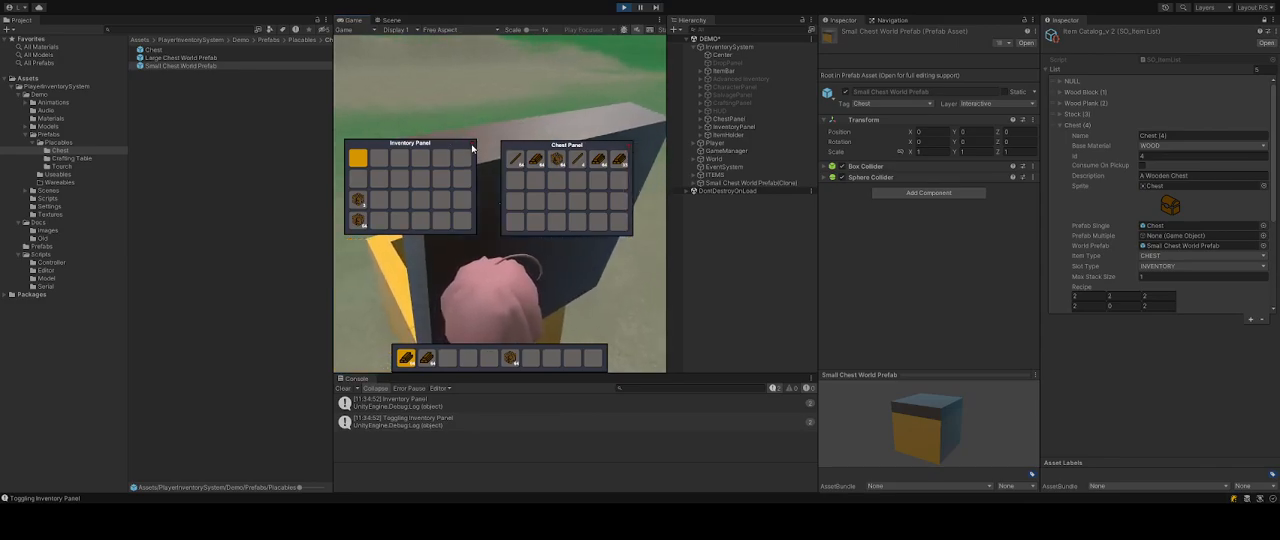
{"action": "key", "text": "i"}
Move the remaining hotbar items into the chest and close the chest panel.
{"action": "left_click", "coordinate": [510, 358], "text": "shift"}
{"action": "left_click", "coordinate": [428, 360], "text": "shift"}
{"action": "left_click", "coordinate": [406, 358], "text": "shift"}
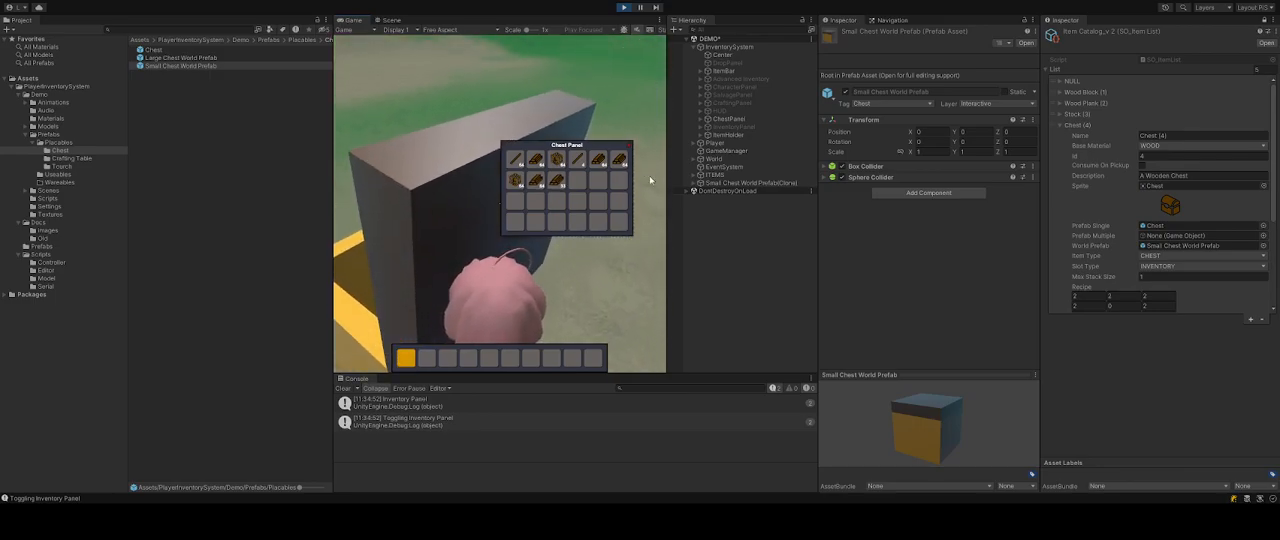
{"action": "left_click", "coordinate": [629, 147]}
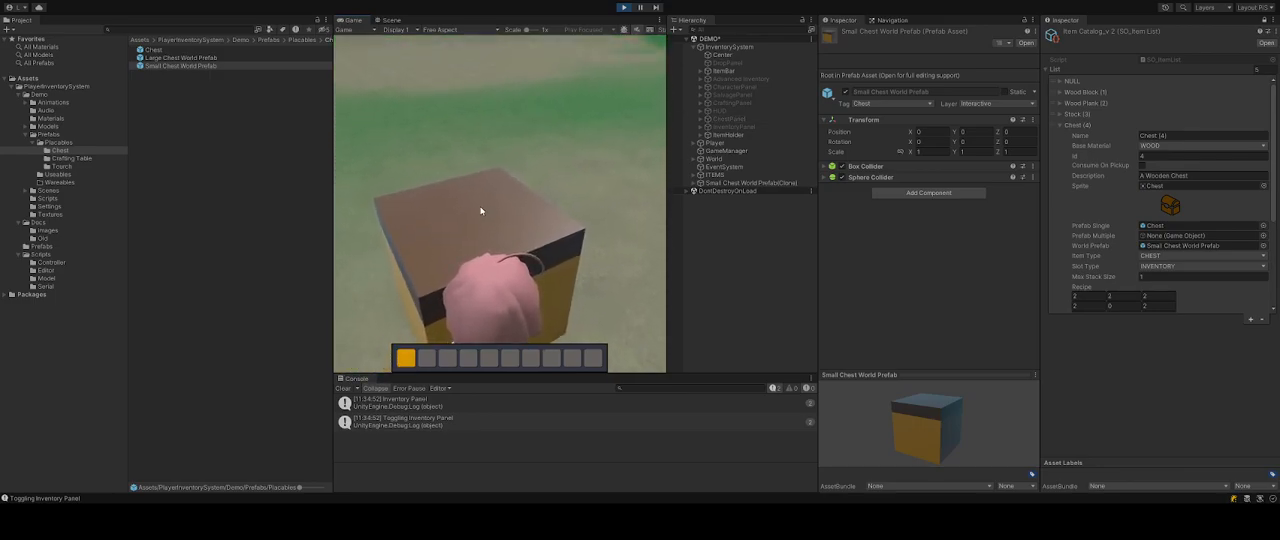
Toggle the inventory and enable the Advanced Inventory panel object.
{"action": "key", "text": "i"}
{"action": "key", "text": "i"}
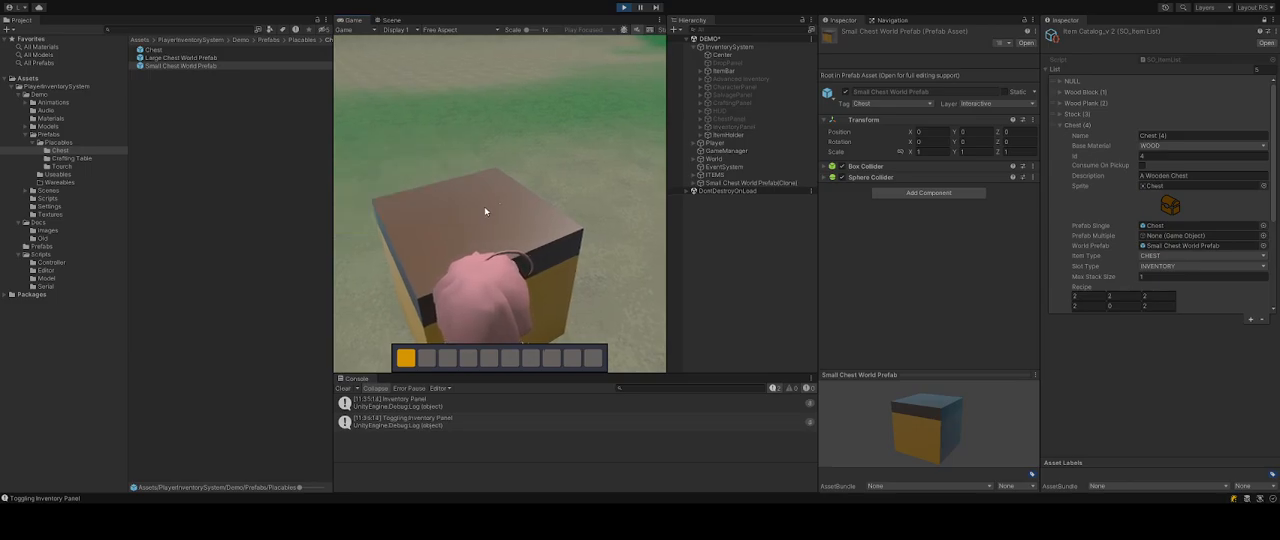
{"action": "left_click", "coordinate": [745, 79]}
{"action": "left_click", "coordinate": [841, 36]}
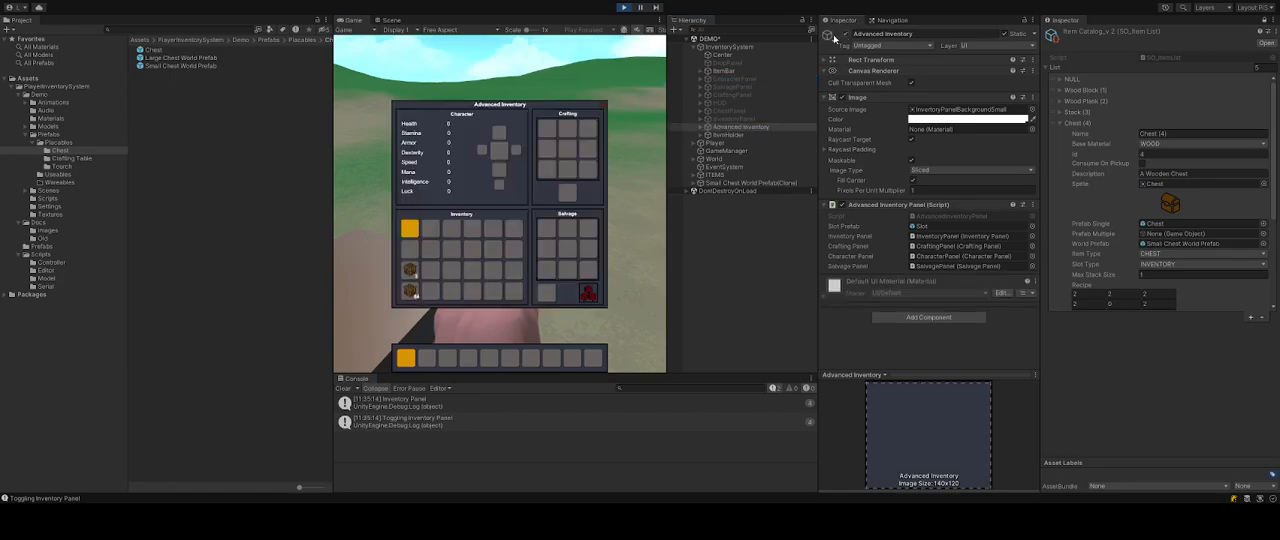
Craft wood planks from a wood block in the crafting grid.
{"action": "left_click_drag", "start_coordinate": [410, 271], "coordinate": [548, 151]}
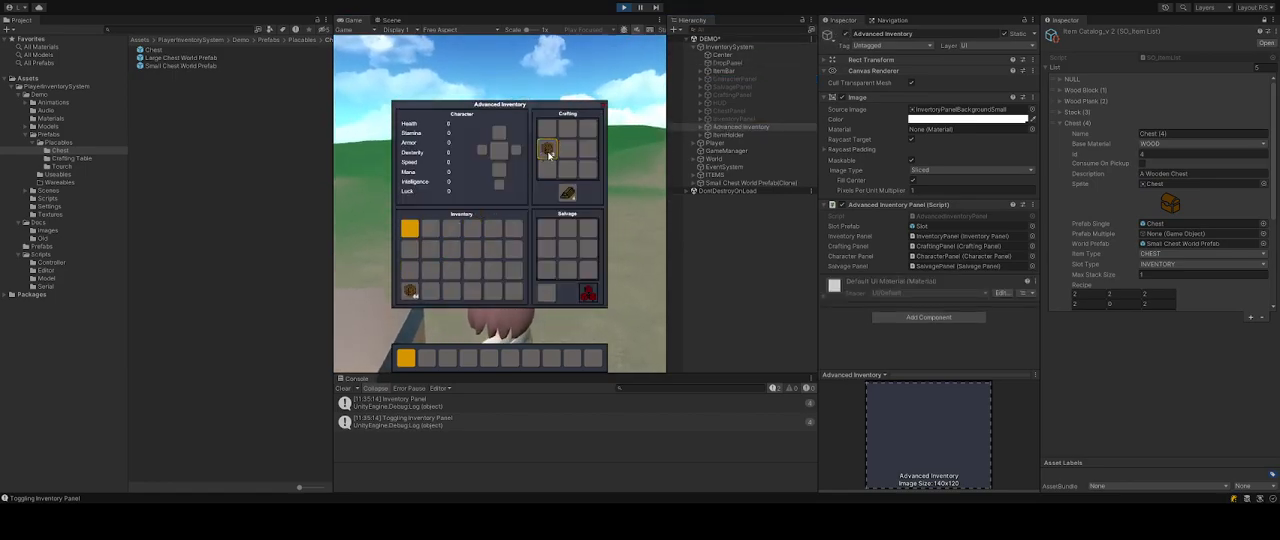
{"action": "left_click", "coordinate": [568, 193]}
{"action": "left_click", "coordinate": [568, 193]}
{"action": "left_click", "coordinate": [568, 193]}
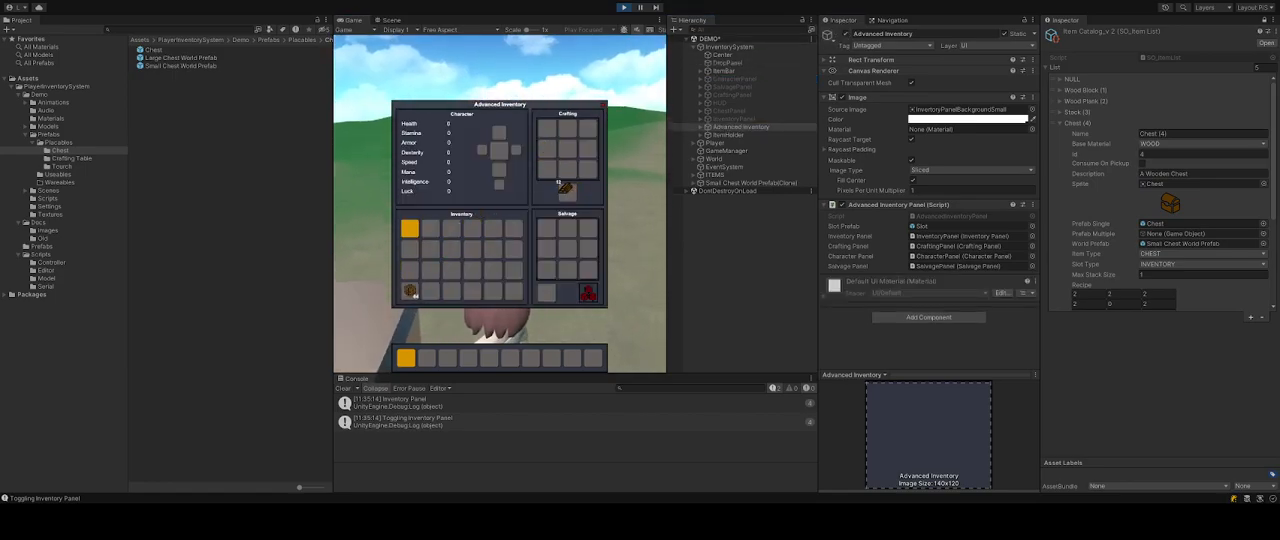
Place single wood planks in the eight outer crafting cells and drop the remaining planks into the inventory.
{"action": "right_click", "coordinate": [547, 169]}
{"action": "right_click", "coordinate": [547, 149]}
{"action": "right_click", "coordinate": [547, 129]}
{"action": "right_click", "coordinate": [568, 129]}
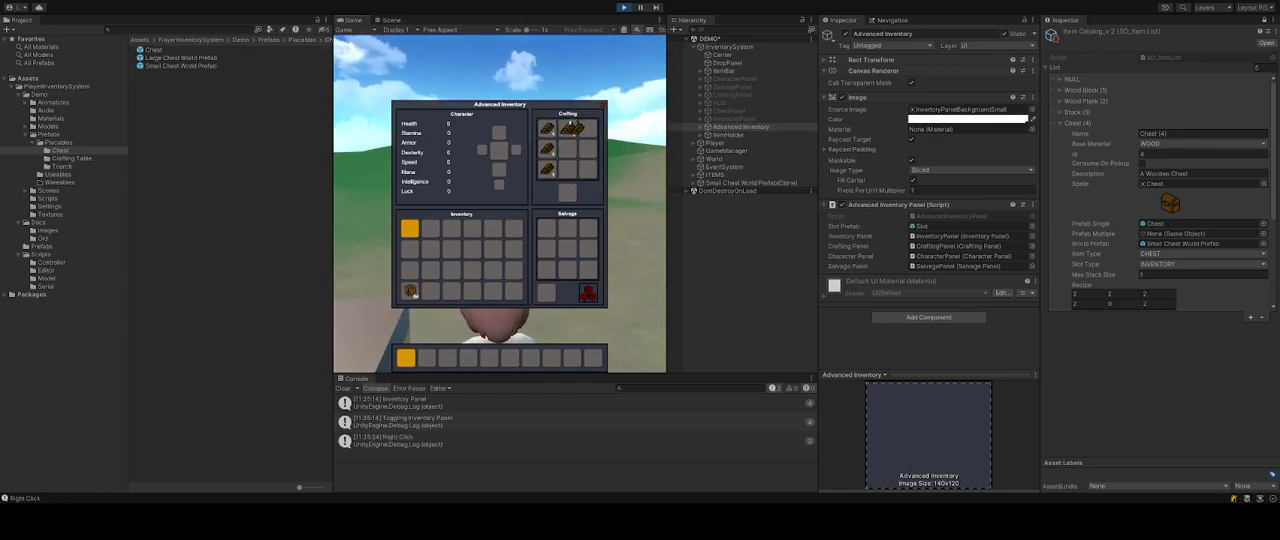
{"action": "right_click", "coordinate": [588, 129]}
{"action": "right_click", "coordinate": [588, 149]}
{"action": "right_click", "coordinate": [588, 169]}
{"action": "left_click", "coordinate": [493, 249]}
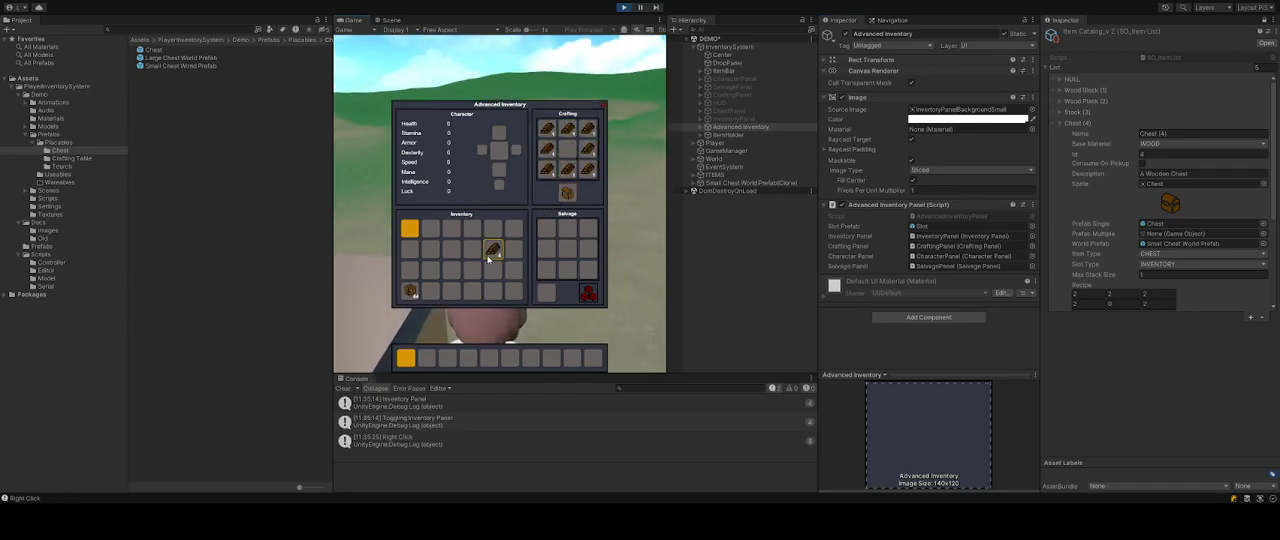
Take the crafted chest from the crafting output into the hotbar and close the inventory panel.
{"action": "left_click", "coordinate": [568, 193]}
{"action": "left_click", "coordinate": [489, 357]}
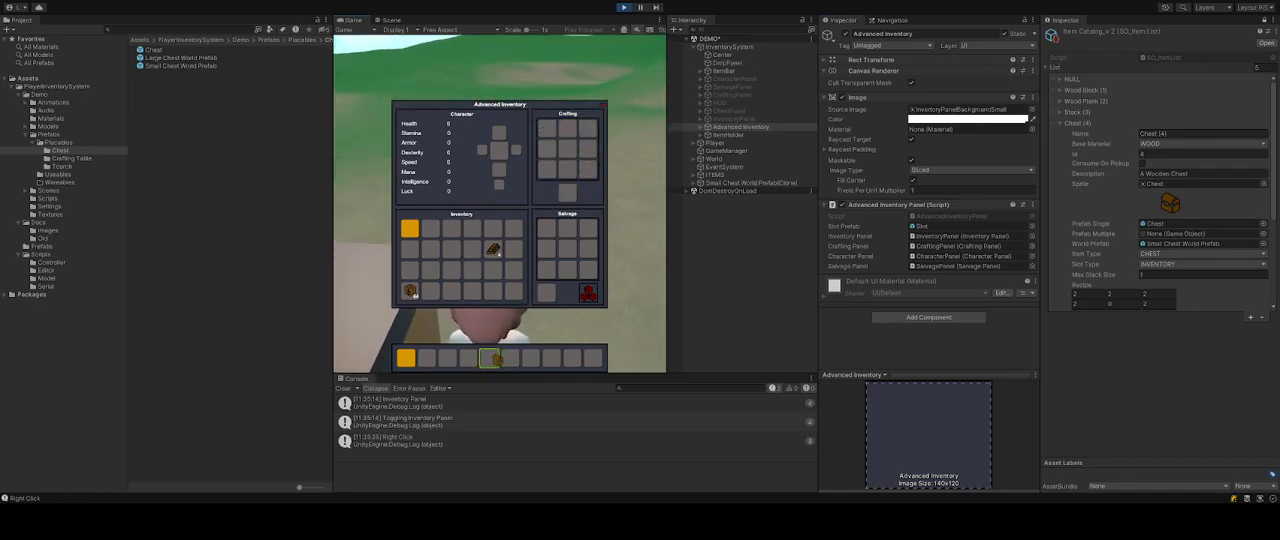
{"action": "left_click", "coordinate": [604, 104]}
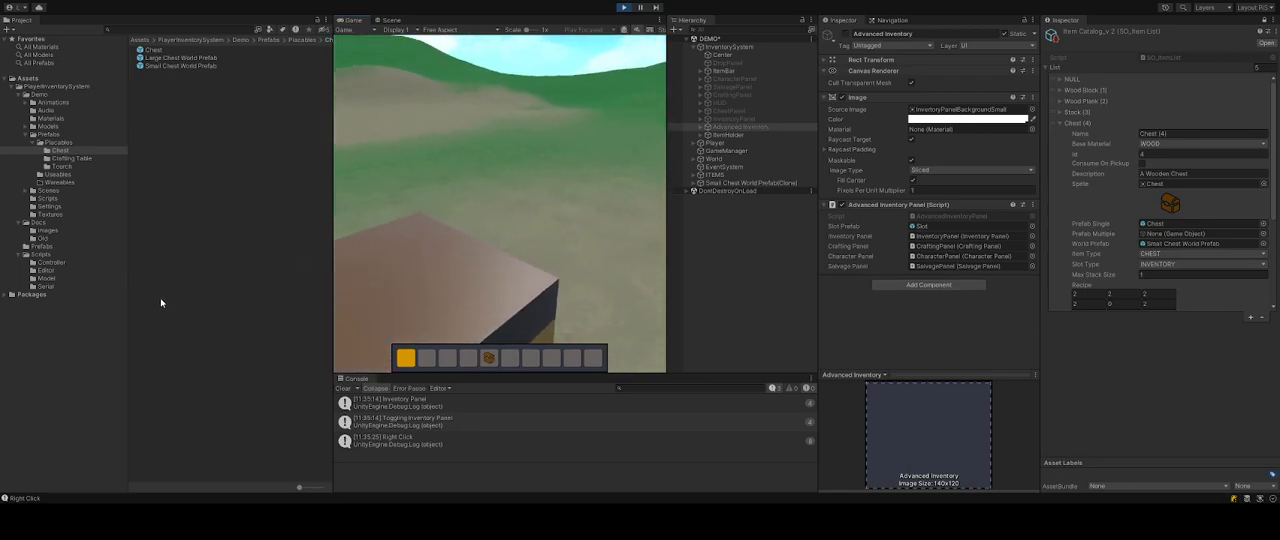
Select the Large Chest World Prefab and look at the large chest in the game view.
{"action": "left_click", "coordinate": [230, 57]}
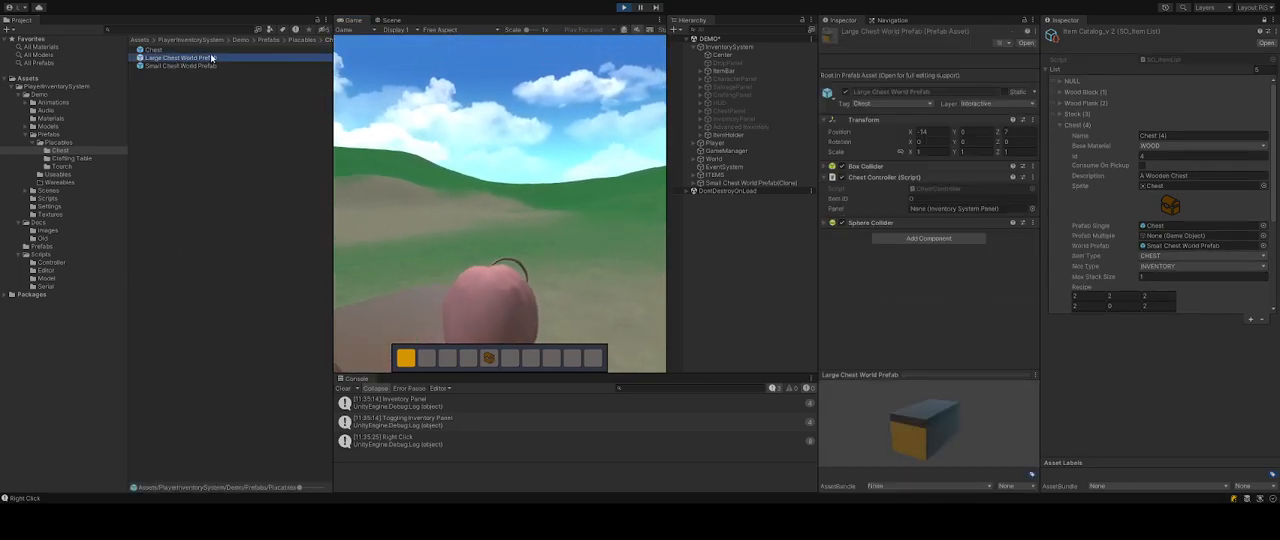
{"action": "left_click", "coordinate": [430, 128]}
{"action": "right_click_drag", "start_coordinate": [292, 55], "coordinate": [486, 321]}
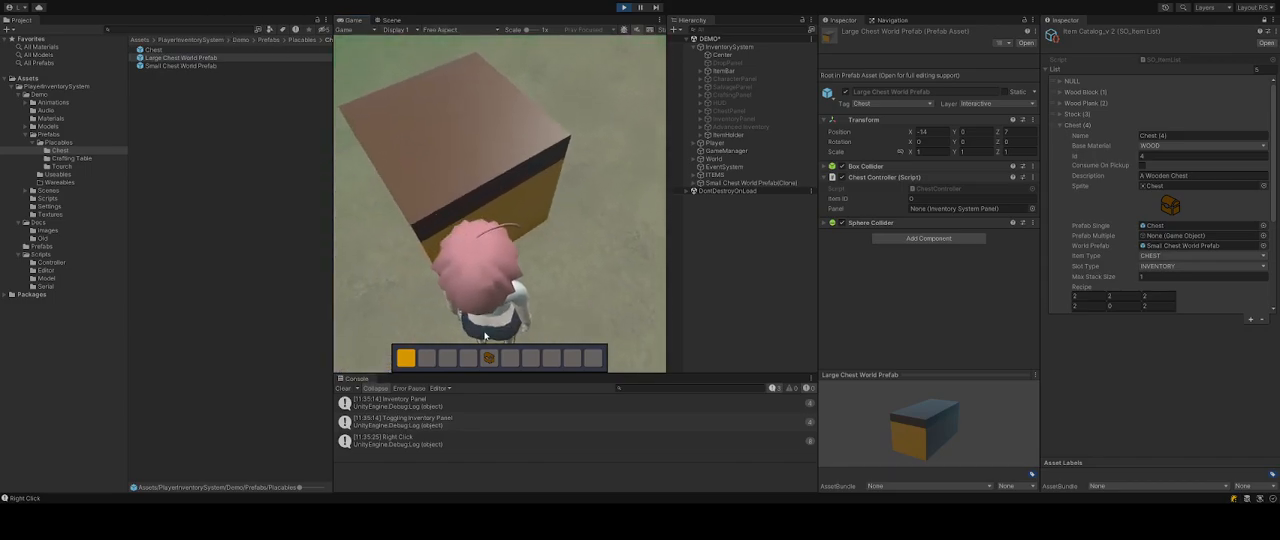
Move the crafted chest one hotbar slot left, then open and close the nearby chest's storage panel.
{"action": "left_click_drag", "start_coordinate": [489, 357], "coordinate": [468, 357]}
{"action": "scroll", "coordinate": [487, 273], "scroll_direction": "up", "scroll_amount": 1}
{"action": "right_click_drag", "start_coordinate": [505, 220], "coordinate": [222, 129]}
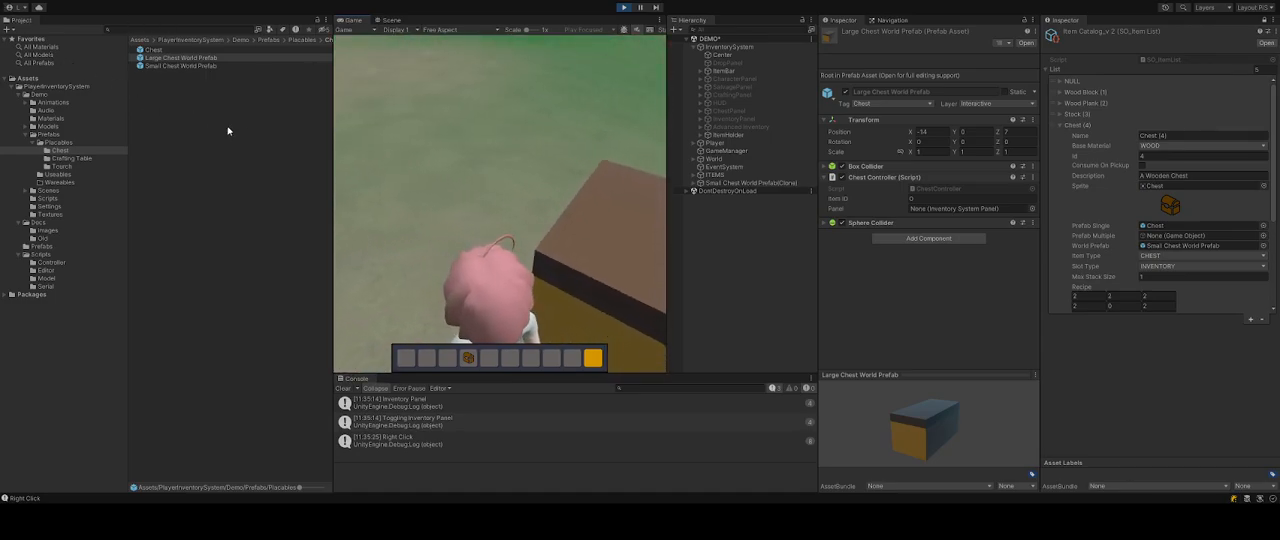
{"action": "right_click", "coordinate": [574, 191]}
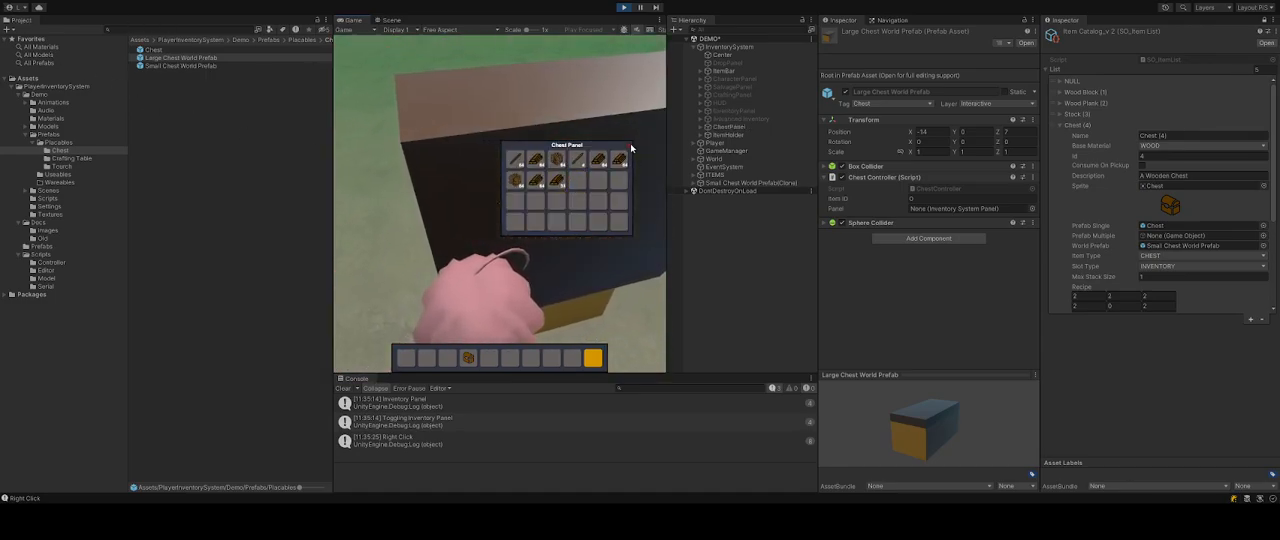
{"action": "left_click", "coordinate": [630, 147]}
Walk the player forward and place the crafted chest in the world.
{"action": "key", "text": "a"}
{"action": "key", "text": "w"}
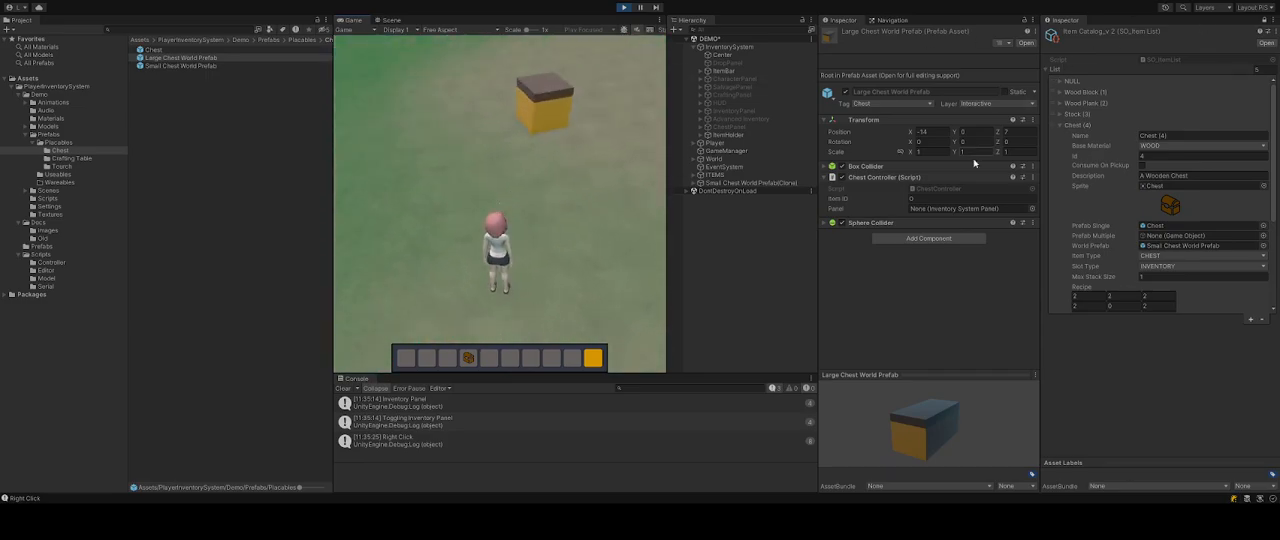
{"action": "right_click", "coordinate": [509, 143]}
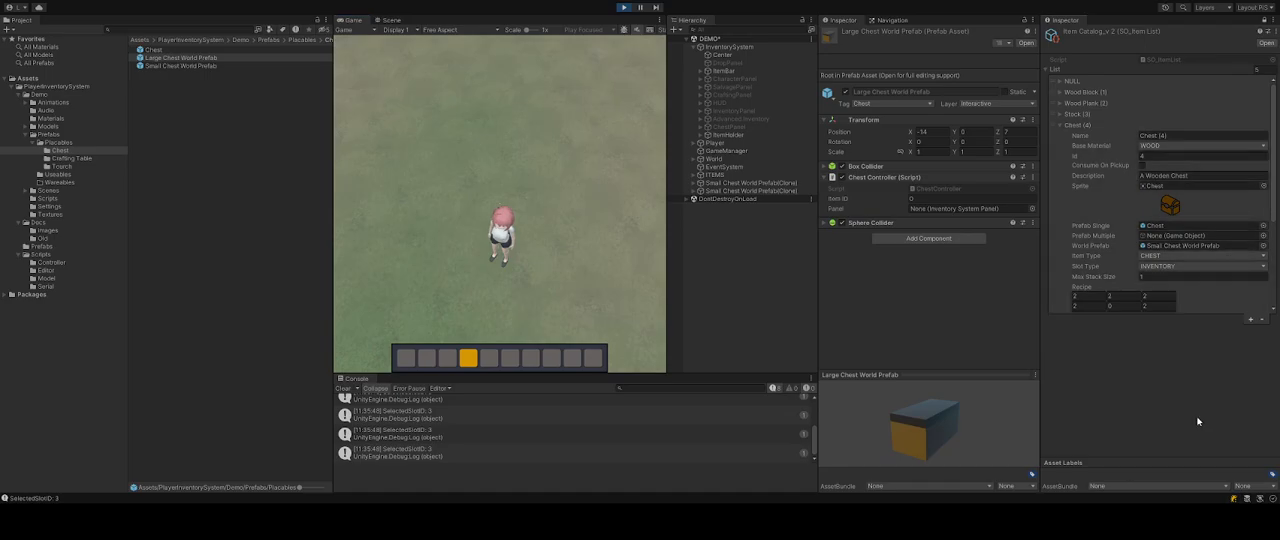
Add a new entry to the ItemCatalog_v2 list named Coal with base material NONE and start editing its Id.
{"action": "scroll", "coordinate": [1134, 202], "scroll_direction": "down", "scroll_amount": 2}
{"action": "left_click", "coordinate": [1064, 101]}
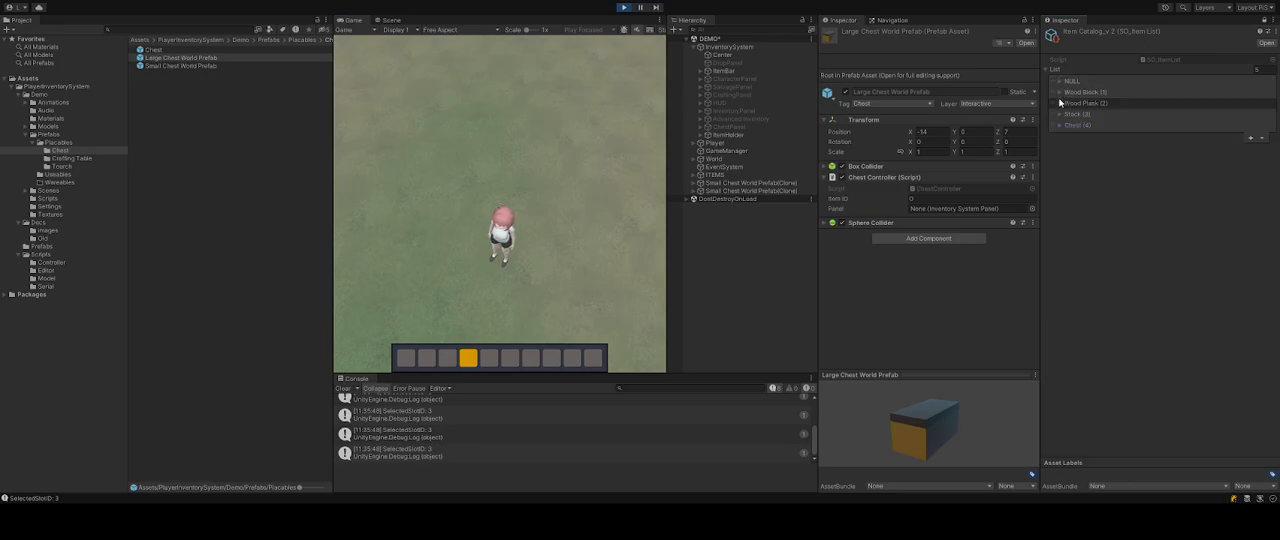
{"action": "left_click", "coordinate": [1249, 138]}
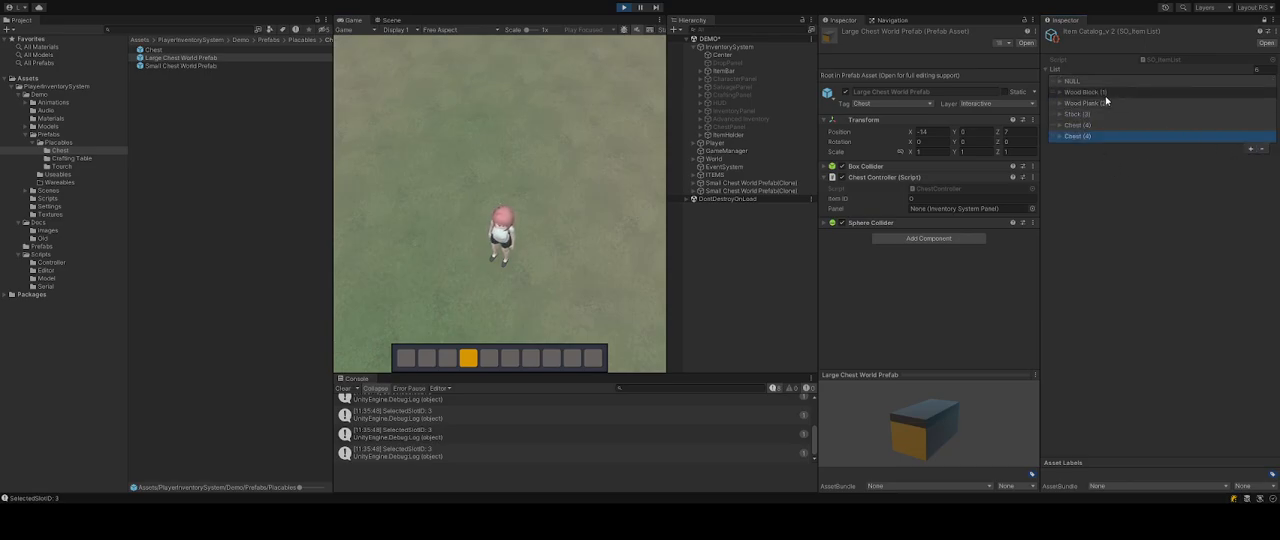
{"action": "left_click", "coordinate": [1061, 137]}
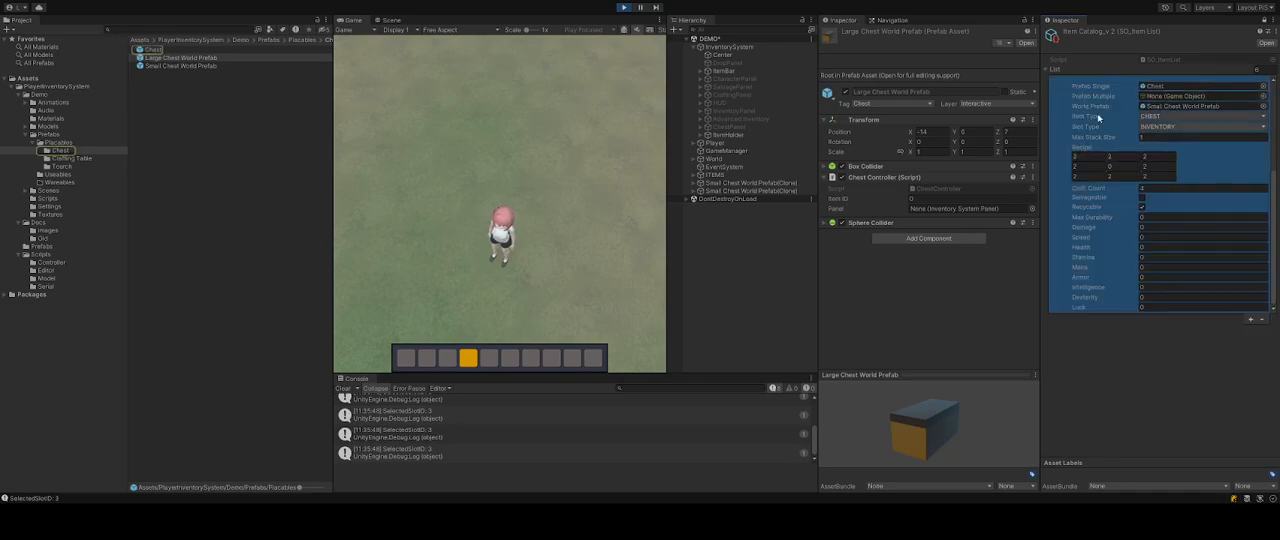
{"action": "scroll", "coordinate": [1157, 153], "scroll_direction": "up", "scroll_amount": 3}
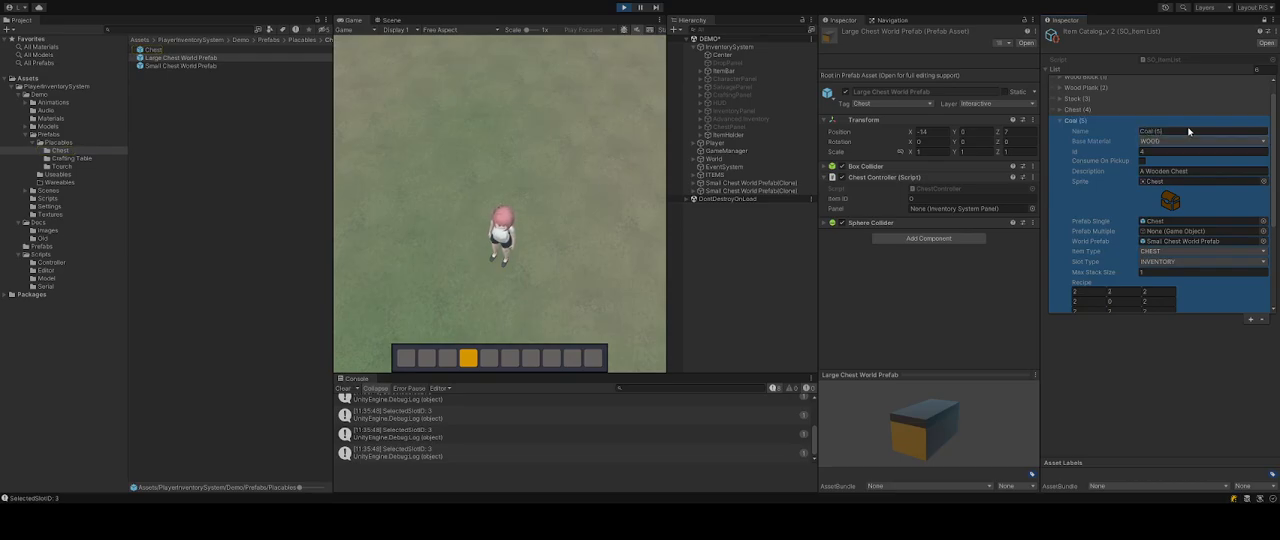
{"action": "key", "text": "Up"}
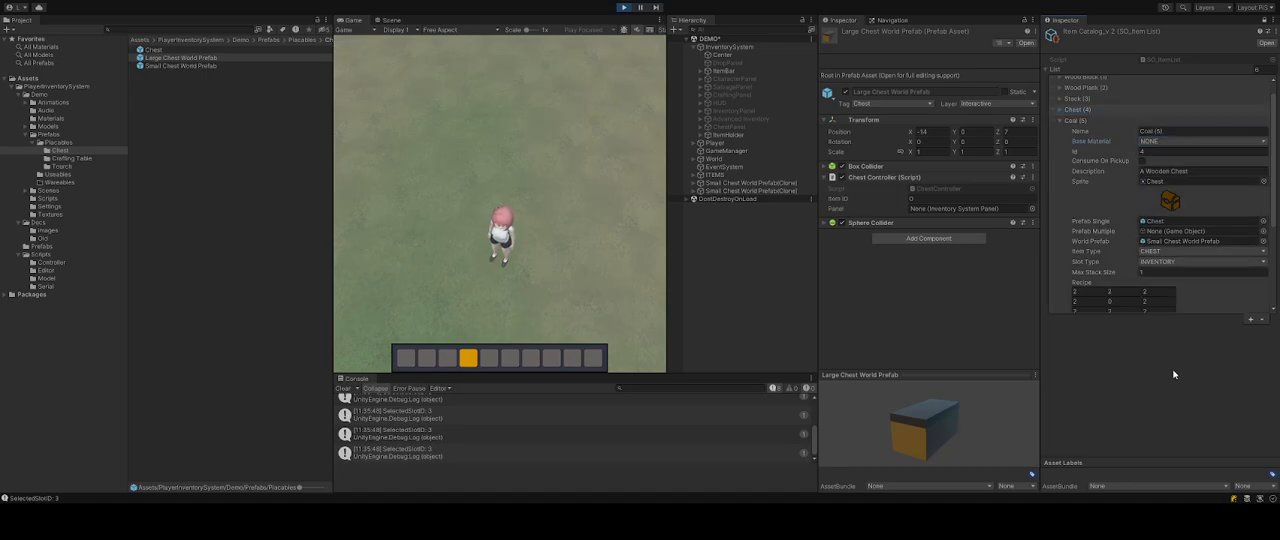
{"action": "left_click", "coordinate": [1155, 152]}
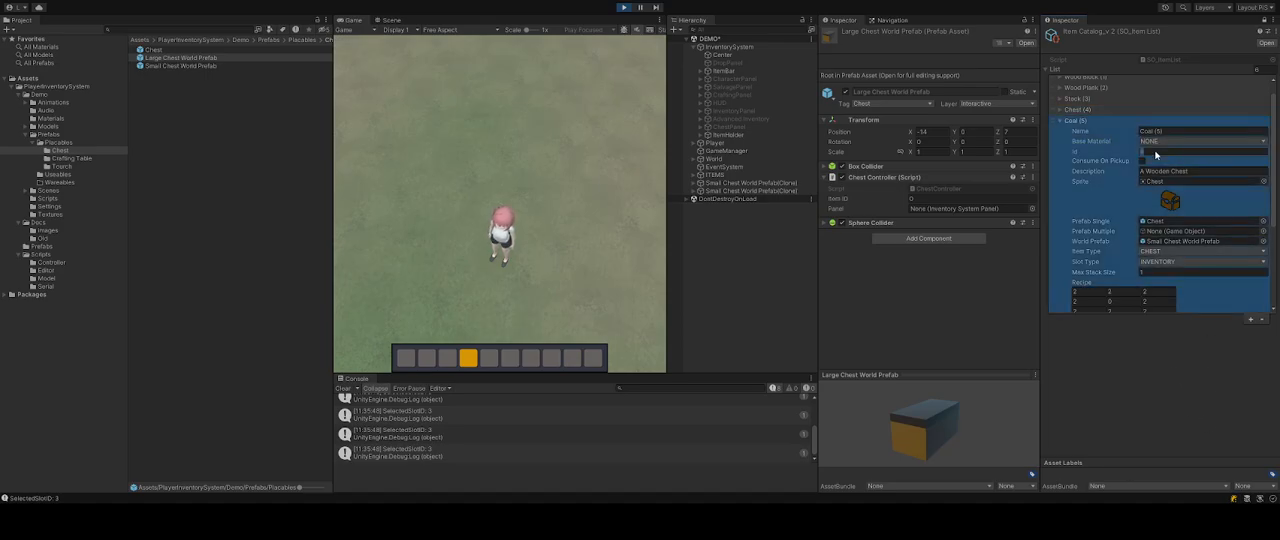
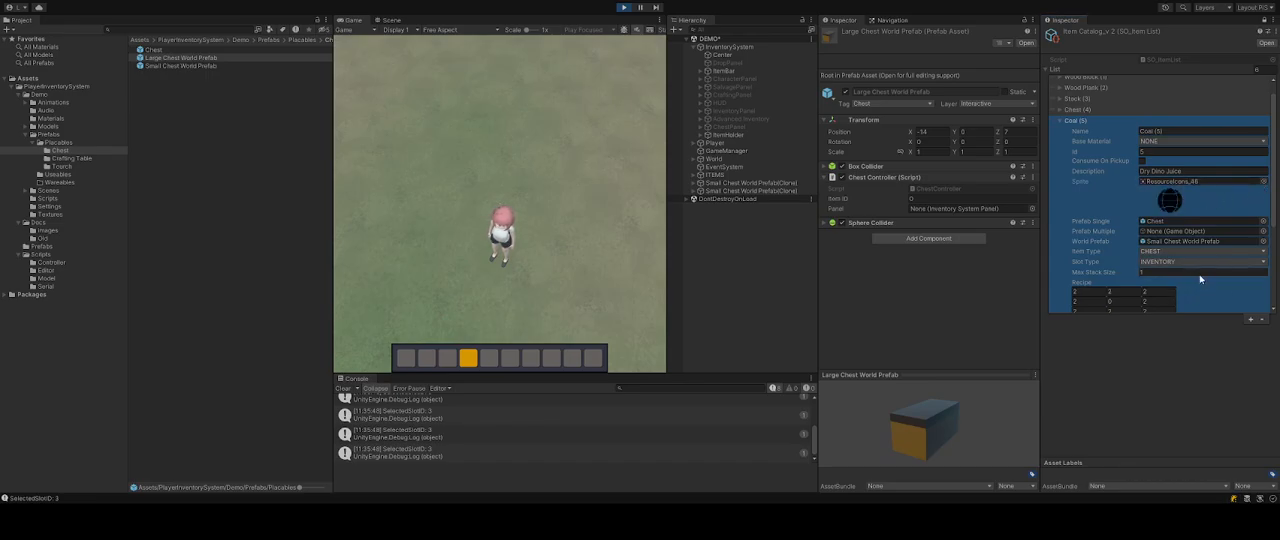
Give the Coal and Coal Multiple prefabs item ID 5 and set Coal Multiple's stack count to 25.
{"action": "left_click", "coordinate": [1243, 222]}
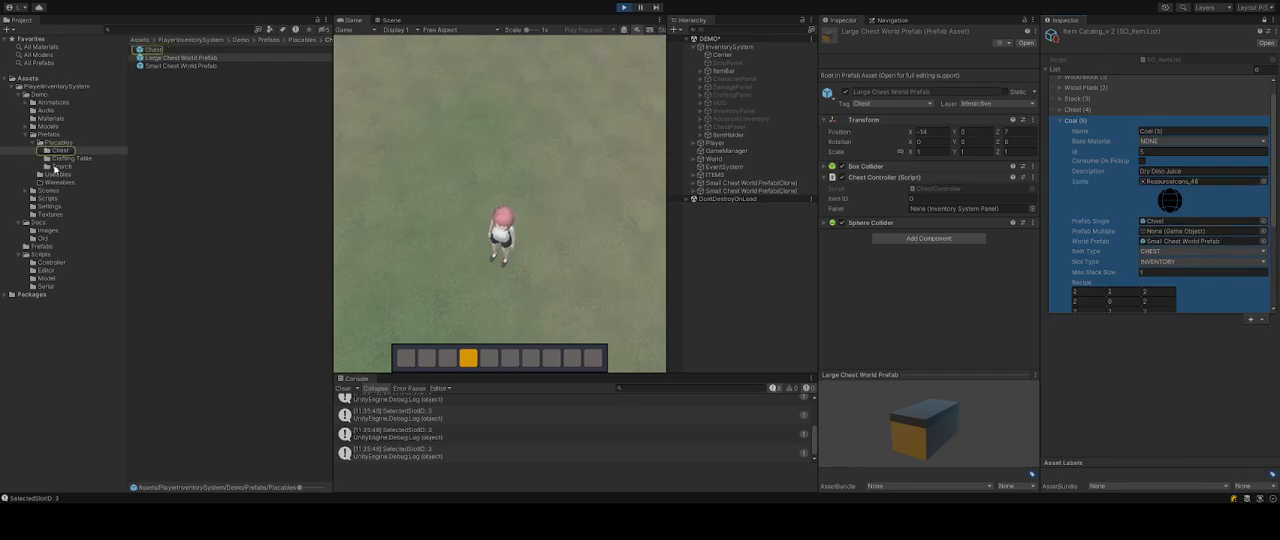
{"action": "left_click", "coordinate": [56, 175]}
{"action": "left_click", "coordinate": [160, 57]}
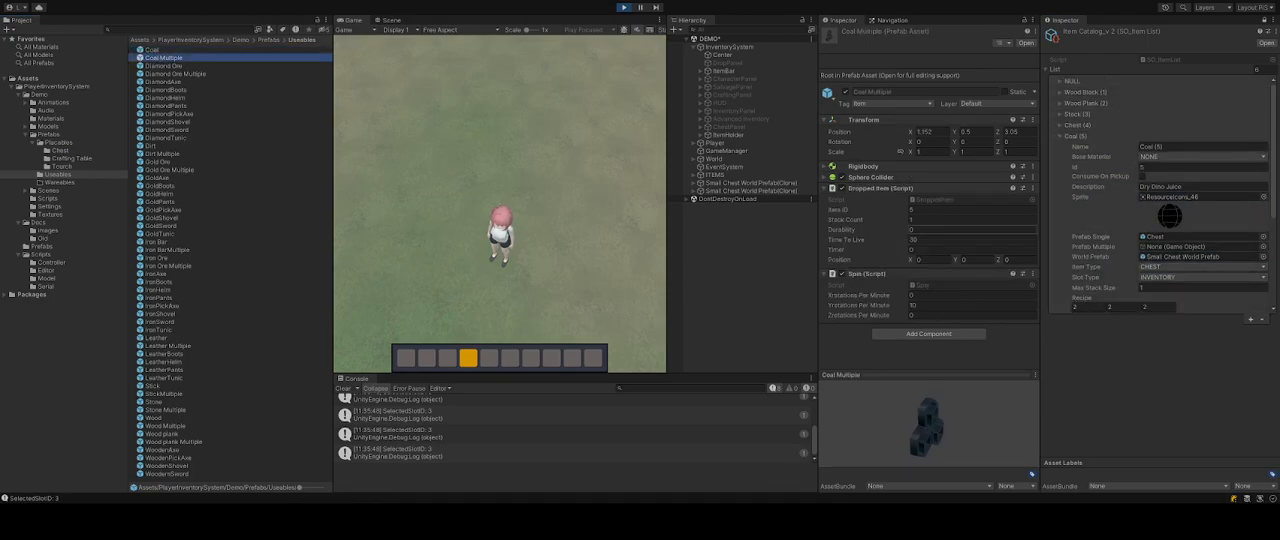
{"action": "left_click", "coordinate": [970, 210]}
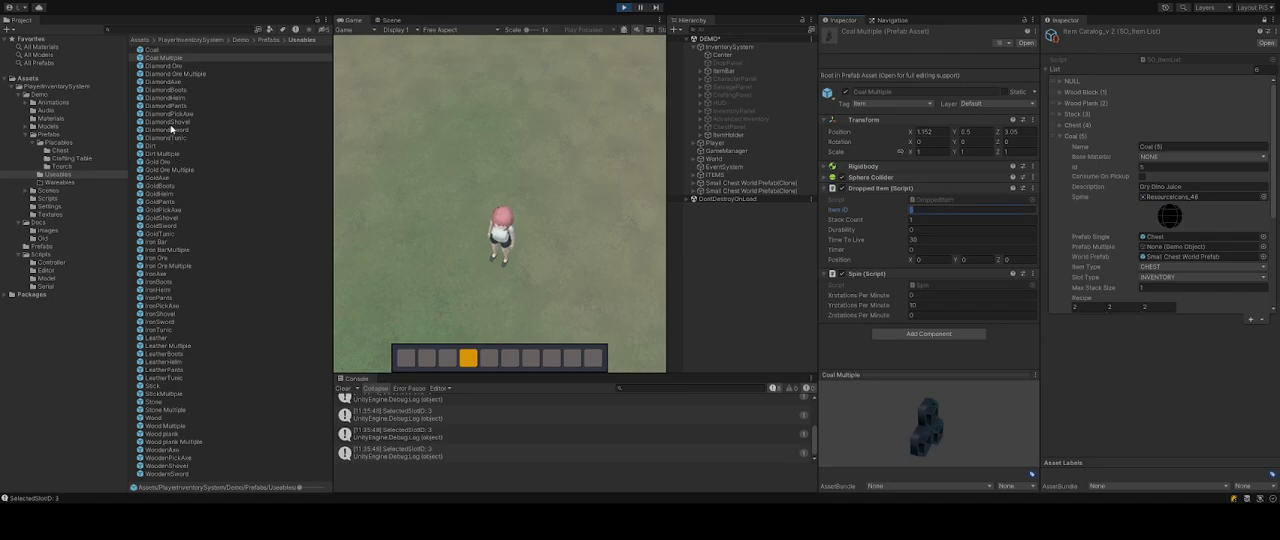
{"action": "left_click", "coordinate": [173, 51]}
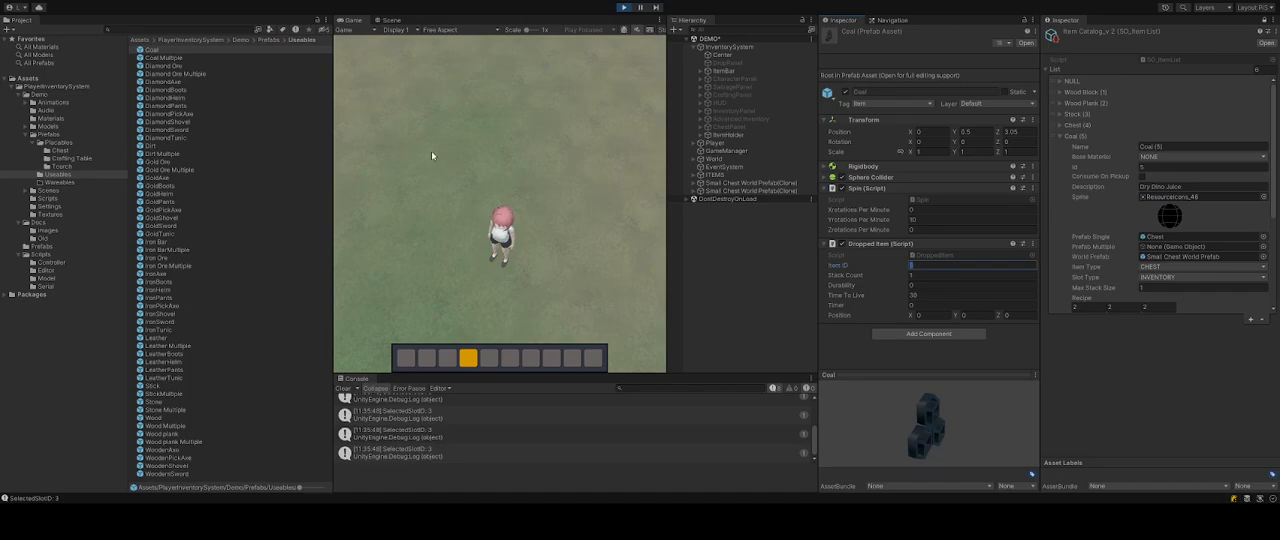
{"action": "left_click", "coordinate": [190, 60]}
{"action": "left_click", "coordinate": [922, 221]}
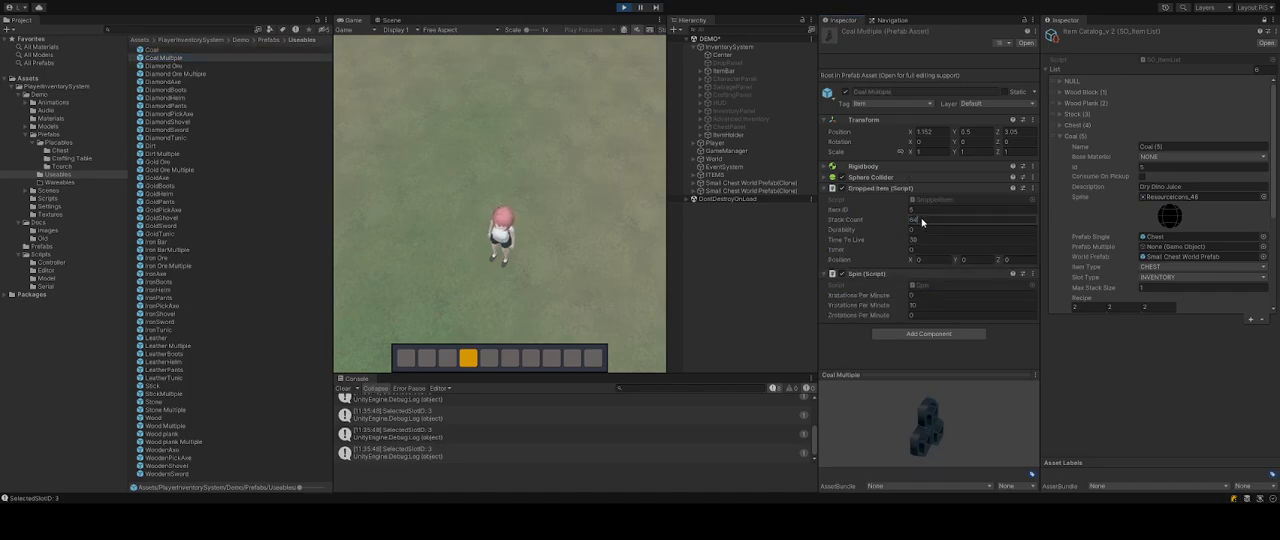
{"action": "left_click", "coordinate": [1087, 376]}
{"action": "left_click", "coordinate": [952, 223]}
{"action": "type", "text": "25"}
{"action": "left_click", "coordinate": [1105, 372]}
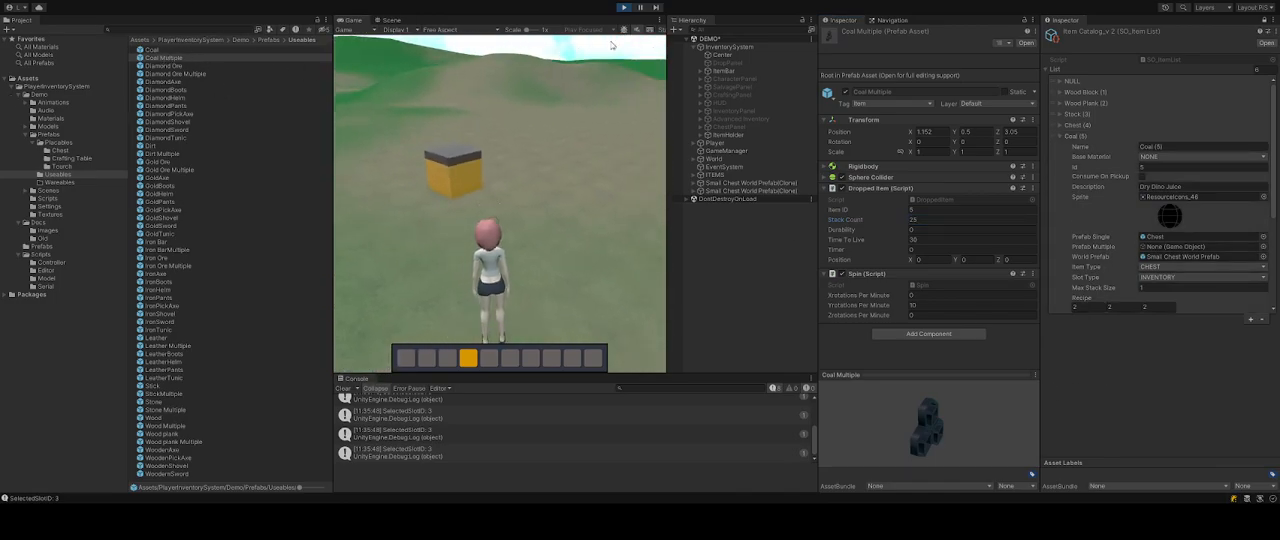
Assign the Coal prefab as Coal's Prefab Single and Coal Multiple as its Prefab Multiple in ItemCatalog_v2.
{"action": "left_click", "coordinate": [500, 204]}
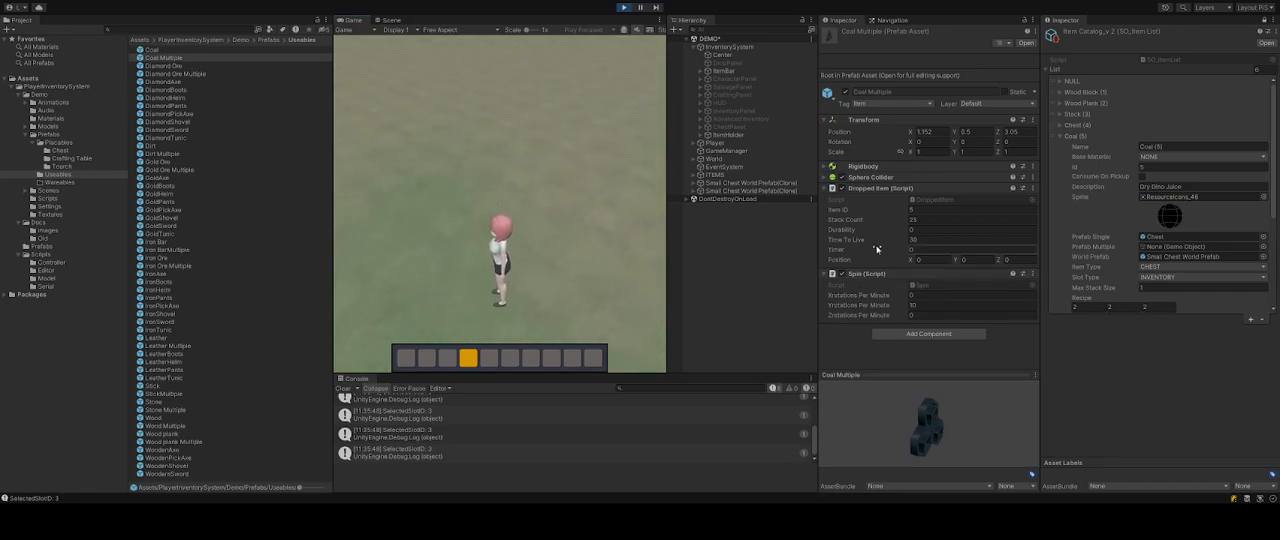
{"action": "left_click", "coordinate": [174, 56]}
{"action": "left_click", "coordinate": [167, 51]}
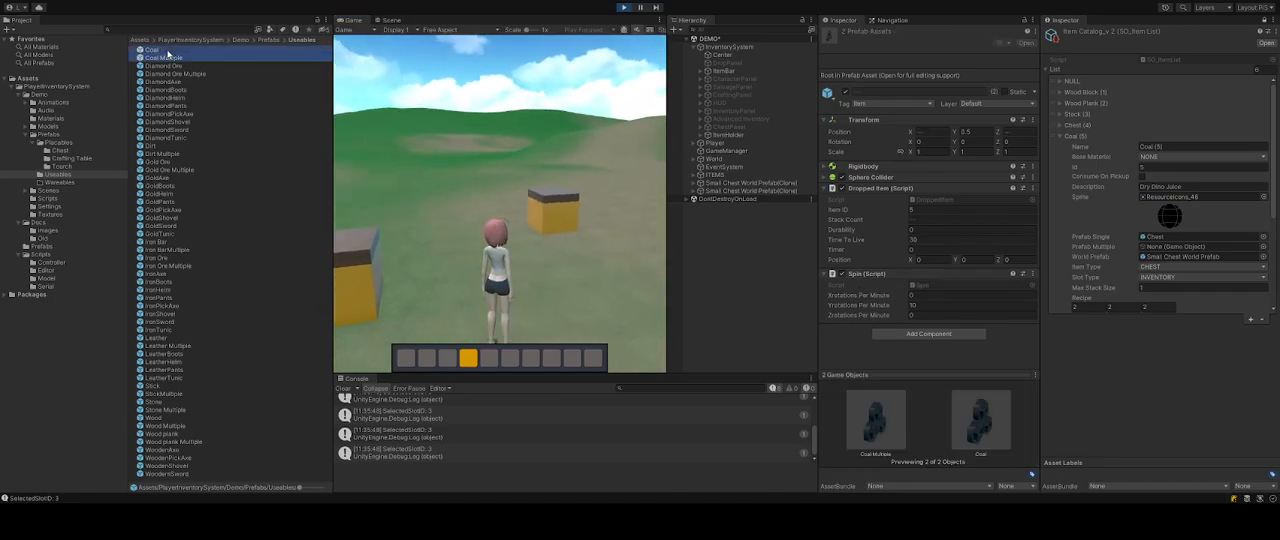
{"action": "left_click_drag", "start_coordinate": [342, 68], "coordinate": [1198, 193]}
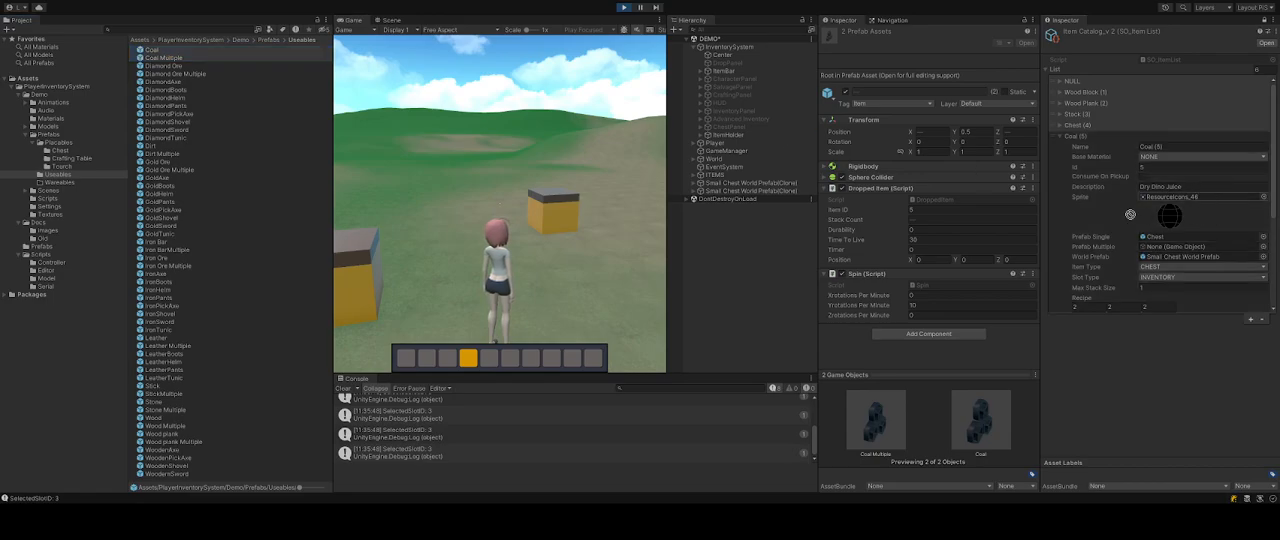
{"action": "left_click", "coordinate": [167, 52]}
{"action": "left_click_drag", "start_coordinate": [170, 54], "coordinate": [1190, 237]}
{"action": "left_click_drag", "start_coordinate": [153, 60], "coordinate": [1194, 254]}
{"action": "left_click", "coordinate": [1193, 258]}
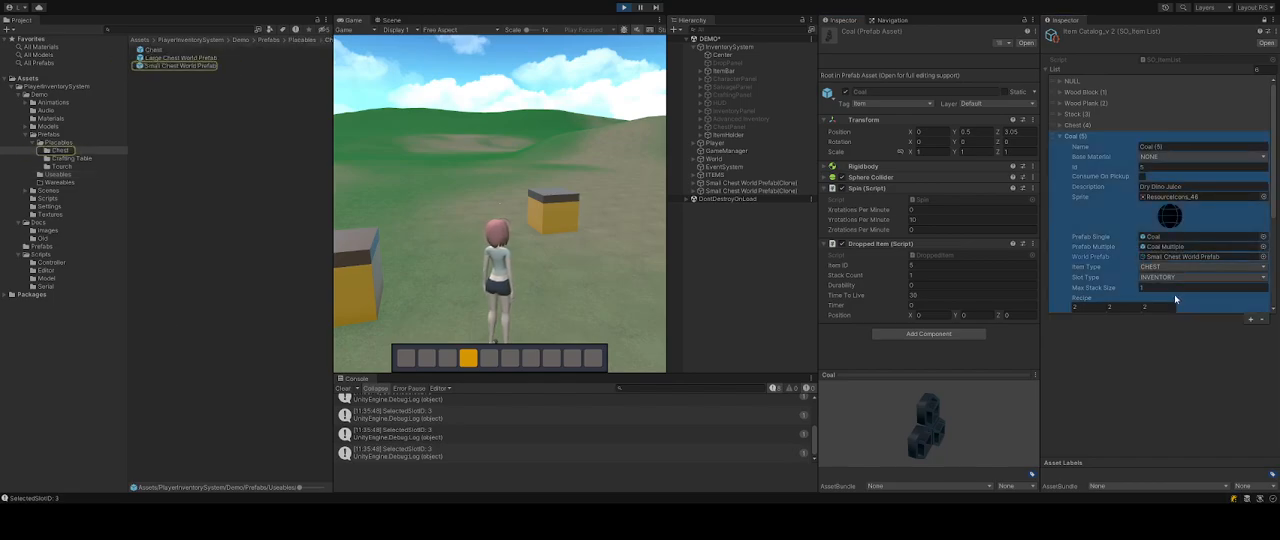
Set every cell of Coal's recipe and its craft count to 0, and turn off Recyclable.
{"action": "scroll", "coordinate": [1195, 265], "scroll_direction": "down", "scroll_amount": 3}
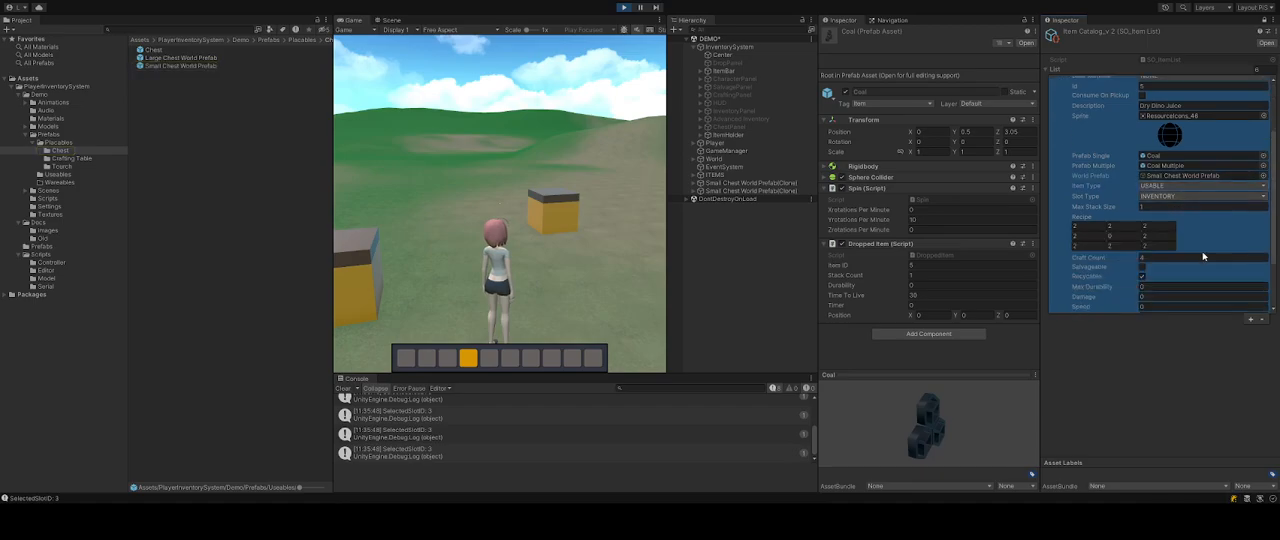
{"action": "left_click", "coordinate": [1095, 227]}
{"action": "type", "text": "0"}
{"action": "key", "text": "Tab"}
{"action": "type", "text": "0"}
{"action": "key", "text": "Tab"}
{"action": "type", "text": "0"}
{"action": "key", "text": "Tab"}
{"action": "type", "text": "0\t0\t0"}
{"action": "key", "text": "Tab"}
{"action": "type", "text": "0"}
{"action": "key", "text": "Tab"}
{"action": "type", "text": "0"}
{"action": "key", "text": "Tab"}
{"action": "type", "text": "0"}
{"action": "key", "text": "Tab"}
{"action": "type", "text": "0"}
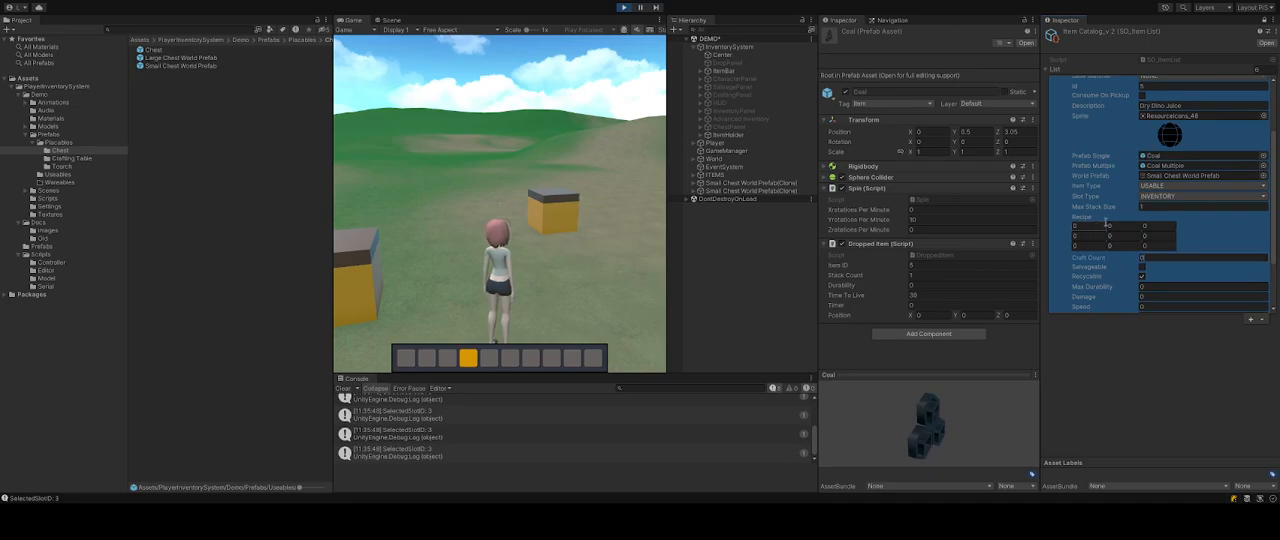
{"action": "left_click", "coordinate": [1143, 278]}
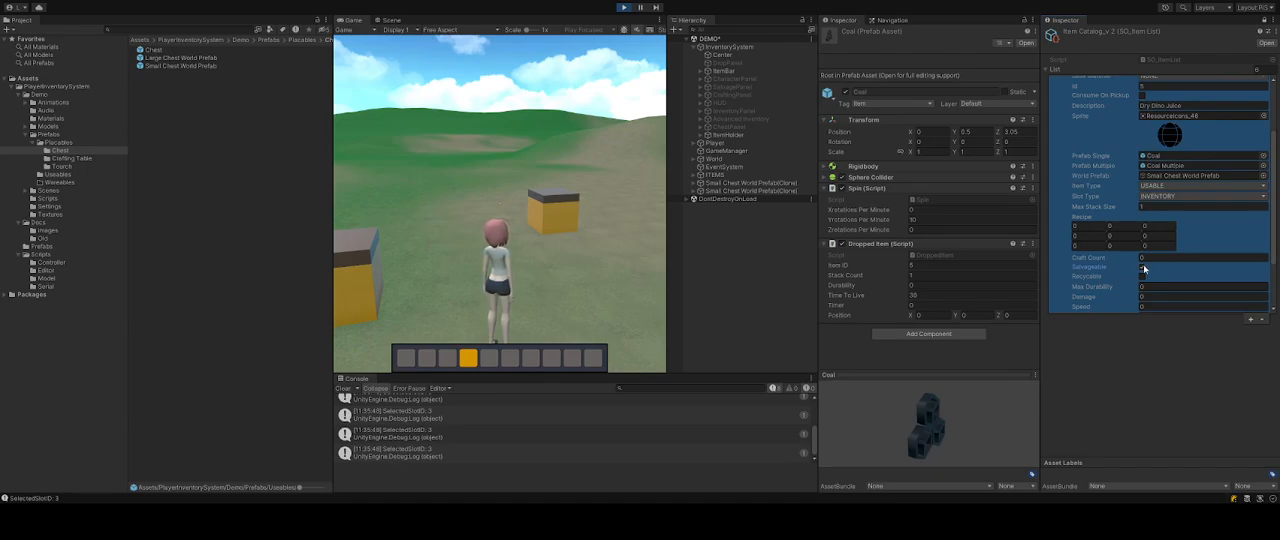
Examine the Stick entry's settings in the catalog for comparison with Coal.
{"action": "scroll", "coordinate": [1149, 224], "scroll_direction": "down", "scroll_amount": 3}
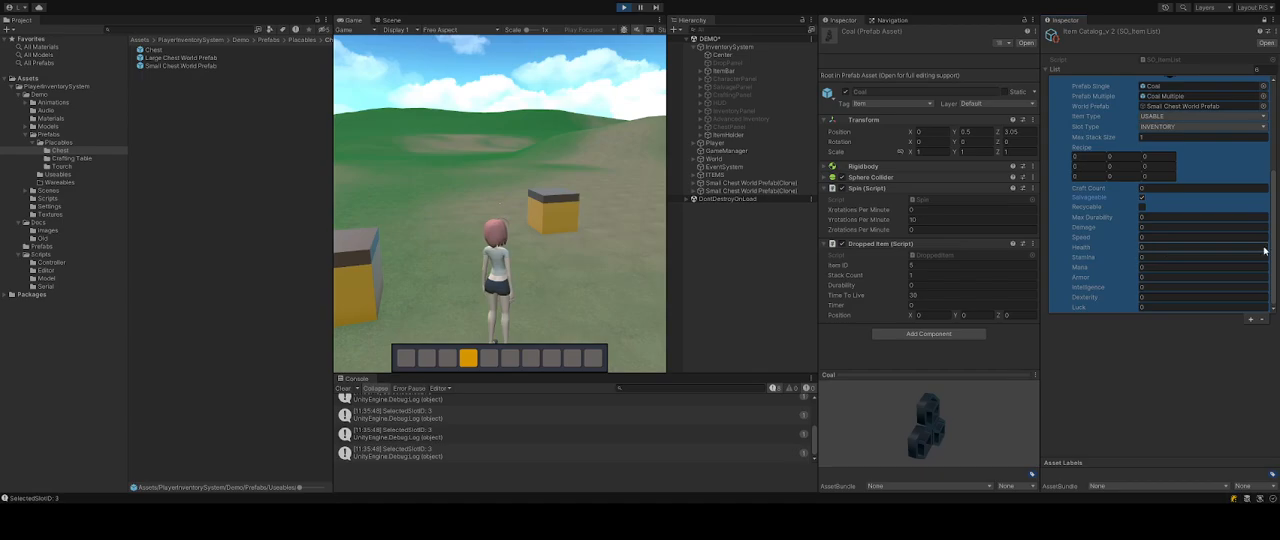
{"action": "scroll", "coordinate": [1128, 212], "scroll_direction": "up", "scroll_amount": 5}
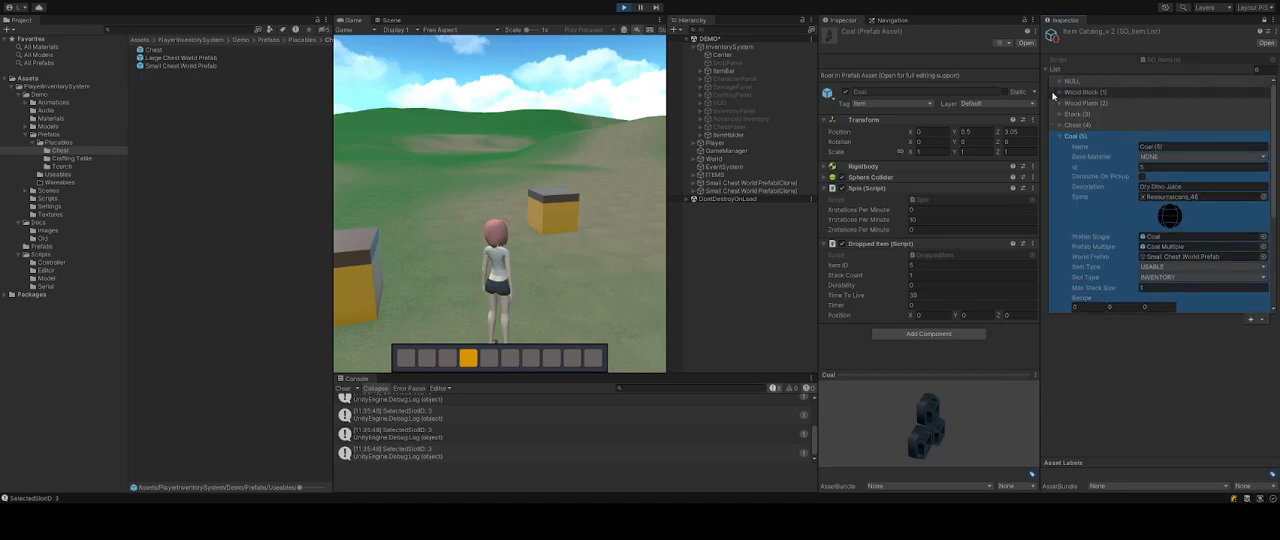
{"action": "left_click", "coordinate": [1063, 114]}
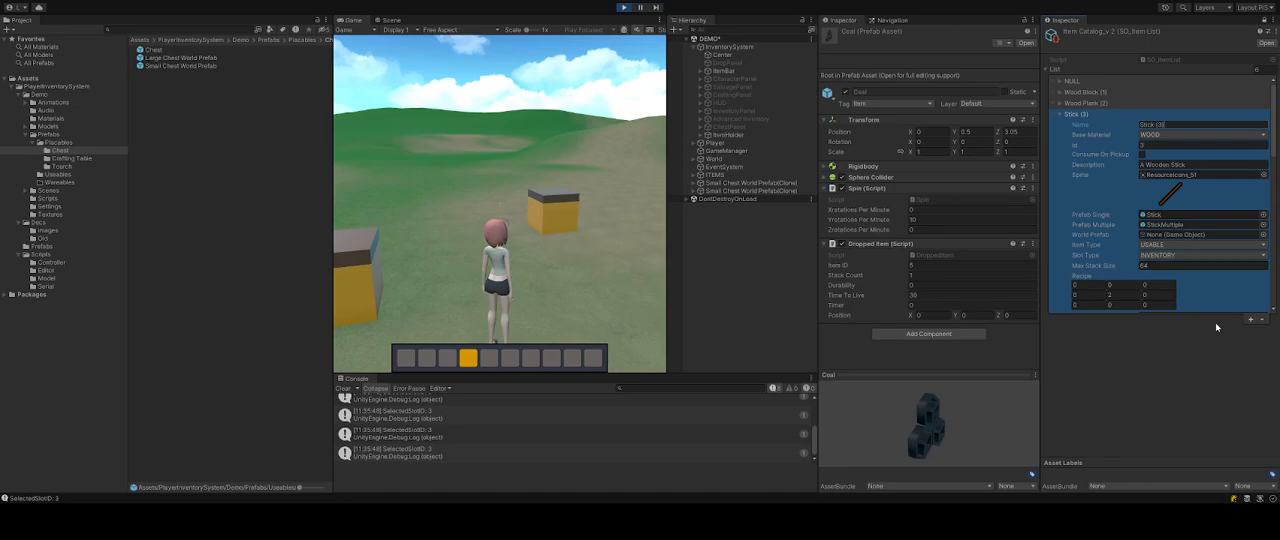
{"action": "scroll", "coordinate": [1168, 294], "scroll_direction": "down", "scroll_amount": 3}
{"action": "left_click", "coordinate": [1164, 380]}
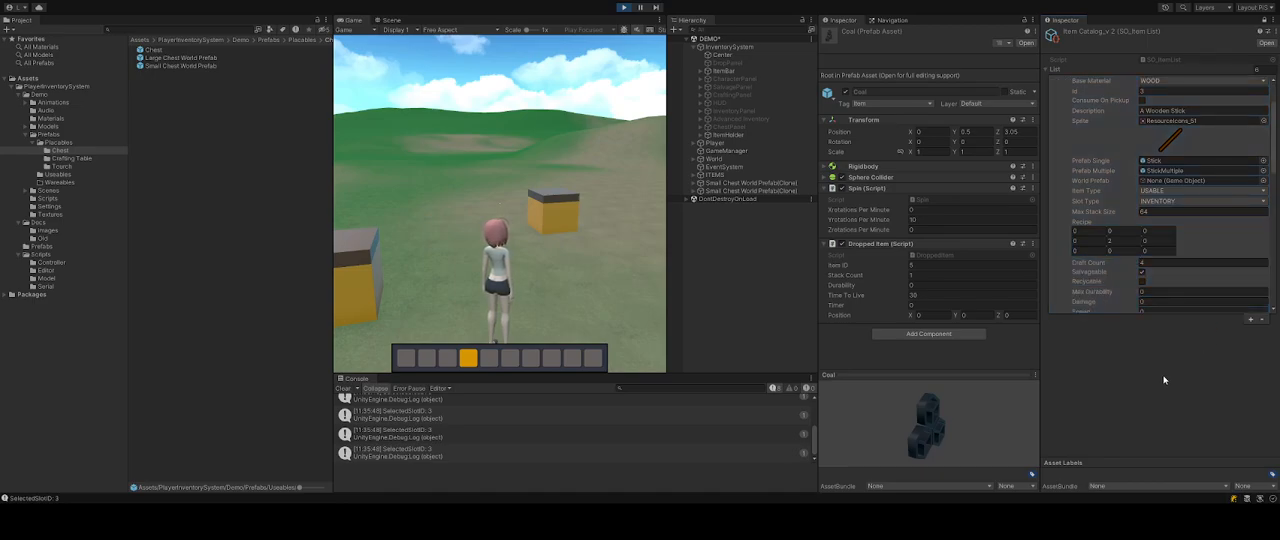
{"action": "left_click", "coordinate": [1115, 304]}
{"action": "scroll", "coordinate": [1074, 206], "scroll_direction": "down", "scroll_amount": 6}
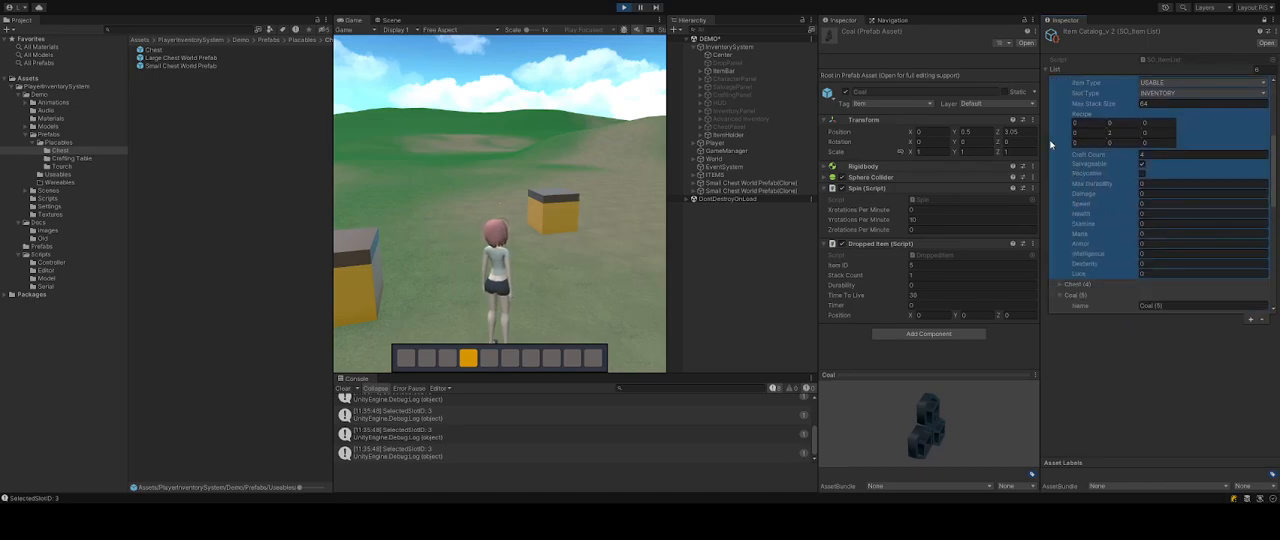
{"action": "scroll", "coordinate": [1066, 190], "scroll_direction": "down", "scroll_amount": 6}
{"action": "scroll", "coordinate": [1100, 215], "scroll_direction": "down", "scroll_amount": 3}
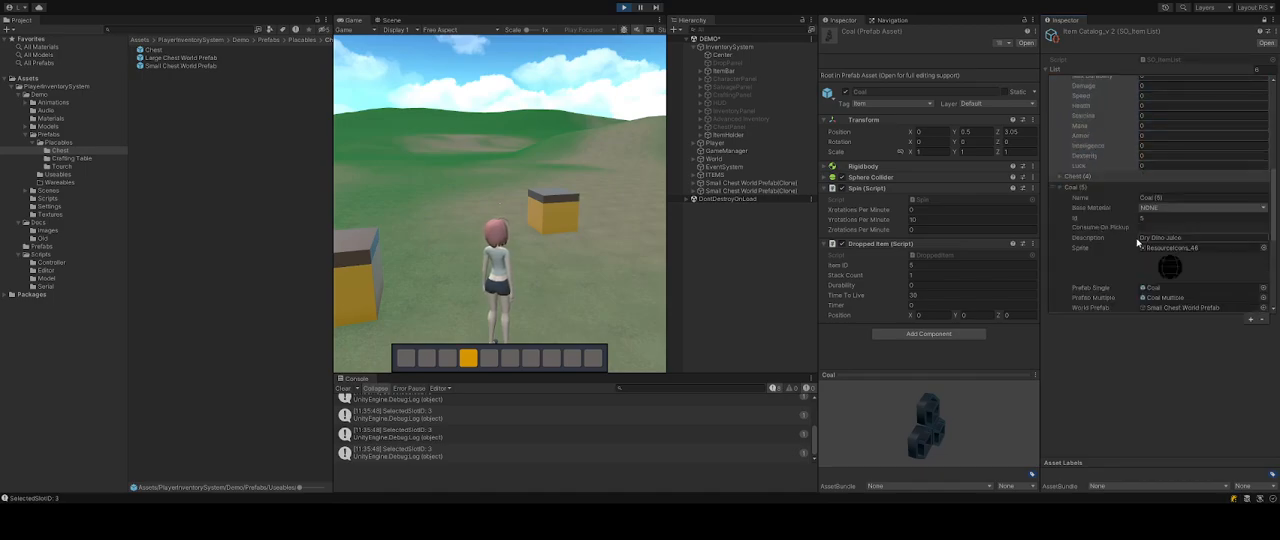
{"action": "scroll", "coordinate": [1138, 232], "scroll_direction": "down", "scroll_amount": 6}
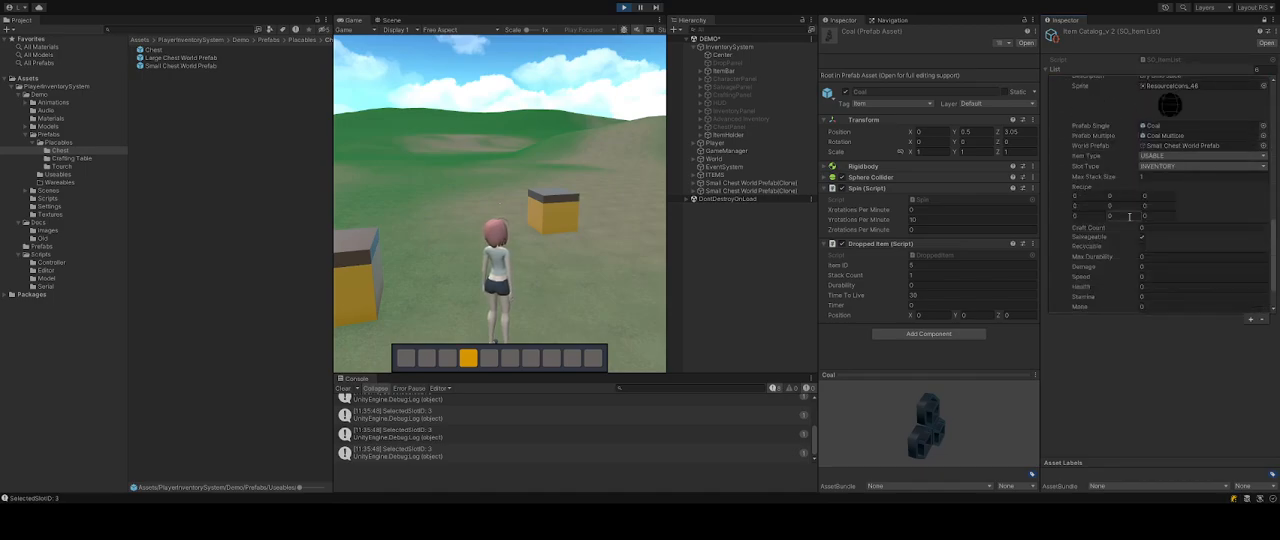
Turn off Salvageable for the Coal entry and collapse the catalog entries.
{"action": "left_click", "coordinate": [1142, 237]}
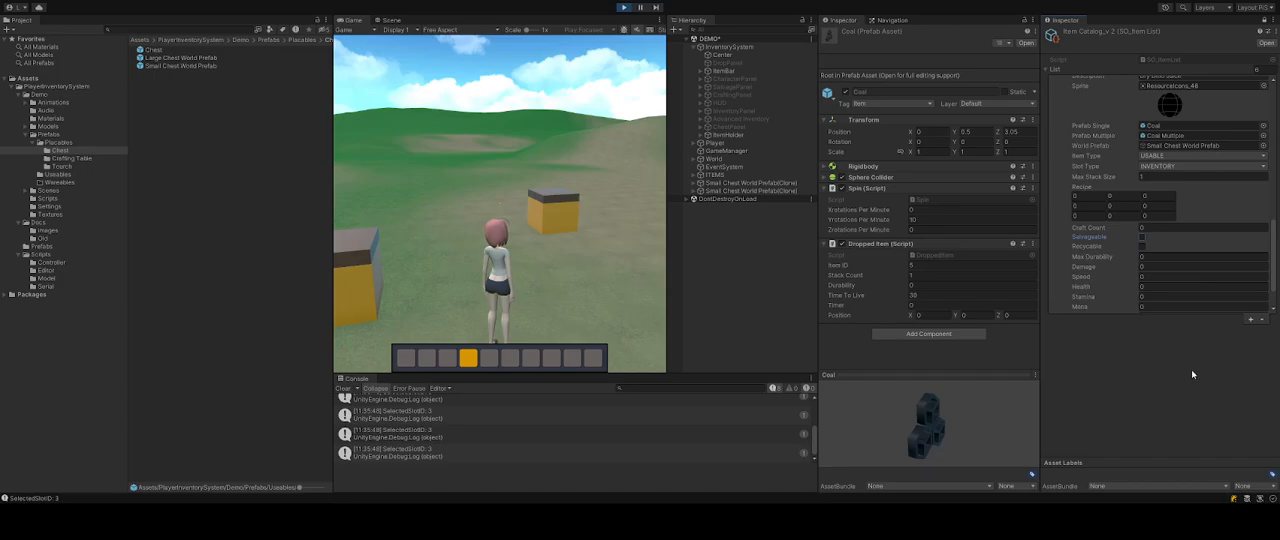
{"action": "scroll", "coordinate": [1150, 229], "scroll_direction": "up", "scroll_amount": 12}
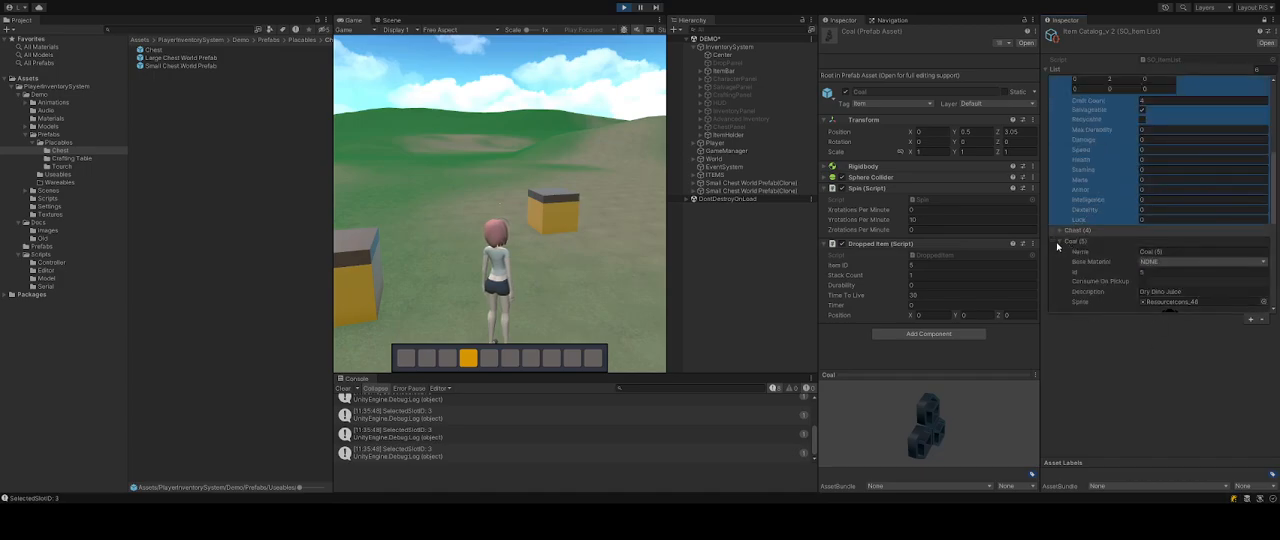
{"action": "scroll", "coordinate": [1058, 247], "scroll_direction": "up", "scroll_amount": 12}
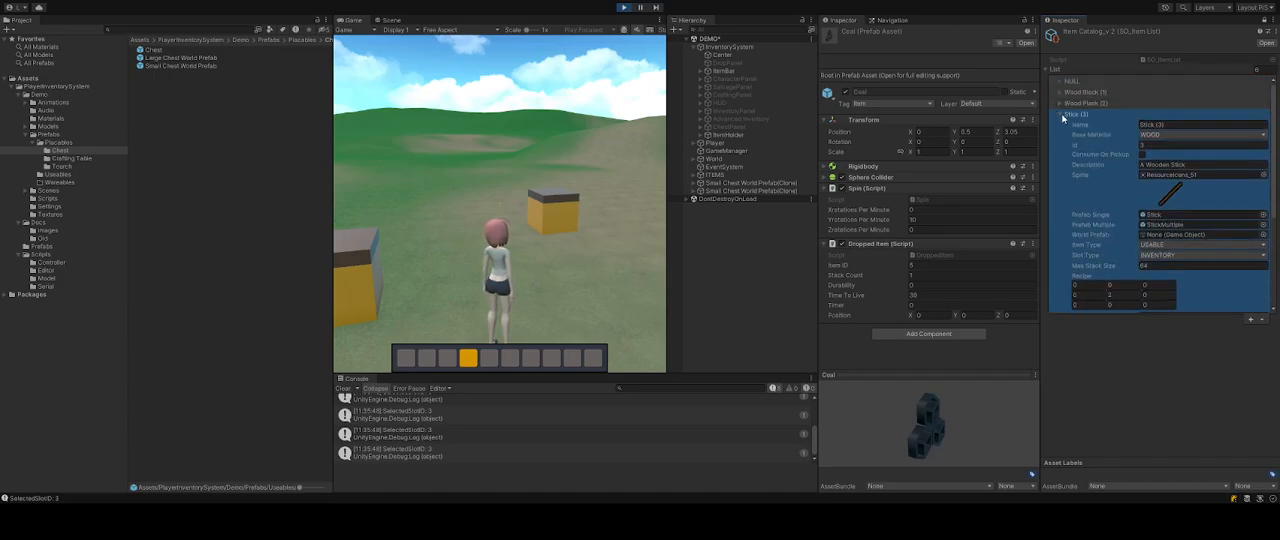
{"action": "left_click", "coordinate": [1060, 114]}
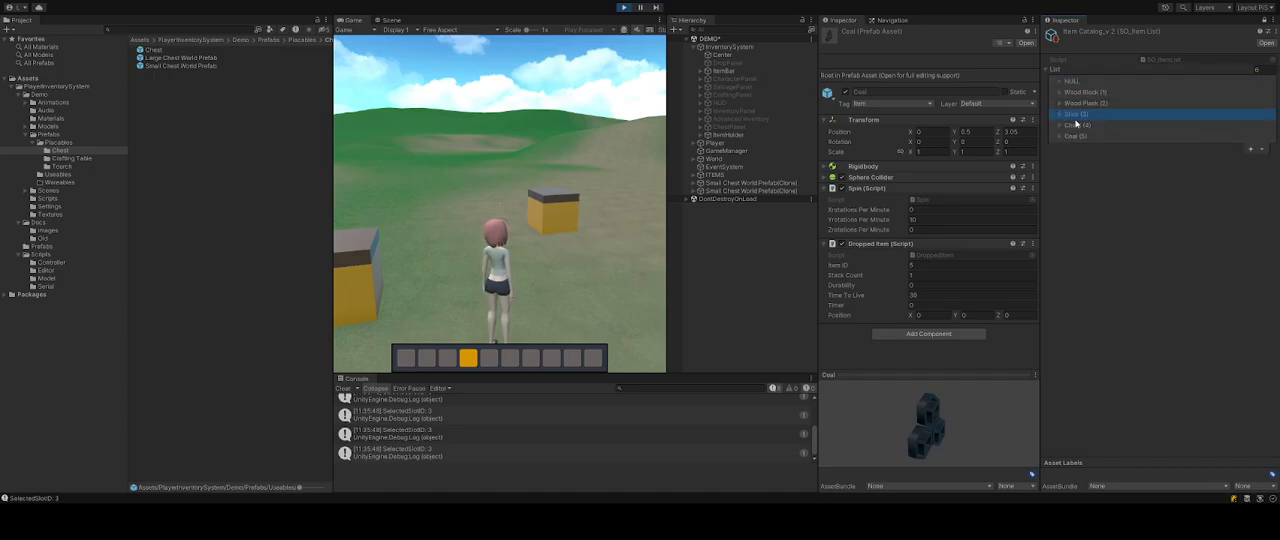
Stop play mode and place the Coal and Coal Multiple prefabs in the scene beside the player.
{"action": "left_click", "coordinate": [623, 9]}
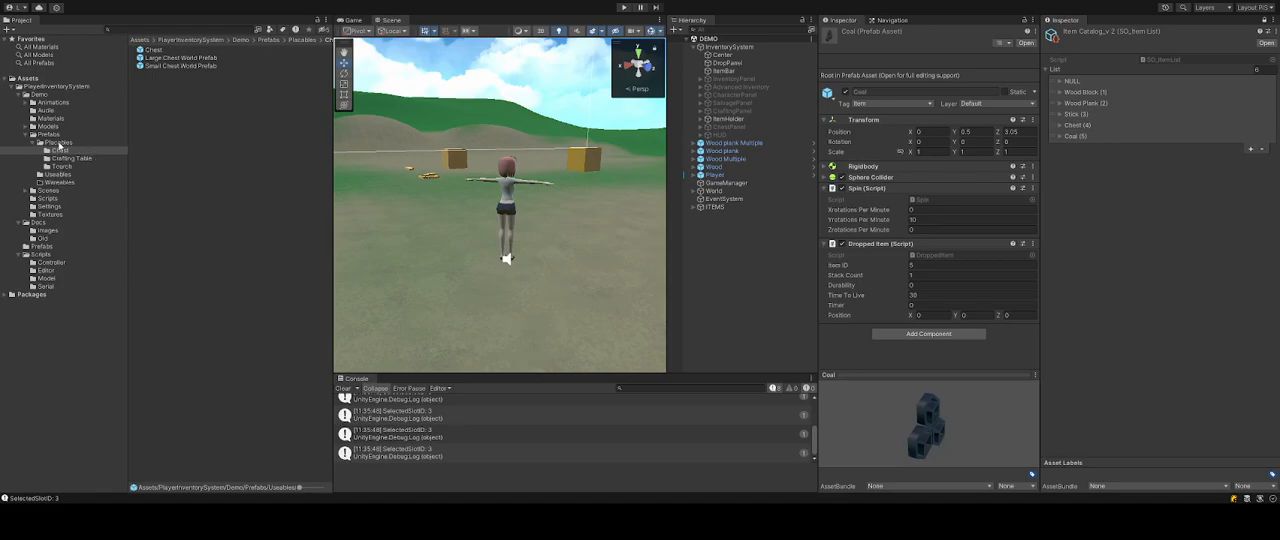
{"action": "left_click", "coordinate": [58, 176]}
{"action": "left_click", "coordinate": [163, 58], "text": "ctrl"}
{"action": "left_click_drag", "start_coordinate": [162, 55], "coordinate": [445, 190]}
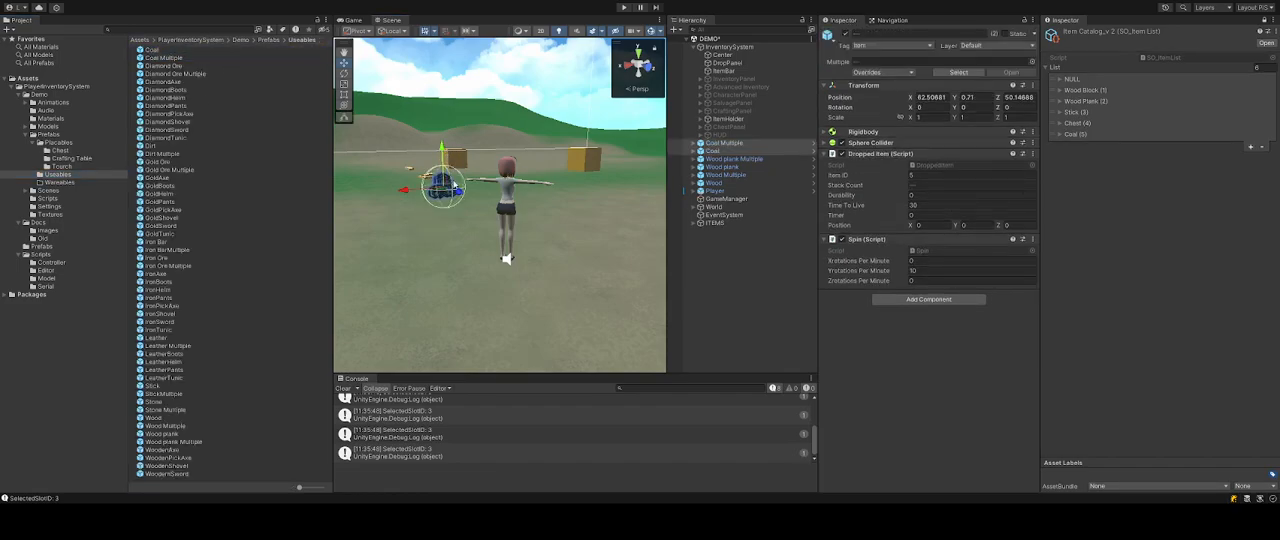
{"action": "left_click", "coordinate": [716, 148]}
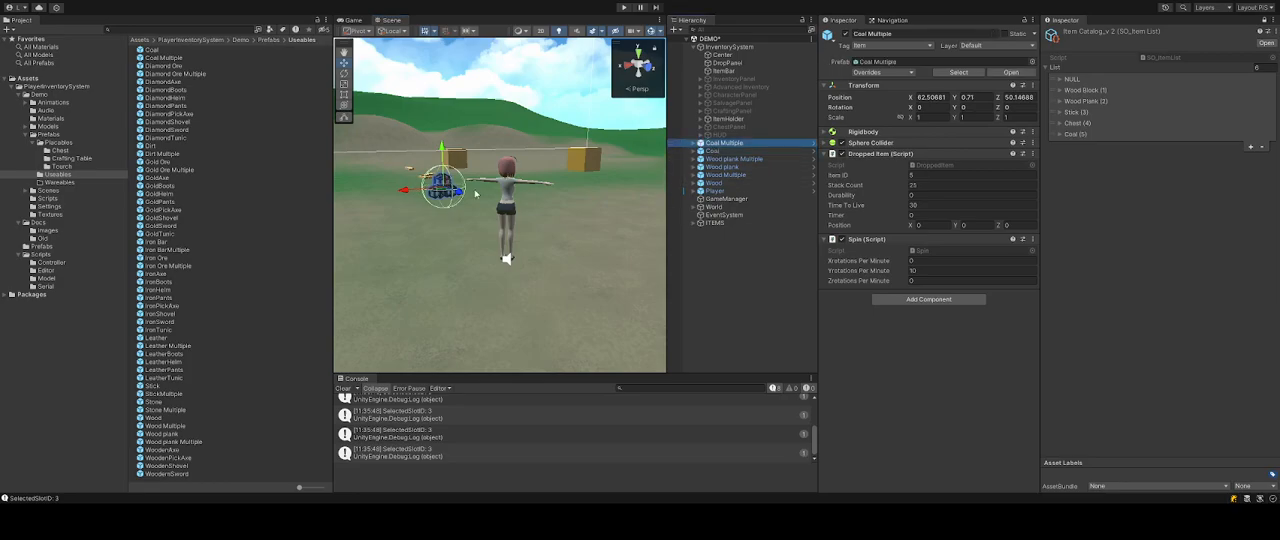
{"action": "left_click", "coordinate": [777, 280]}
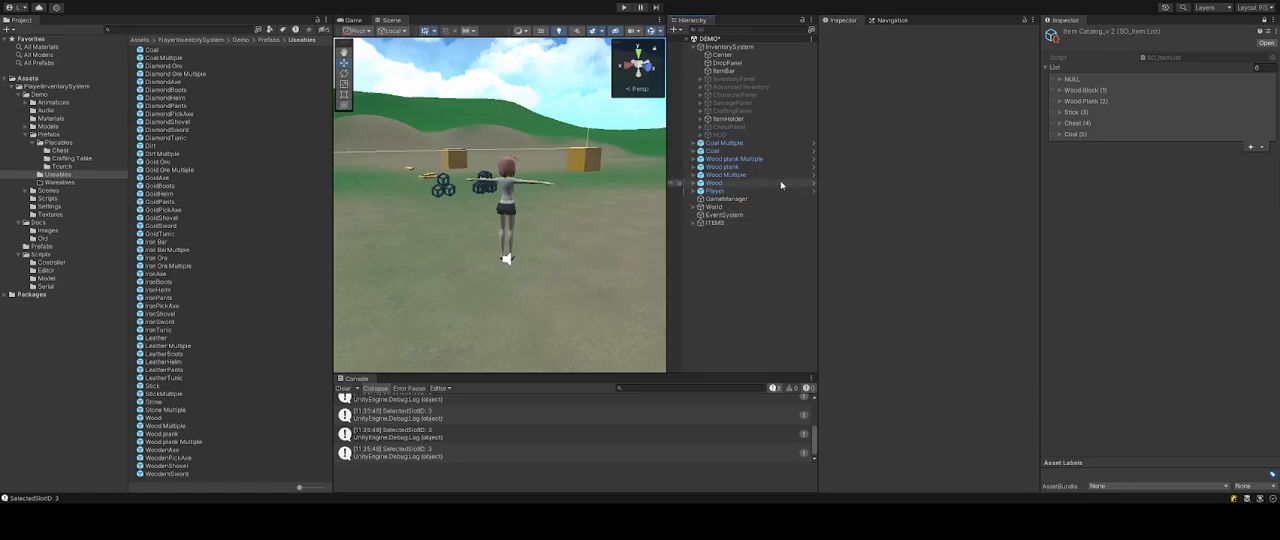
Delete the ITEMS object from the hierarchy and enter play mode.
{"action": "left_click", "coordinate": [718, 222]}
{"action": "key", "text": "Delete"}
{"action": "left_click", "coordinate": [625, 9]}
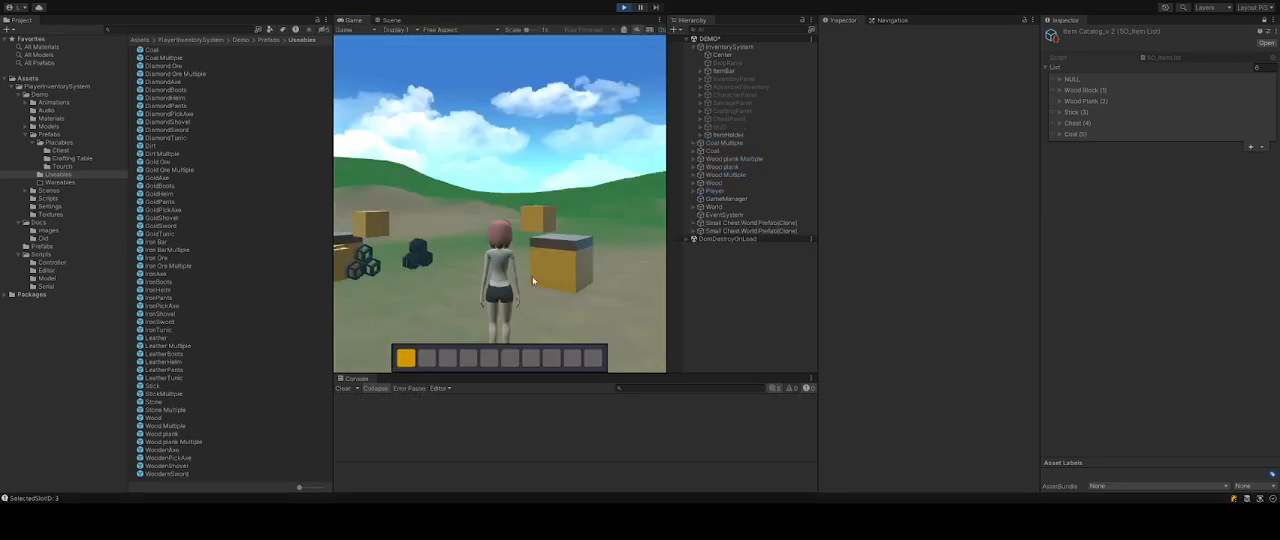
Walk the player over the dropped items to pick up the coal.
{"action": "key", "text": "w"}
{"action": "key", "text": "a"}
{"action": "key", "text": "s"}
{"action": "key", "text": "w"}
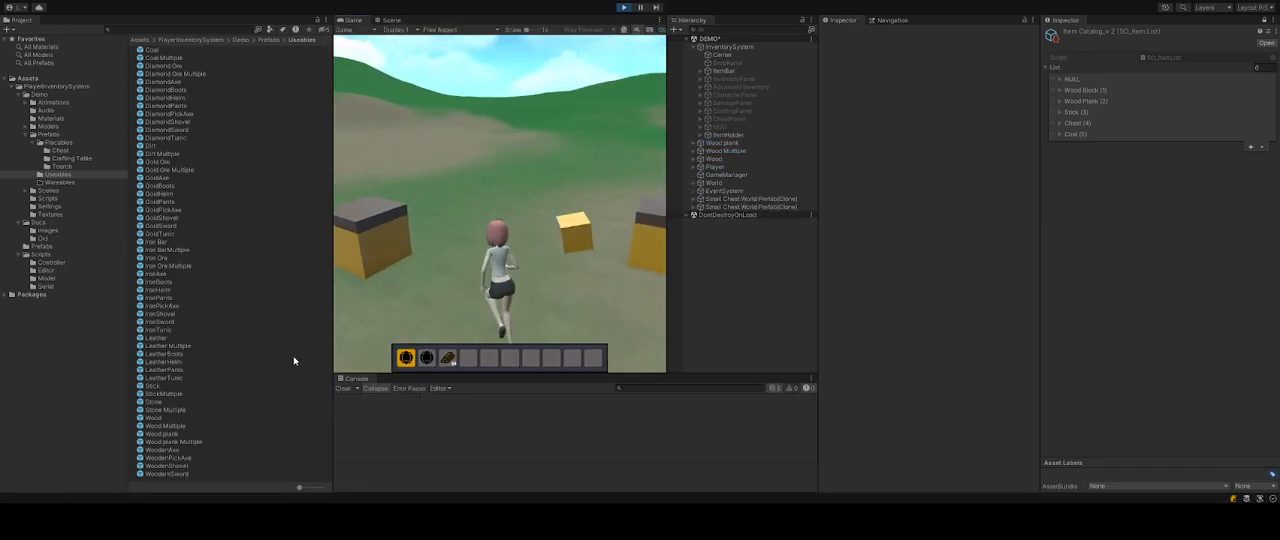
Enable the Advanced Inventory object to open the inventory panel.
{"action": "left_click", "coordinate": [760, 79]}
{"action": "left_click", "coordinate": [758, 88]}
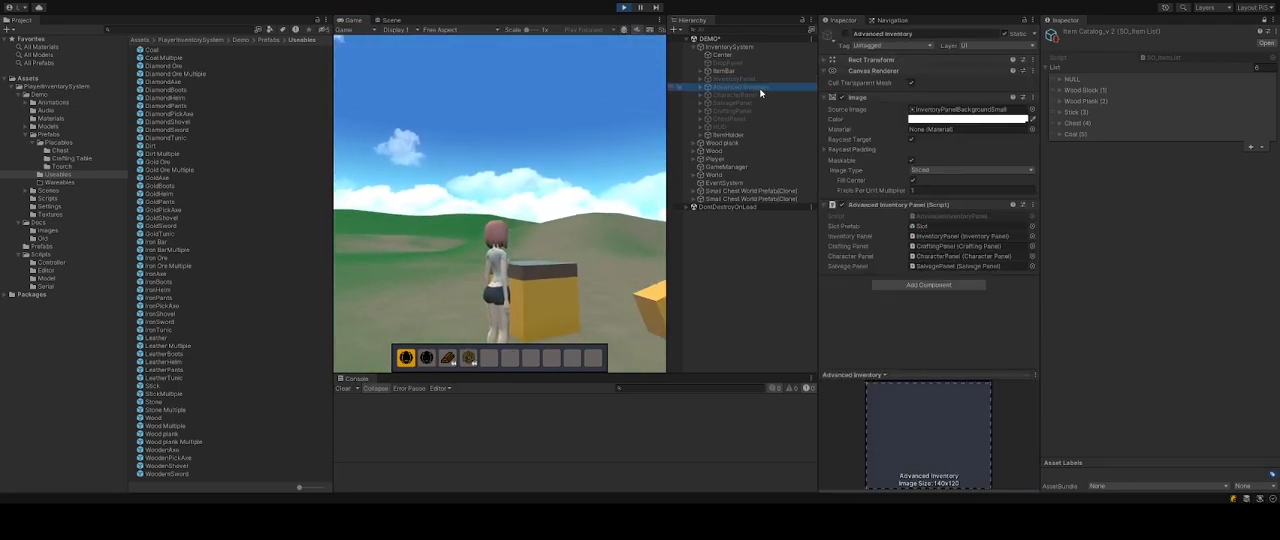
{"action": "left_click", "coordinate": [842, 34]}
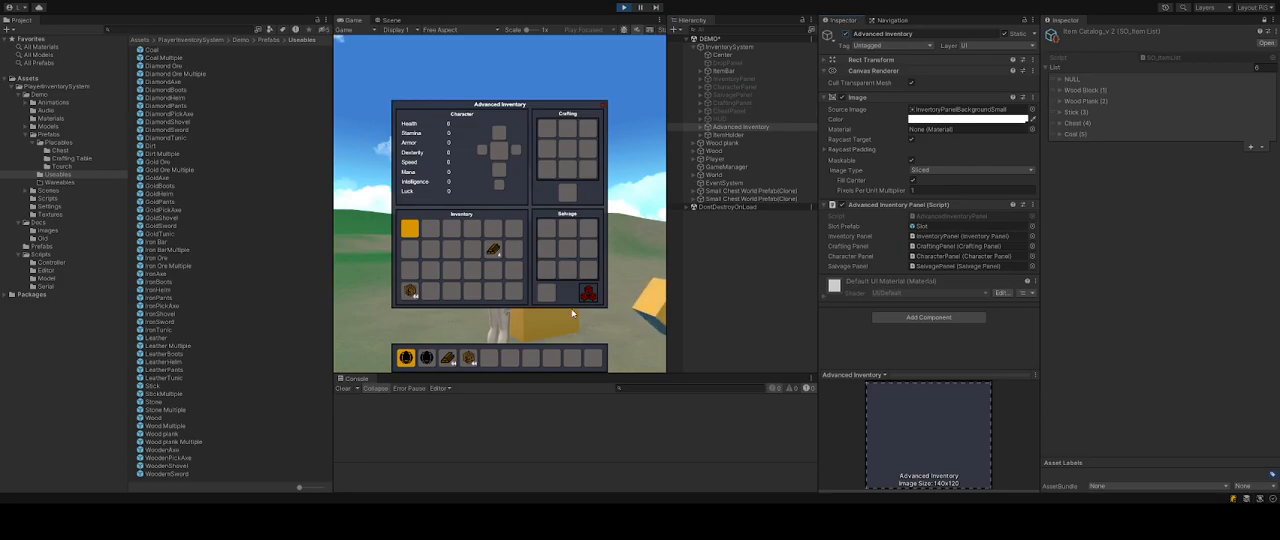
Move the coal stacks from the hotbar into slots of the inventory grid.
{"action": "mouse_move", "coordinate": [493, 253]}
{"action": "left_mouse_down"}
{"action": "mouse_move", "coordinate": [588, 170]}
{"action": "mouse_move", "coordinate": [494, 250]}
{"action": "left_mouse_up"}
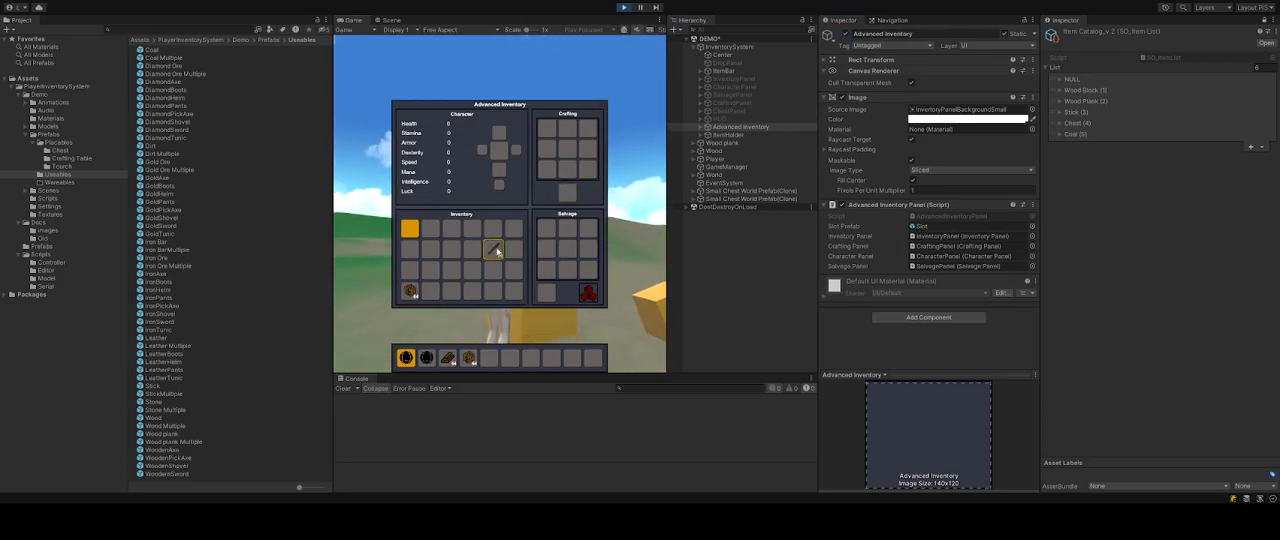
{"action": "left_click_drag", "start_coordinate": [427, 357], "coordinate": [432, 349]}
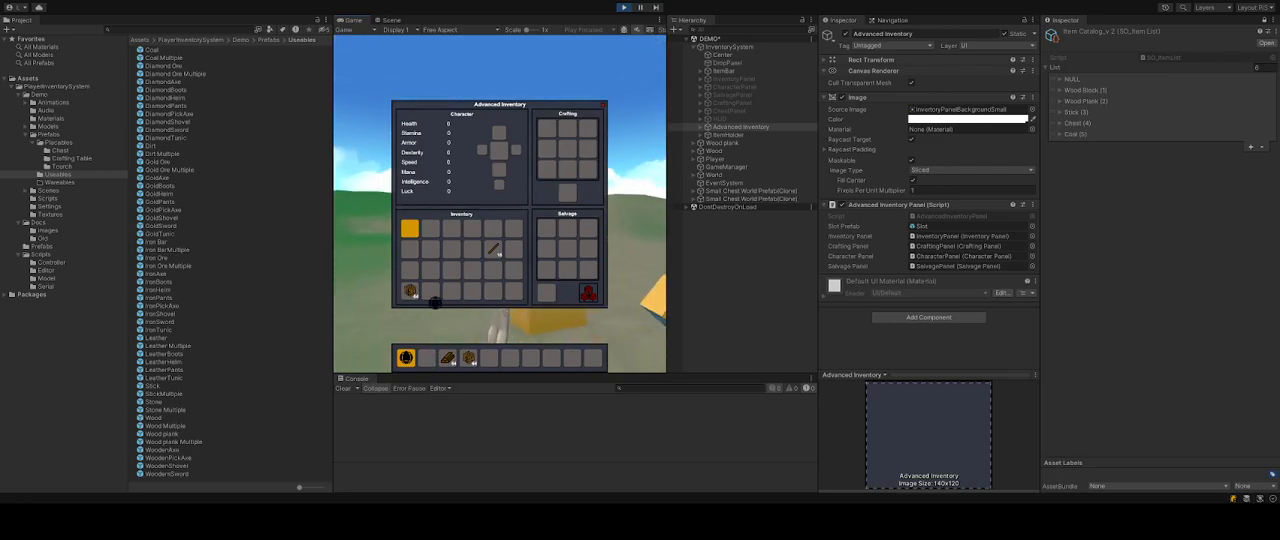
{"action": "left_click", "coordinate": [429, 293]}
{"action": "left_click", "coordinate": [407, 356]}
{"action": "left_click", "coordinate": [450, 293]}
{"action": "left_click", "coordinate": [451, 293]}
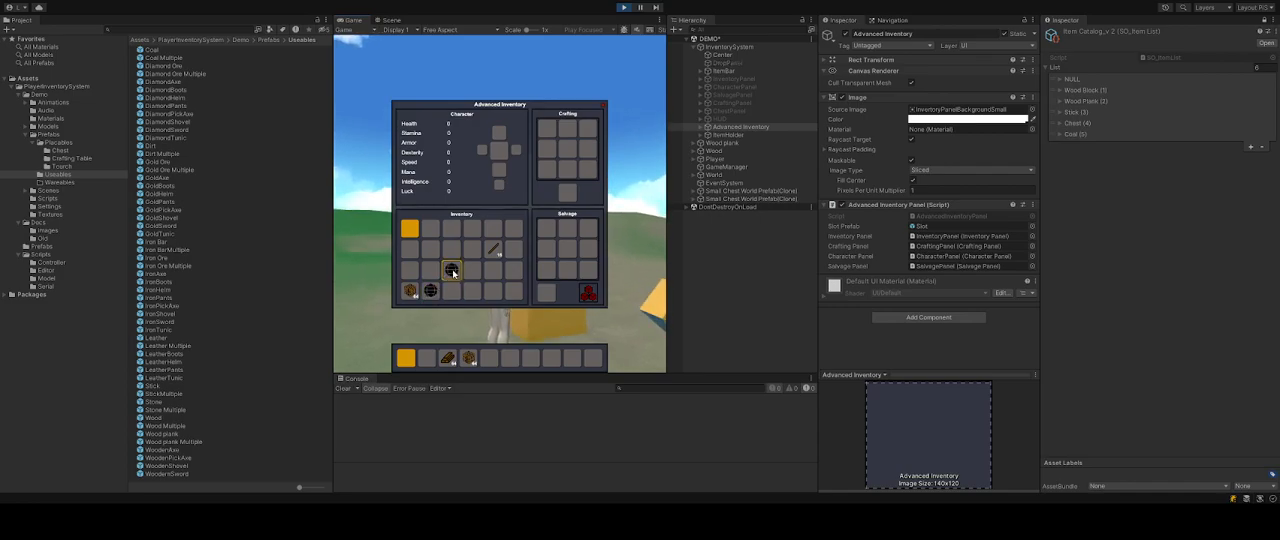
Examine the Coal entry in the item catalog and the settings of the Coal and Coal Multiple prefabs.
{"action": "left_click", "coordinate": [456, 271]}
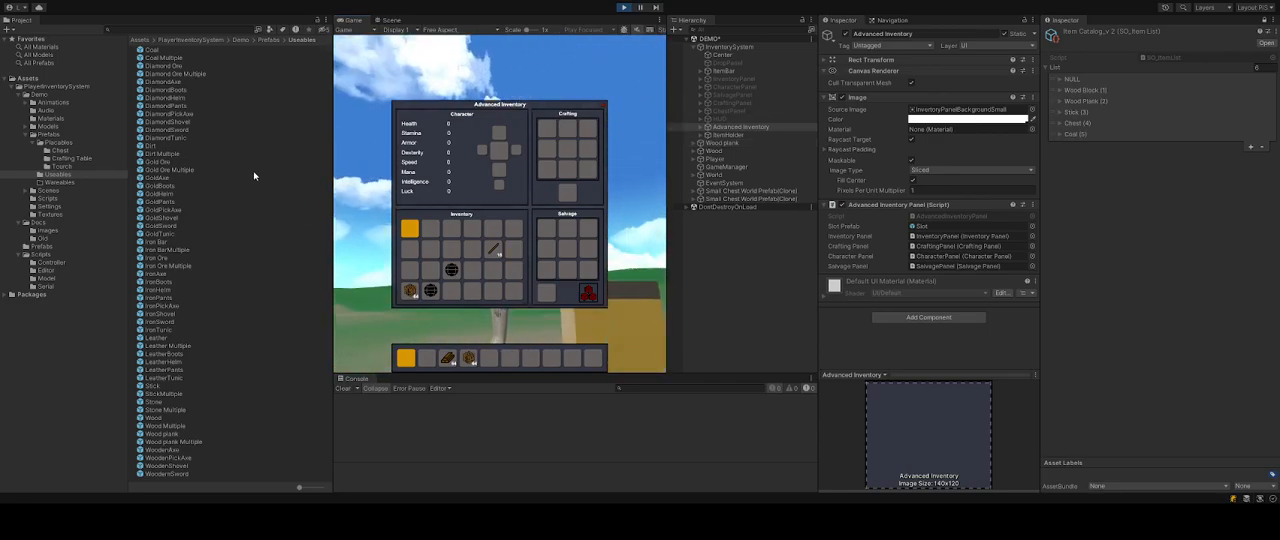
{"action": "left_click", "coordinate": [1061, 135]}
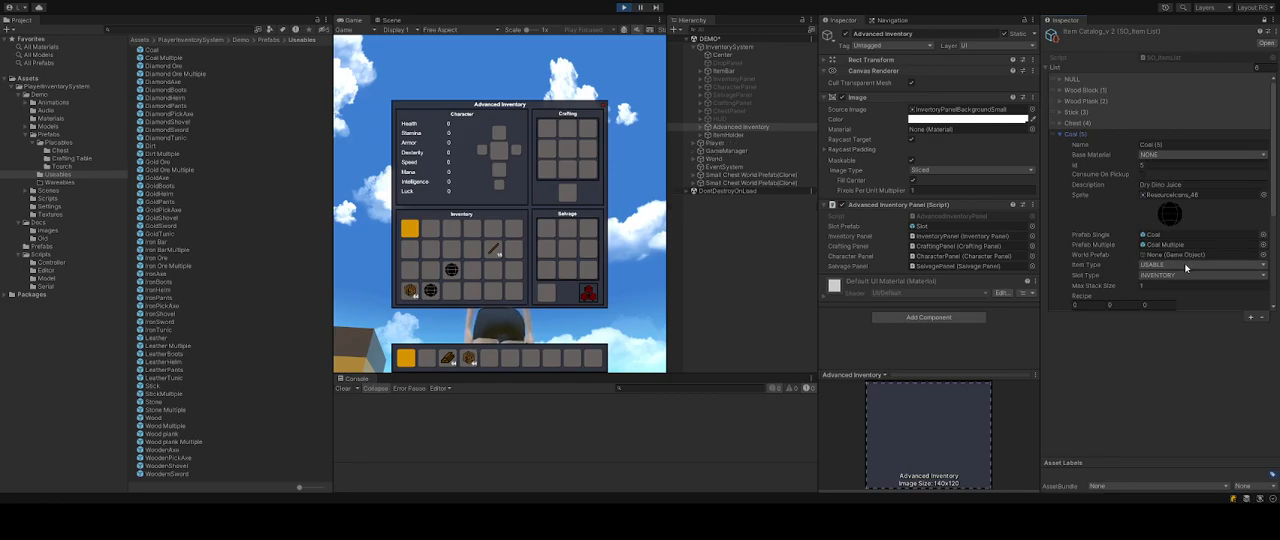
{"action": "scroll", "coordinate": [1184, 262], "scroll_direction": "down", "scroll_amount": 3}
{"action": "scroll", "coordinate": [1187, 271], "scroll_direction": "down", "scroll_amount": 2}
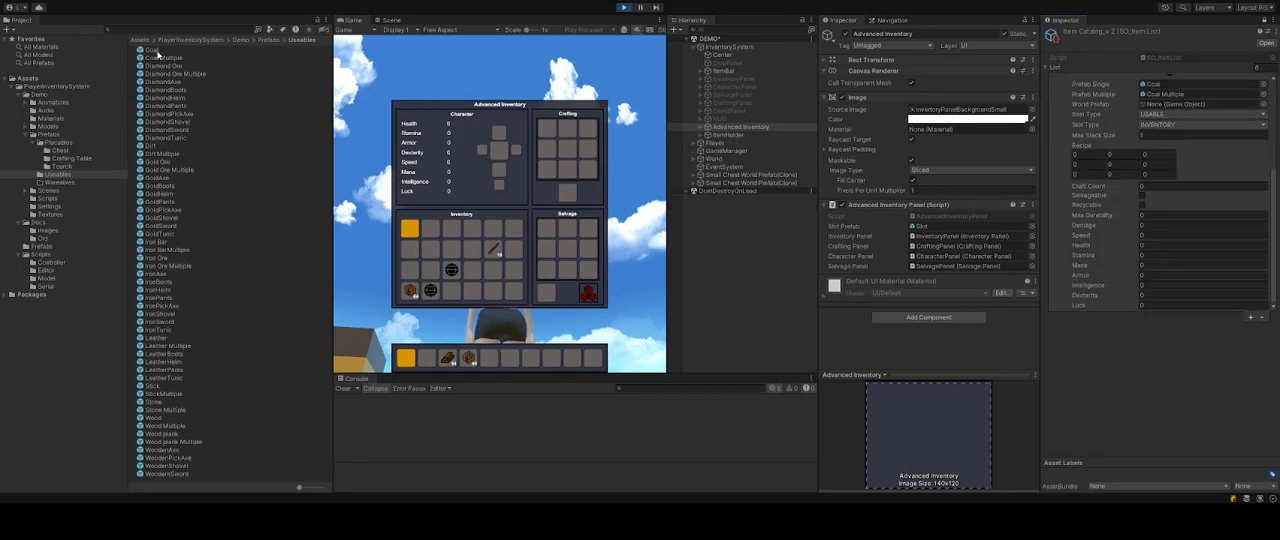
{"action": "left_click", "coordinate": [155, 50]}
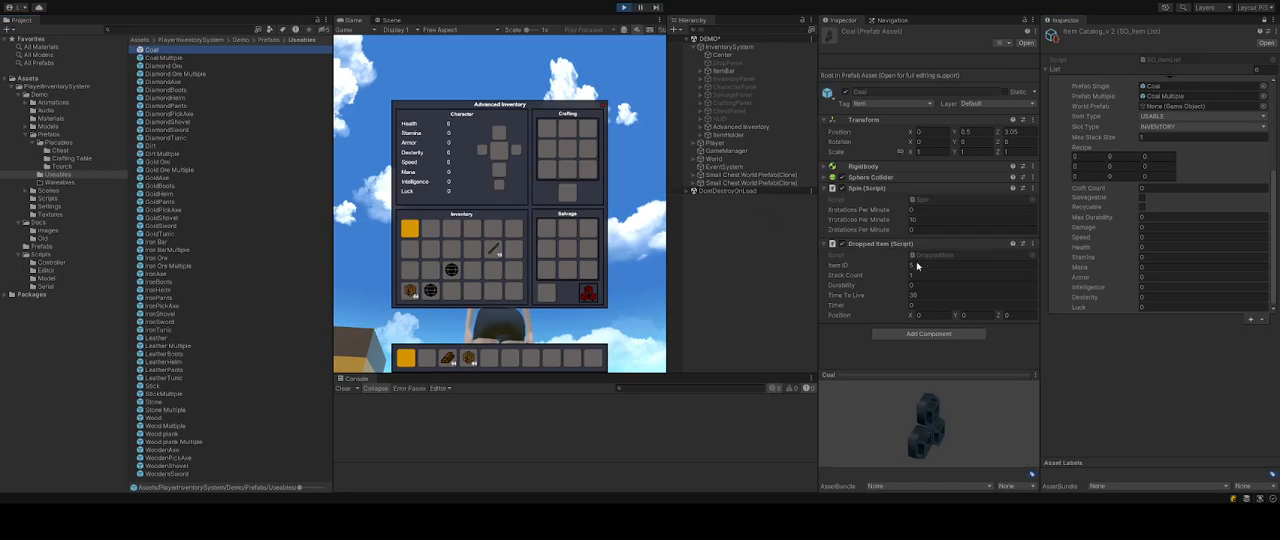
{"action": "left_click", "coordinate": [178, 58]}
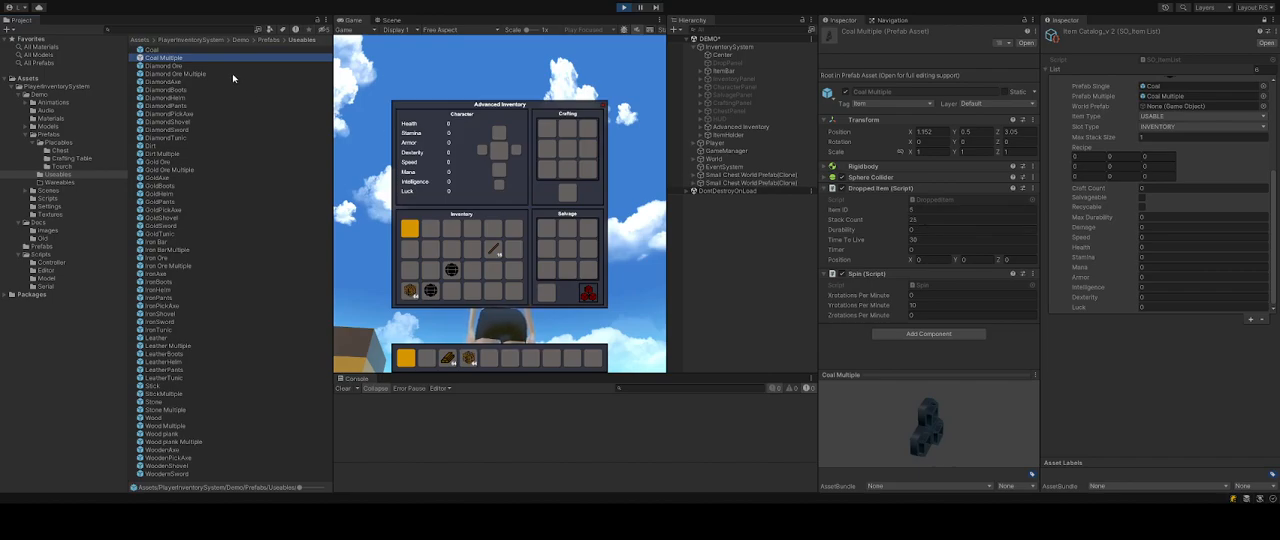
{"action": "left_click", "coordinate": [148, 50]}
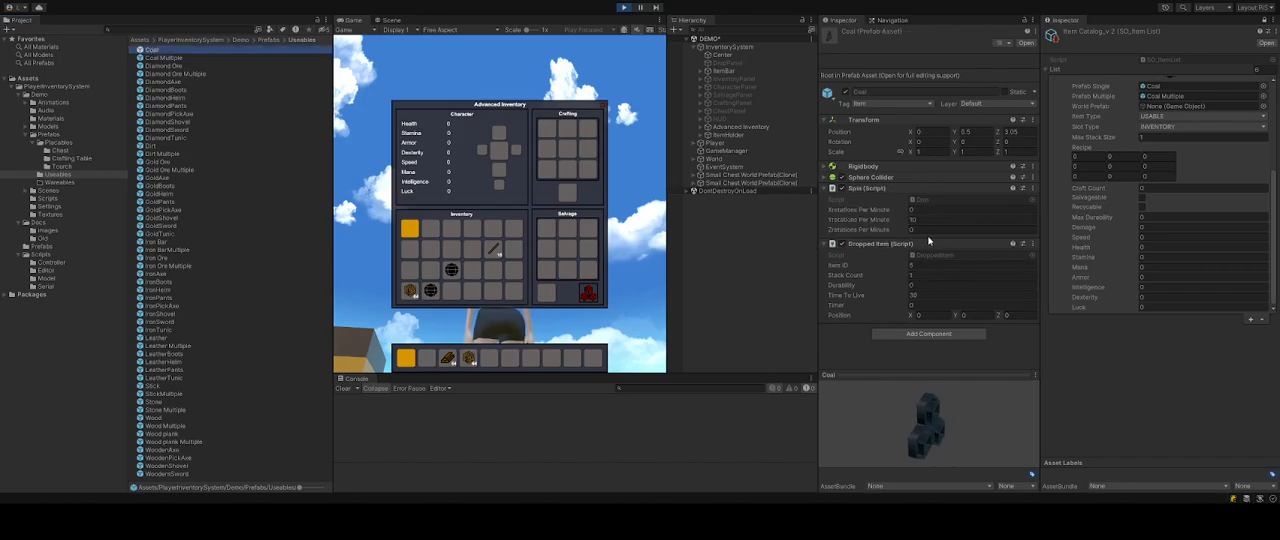
{"action": "left_click", "coordinate": [825, 188]}
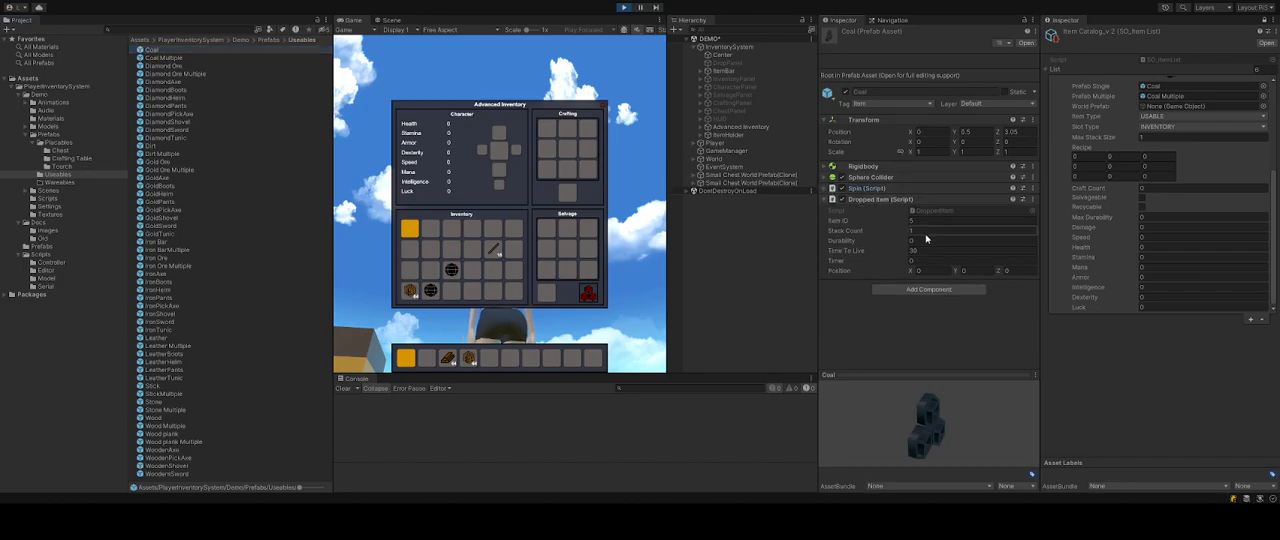
Rearrange the coal stacks among different slots of the inventory grid.
{"action": "left_click", "coordinate": [4, 271]}
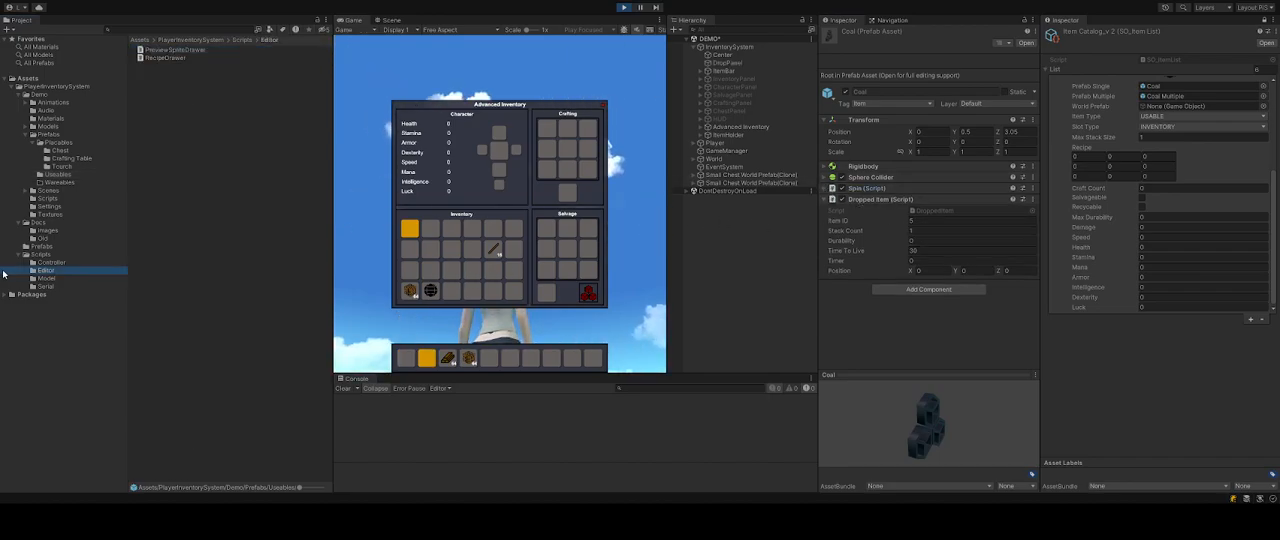
{"action": "left_click_drag", "start_coordinate": [430, 288], "coordinate": [451, 271]}
{"action": "left_click", "coordinate": [451, 271]}
{"action": "left_click", "coordinate": [432, 289]}
{"action": "left_click", "coordinate": [492, 249]}
{"action": "left_click", "coordinate": [472, 270]}
{"action": "left_click", "coordinate": [451, 270]}
{"action": "left_click", "coordinate": [472, 249]}
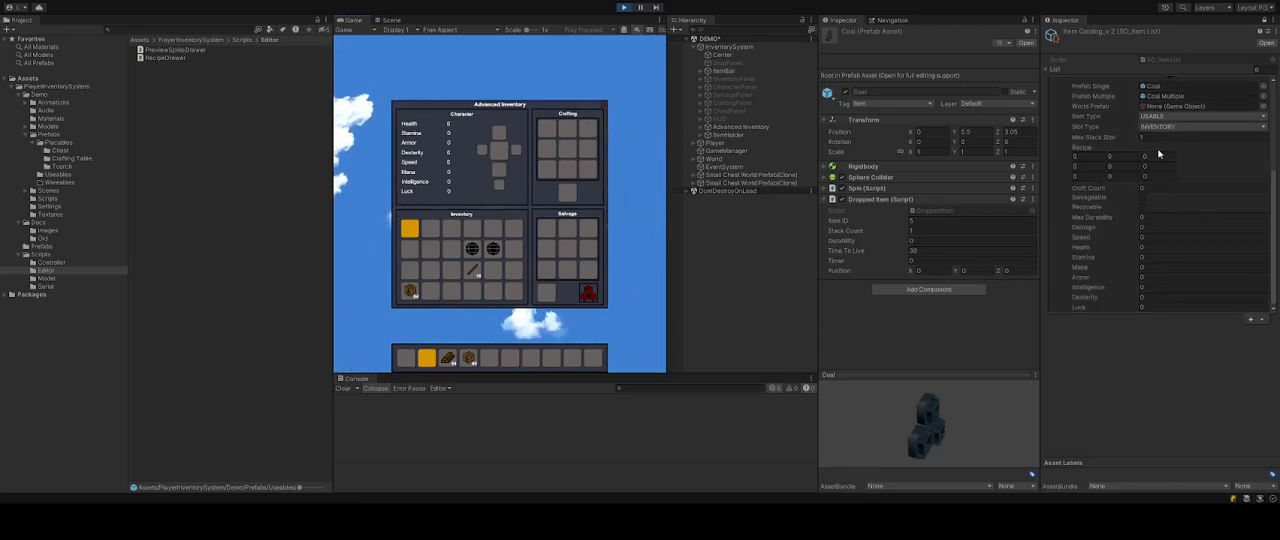
{"action": "left_click", "coordinate": [493, 249]}
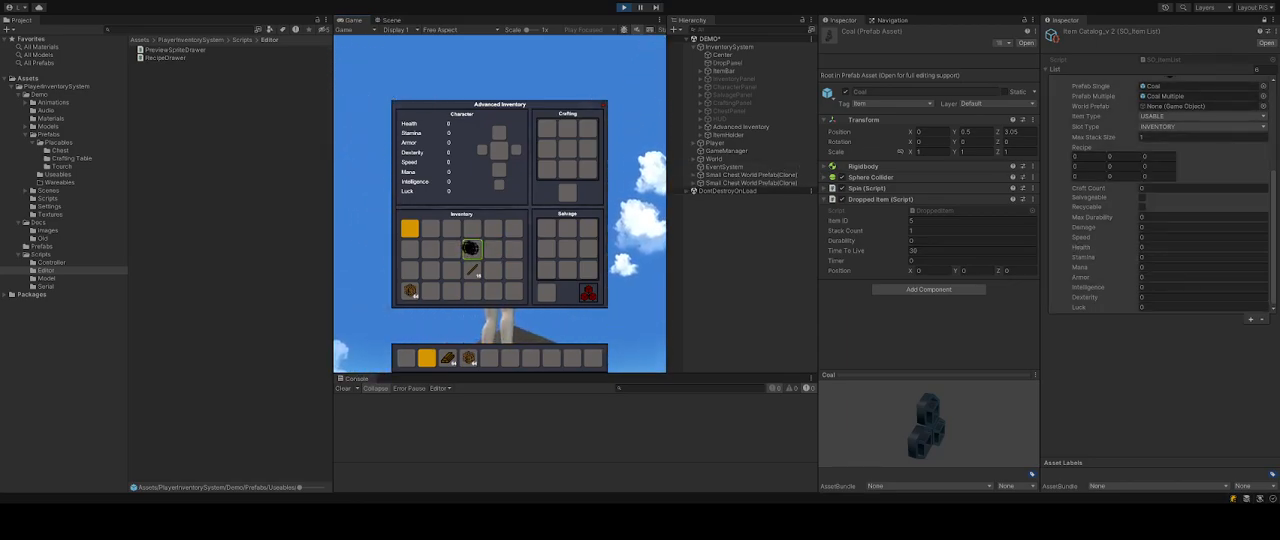
{"action": "left_click", "coordinate": [513, 249]}
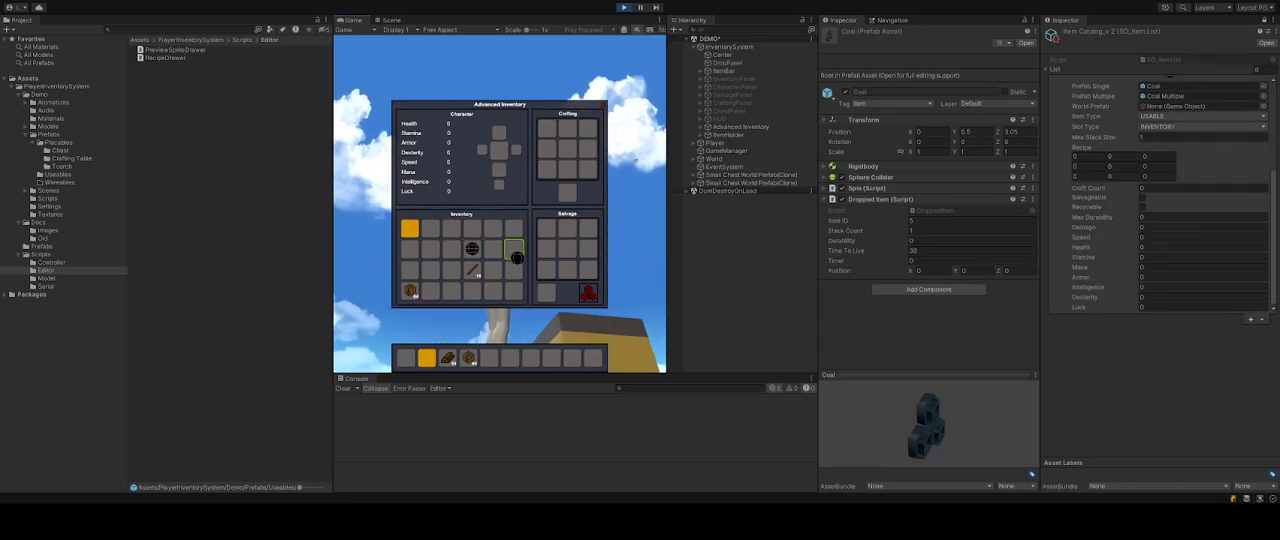
Set the Coal entry's Max Stack Size to 64 in the item catalog.
{"action": "left_click", "coordinate": [1146, 141]}
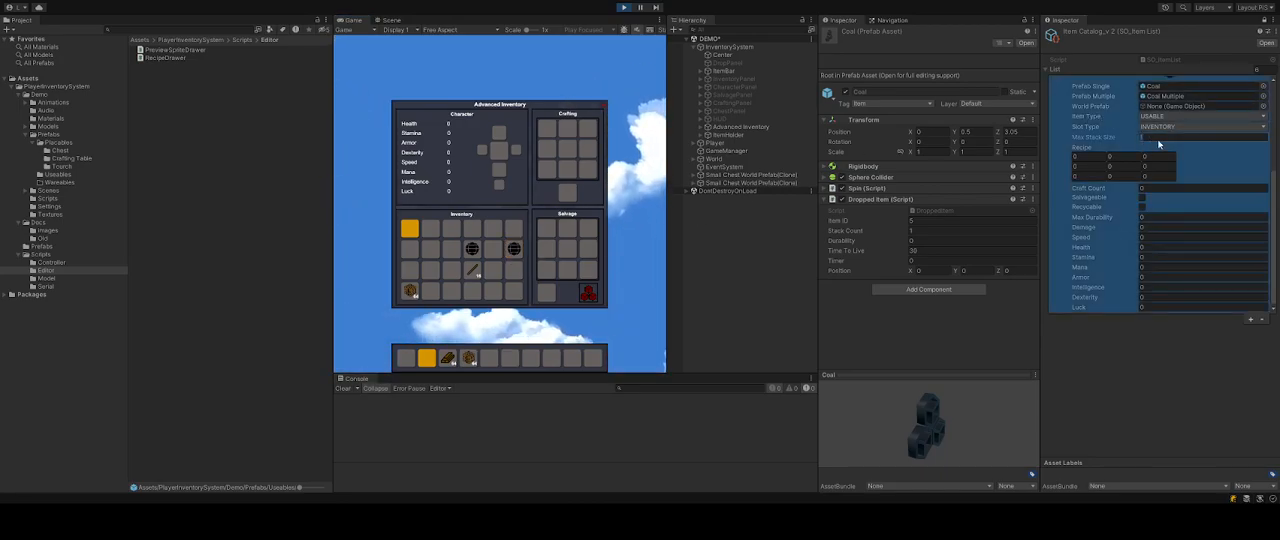
{"action": "scroll", "coordinate": [1163, 152], "scroll_direction": "up", "scroll_amount": 3}
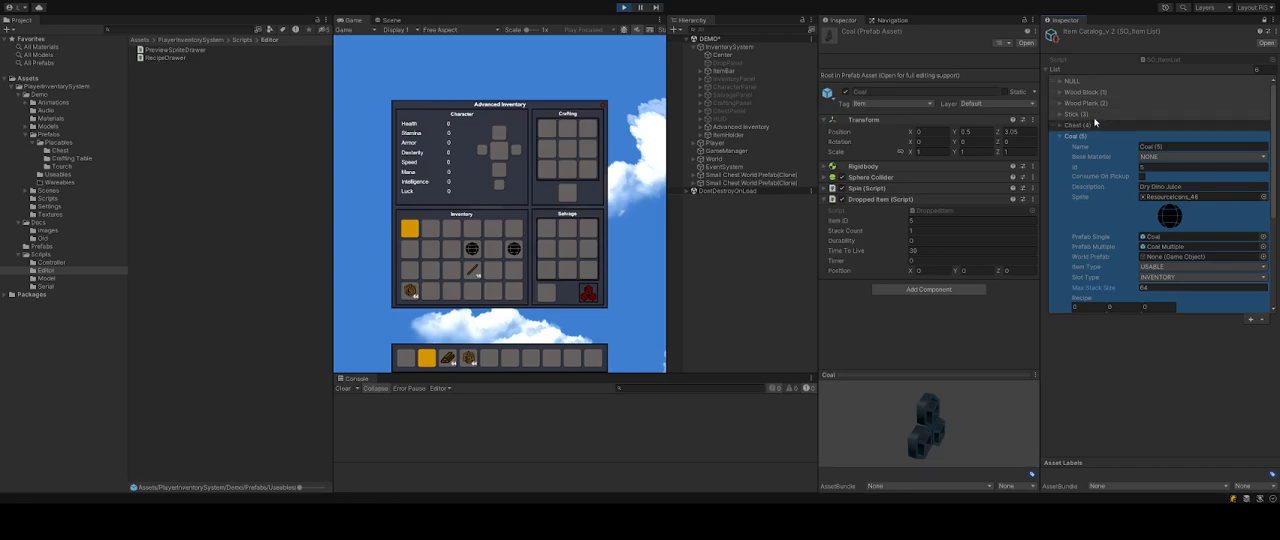
{"action": "scroll", "coordinate": [1150, 220], "scroll_direction": "down", "scroll_amount": 3}
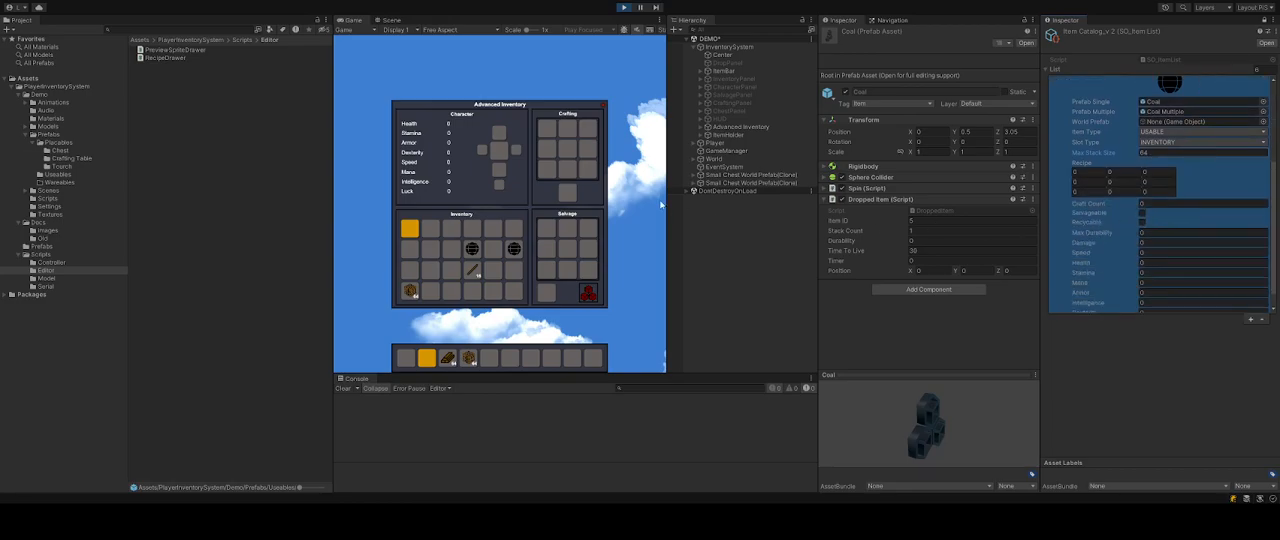
Stack the coal together, then place coal above a stick in the crafting grid.
{"action": "left_click", "coordinate": [477, 246]}
{"action": "left_click", "coordinate": [513, 249]}
{"action": "left_click", "coordinate": [511, 249]}
{"action": "left_click", "coordinate": [567, 148]}
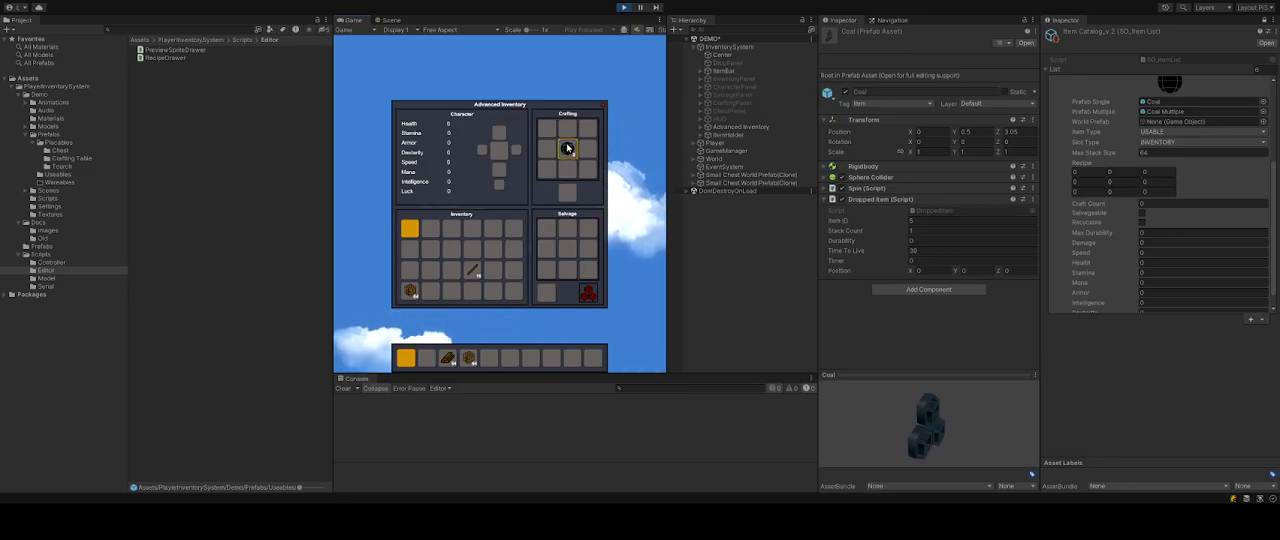
{"action": "left_click", "coordinate": [472, 269]}
{"action": "left_click", "coordinate": [568, 170]}
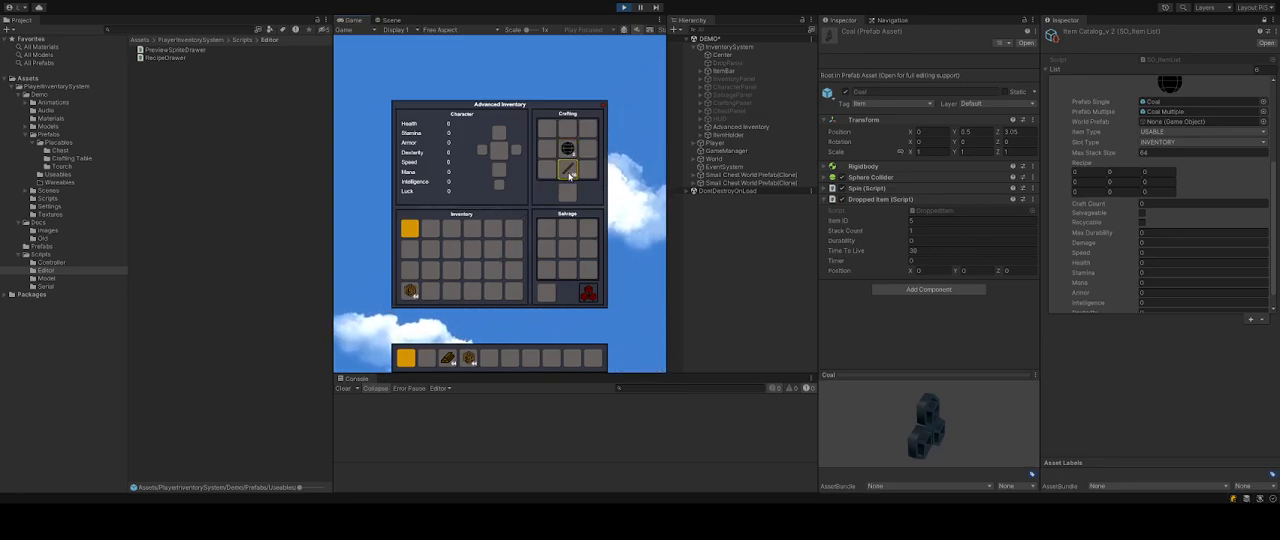
Add a new catalog entry named Tourch with Id 6 and the description Fire on a Stick.
{"action": "left_click", "coordinate": [1082, 233]}
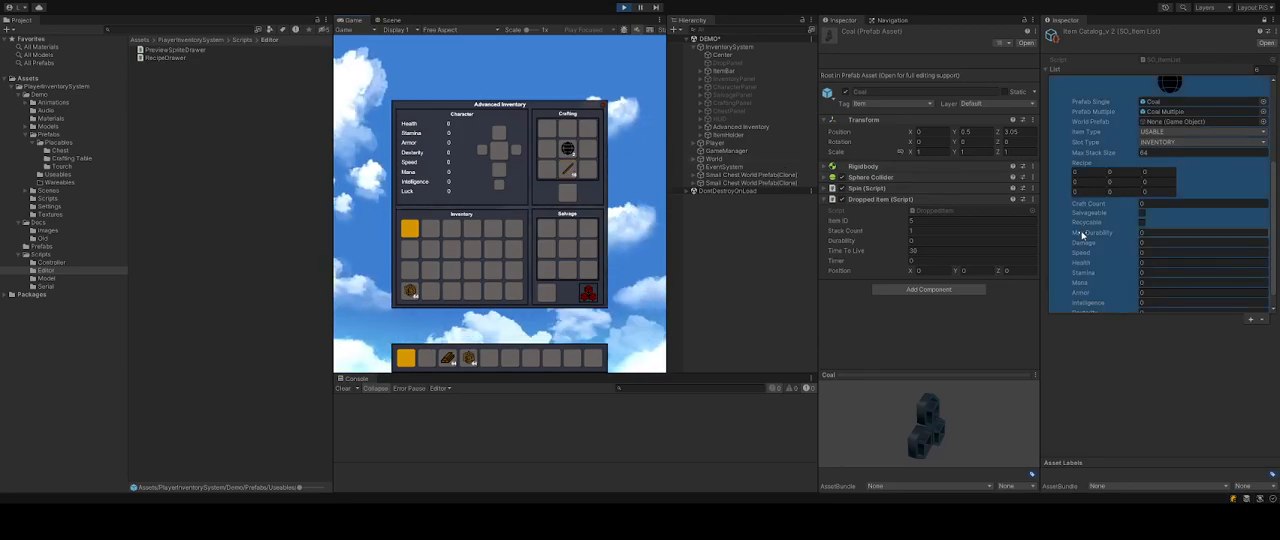
{"action": "scroll", "coordinate": [1090, 140], "scroll_direction": "up", "scroll_amount": 3}
{"action": "scroll", "coordinate": [1073, 94], "scroll_direction": "up", "scroll_amount": 2}
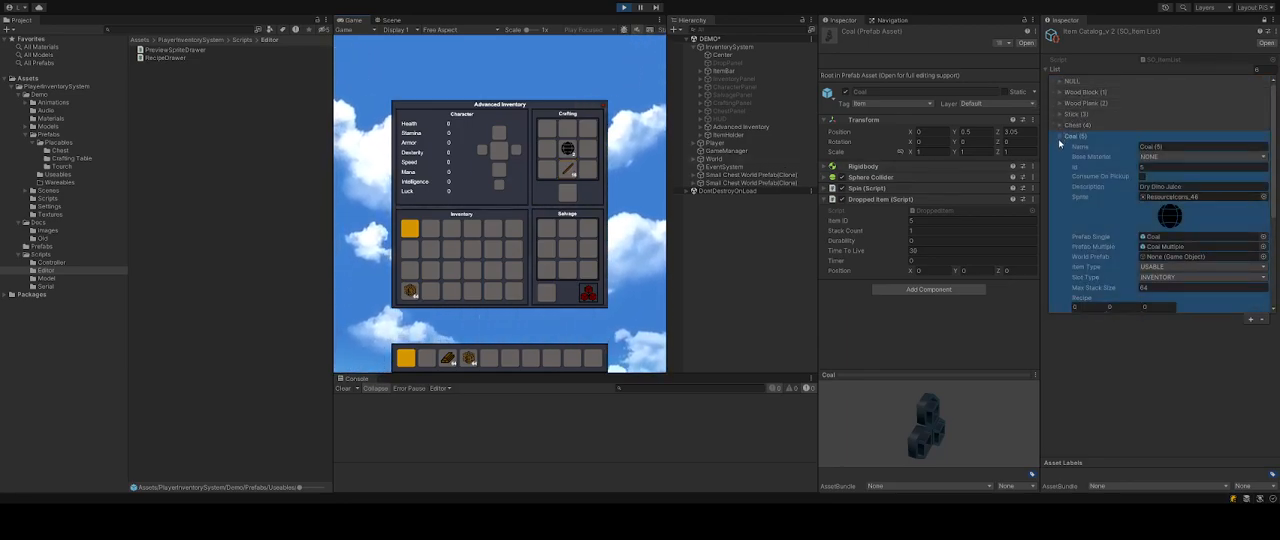
{"action": "left_click", "coordinate": [1062, 139]}
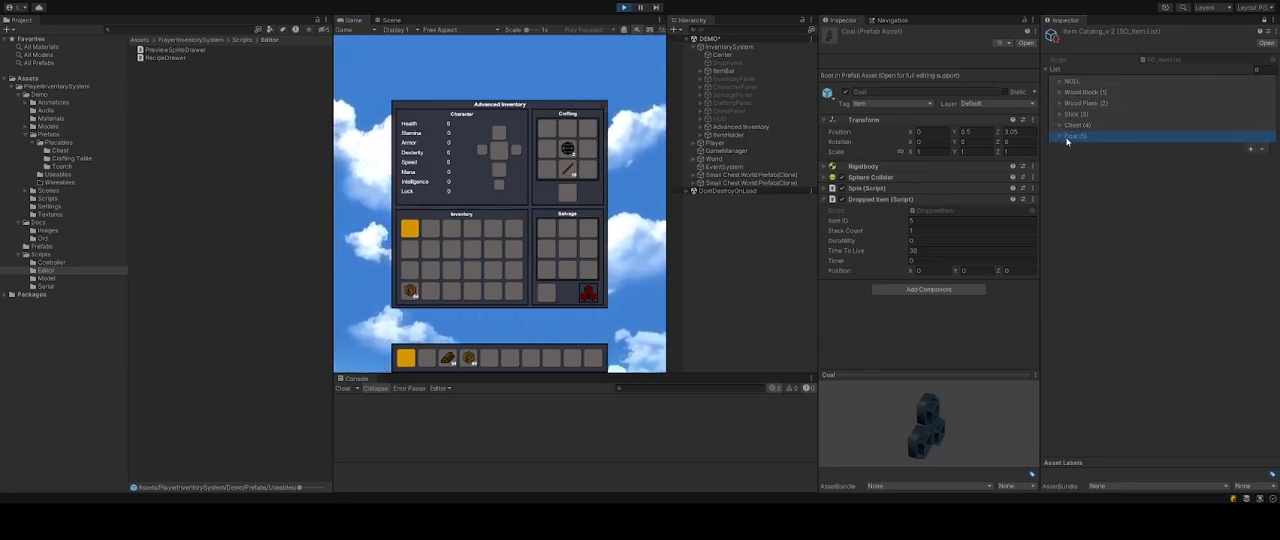
{"action": "left_click", "coordinate": [1250, 148]}
{"action": "left_click", "coordinate": [1180, 132]}
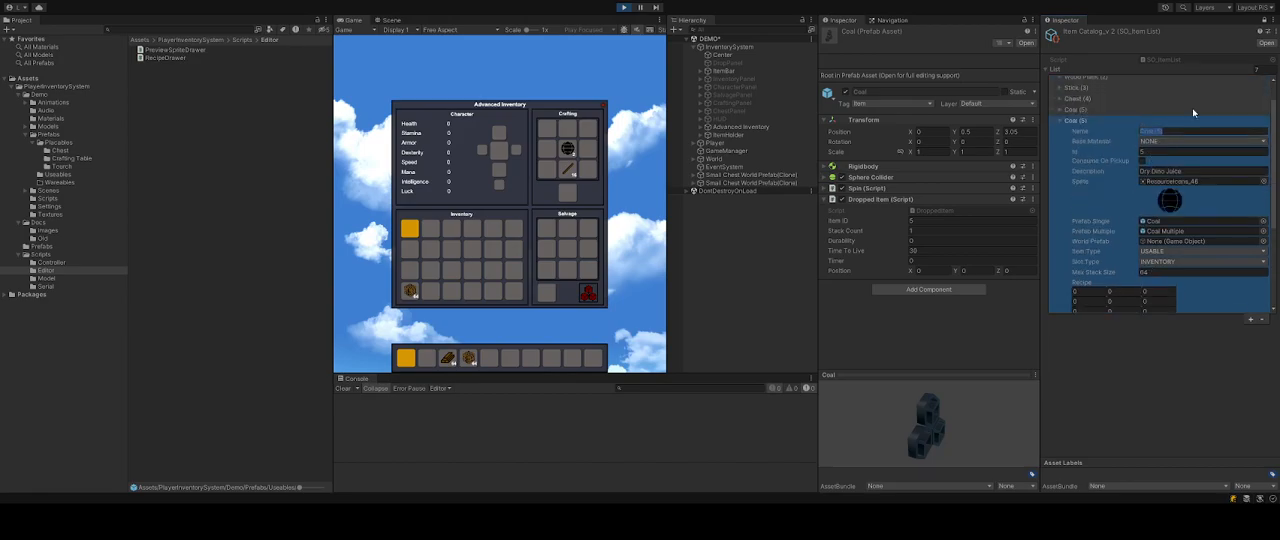
{"action": "type", "text": "Tourch"}
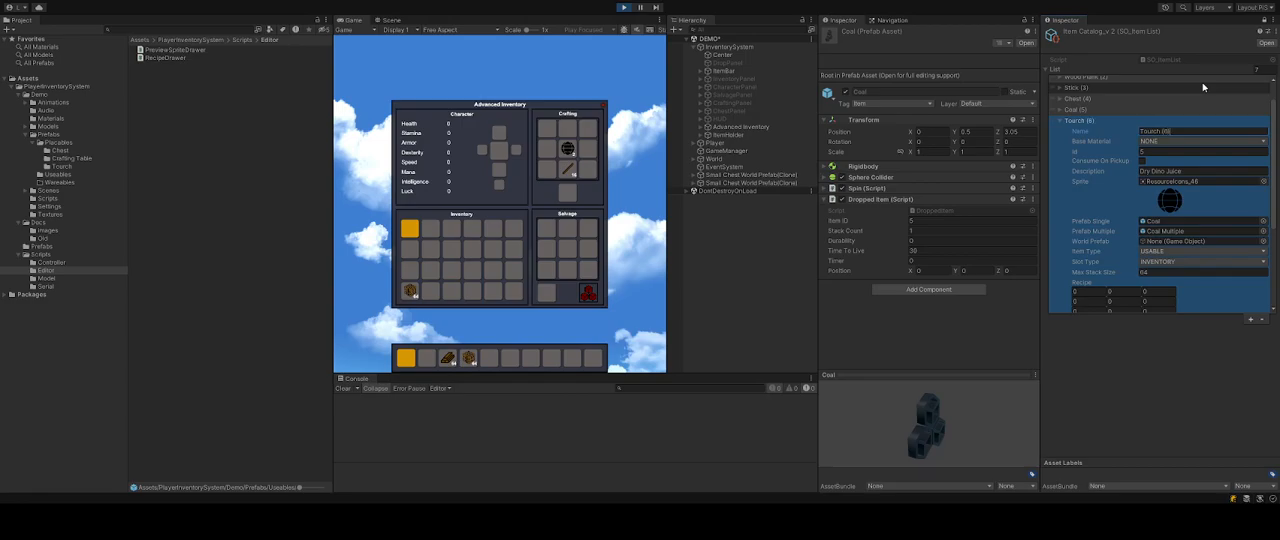
{"action": "key", "text": "Tab"}
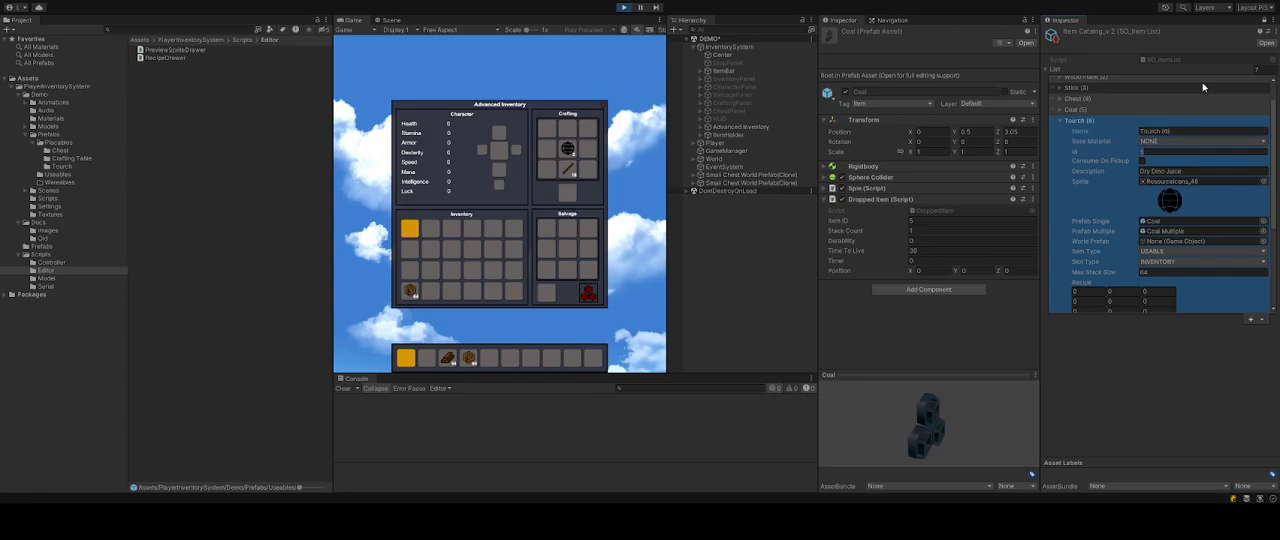
{"action": "type", "text": "6"}
{"action": "key", "text": "Tab"}
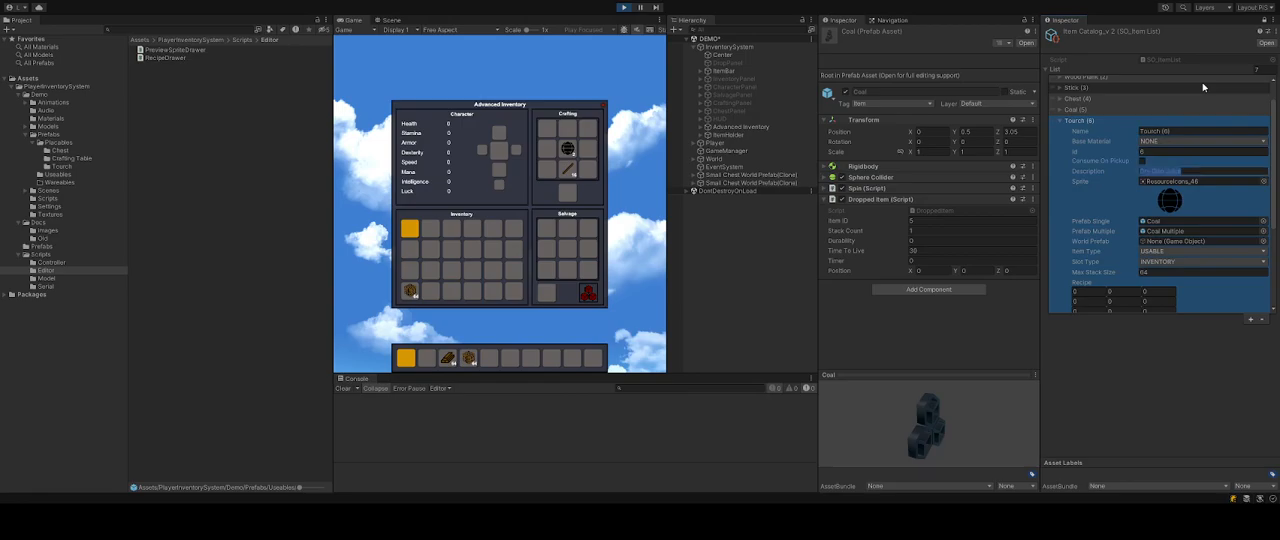
{"action": "type", "text": "Fire on a Stick"}
{"action": "key", "text": "Return"}
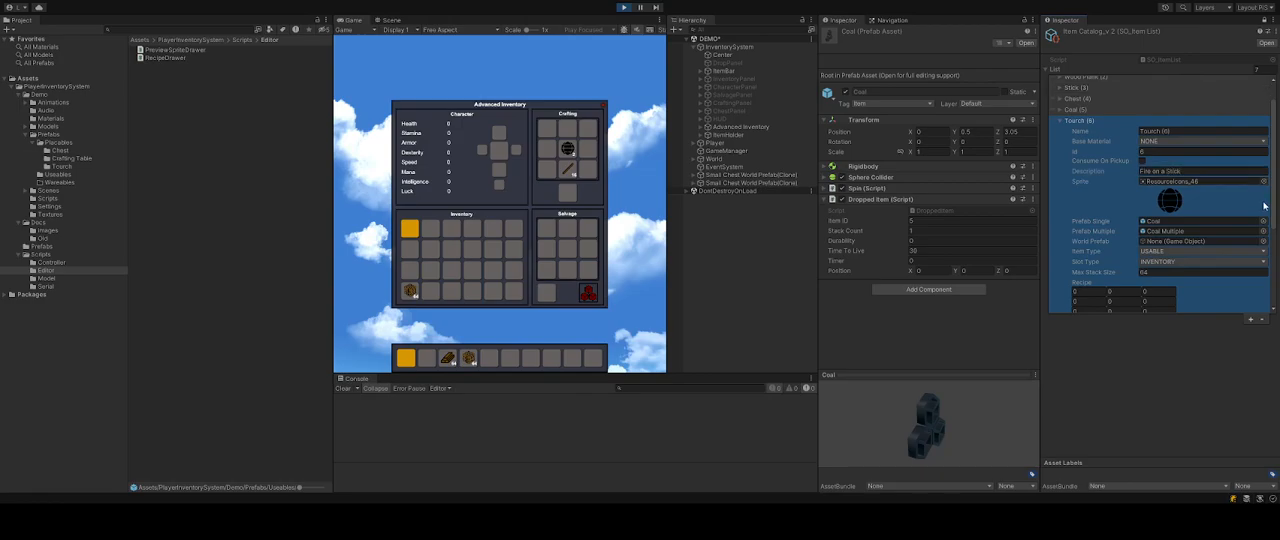
Set the Tourch entry's sprite to the torch icon Resourceicons_50.
{"action": "left_click", "coordinate": [996, 291]}
{"action": "left_click", "coordinate": [1238, 211]}
{"action": "left_click", "coordinate": [1130, 296]}
{"action": "left_click", "coordinate": [1158, 221]}
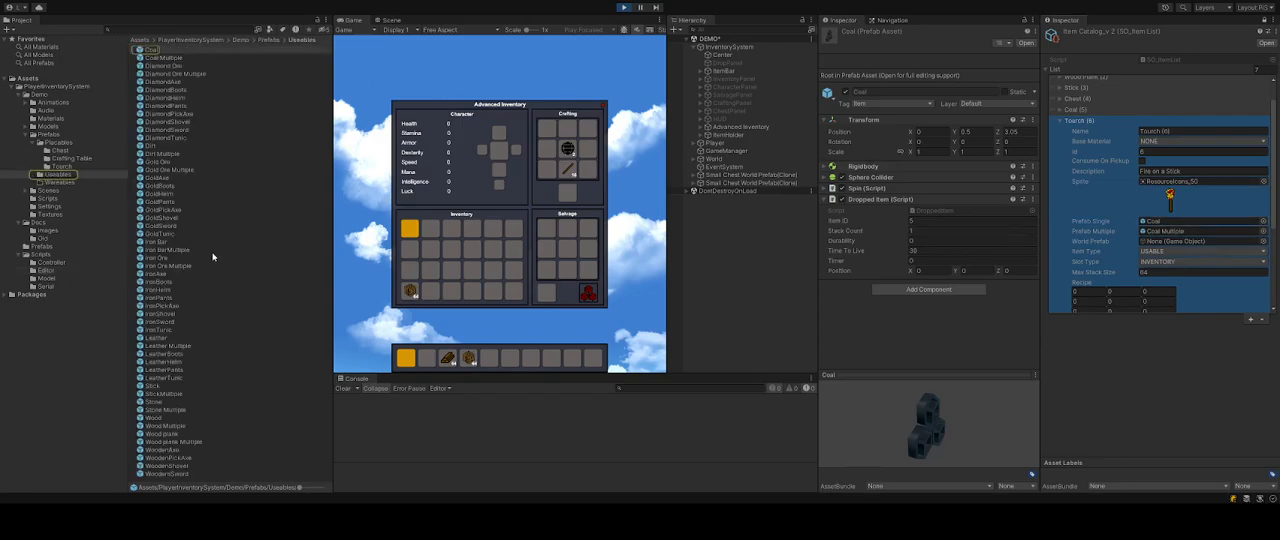
Inspect the Torch and Torch Multiple prefabs in the Torch prefab folder.
{"action": "left_click", "coordinate": [180, 402]}
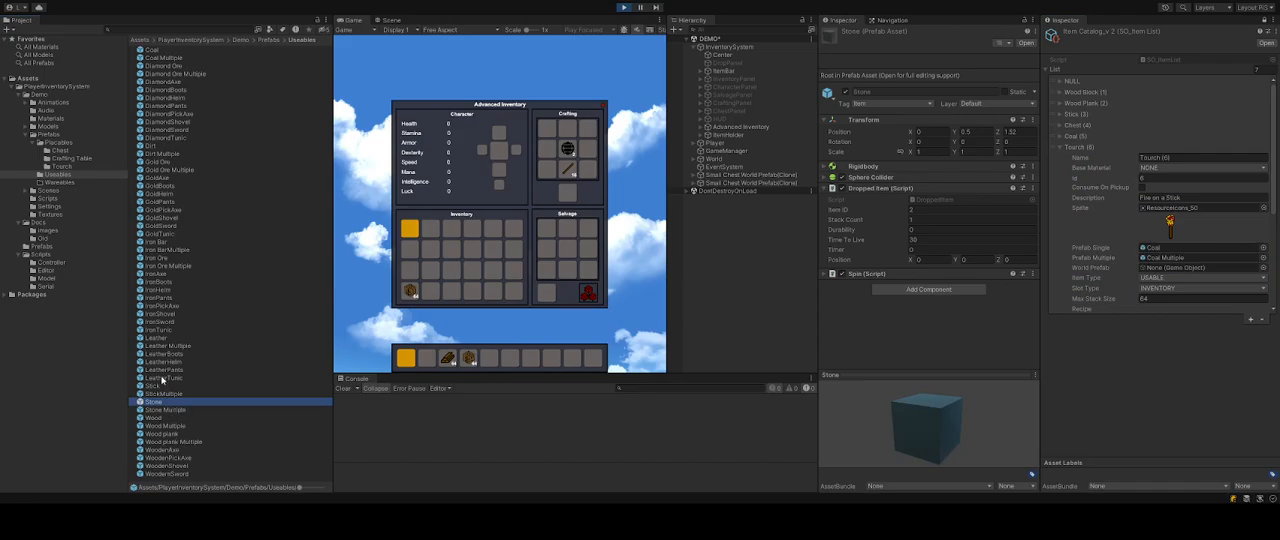
{"action": "left_click", "coordinate": [60, 166]}
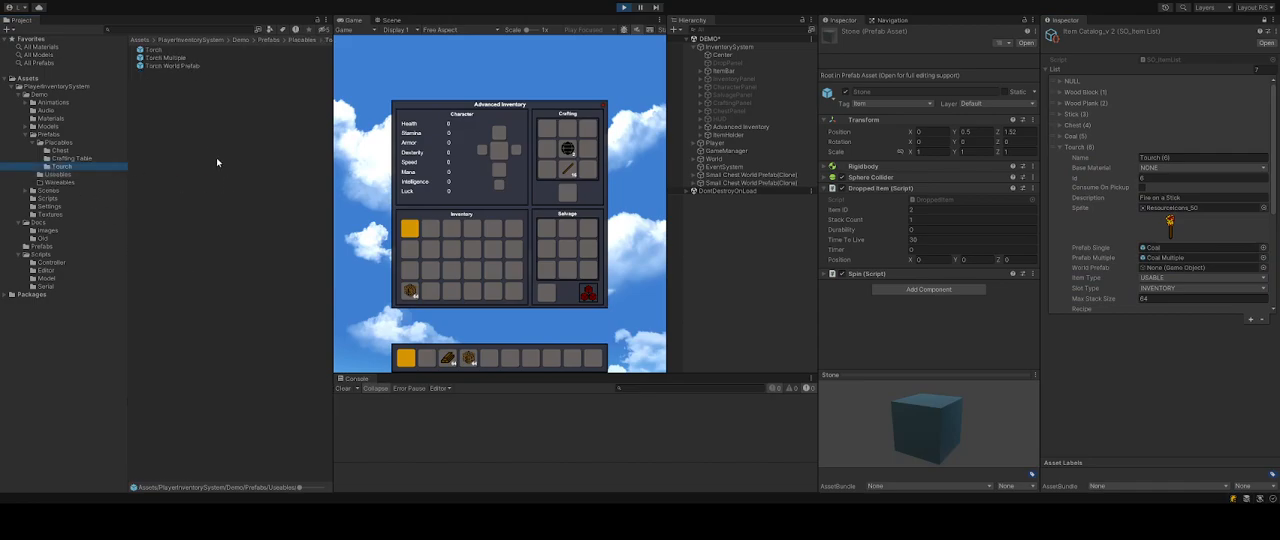
{"action": "left_click", "coordinate": [154, 50]}
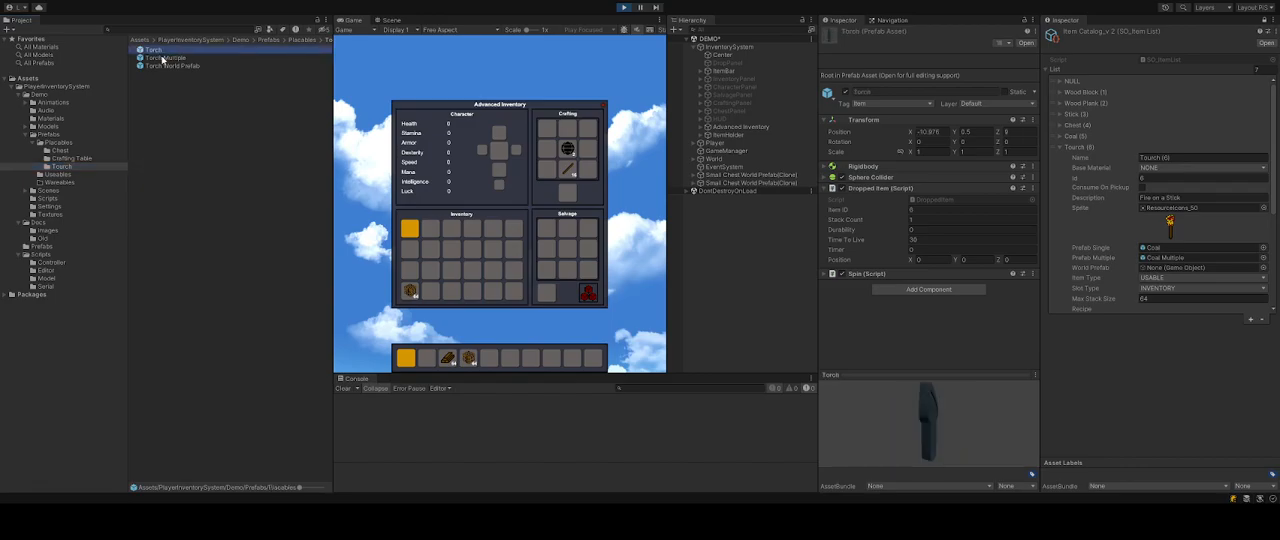
{"action": "left_click", "coordinate": [160, 58], "text": "shift"}
{"action": "left_click", "coordinate": [937, 213]}
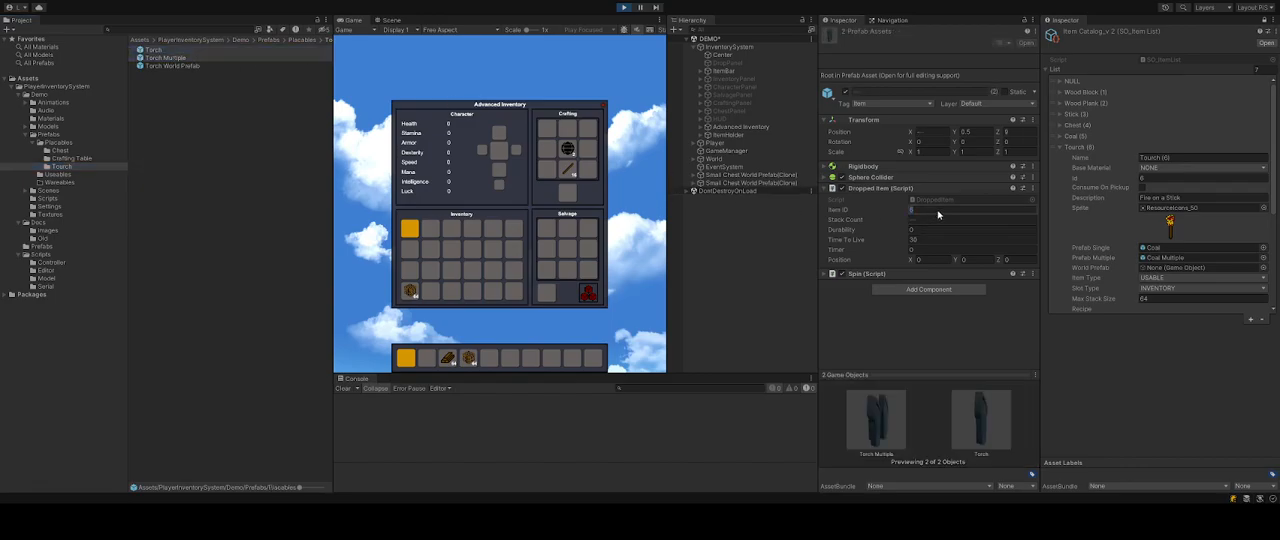
{"action": "left_click", "coordinate": [279, 198]}
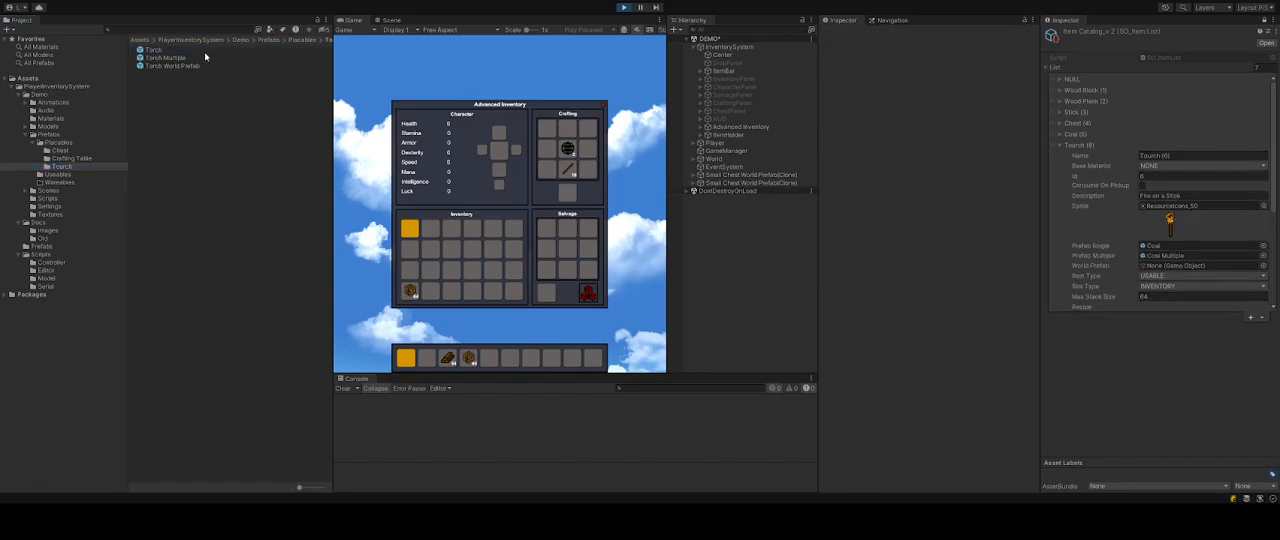
{"action": "left_click", "coordinate": [184, 59]}
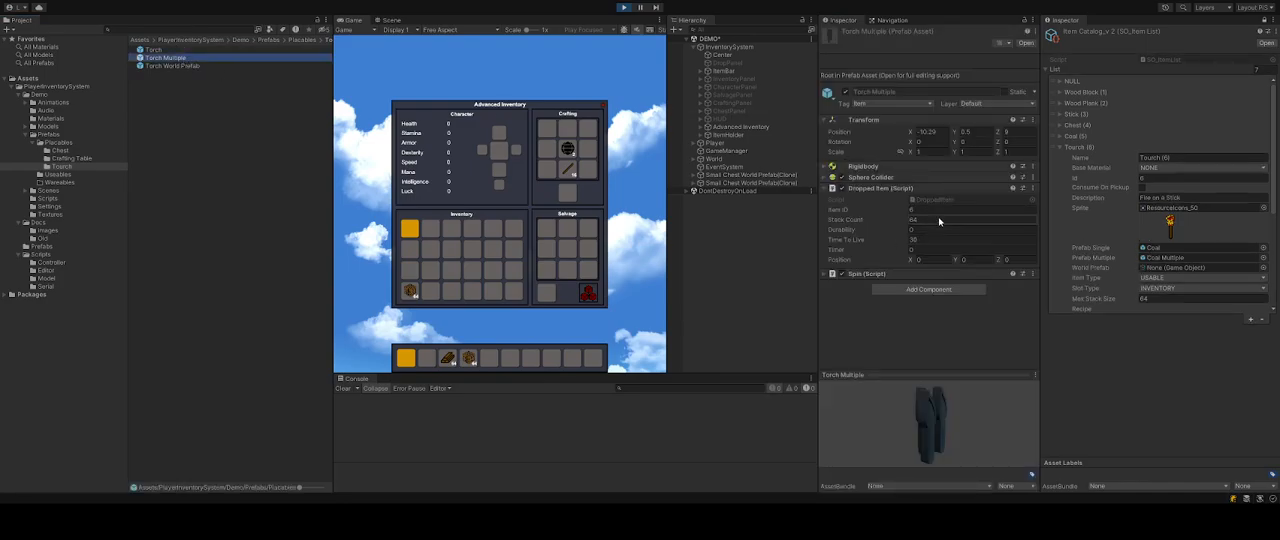
Assign the Torch, Torch Multiple and Torch World Prefab prefabs to the Tourch entry's single, multiple and world prefab fields.
{"action": "left_click_drag", "start_coordinate": [165, 52], "coordinate": [1180, 247]}
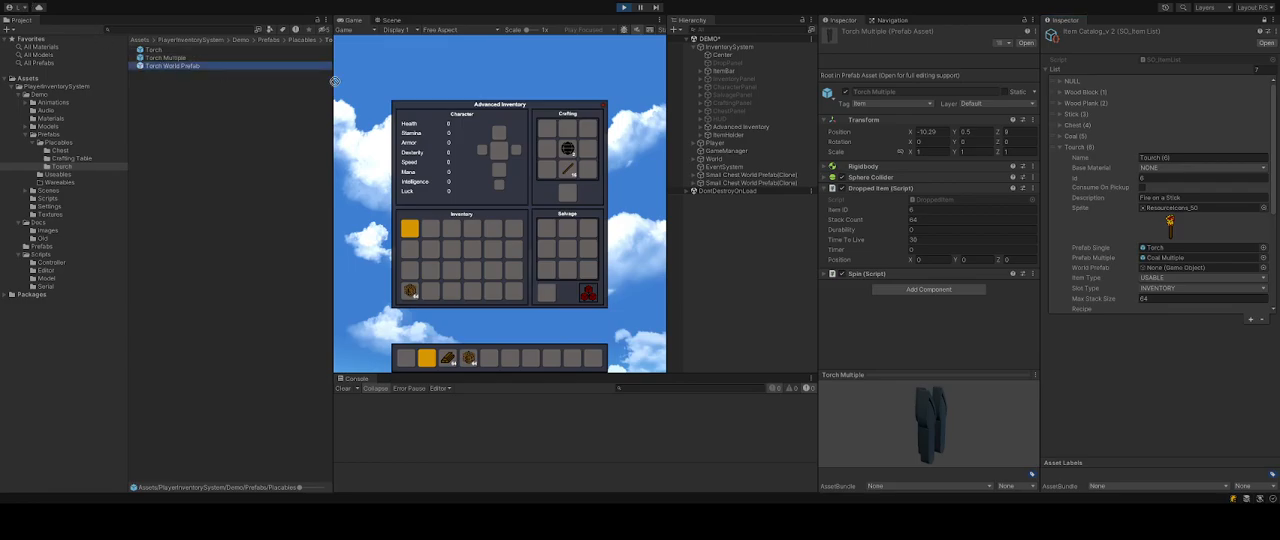
{"action": "left_click_drag", "start_coordinate": [167, 58], "coordinate": [1158, 262]}
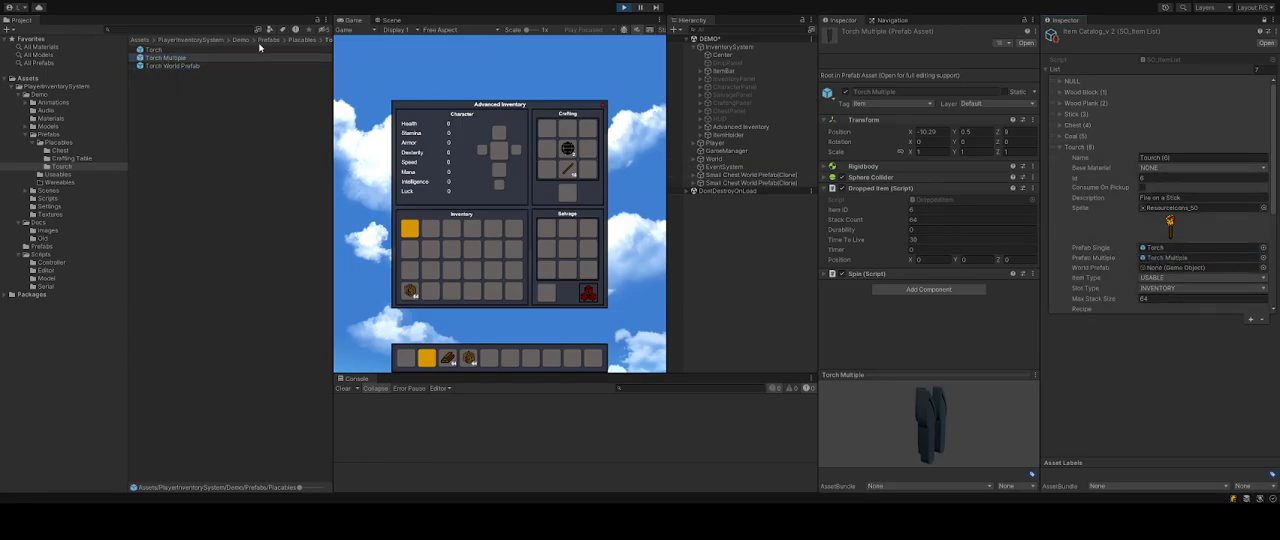
{"action": "left_click_drag", "start_coordinate": [172, 66], "coordinate": [727, 193]}
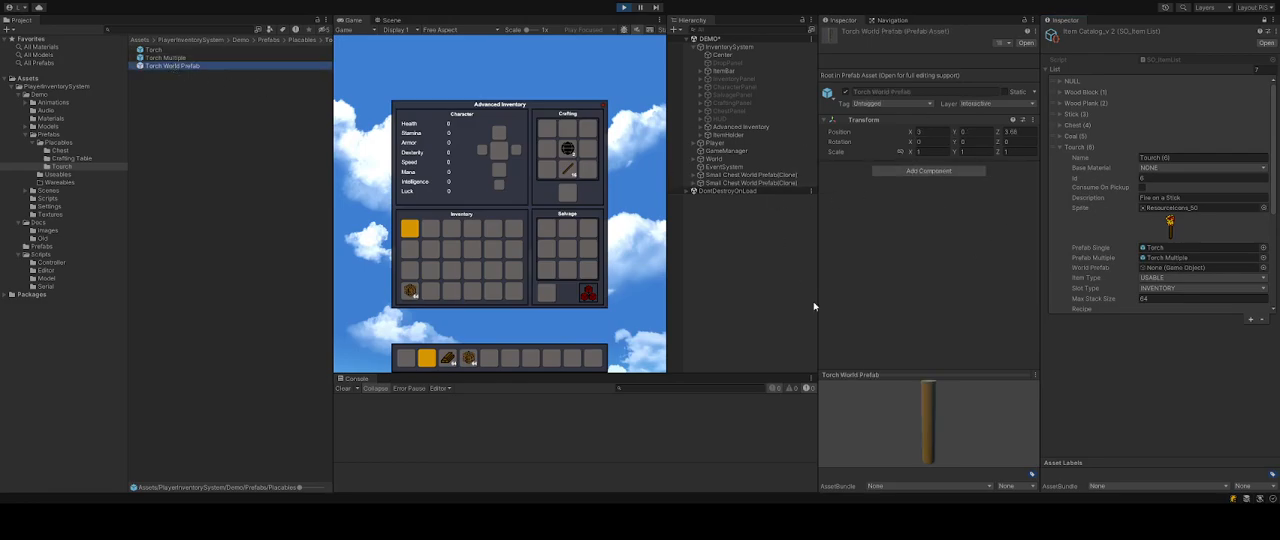
{"action": "left_click_drag", "start_coordinate": [156, 70], "coordinate": [1123, 253]}
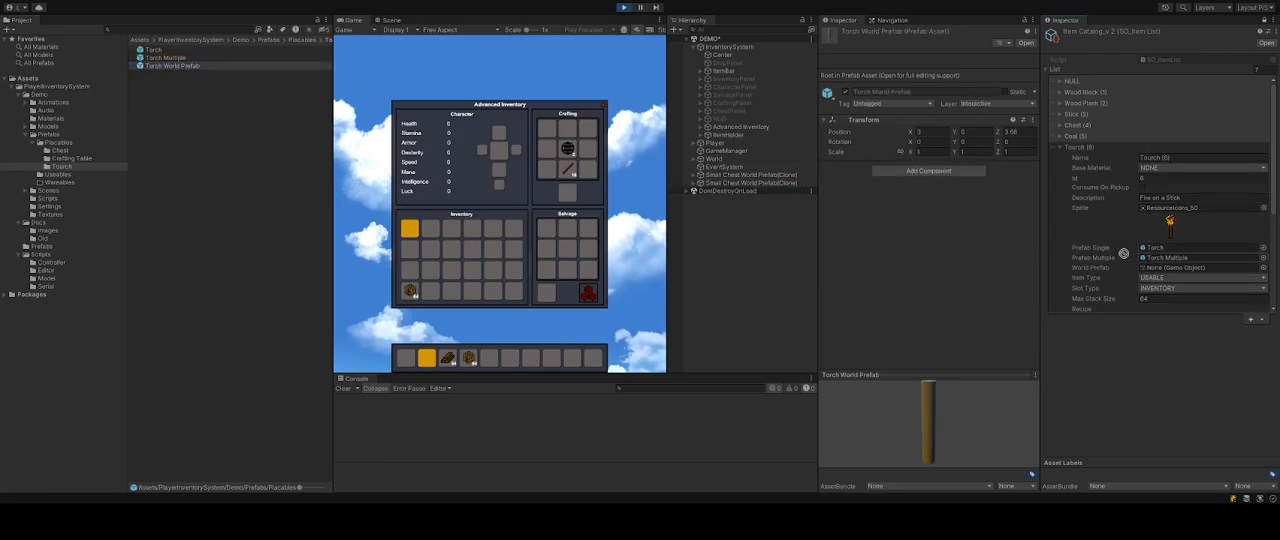
{"action": "left_click_drag", "start_coordinate": [1164, 291], "coordinate": [1174, 269]}
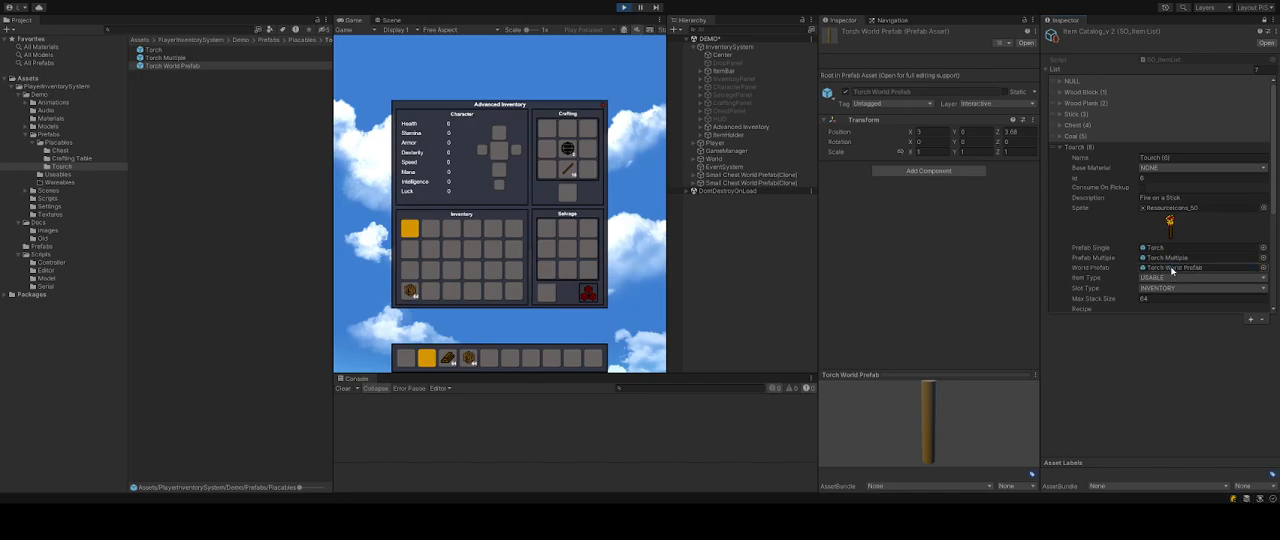
Set the Tourch entry's craft count to 4 and complete its recipe with 3 (stick) below the 5 (coal).
{"action": "scroll", "coordinate": [1182, 235], "scroll_direction": "down", "scroll_amount": 3}
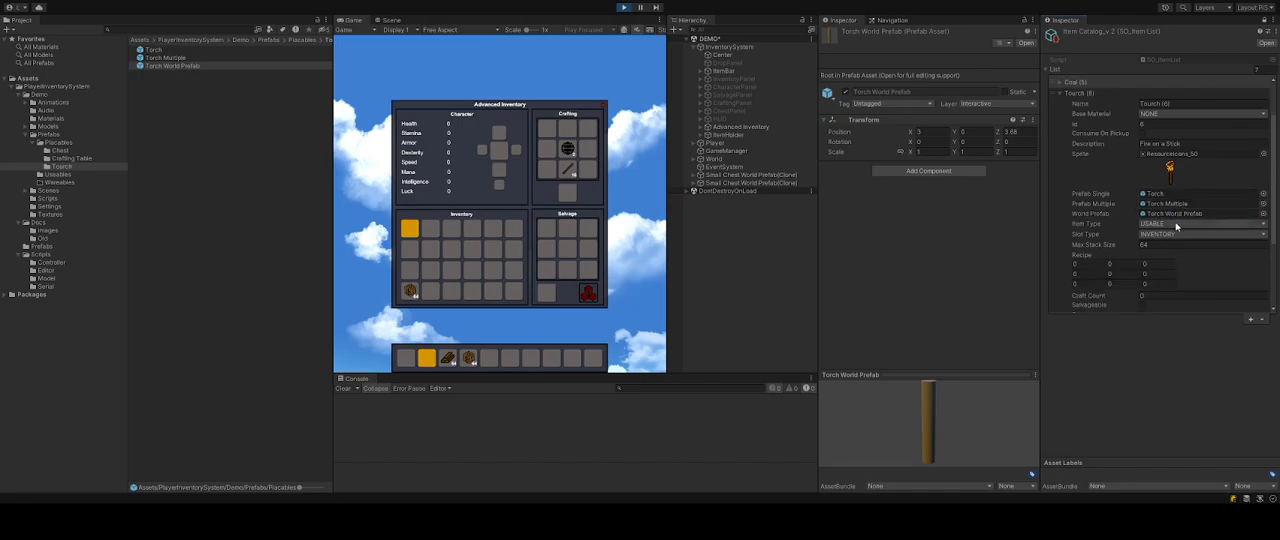
{"action": "scroll", "coordinate": [1200, 240], "scroll_direction": "down", "scroll_amount": 2}
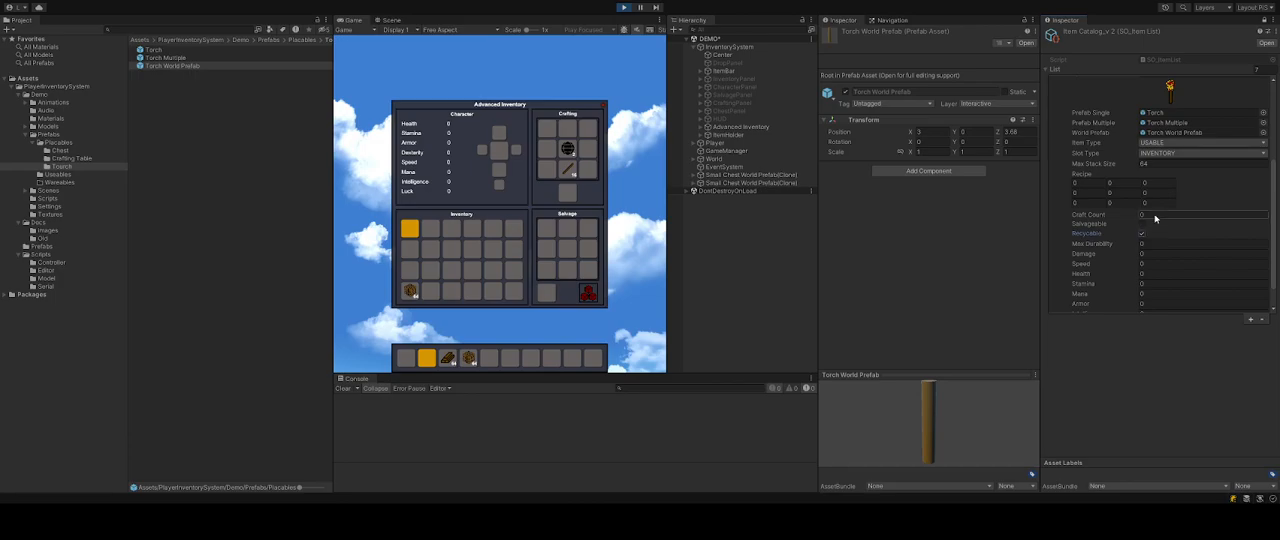
{"action": "left_click", "coordinate": [1169, 219]}
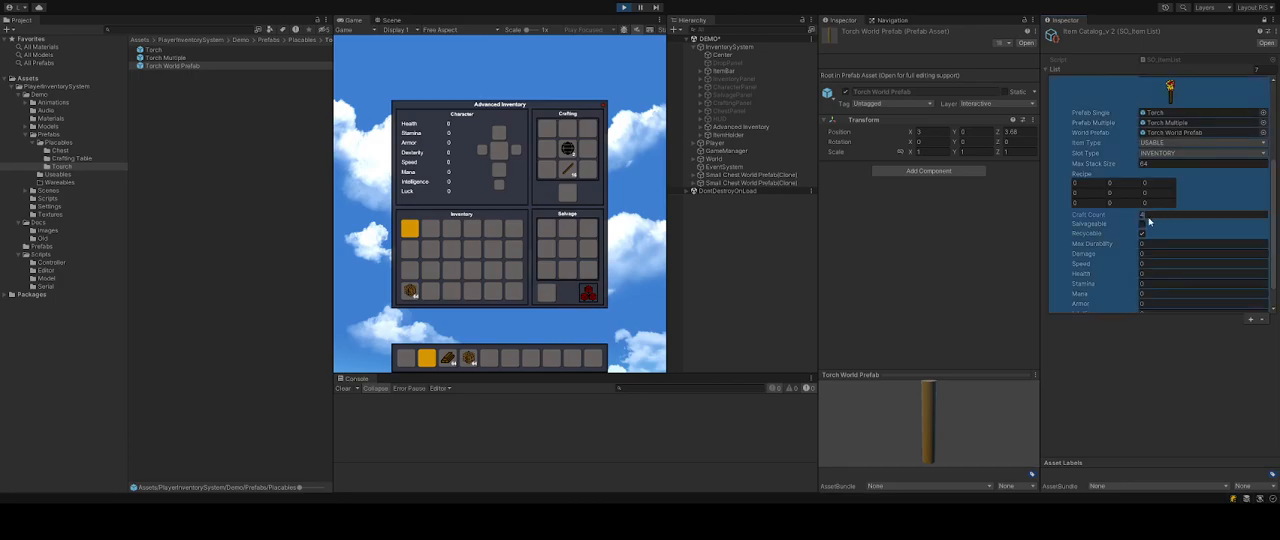
{"action": "scroll", "coordinate": [1150, 212], "scroll_direction": "up", "scroll_amount": 3}
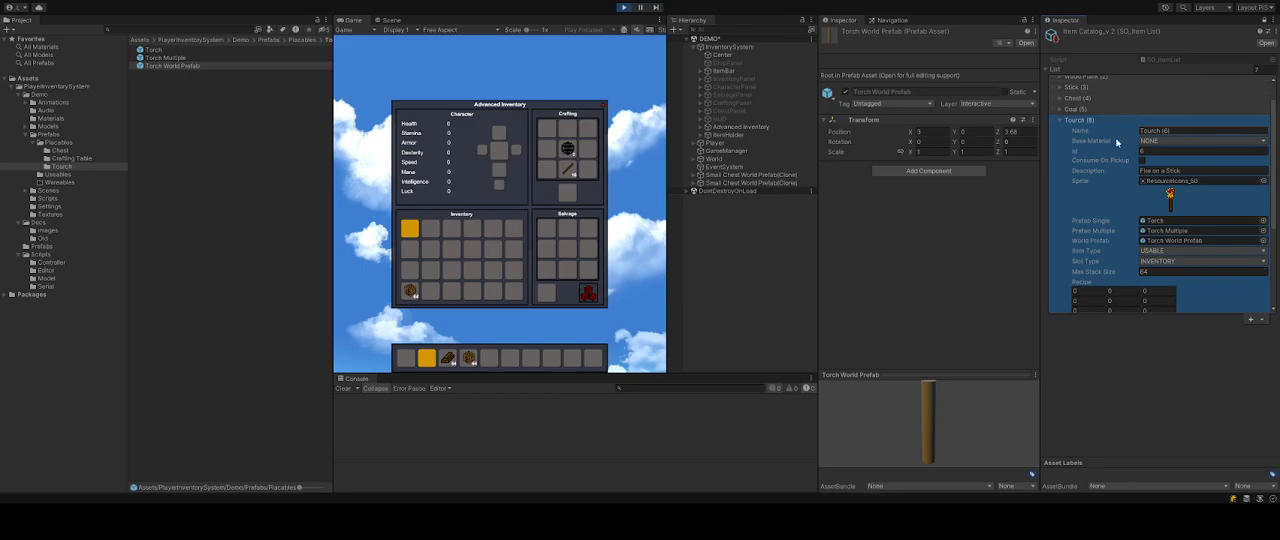
{"action": "scroll", "coordinate": [1127, 222], "scroll_direction": "down", "scroll_amount": 3}
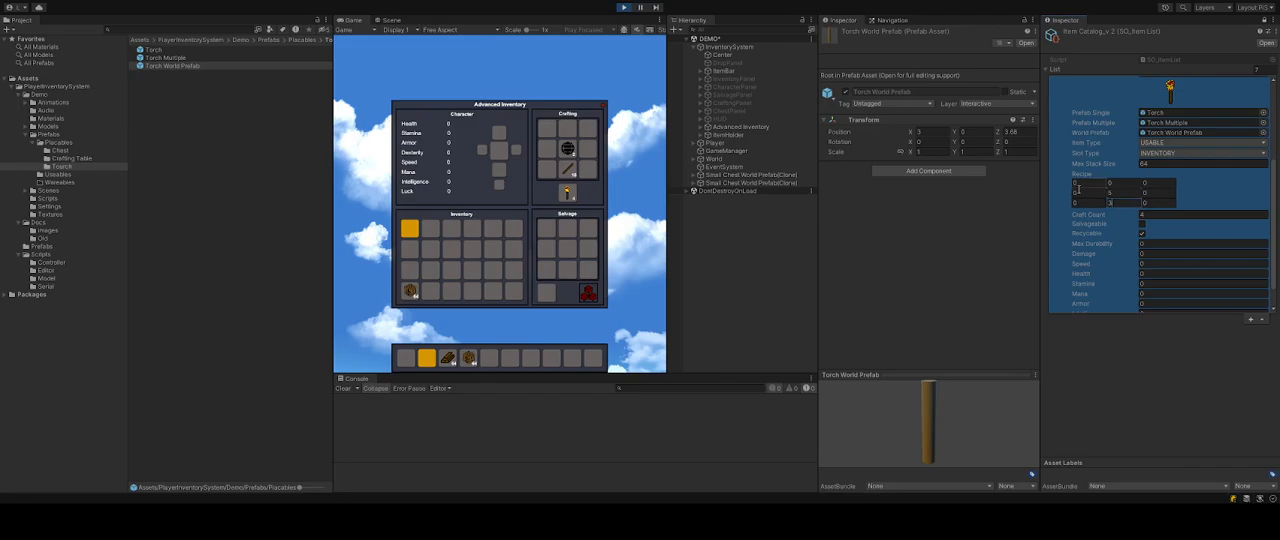
{"action": "key", "text": "3"}
Take the crafted torch from the crafting output into the hotbar and close the inventory.
{"action": "left_click", "coordinate": [567, 192]}
{"action": "left_click", "coordinate": [509, 357]}
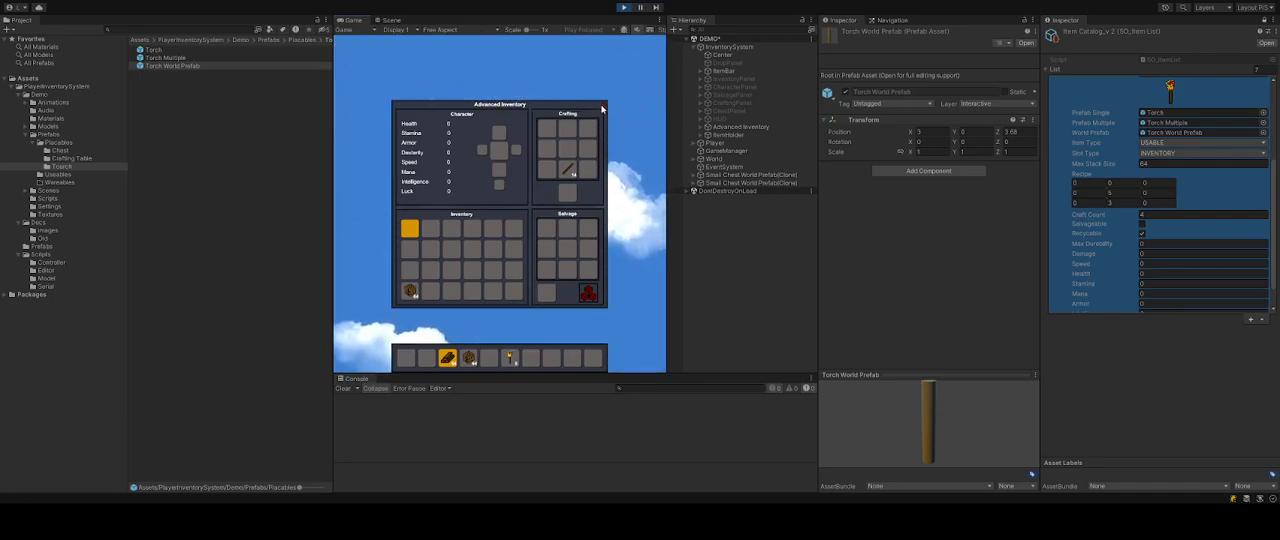
{"action": "left_click", "coordinate": [603, 105]}
{"action": "key", "text": "w"}
{"action": "right_click", "coordinate": [506, 323]}
{"action": "left_click", "coordinate": [506, 323]}
{"action": "right_click", "coordinate": [510, 318]}
{"action": "right_click", "coordinate": [508, 309]}
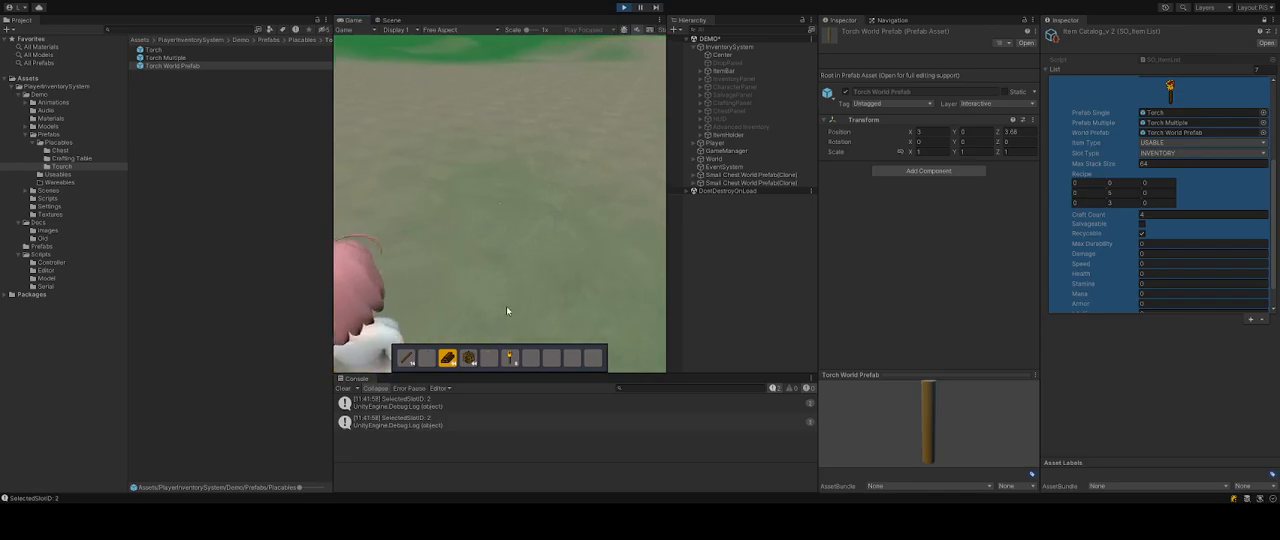
{"action": "right_click", "coordinate": [516, 317]}
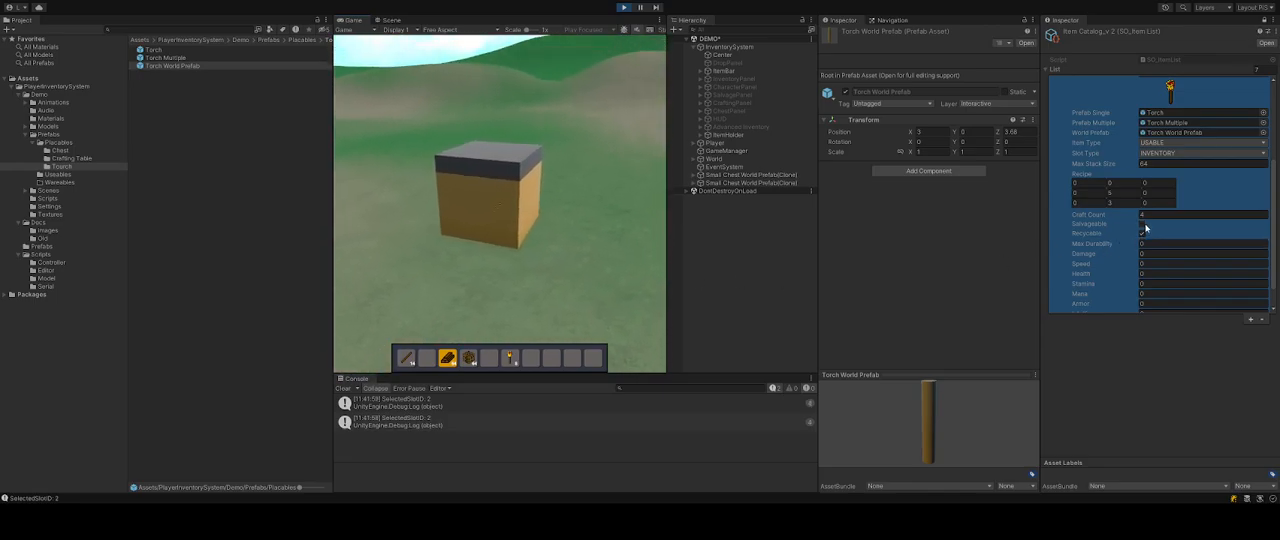
{"action": "scroll", "coordinate": [1160, 243], "scroll_direction": "up", "scroll_amount": 3}
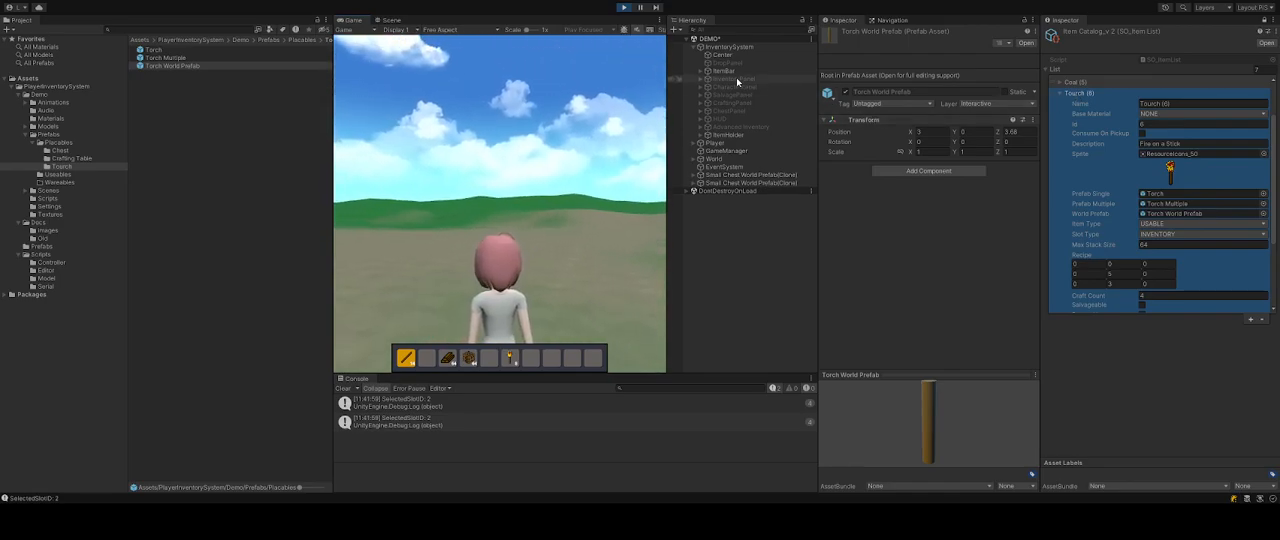
Enable the Advanced Inventory panel and put the torch into the salvage slot to inspect its salvage results.
{"action": "left_click", "coordinate": [740, 127]}
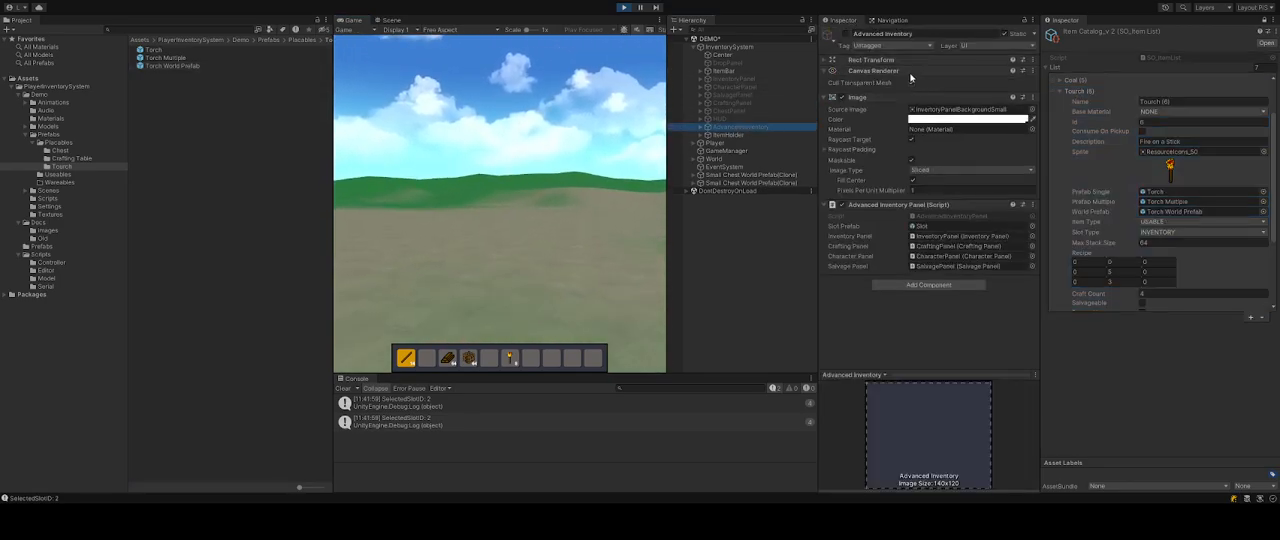
{"action": "left_click", "coordinate": [843, 34]}
{"action": "left_click_drag", "start_coordinate": [514, 355], "coordinate": [551, 300]}
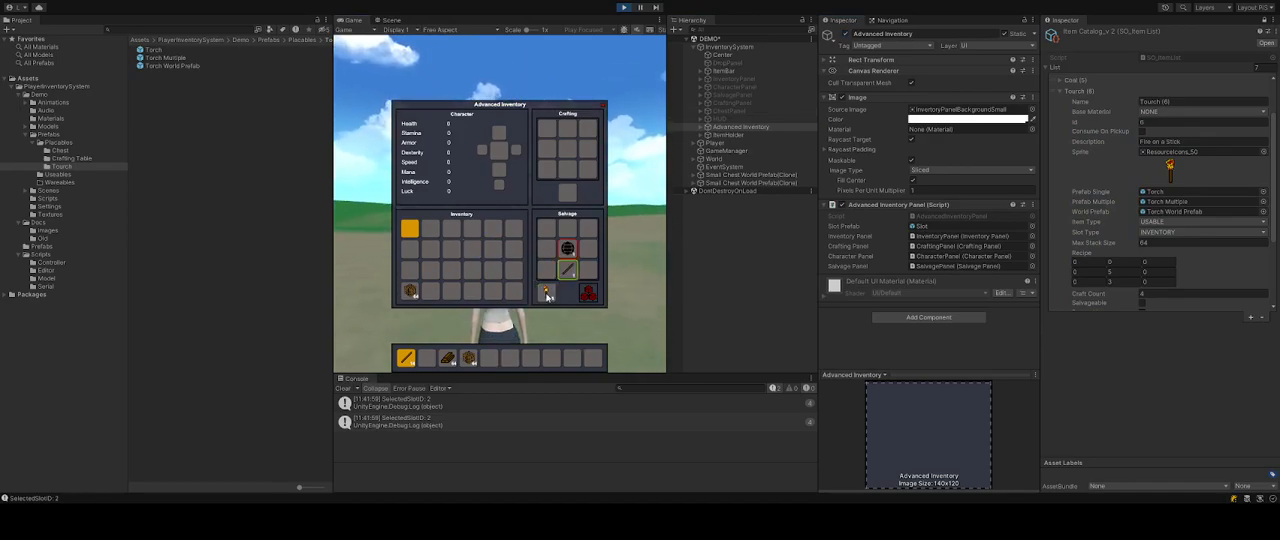
{"action": "mouse_move", "coordinate": [569, 274]}
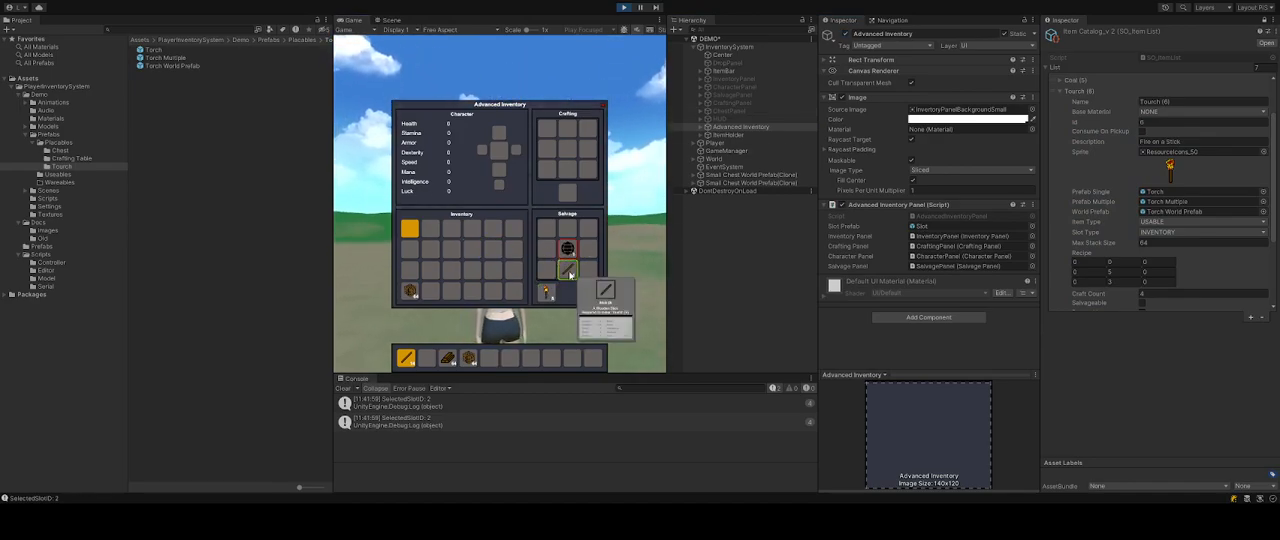
{"action": "mouse_move", "coordinate": [569, 255]}
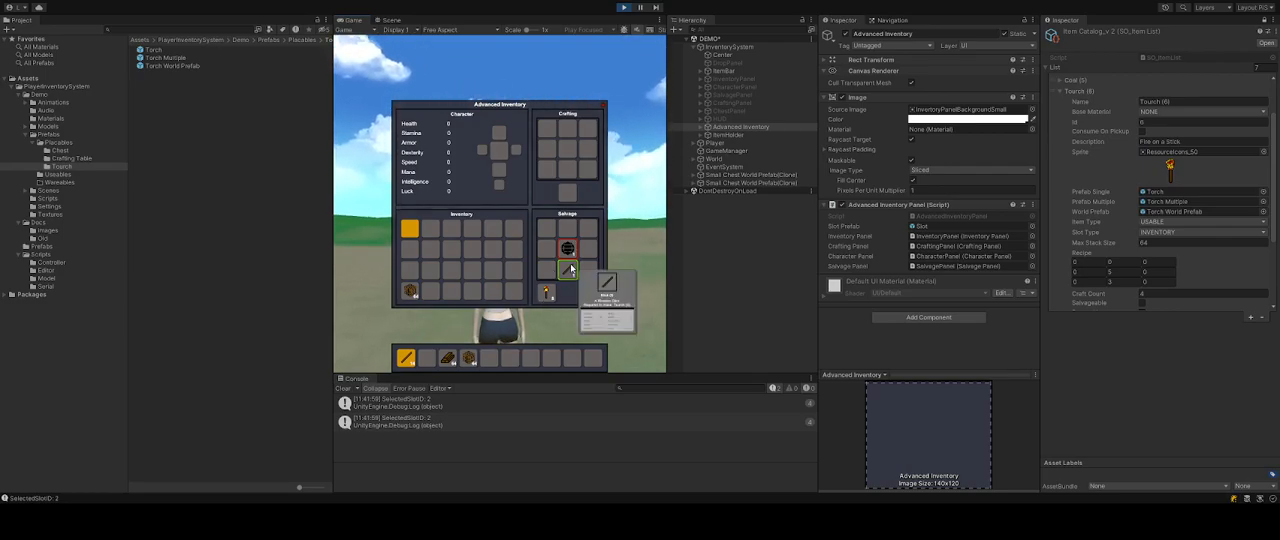
Move the torch from the salvage slot into the inventory grid and close the panel.
{"action": "left_click", "coordinate": [548, 293]}
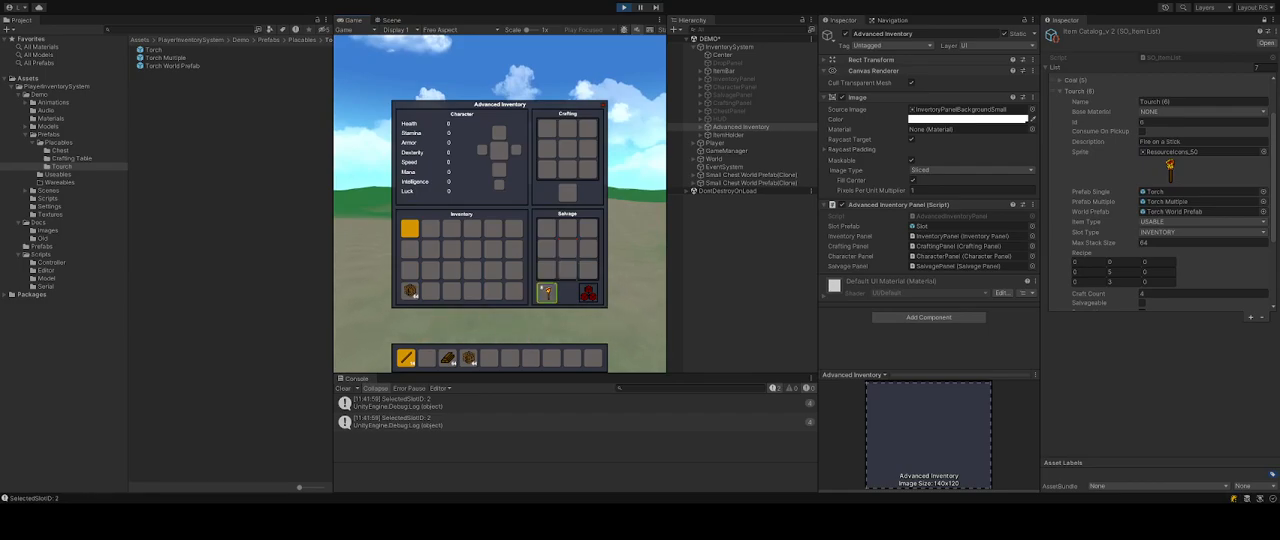
{"action": "left_click", "coordinate": [495, 271]}
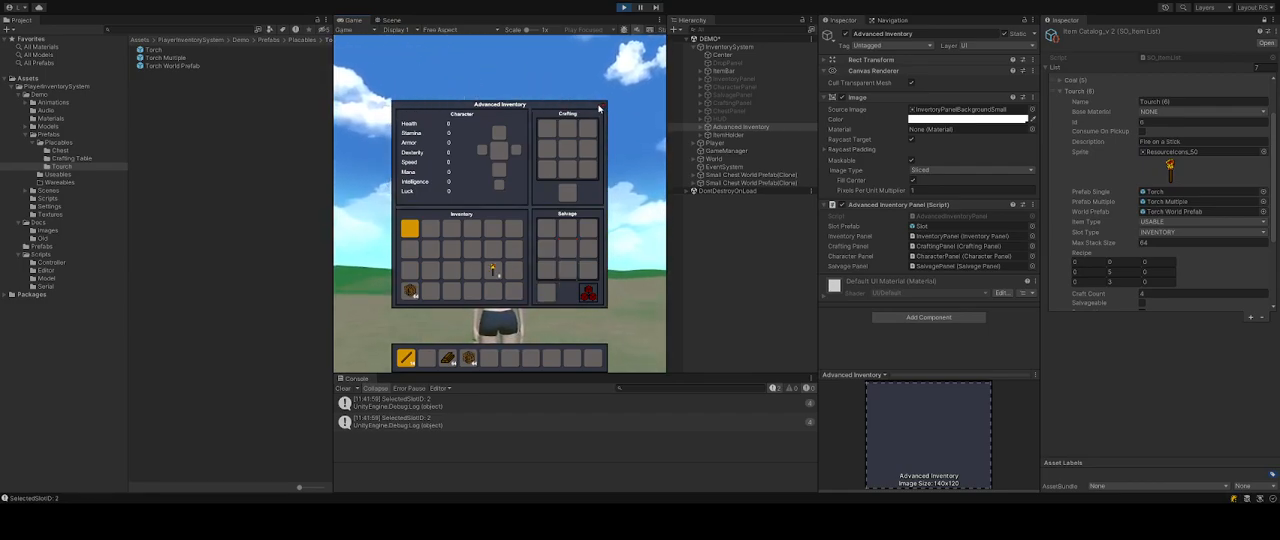
{"action": "left_click", "coordinate": [603, 105]}
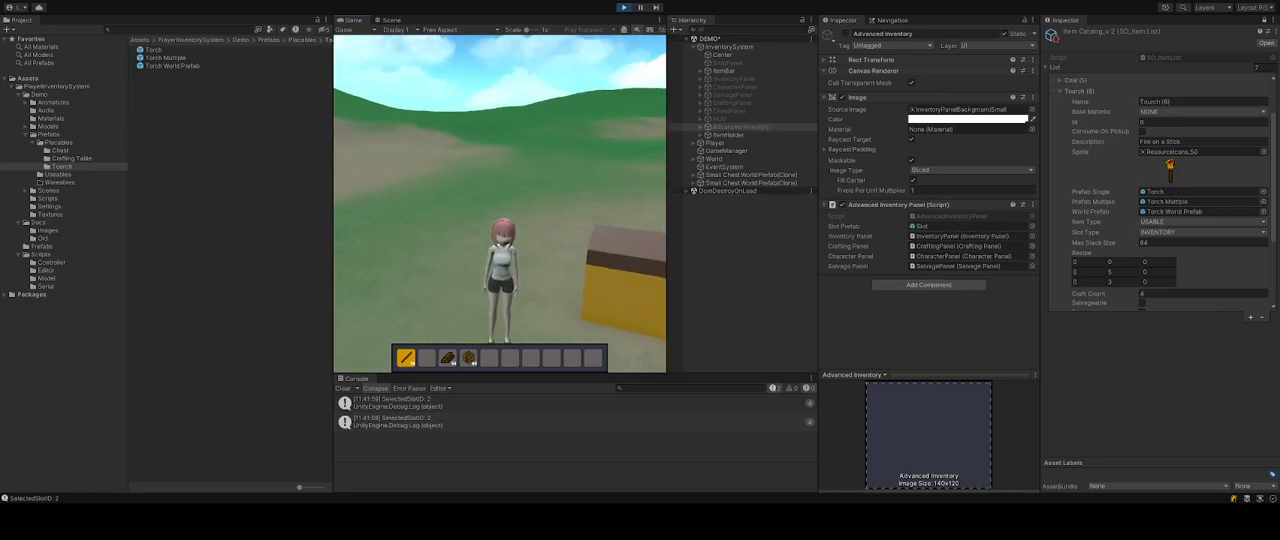
Open the nearby chest's panel and reposition it on screen.
{"action": "left_click", "coordinate": [154, 51]}
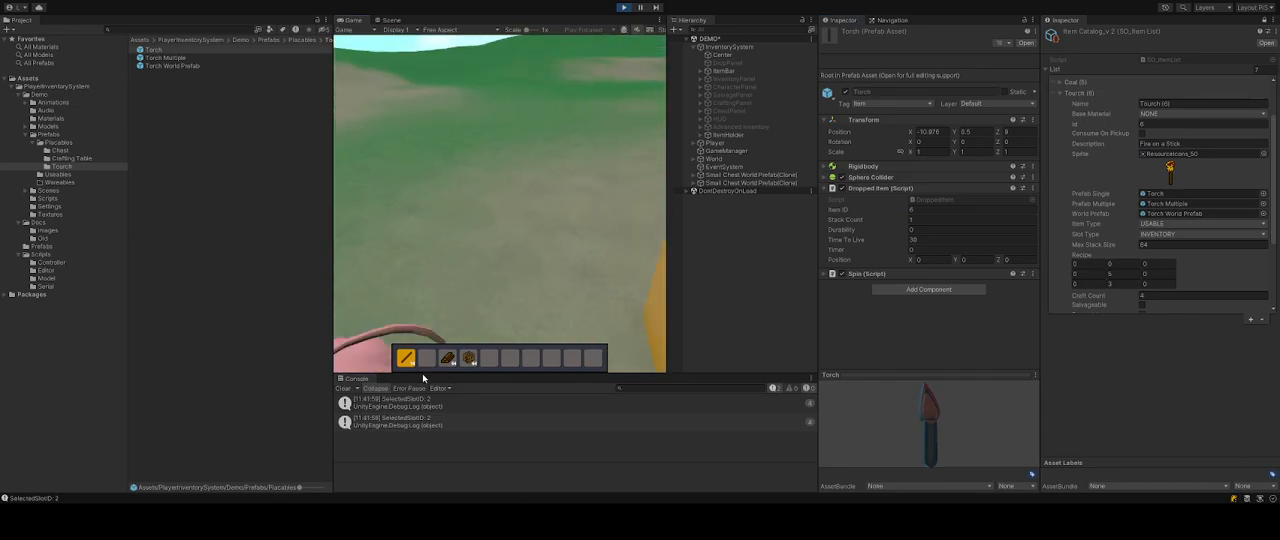
{"action": "key", "text": "e"}
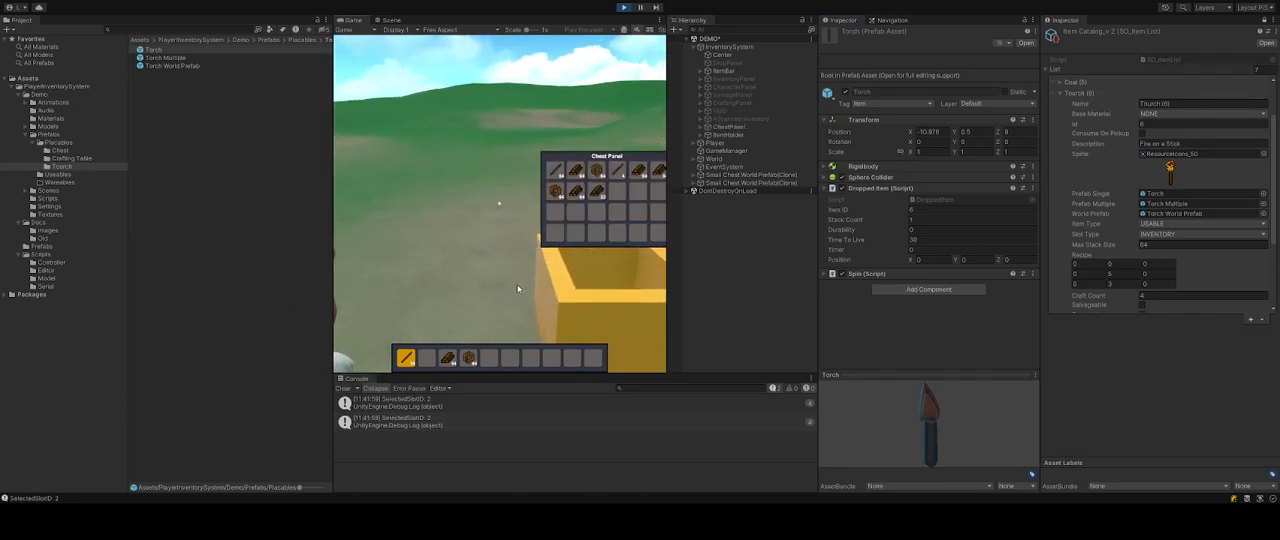
{"action": "left_click_drag", "start_coordinate": [626, 157], "coordinate": [517, 153]}
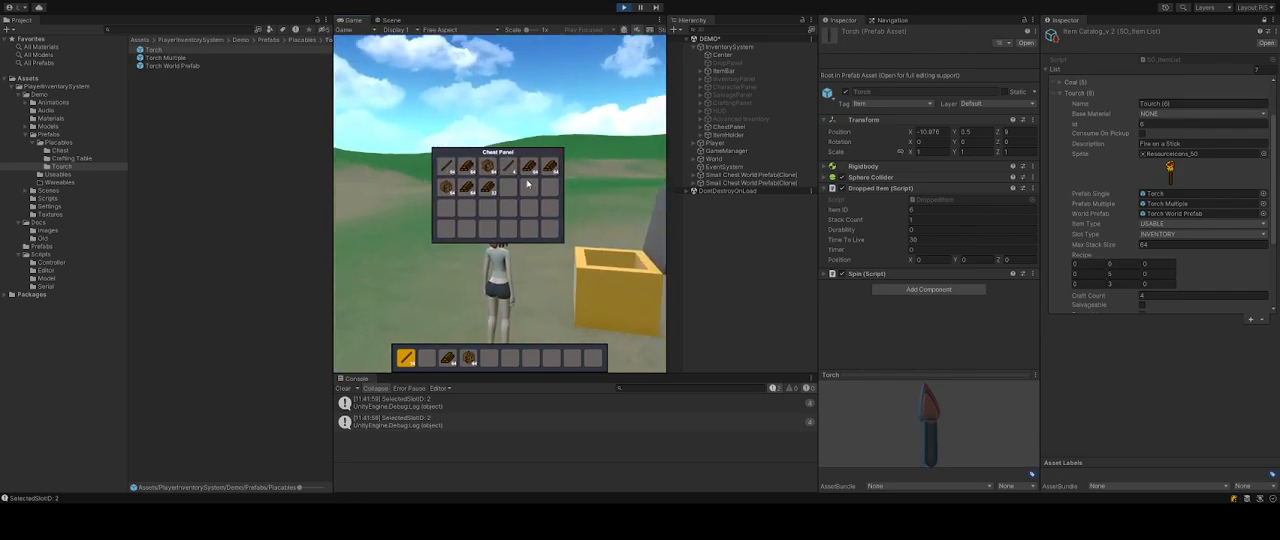
Walk away, open the inventory and swap the torch into the first hotbar slot.
{"action": "key", "text": "w"}
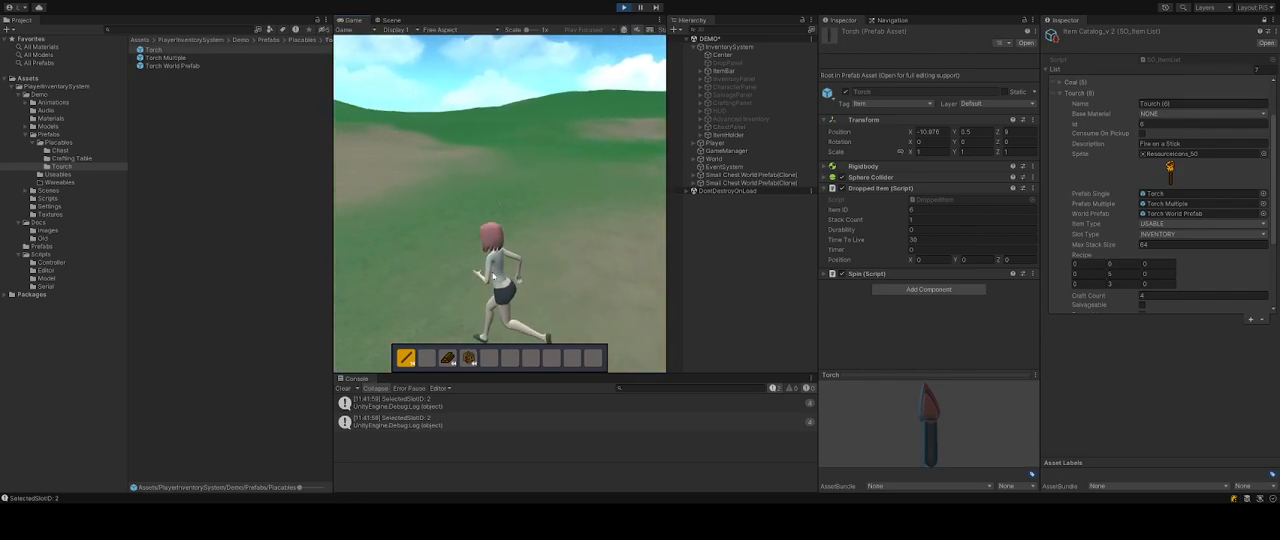
{"action": "key", "text": "w"}
{"action": "key", "text": "w"}
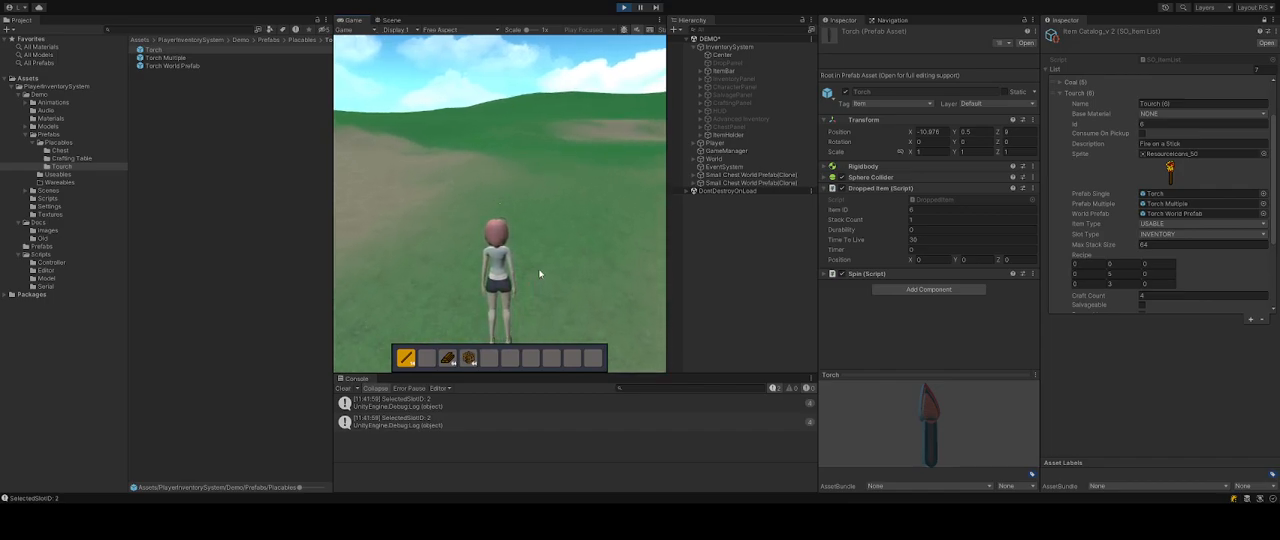
{"action": "key", "text": "i"}
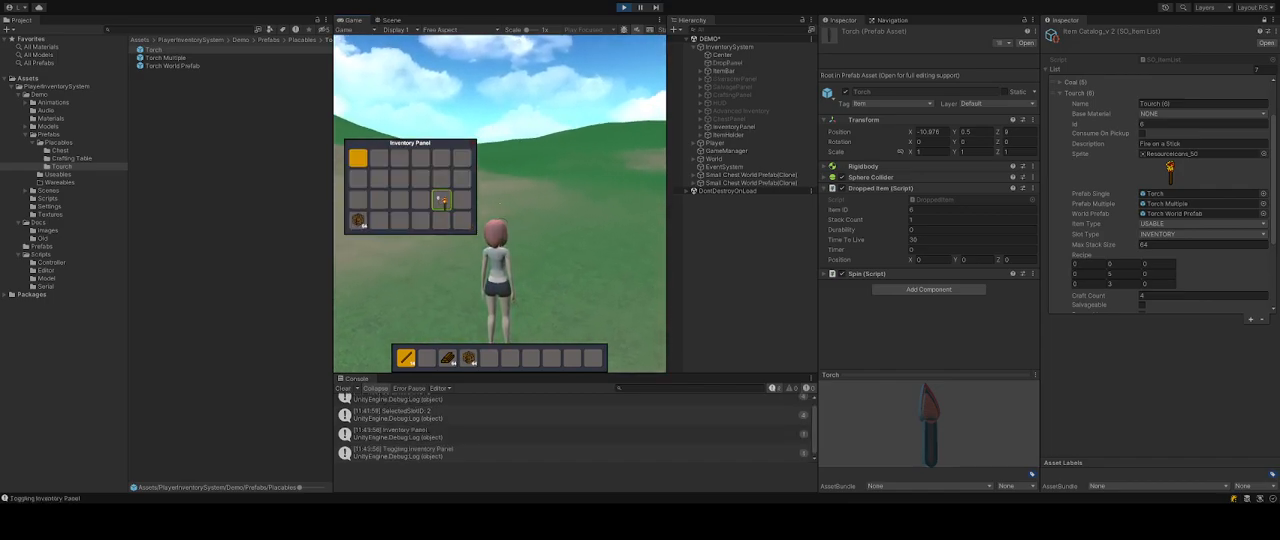
{"action": "left_click", "coordinate": [405, 360]}
{"action": "left_click", "coordinate": [441, 220]}
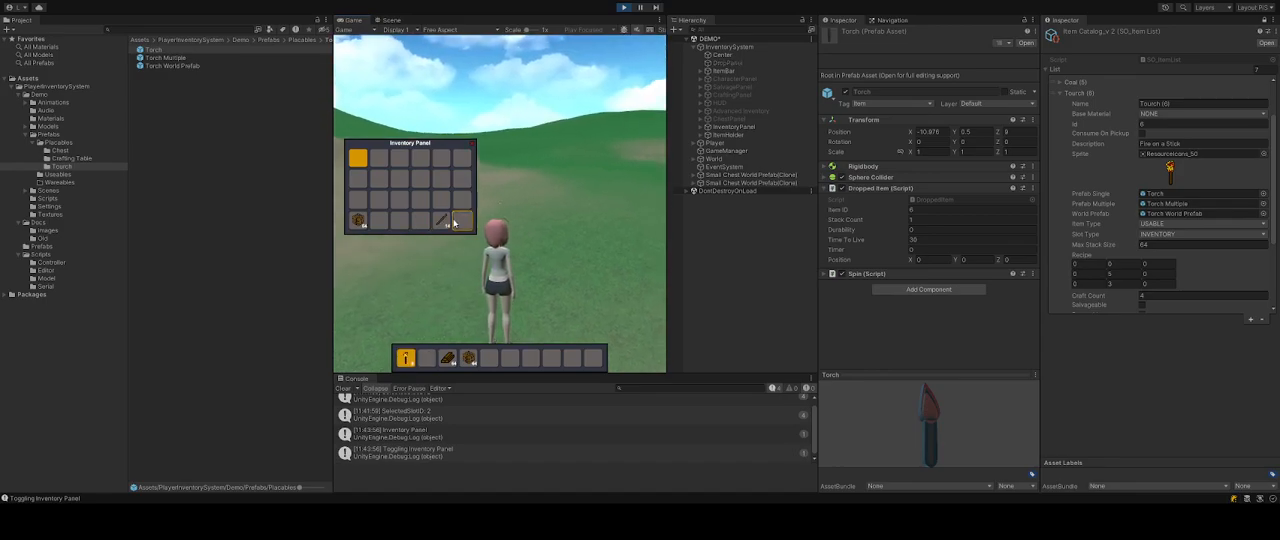
{"action": "key", "text": "i"}
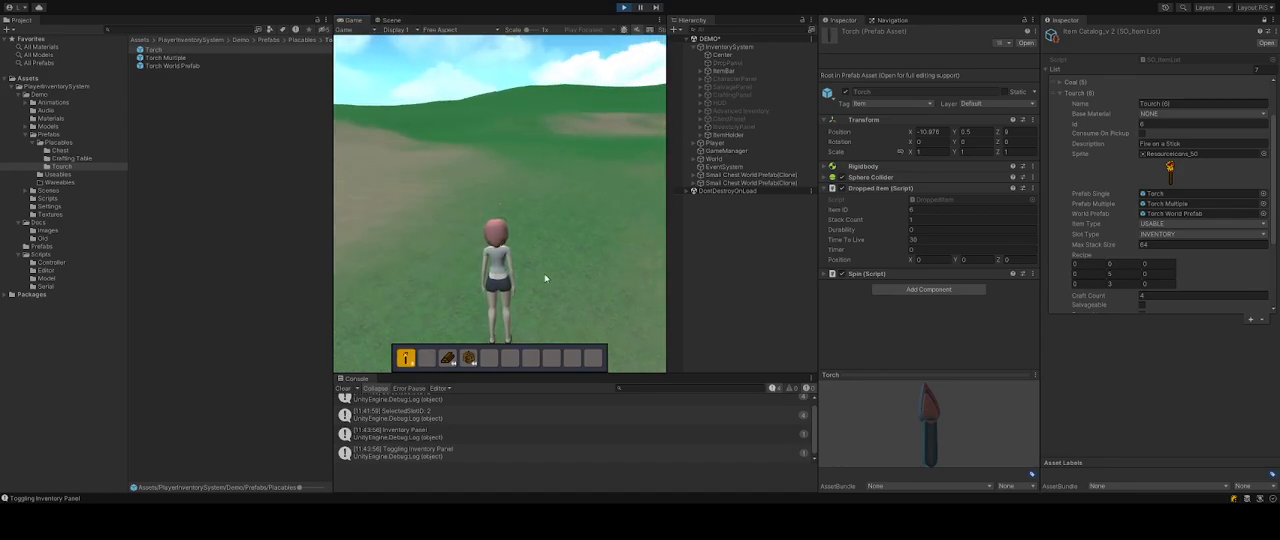
Place a torch on the ground and move the remaining torches to the second hotbar slot.
{"action": "right_click", "coordinate": [548, 270]}
{"action": "left_click", "coordinate": [548, 269]}
{"action": "right_click", "coordinate": [548, 269]}
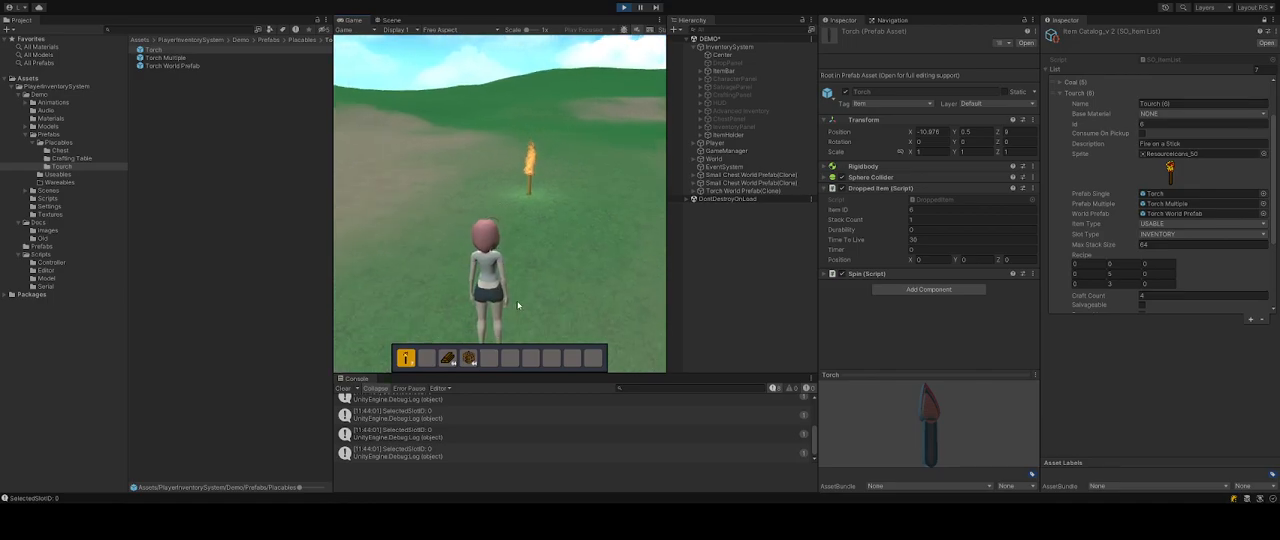
{"action": "left_click", "coordinate": [408, 360]}
{"action": "left_click", "coordinate": [424, 361]}
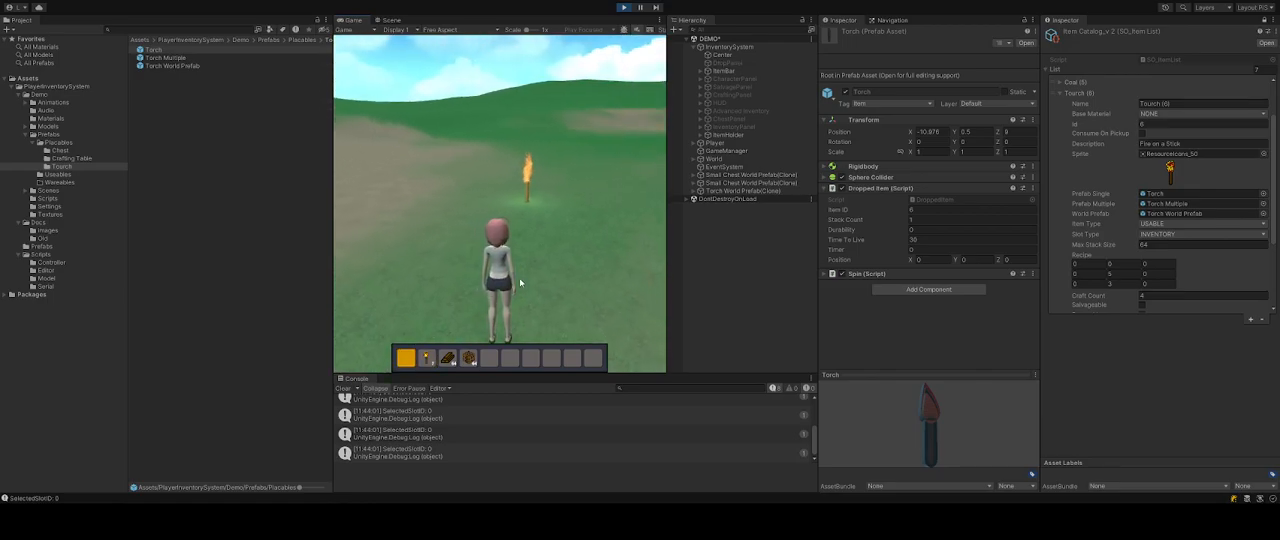
Place several more torches on the ground, then exit play mode.
{"action": "key", "text": "w"}
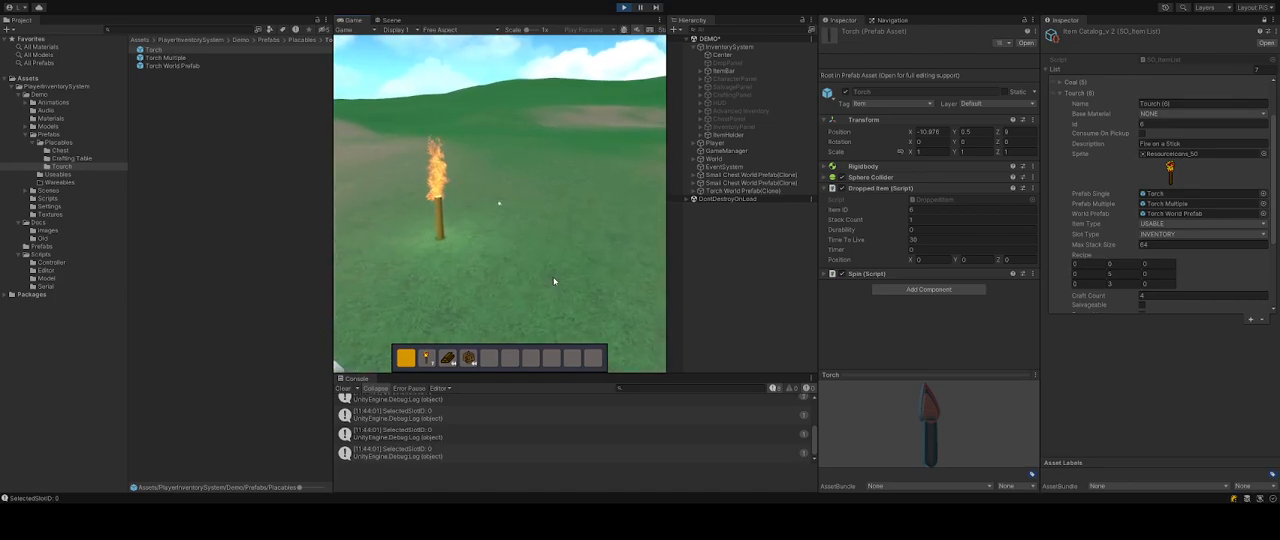
{"action": "key", "text": "2"}
{"action": "left_click", "coordinate": [606, 267]}
{"action": "left_click", "coordinate": [629, 244]}
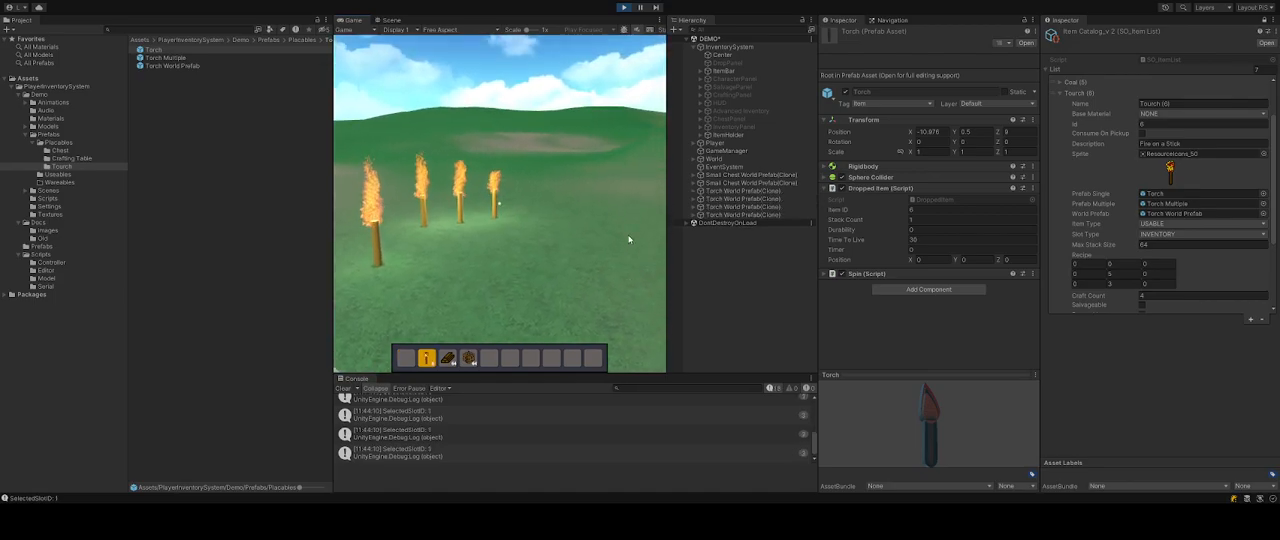
{"action": "left_click", "coordinate": [650, 211]}
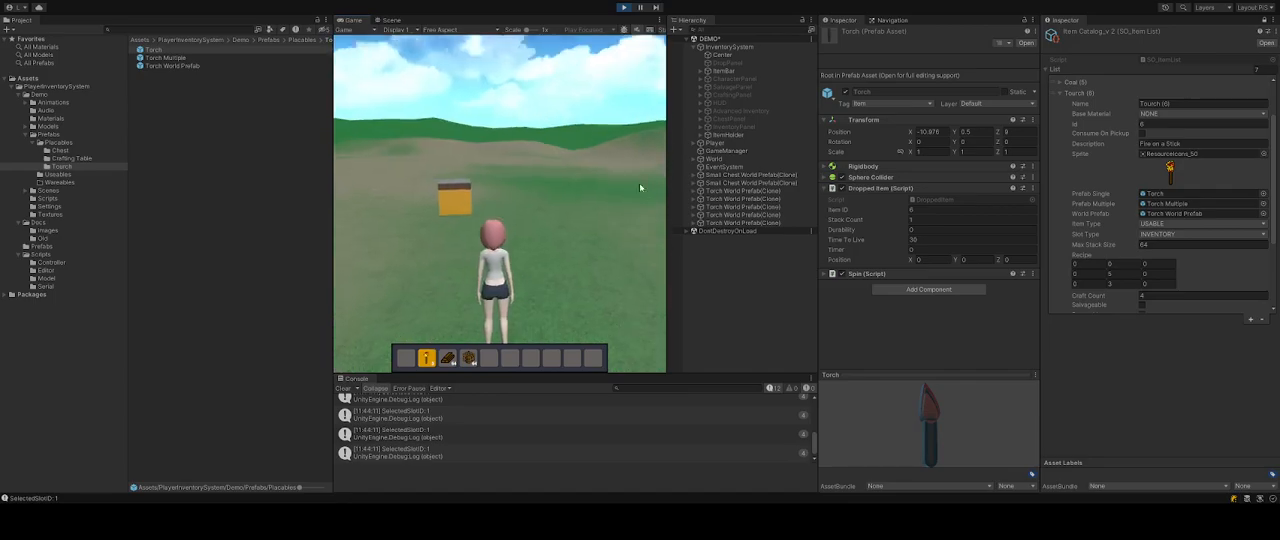
{"action": "left_click", "coordinate": [626, 11]}
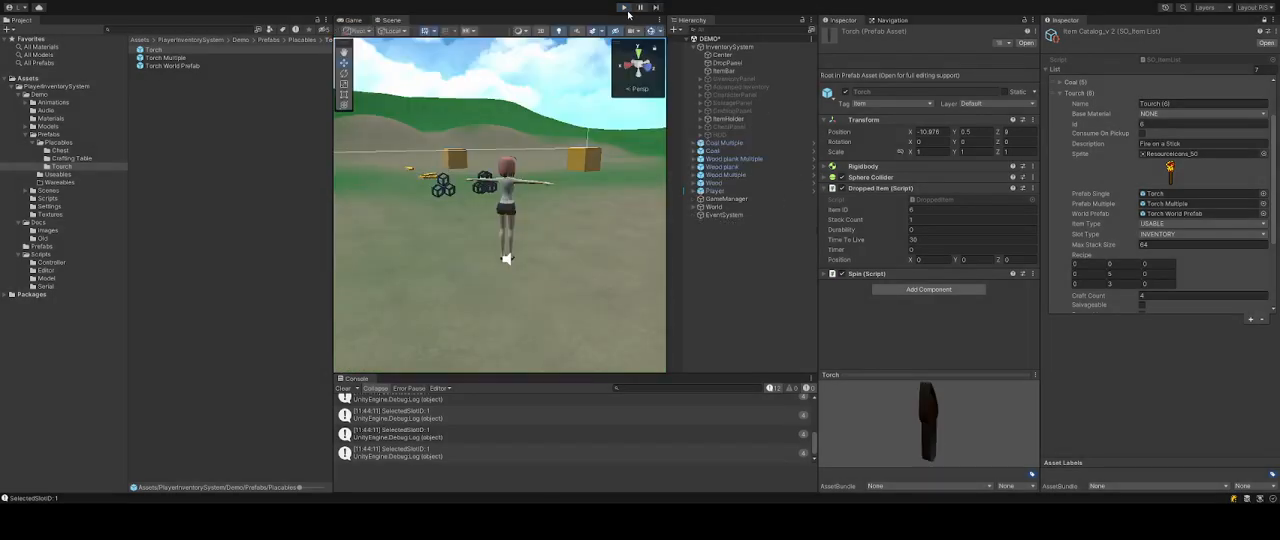
Enter play mode and walk the character around the terrain, picking up dropped items into the hotbar.
{"action": "left_click", "coordinate": [626, 8]}
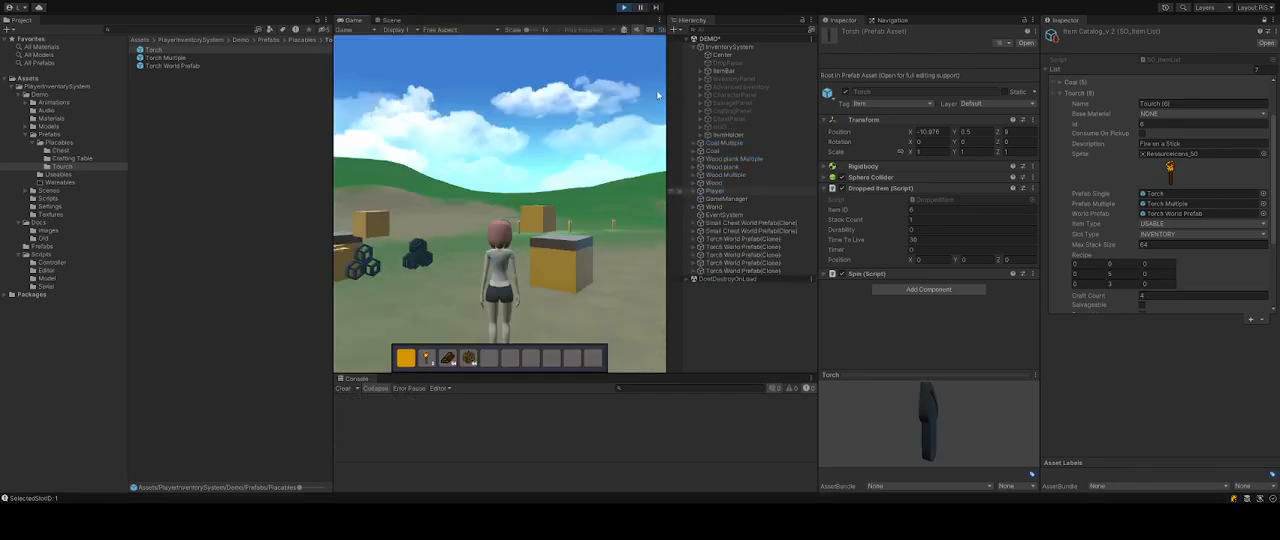
{"action": "key", "text": "w"}
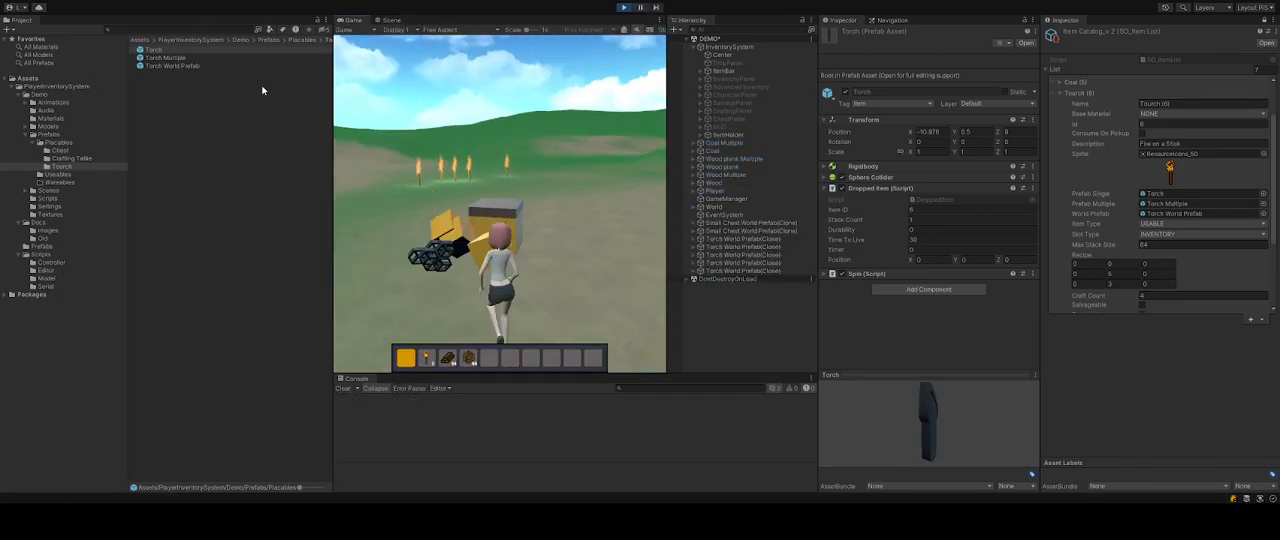
{"action": "key", "text": "w"}
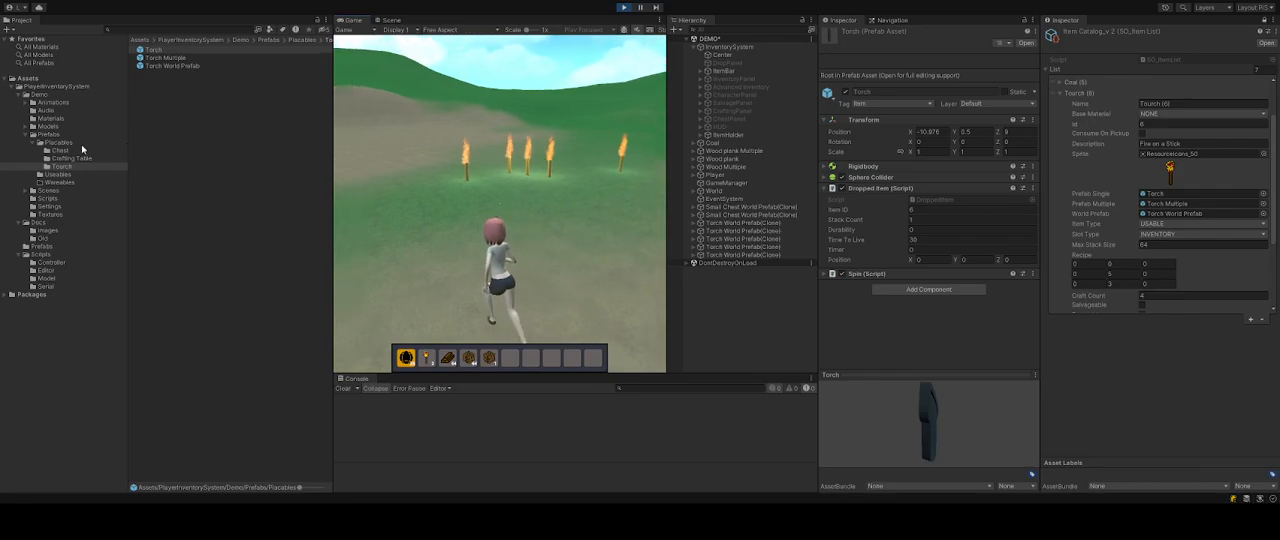
{"action": "key", "text": "w"}
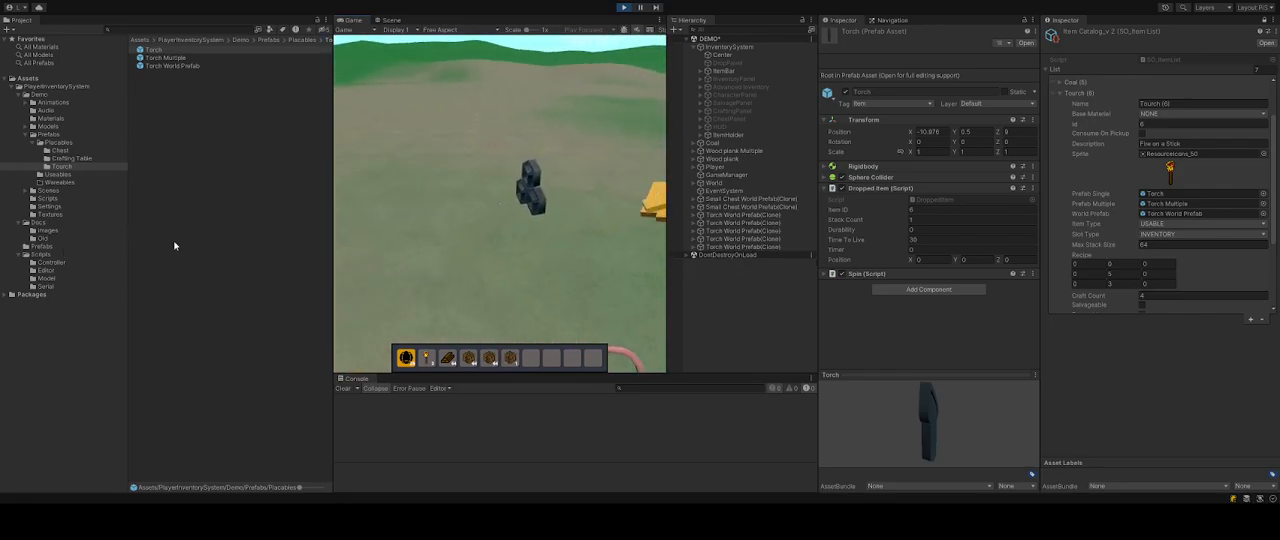
{"action": "key", "text": "w"}
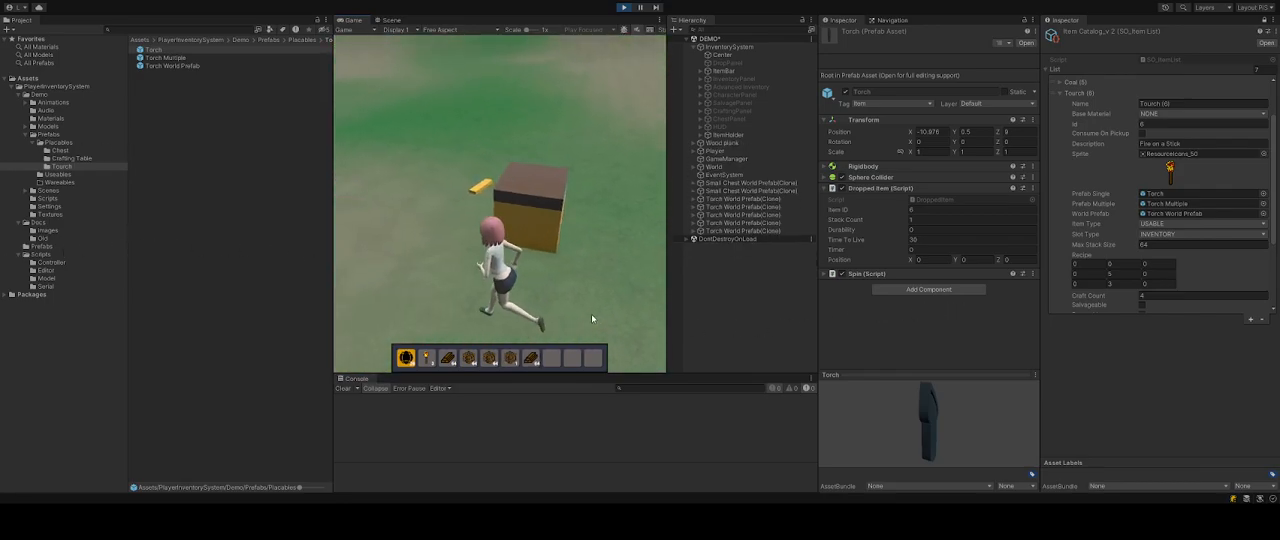
{"action": "key", "text": "w"}
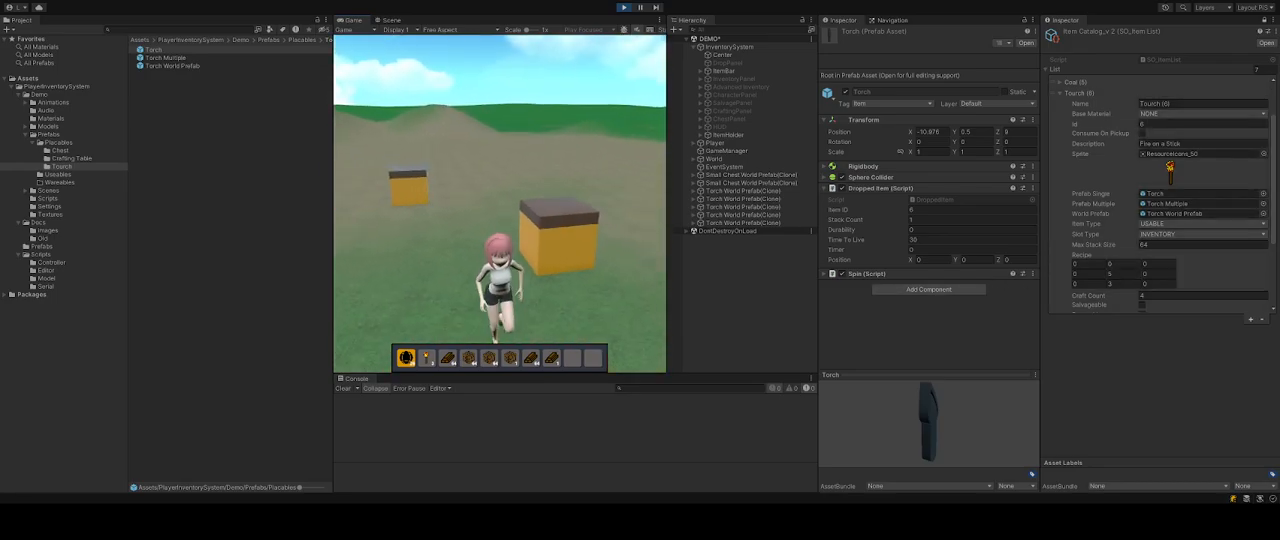
{"action": "key", "text": "w"}
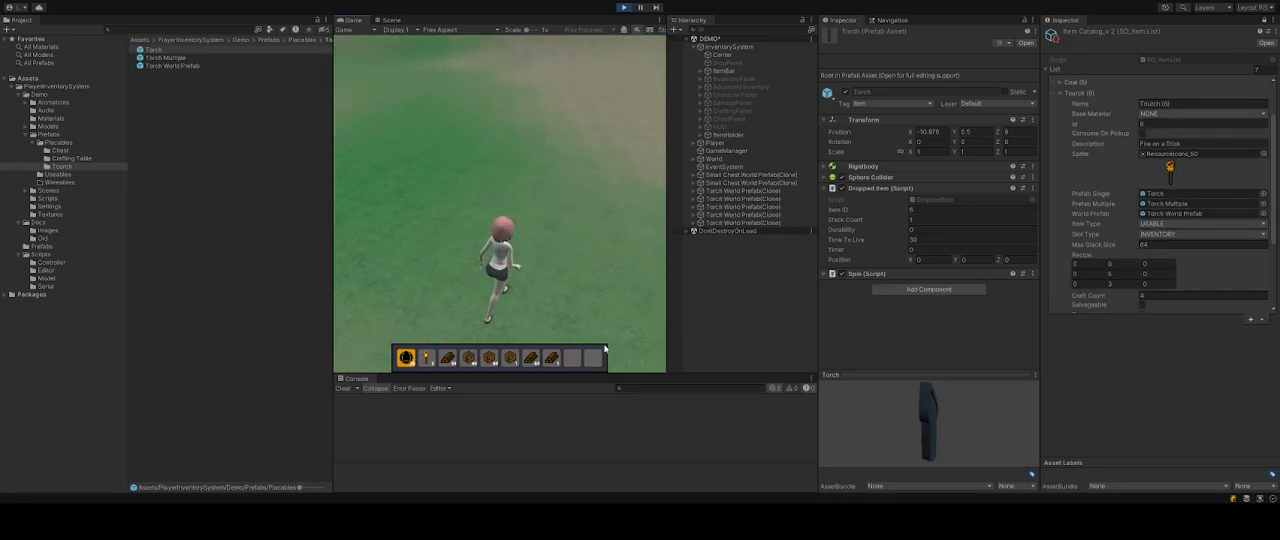